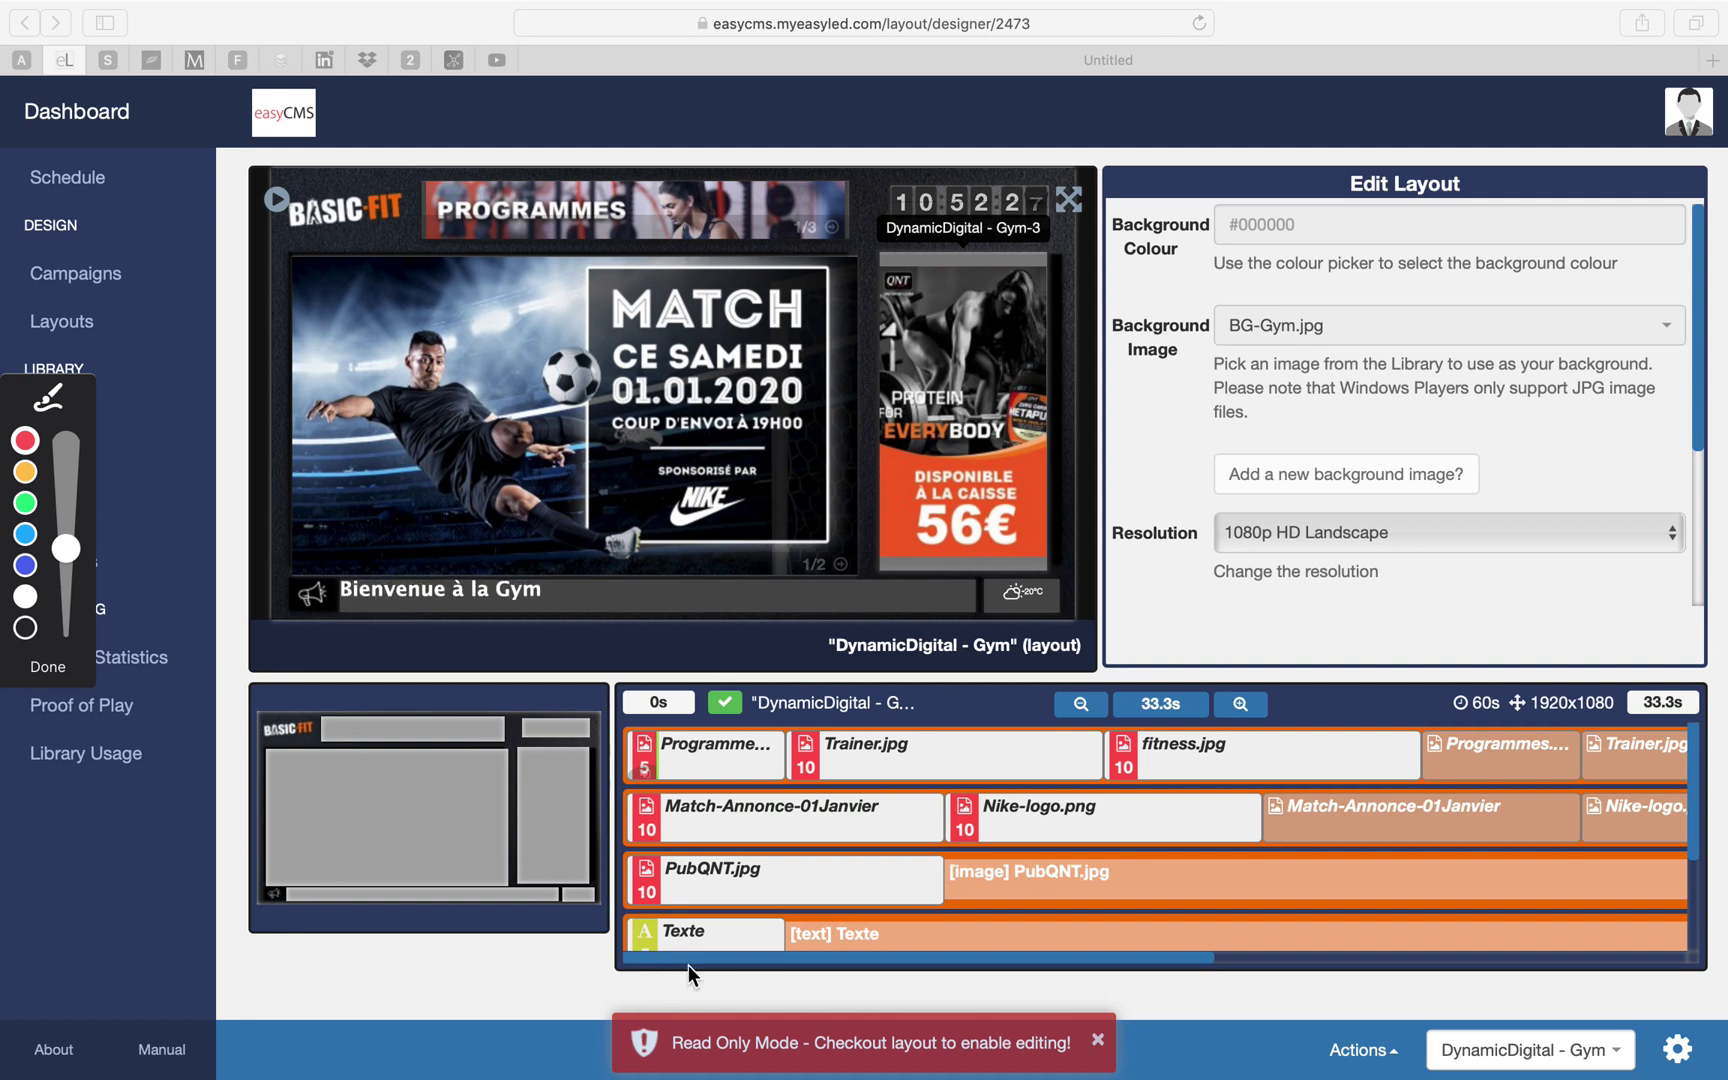
drag(808, 1058, 942, 1060)
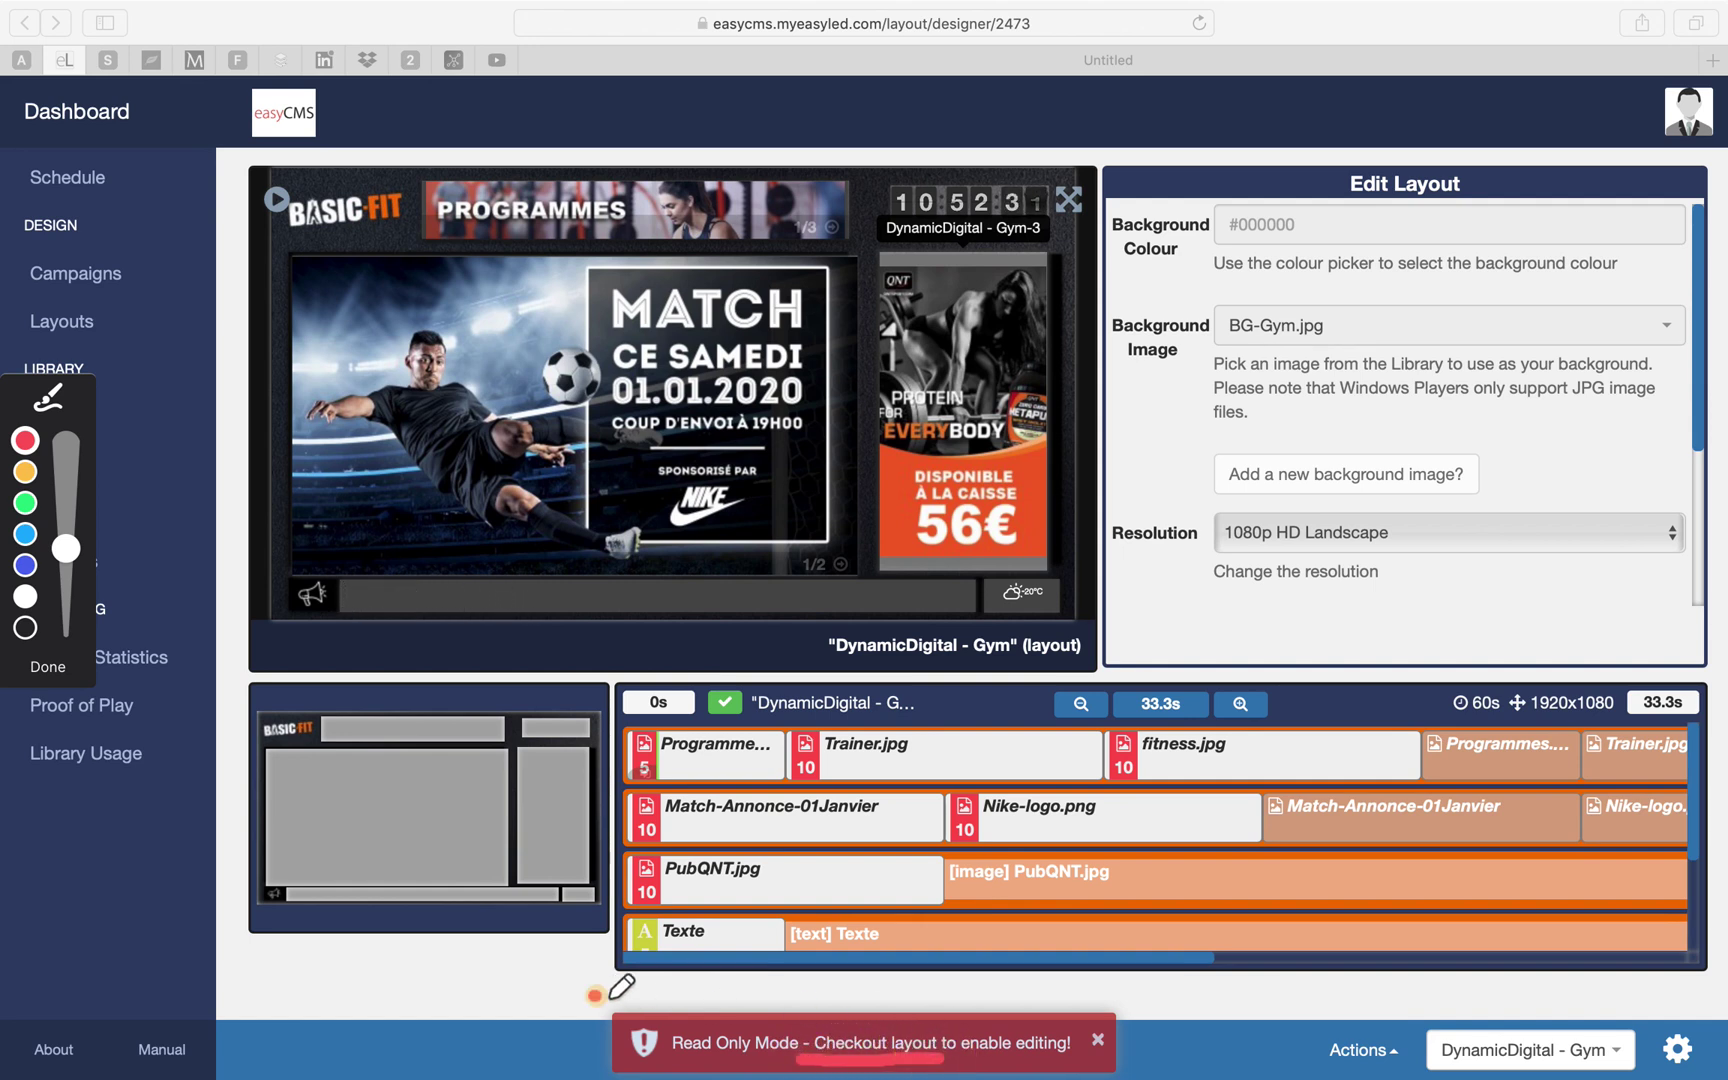
mouse_move(612, 997)
mouse_down()
mouse_move(1100, 990)
mouse_move(1125, 1058)
mouse_move(625, 1060)
mouse_move(650, 992)
mouse_up()
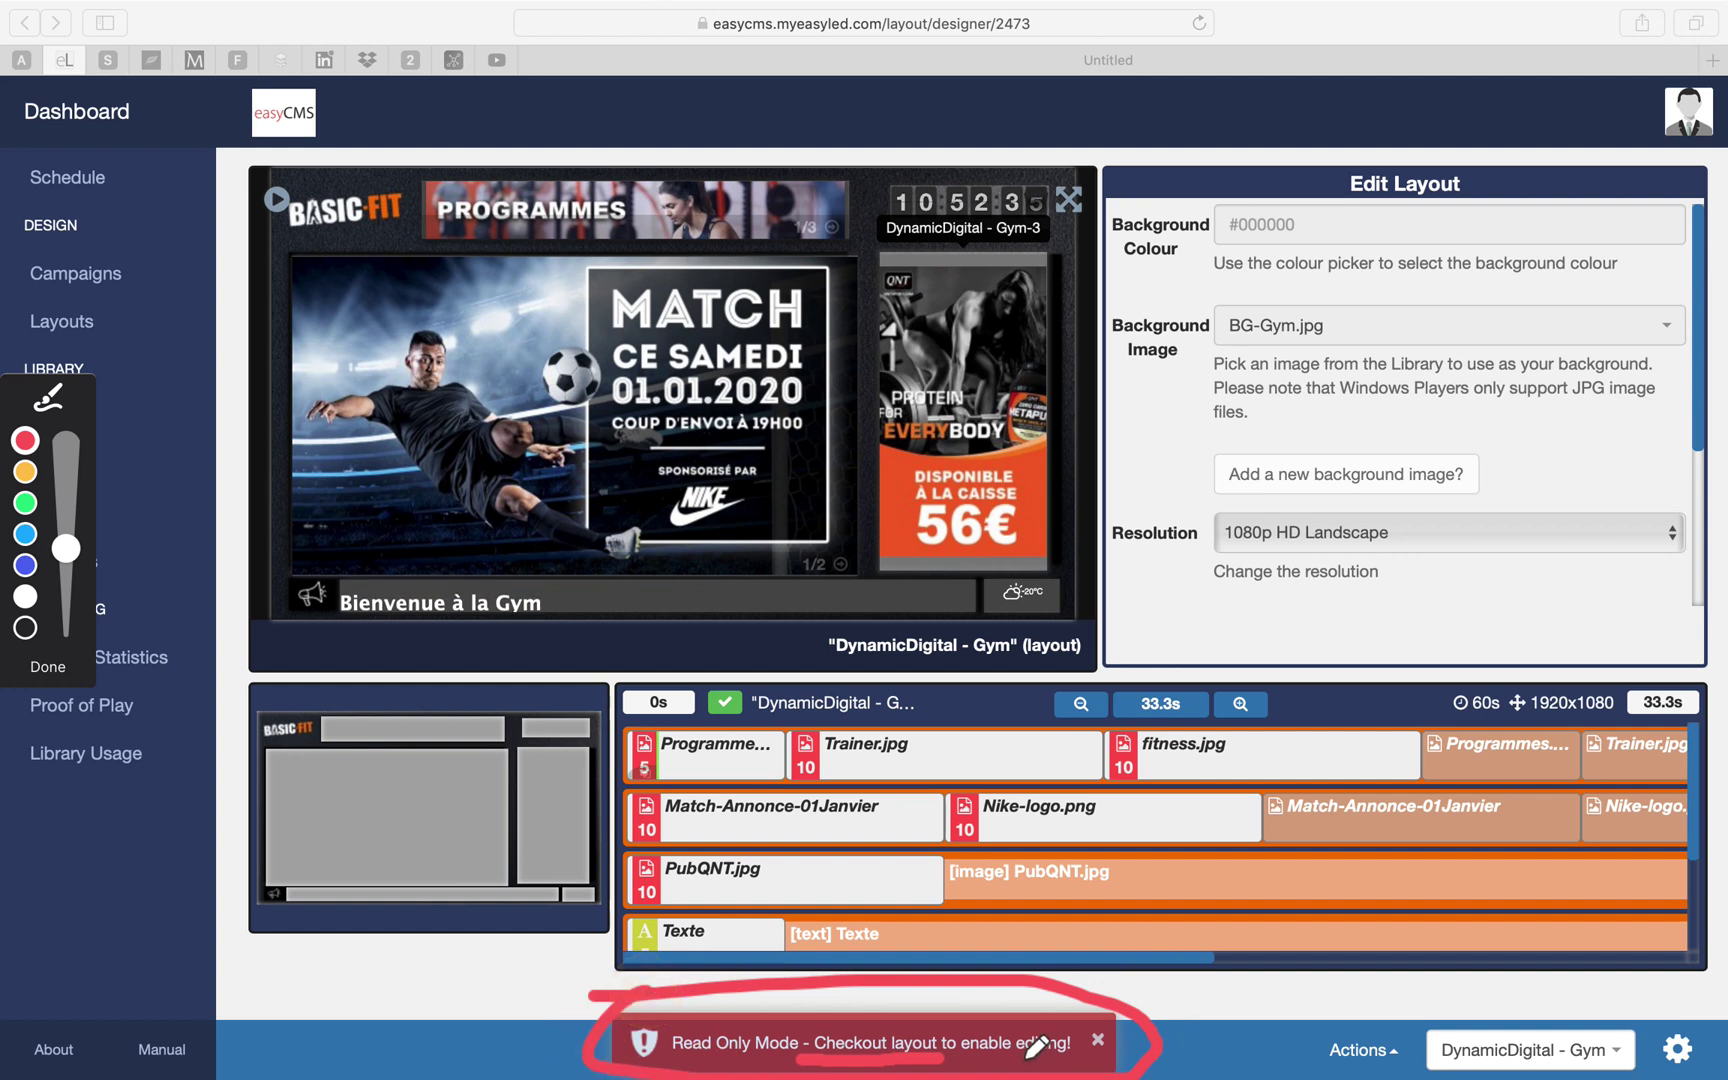
click(46, 668)
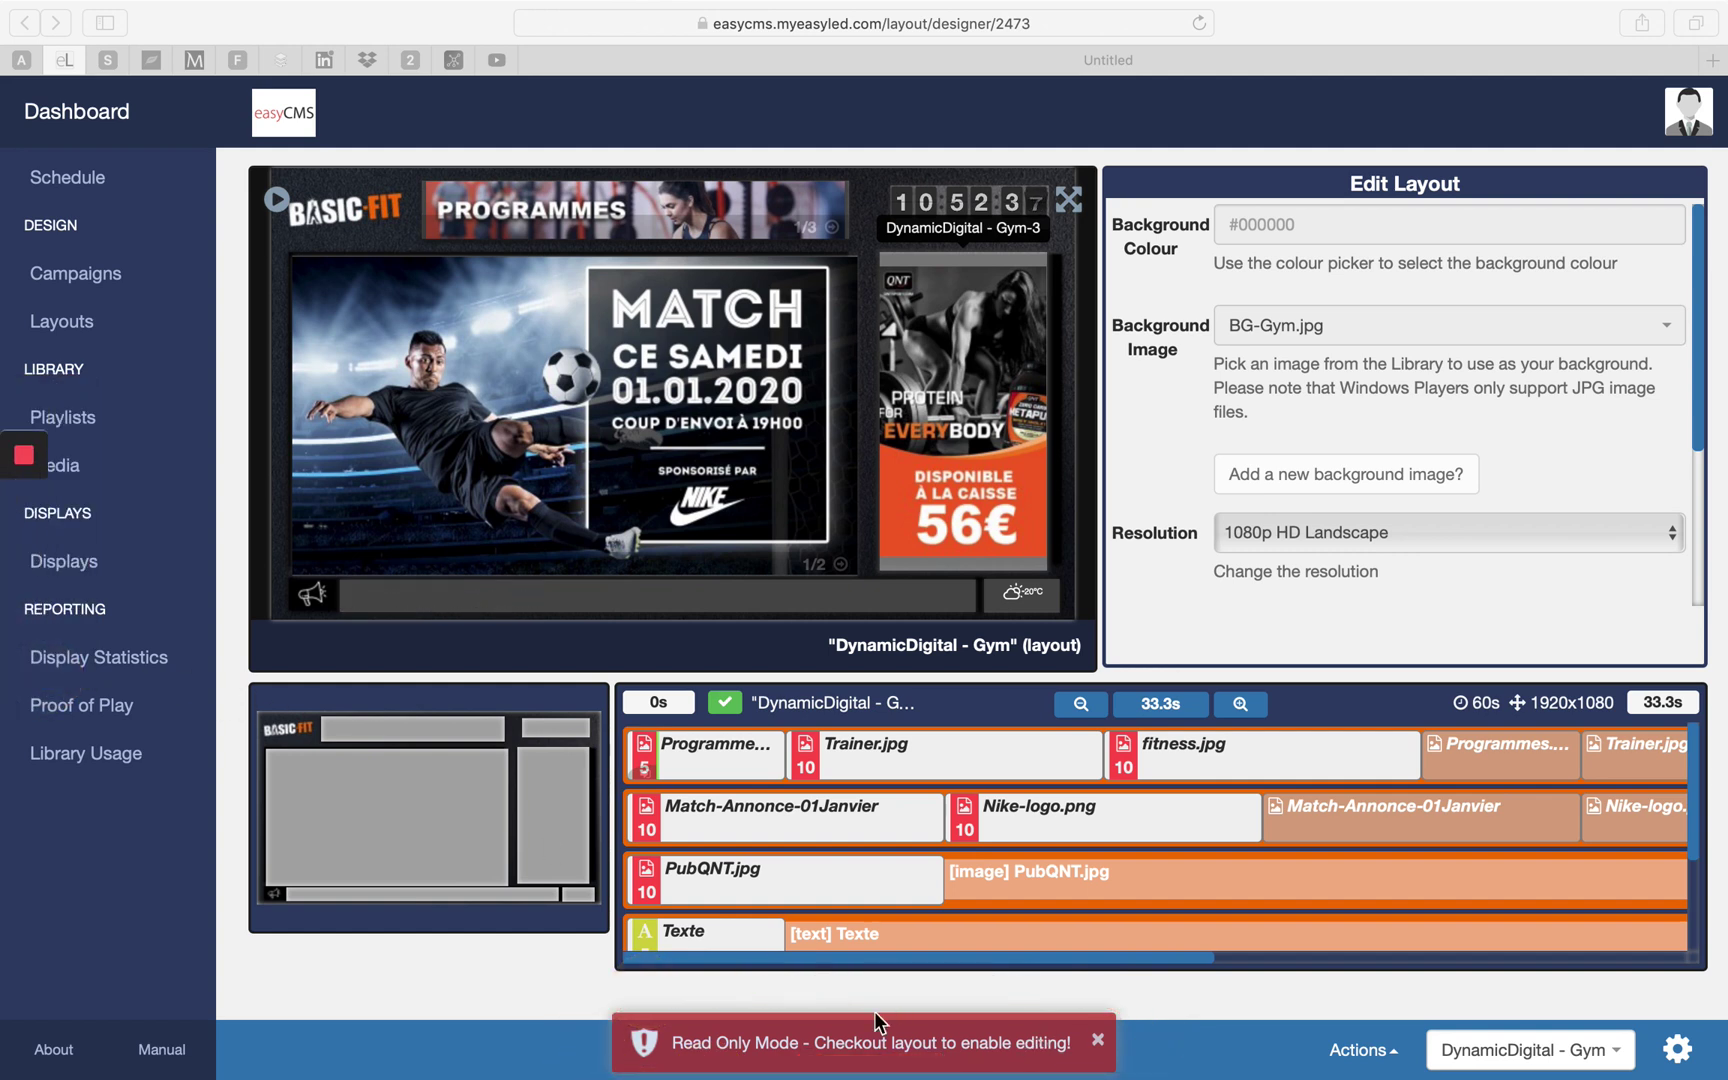
Check out the DynamicDigital - Gym layout to enable editing
click(853, 1045)
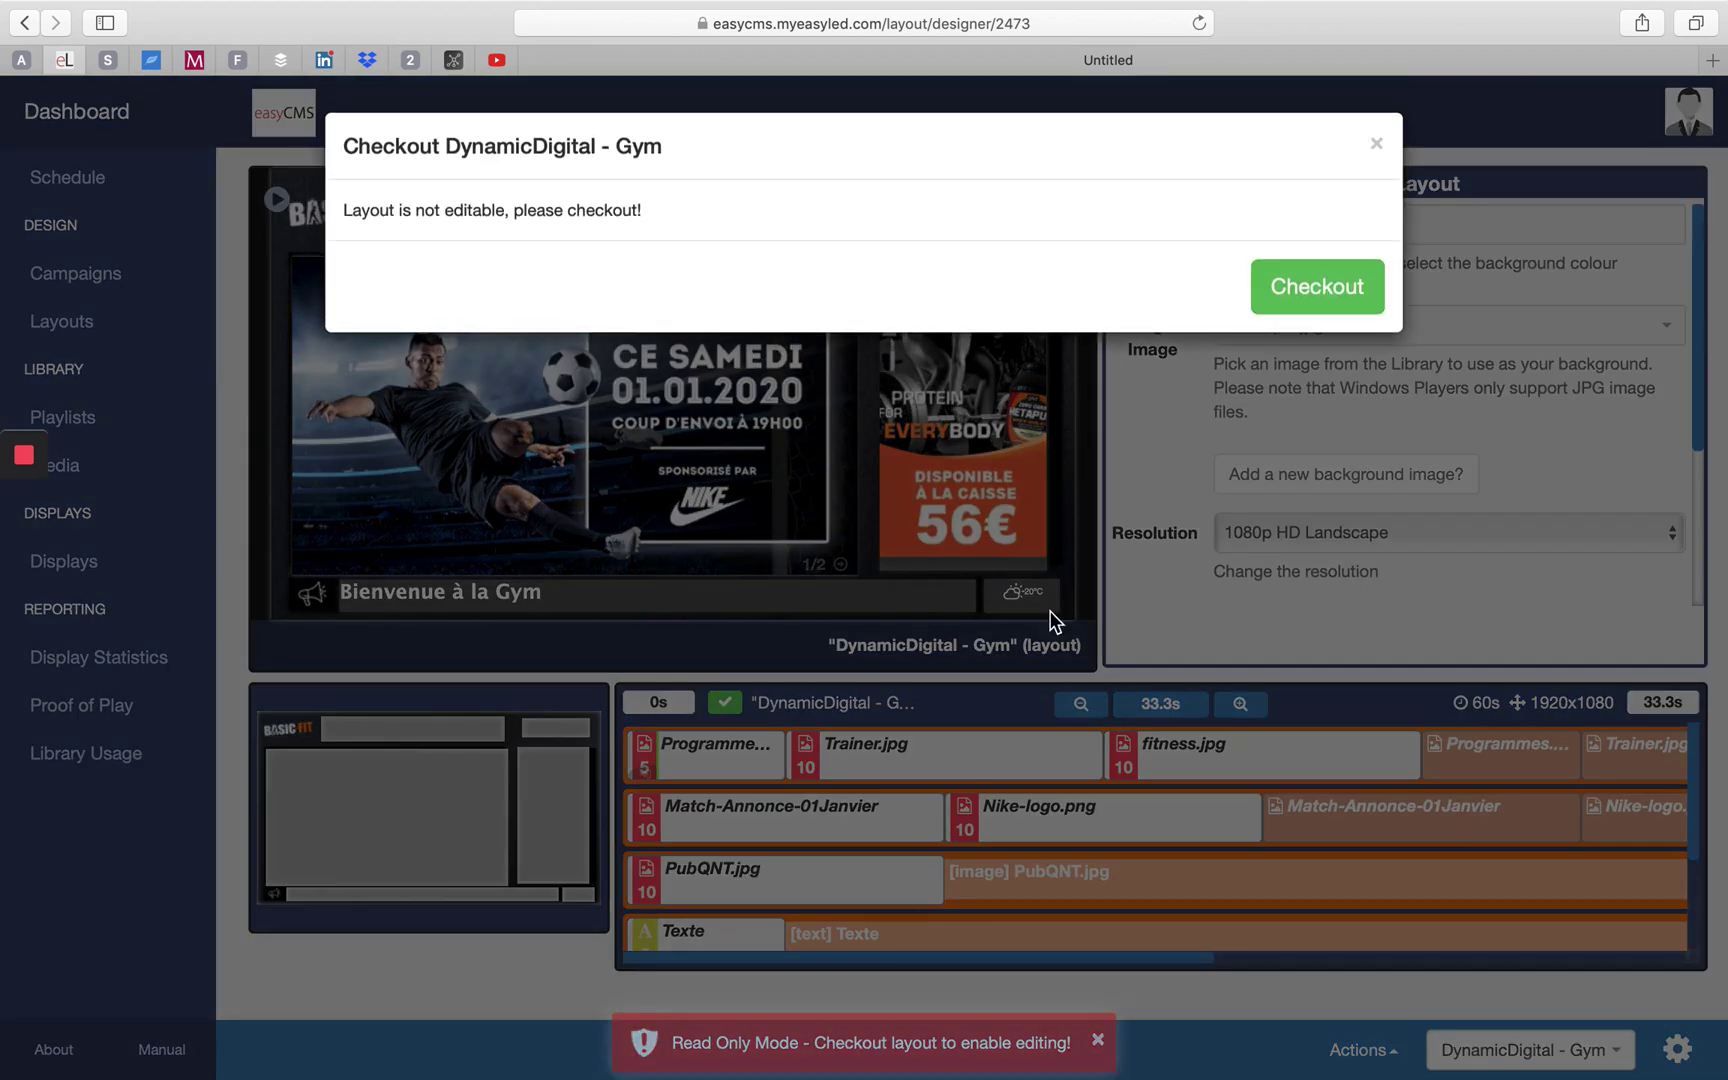
click(1345, 300)
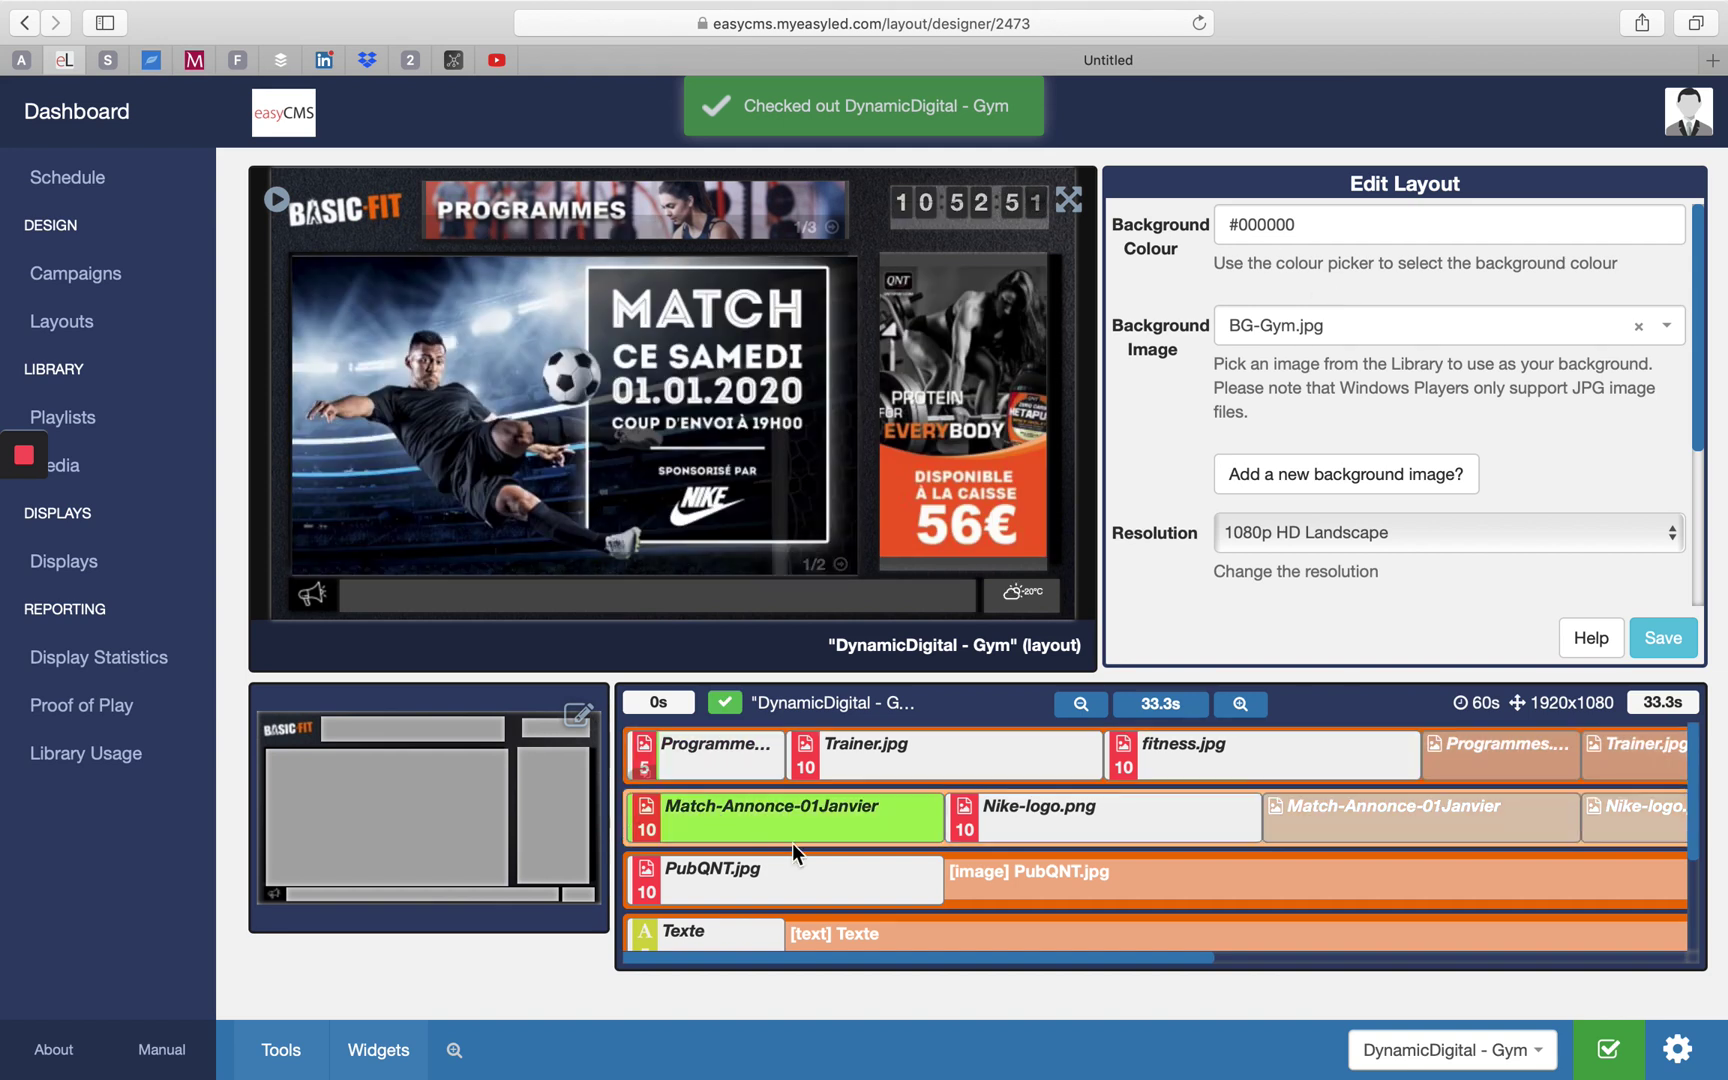
mouse_move(22, 530)
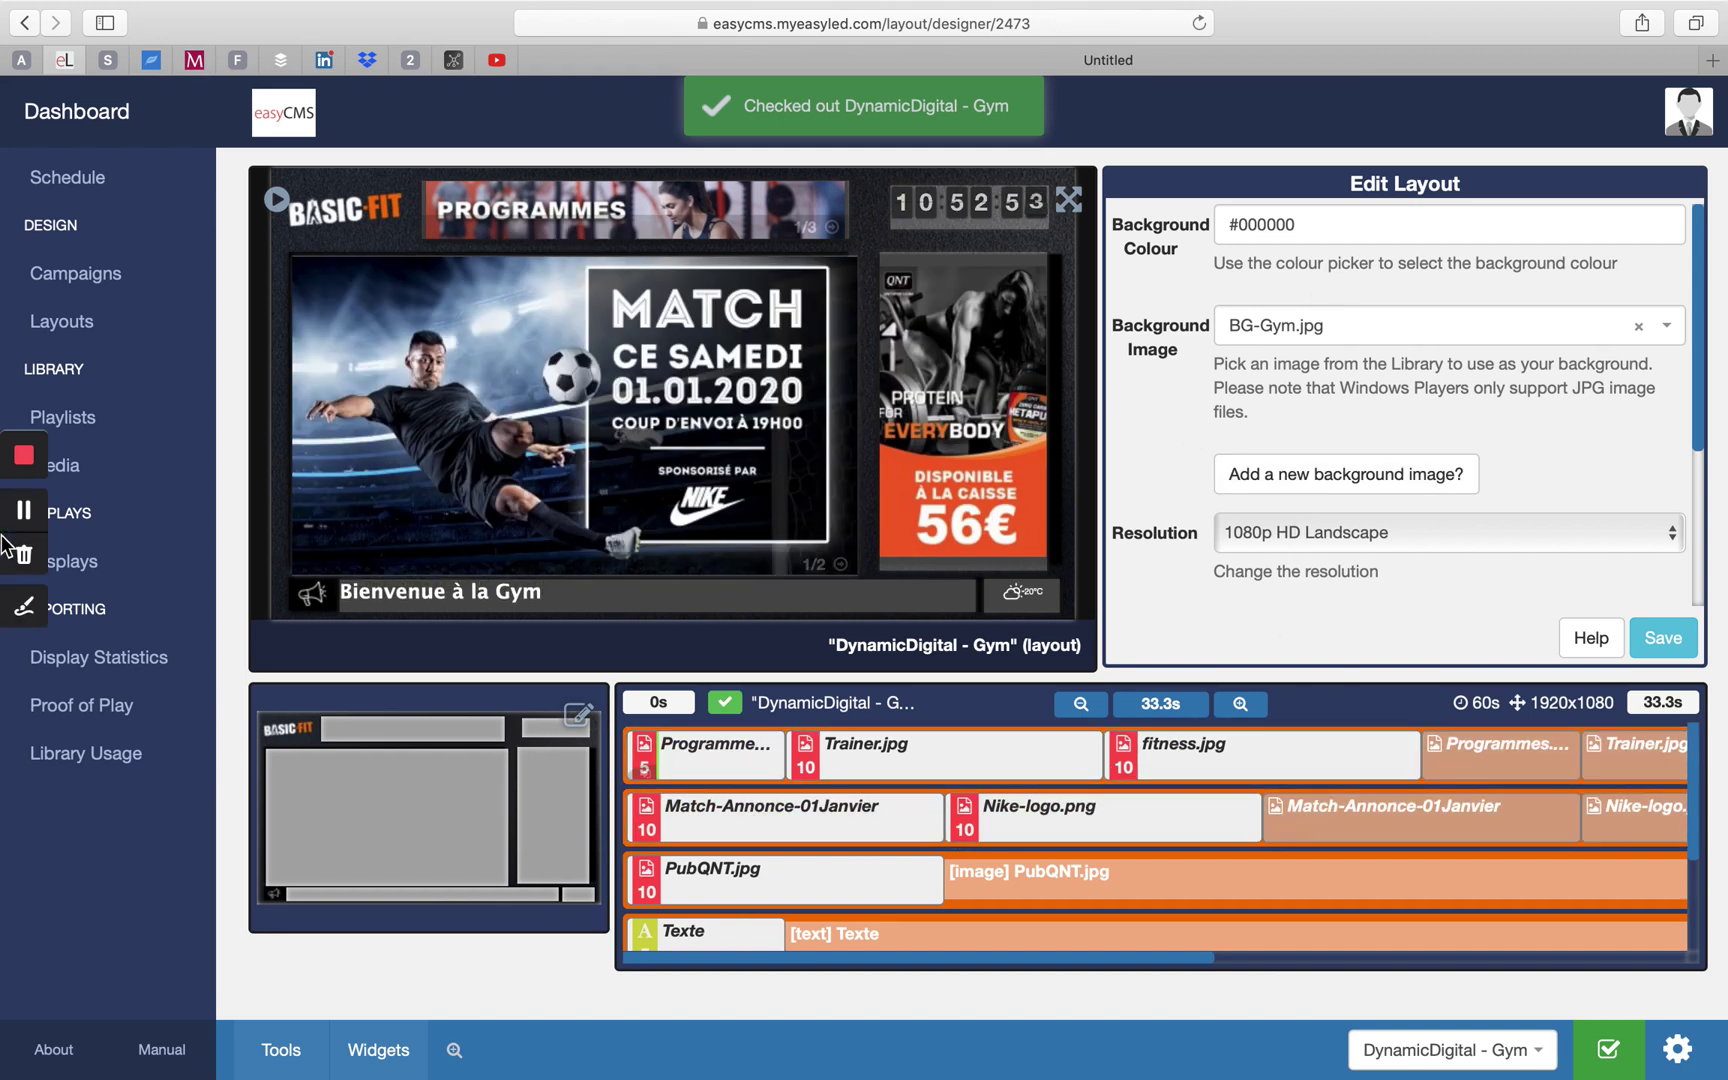
click(25, 607)
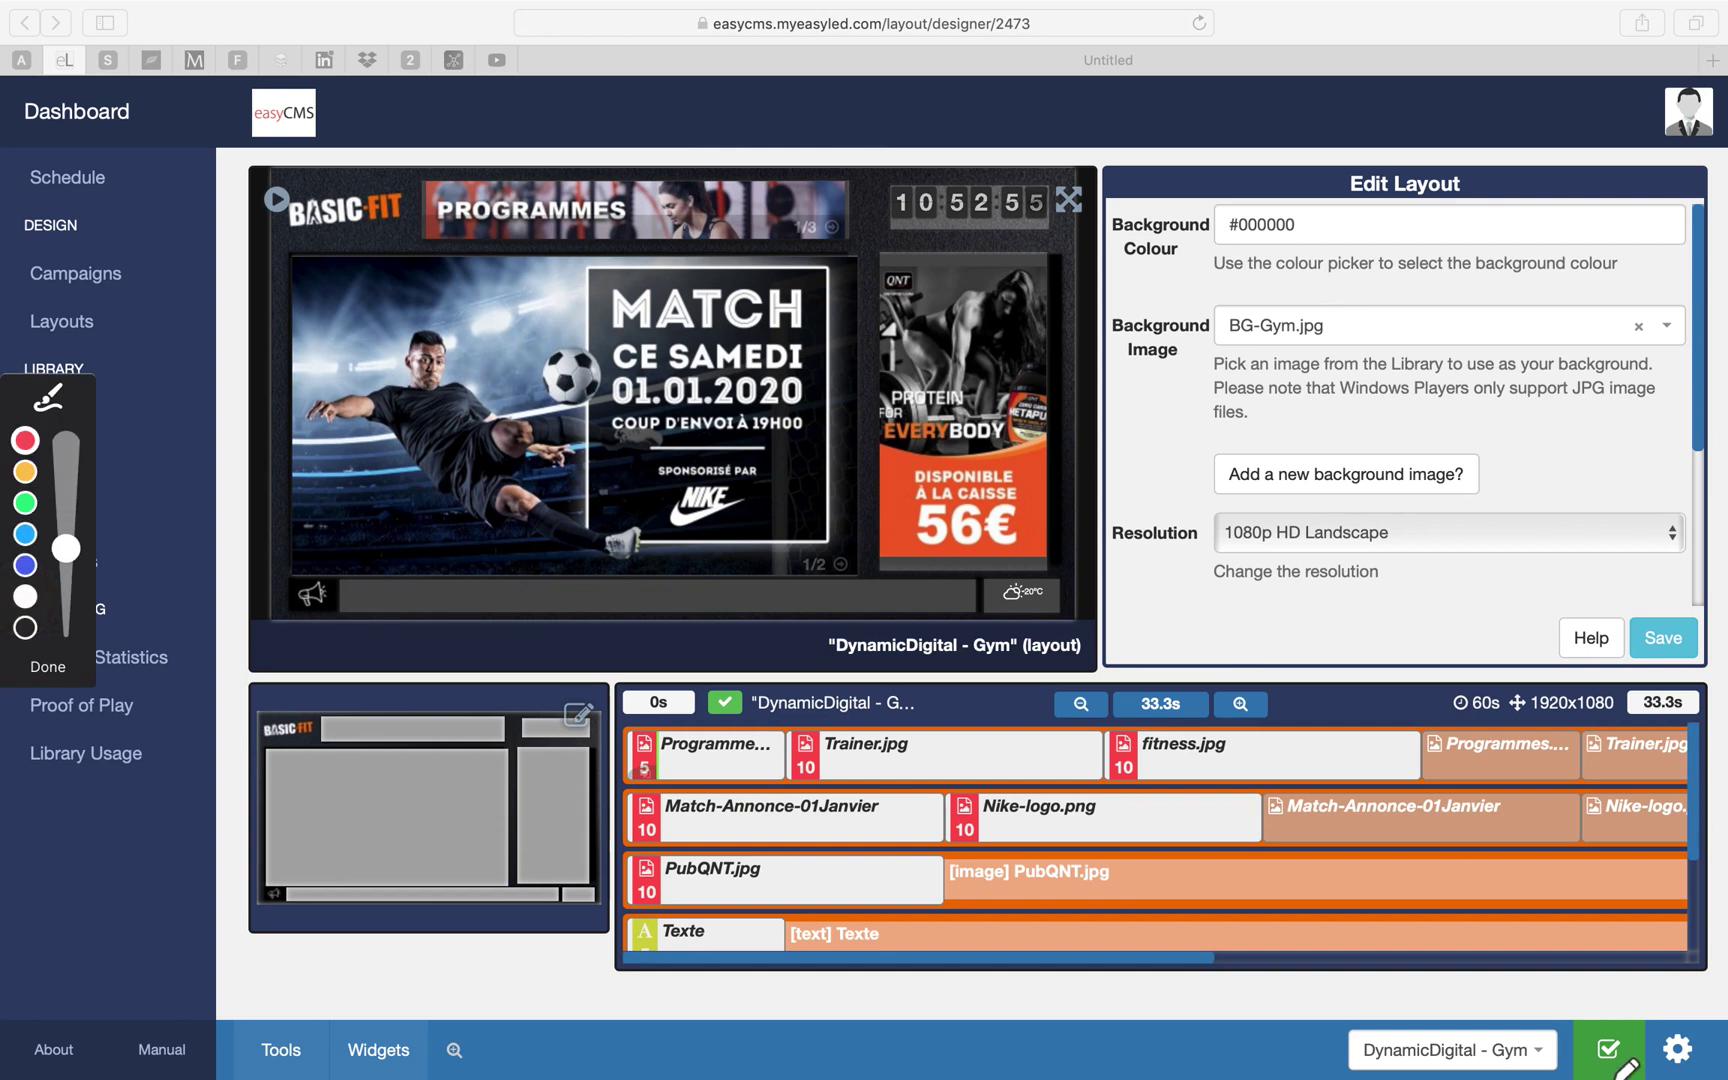
mouse_move(1576, 1021)
mouse_down()
mouse_move(1707, 1029)
mouse_move(1573, 1078)
mouse_move(1582, 1001)
mouse_move(1683, 1048)
mouse_move(1565, 1072)
mouse_move(1580, 1026)
mouse_up()
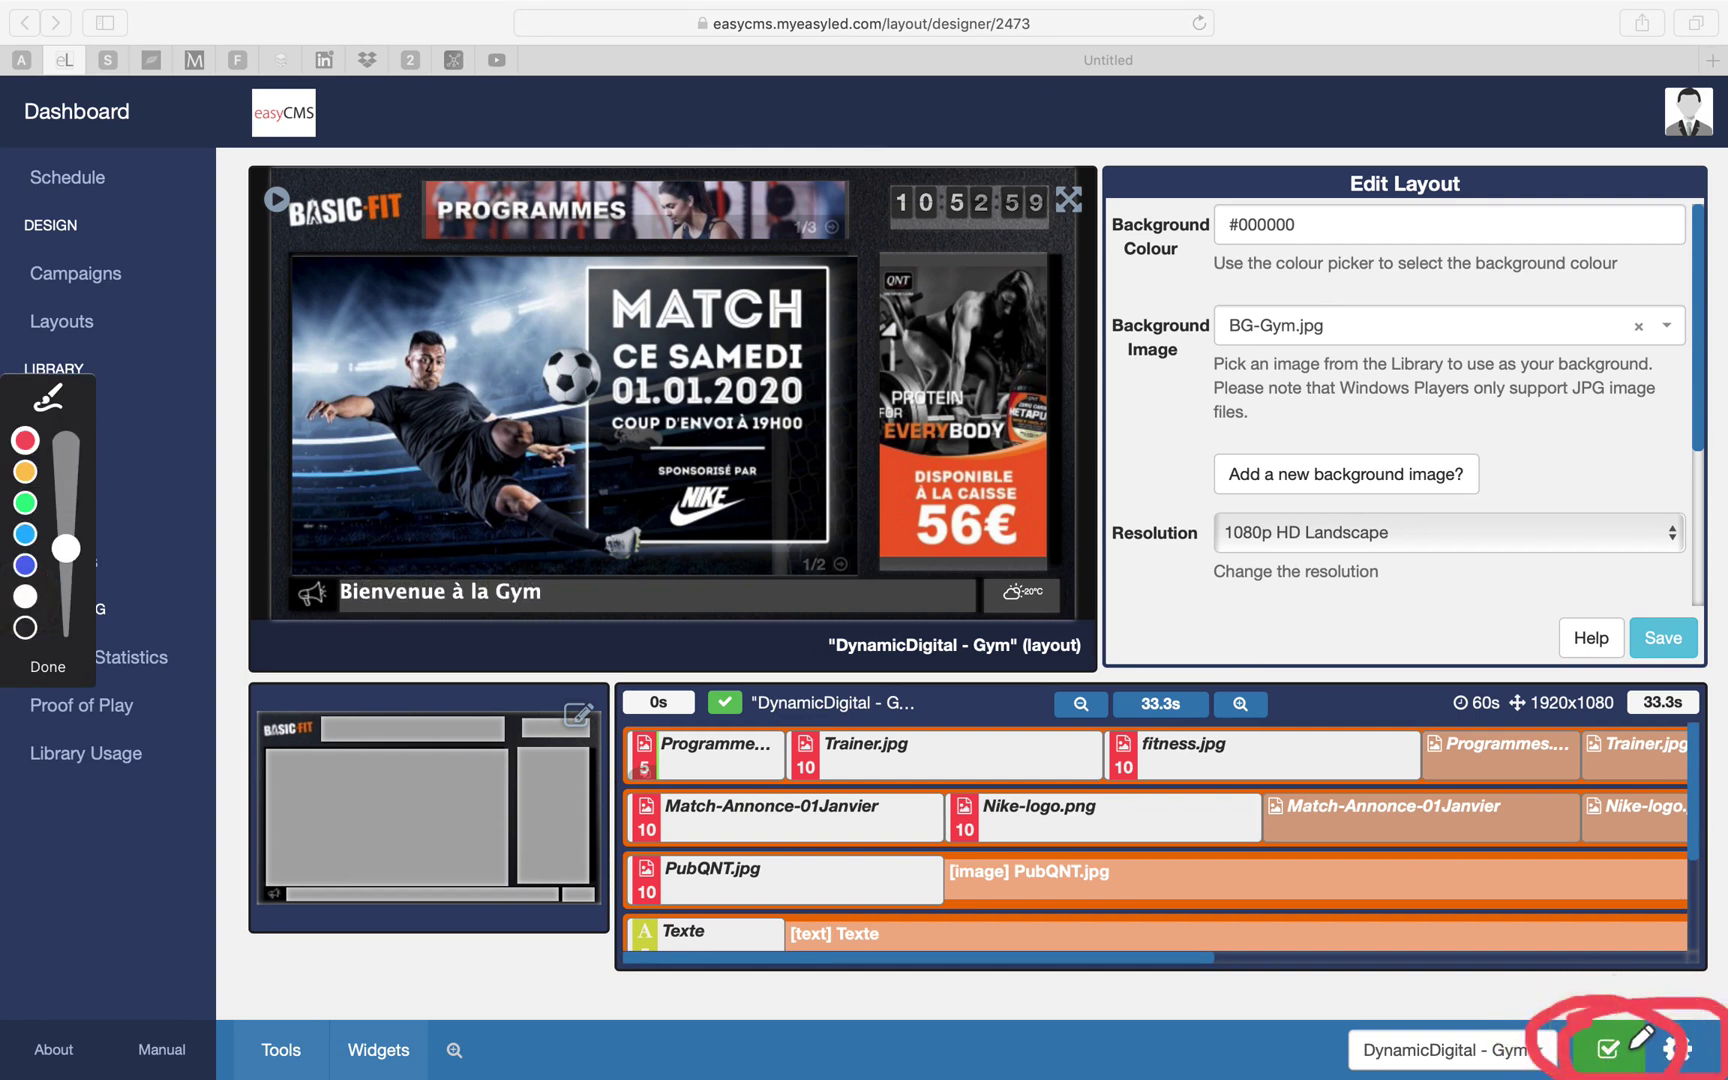
click(47, 665)
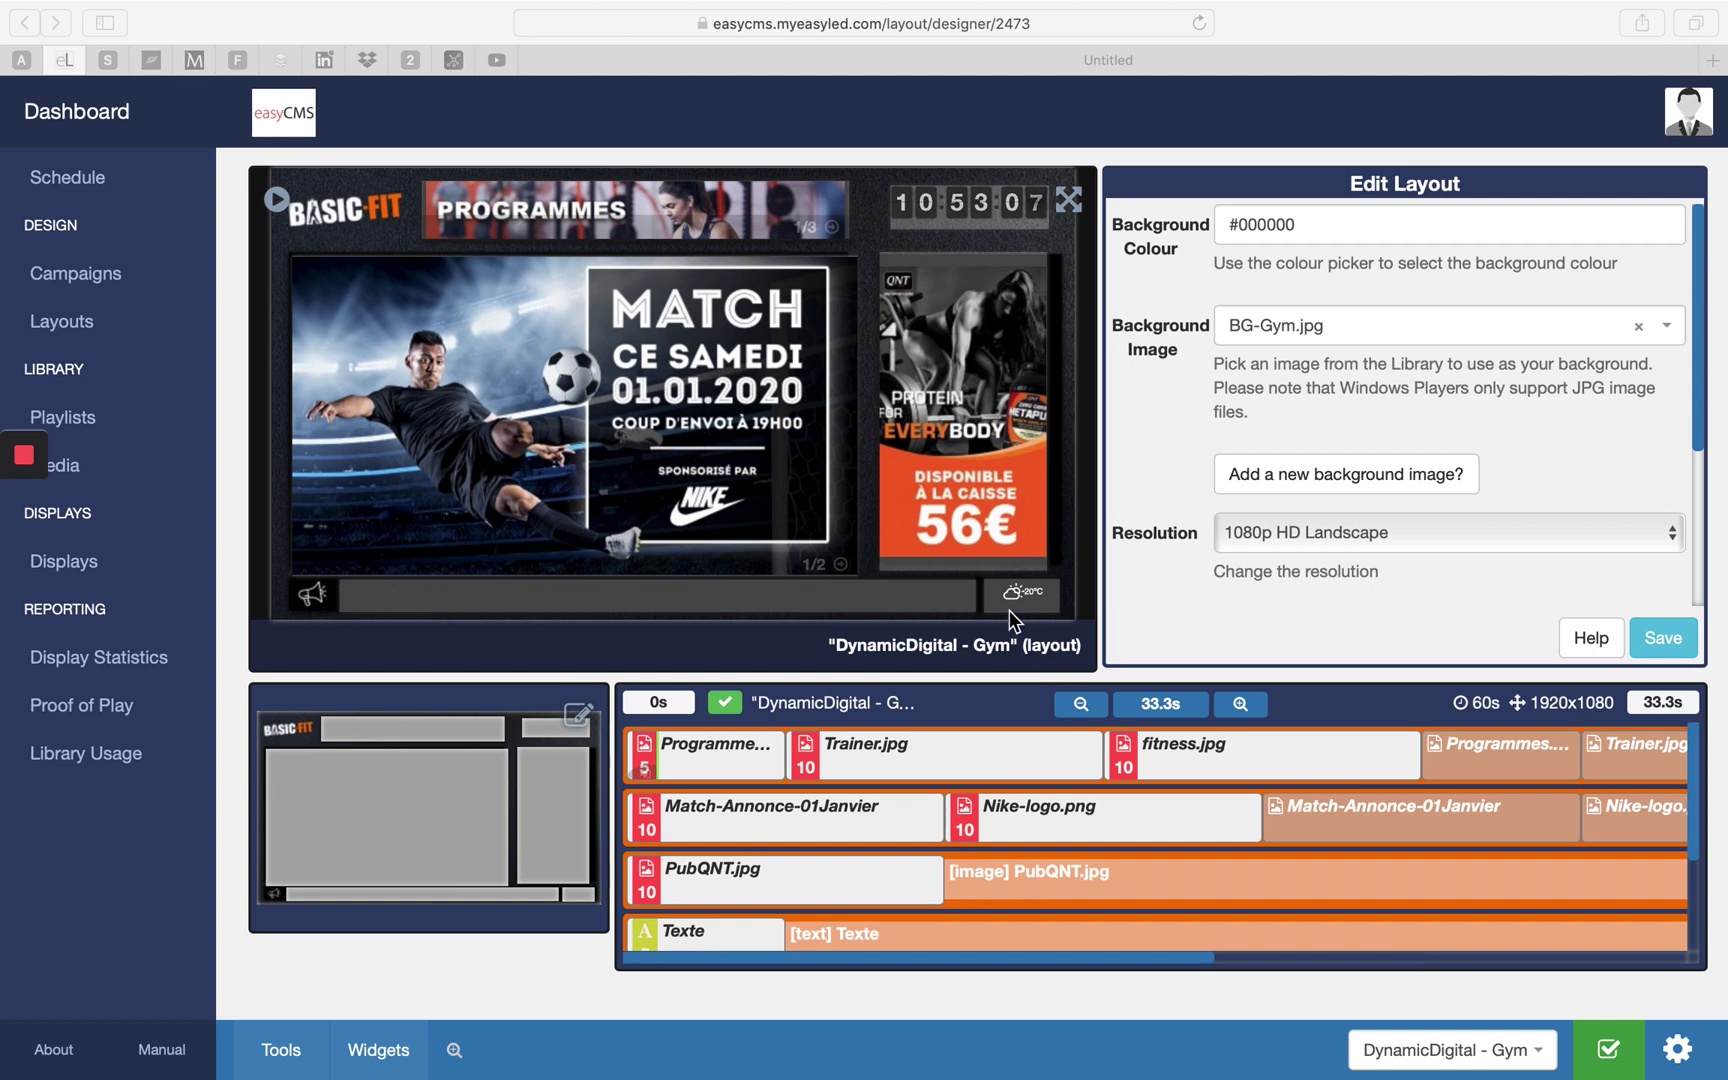
mouse_move(31, 443)
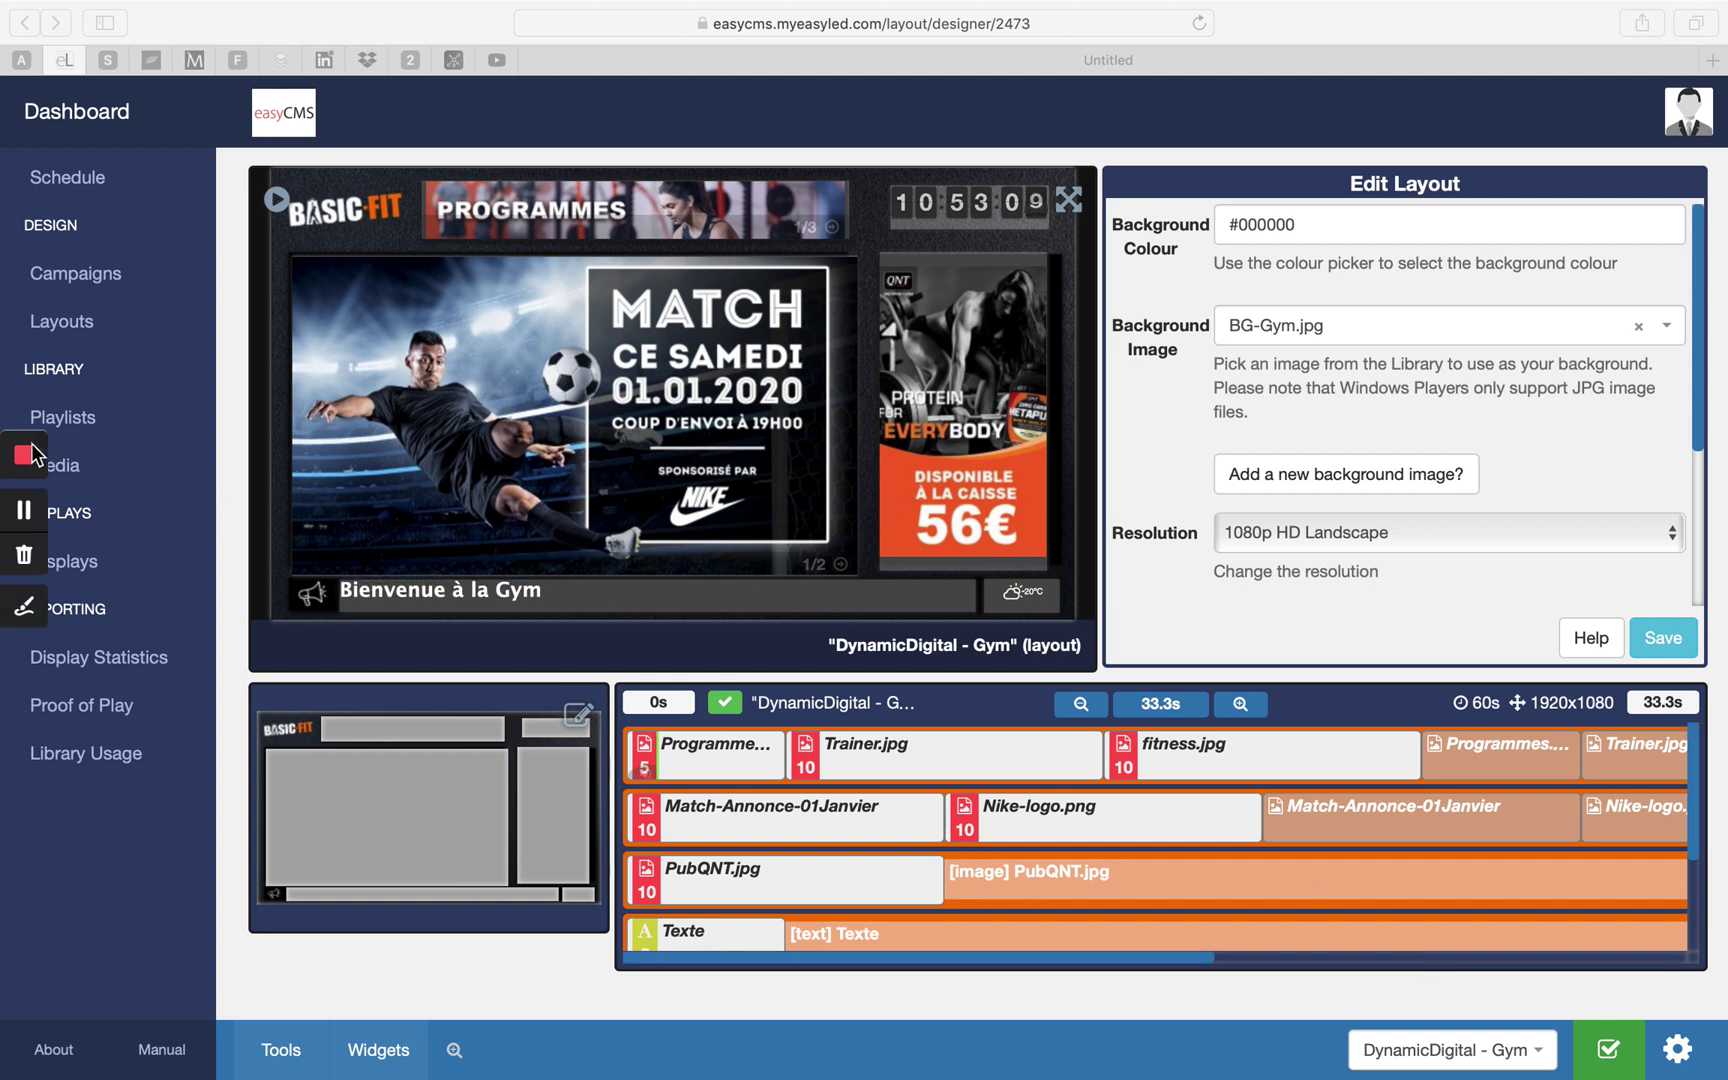
click(18, 607)
mouse_move(516, 501)
mouse_down()
mouse_move(568, 485)
mouse_move(579, 526)
mouse_up()
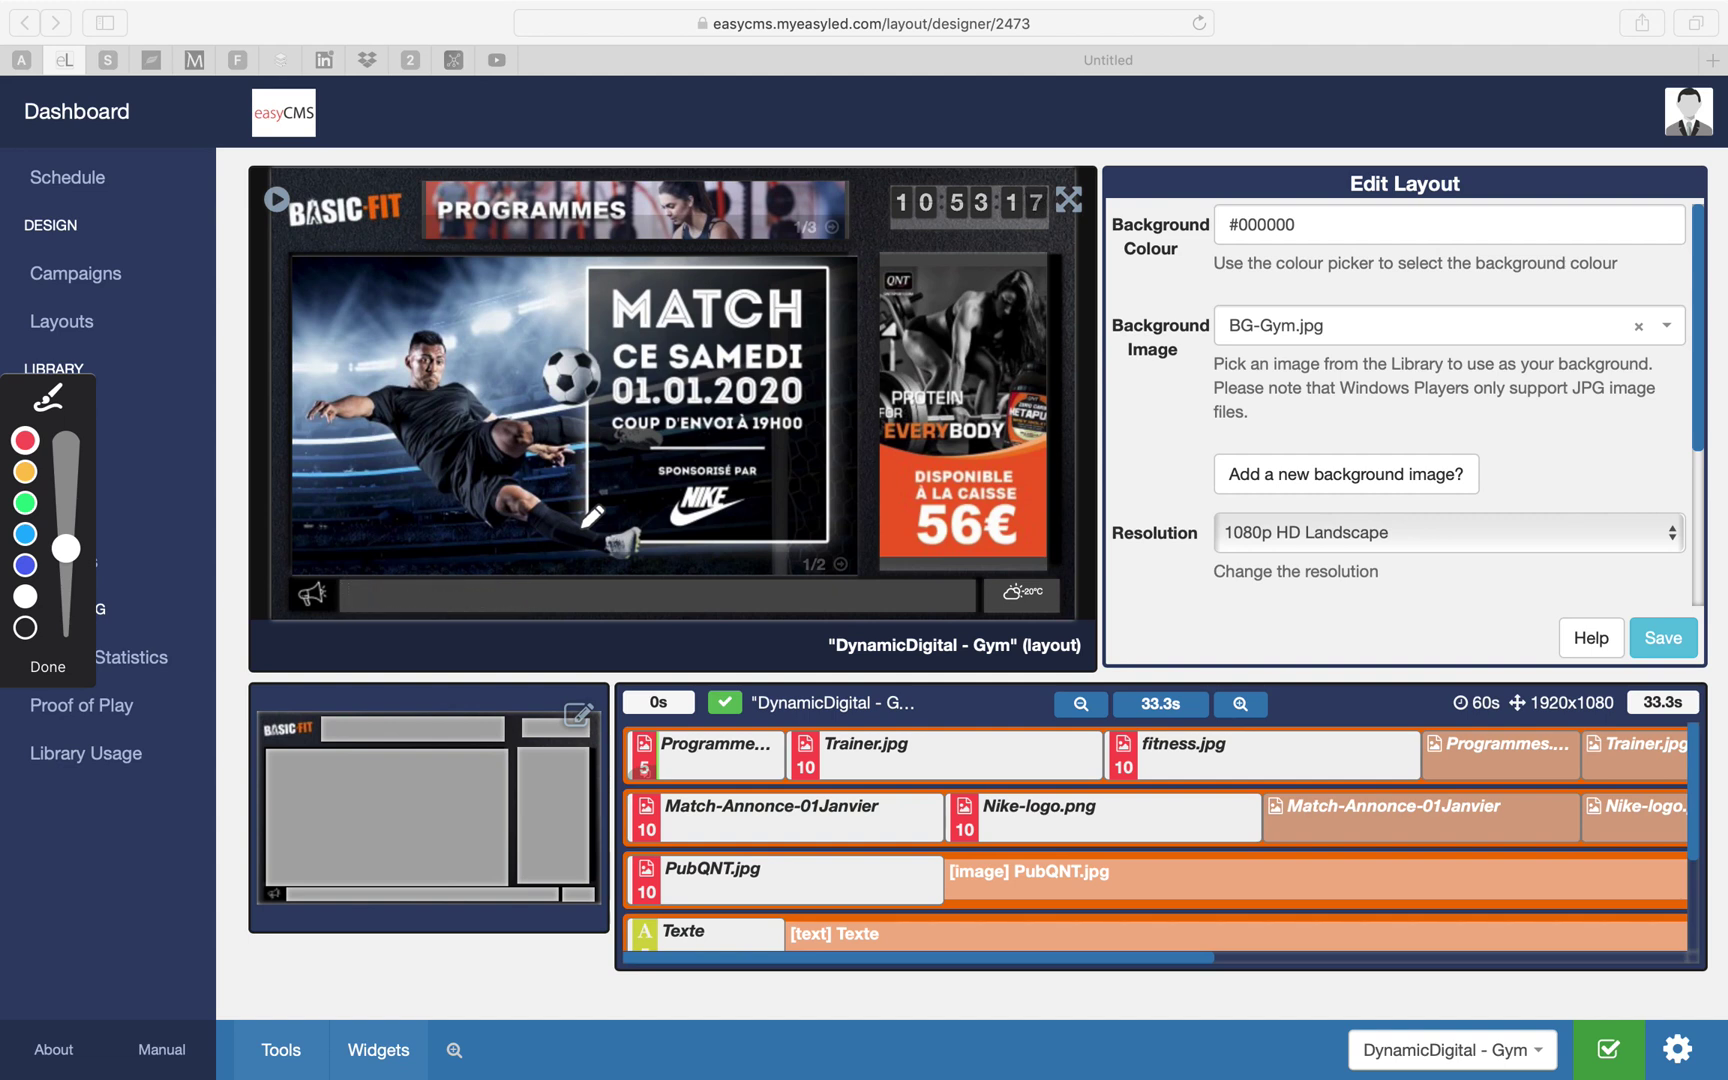
mouse_move(402, 737)
mouse_down()
mouse_move(447, 764)
mouse_move(447, 744)
mouse_up()
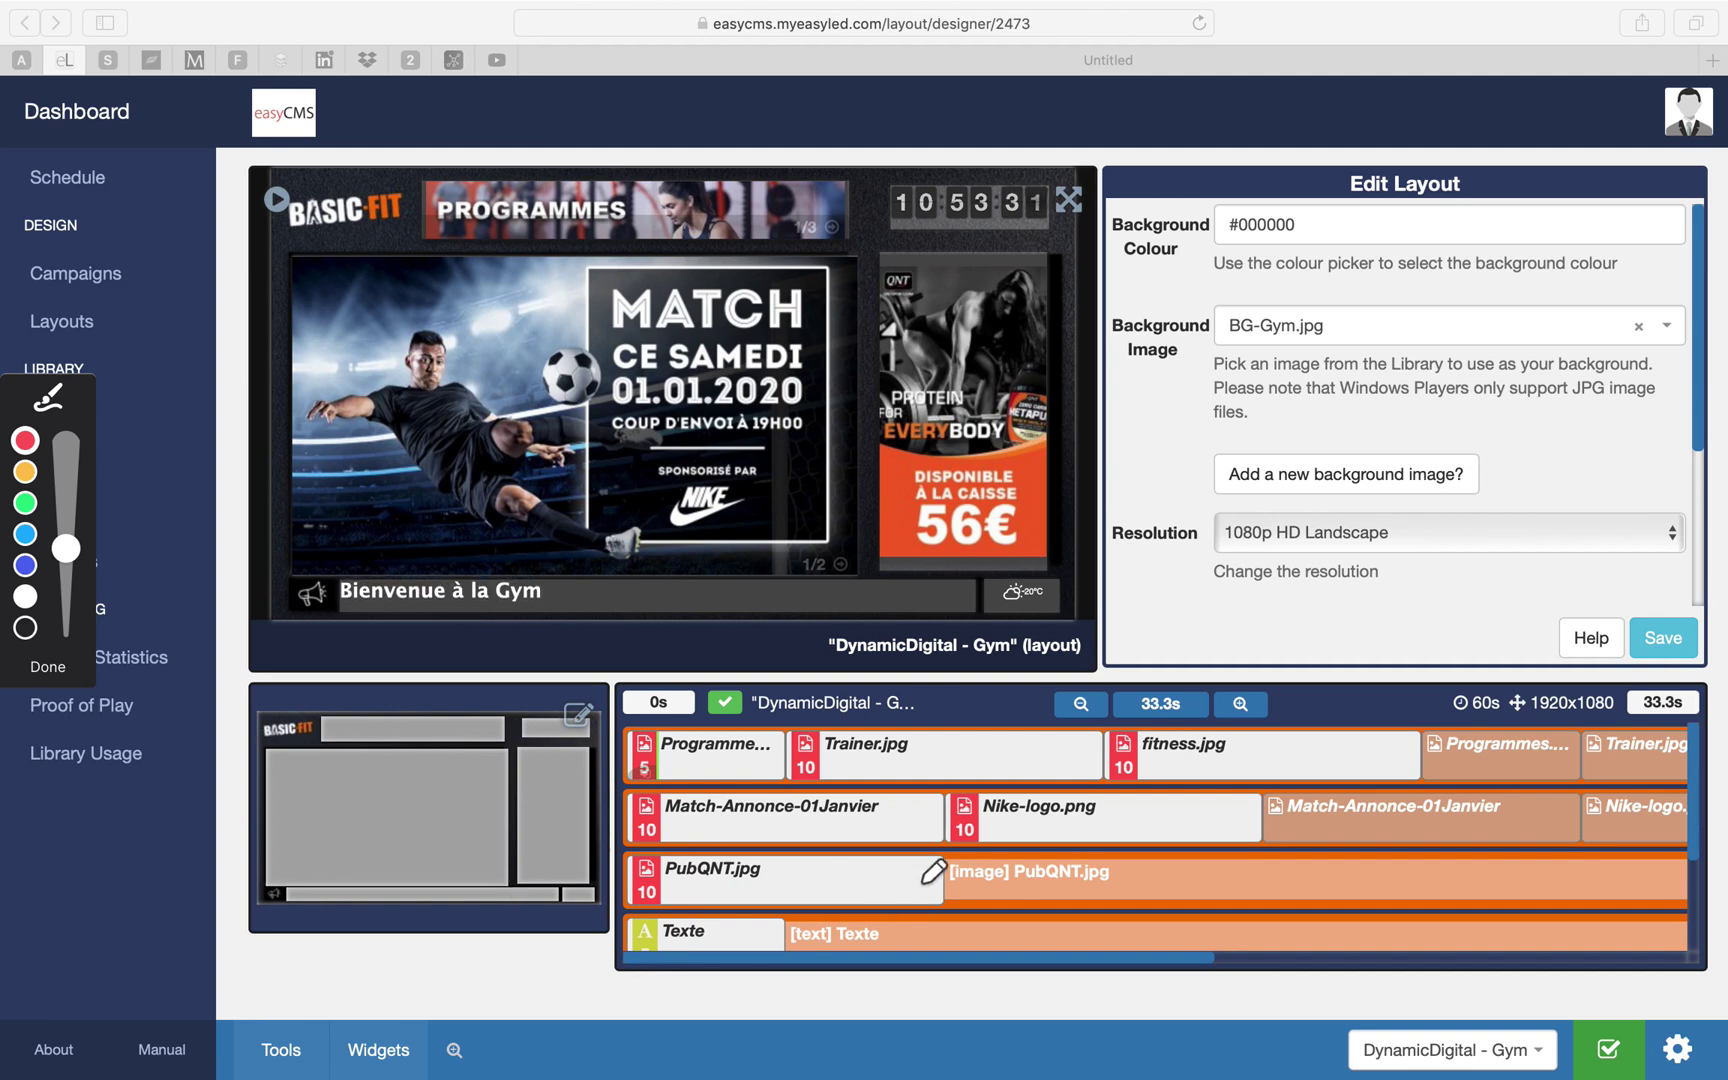
mouse_move(915, 882)
mouse_down()
mouse_move(985, 838)
mouse_move(988, 882)
mouse_up()
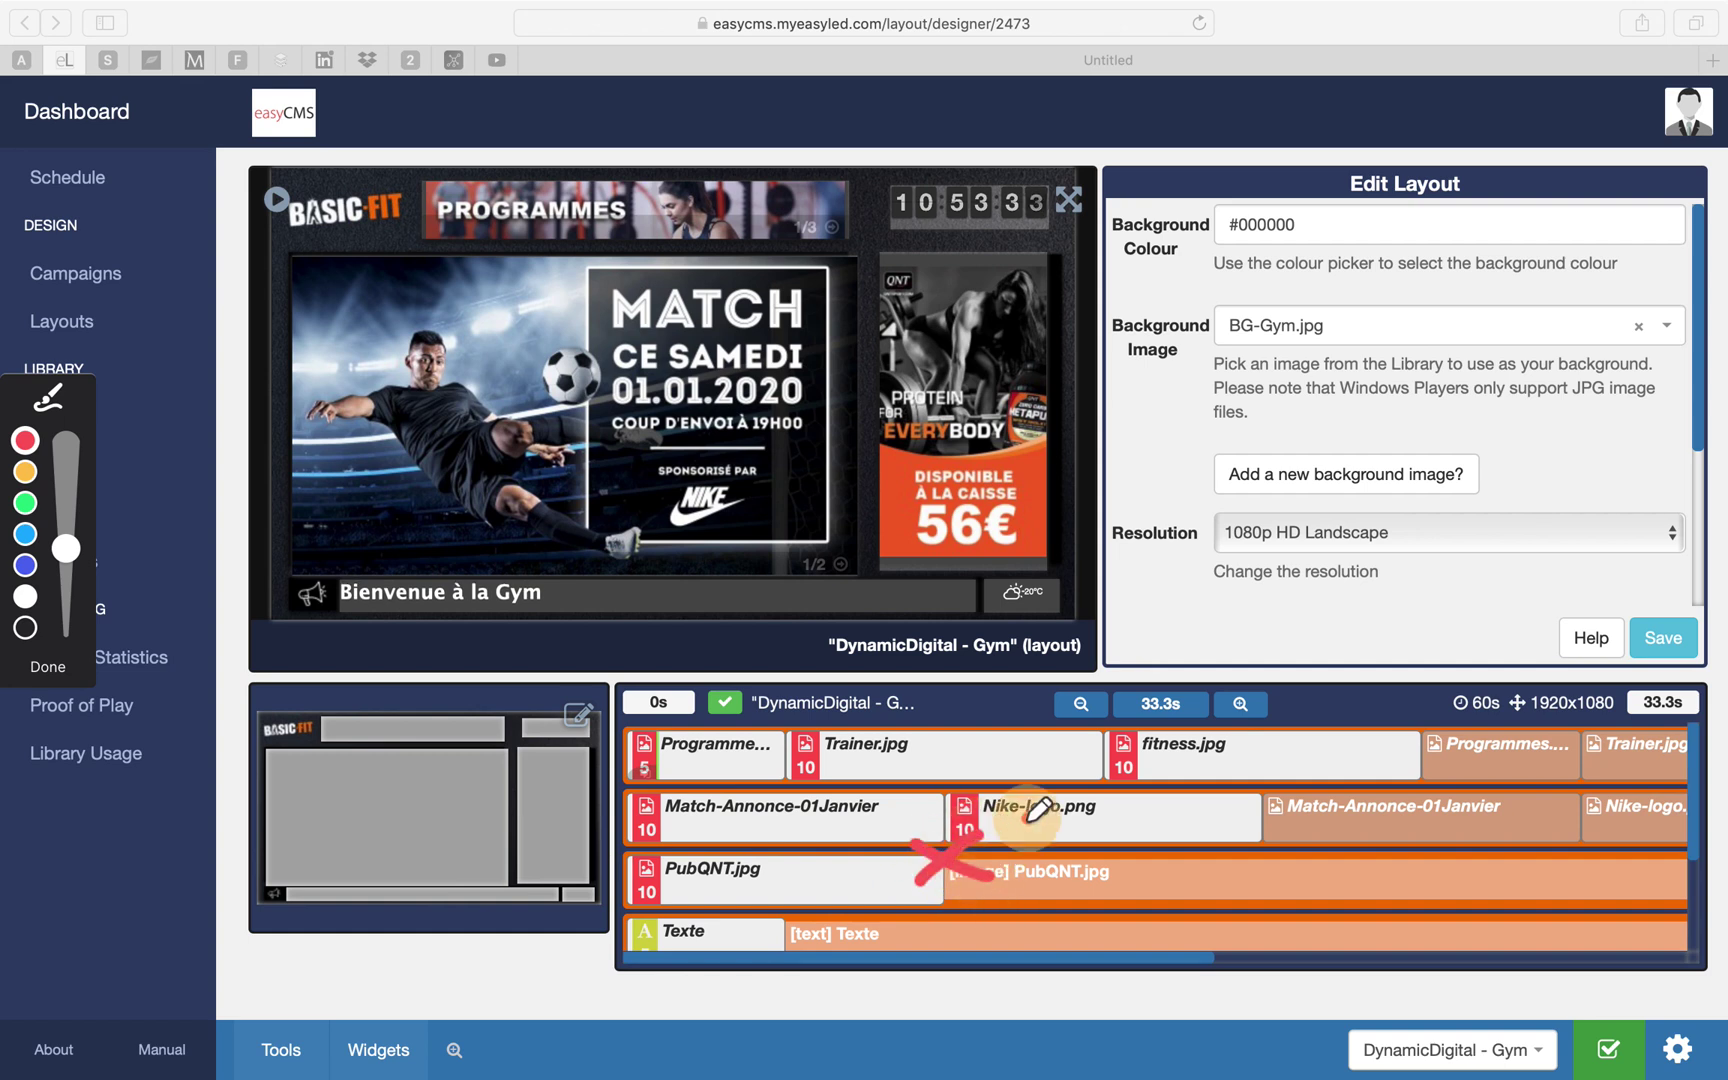
mouse_move(1025, 798)
mouse_down()
mouse_move(870, 830)
mouse_move(935, 912)
mouse_move(1023, 806)
mouse_up()
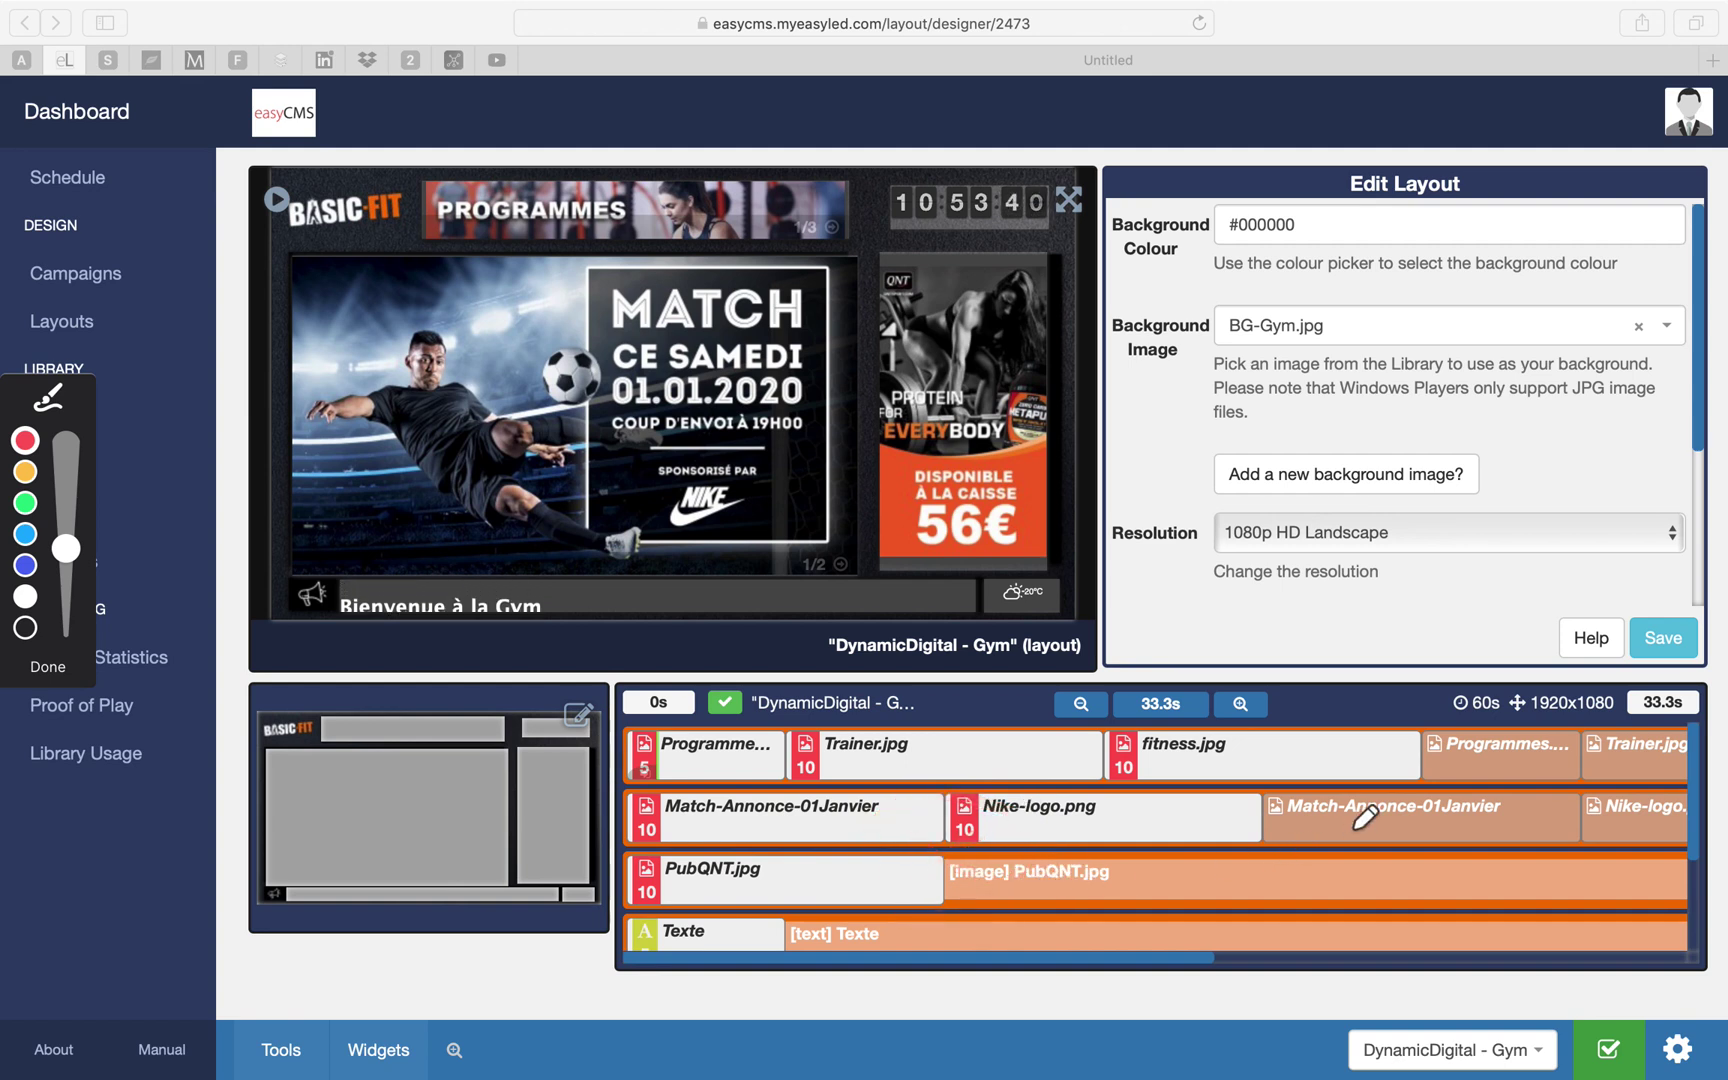
mouse_move(1300, 862)
mouse_down()
mouse_move(1410, 842)
mouse_move(1475, 902)
mouse_move(1352, 906)
mouse_move(1305, 856)
mouse_up()
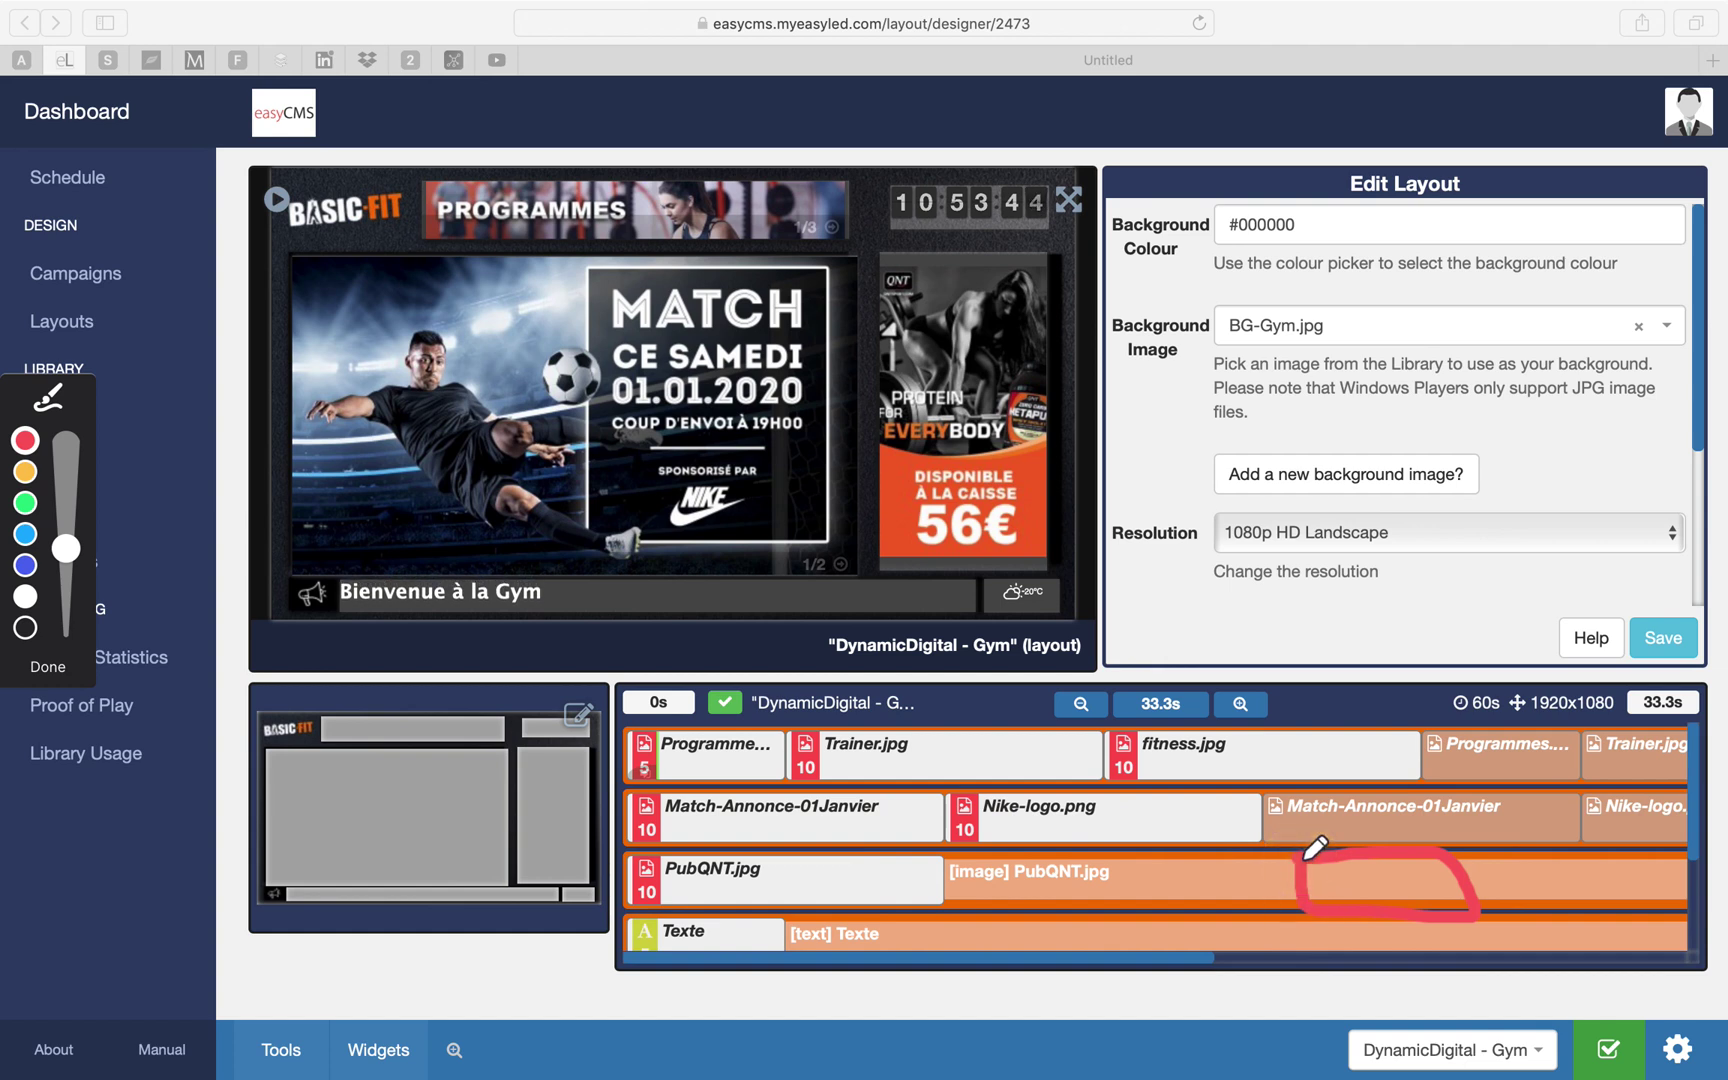
drag(724, 813, 760, 837)
mouse_move(1140, 815)
mouse_down()
mouse_move(1112, 815)
mouse_move(1147, 830)
mouse_up()
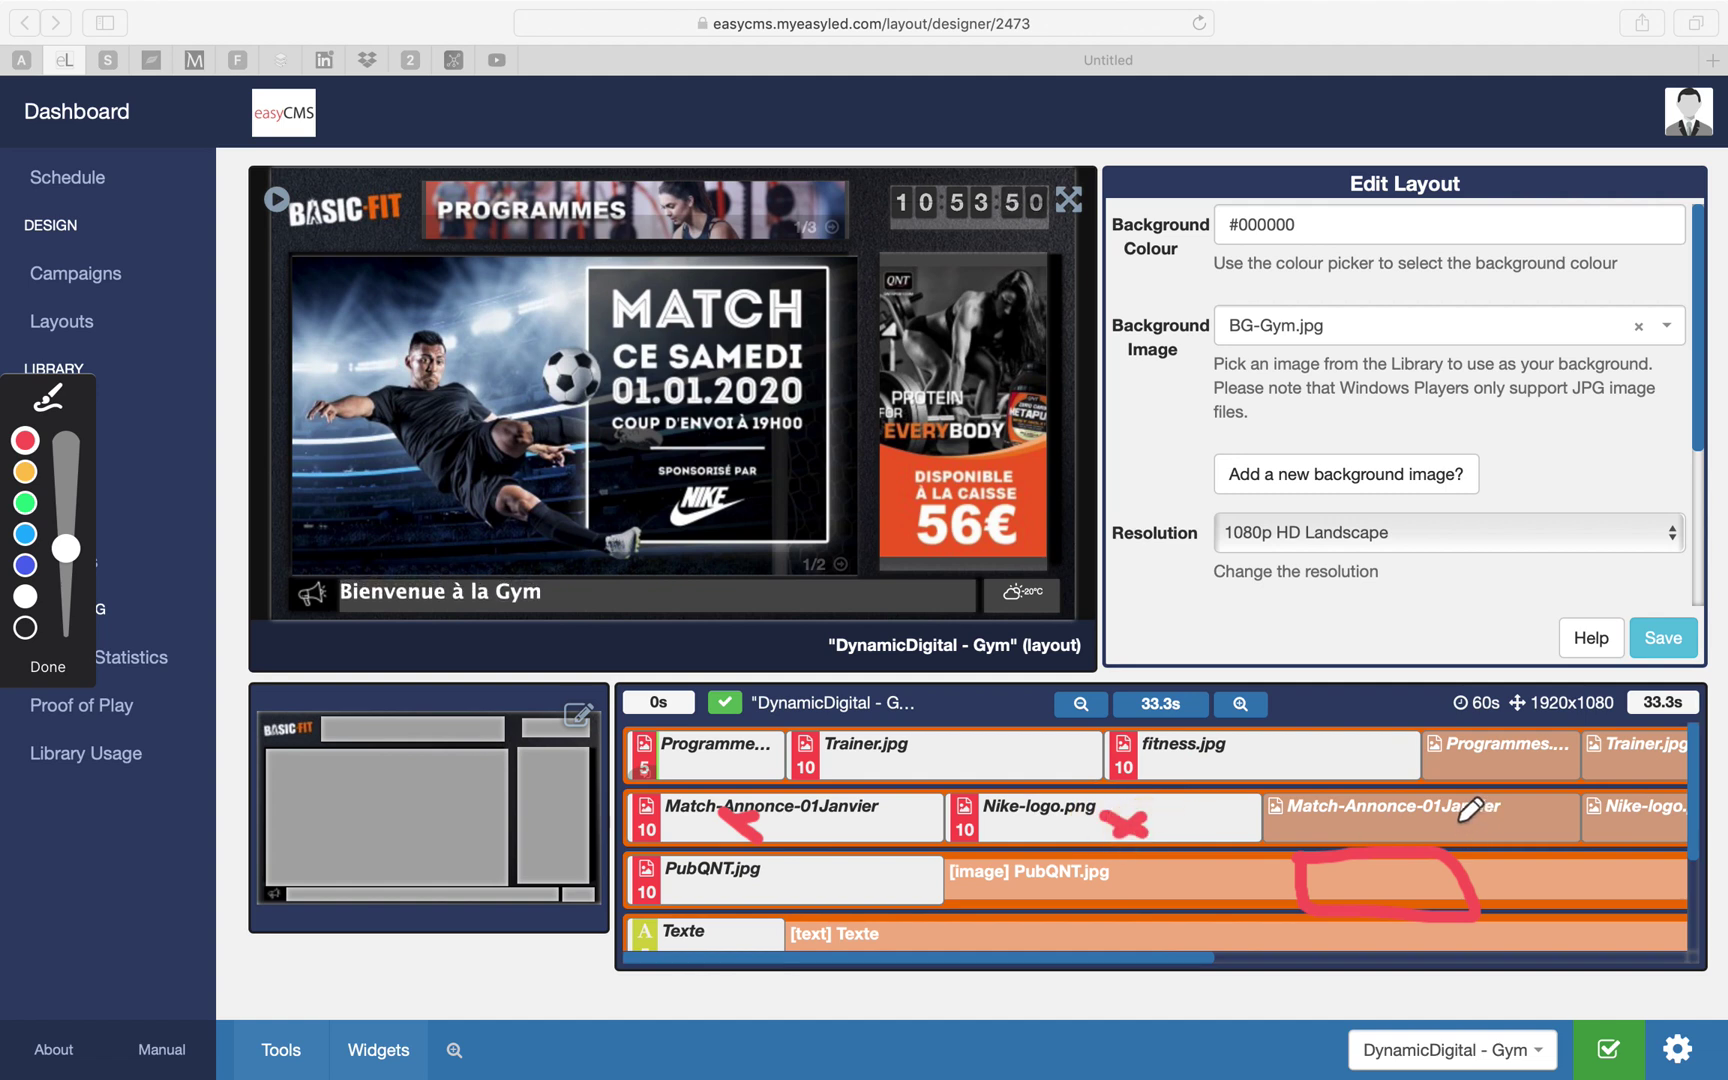
drag(1446, 812, 1487, 816)
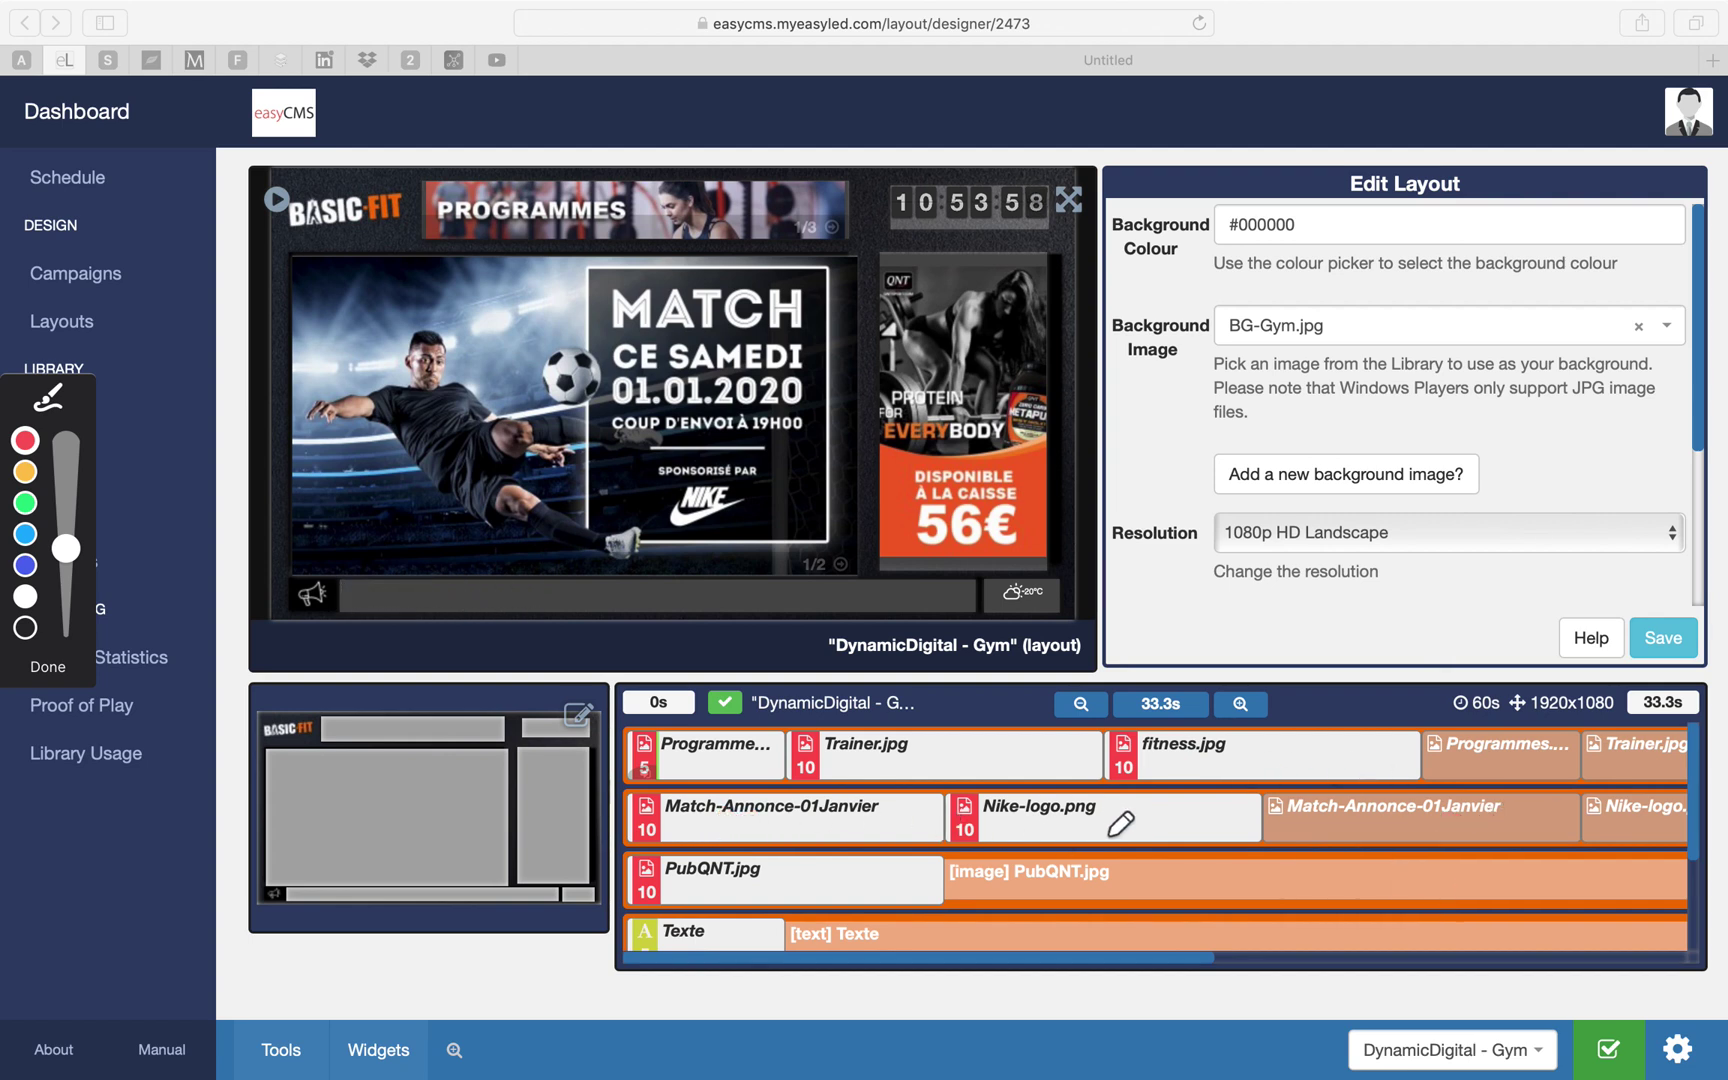
mouse_move(1442, 688)
mouse_down()
mouse_move(1478, 728)
mouse_move(1536, 703)
mouse_move(1460, 665)
mouse_move(1437, 694)
mouse_up()
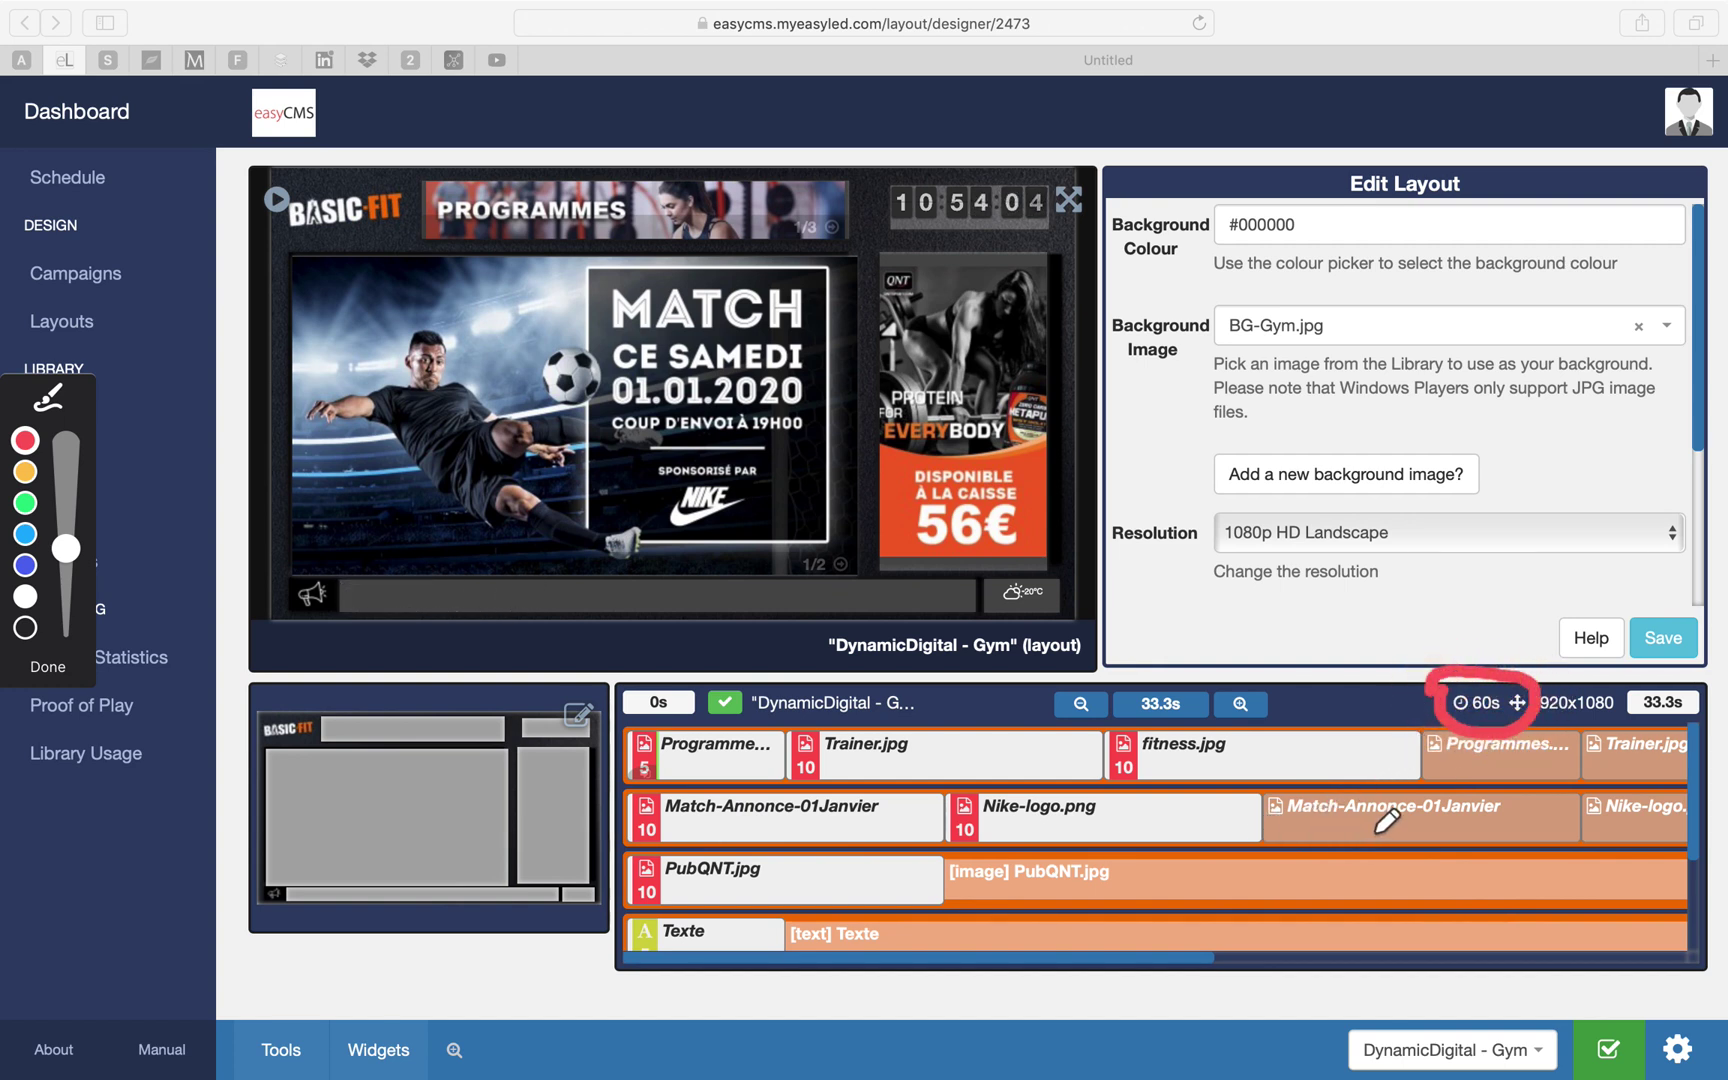
click(1372, 830)
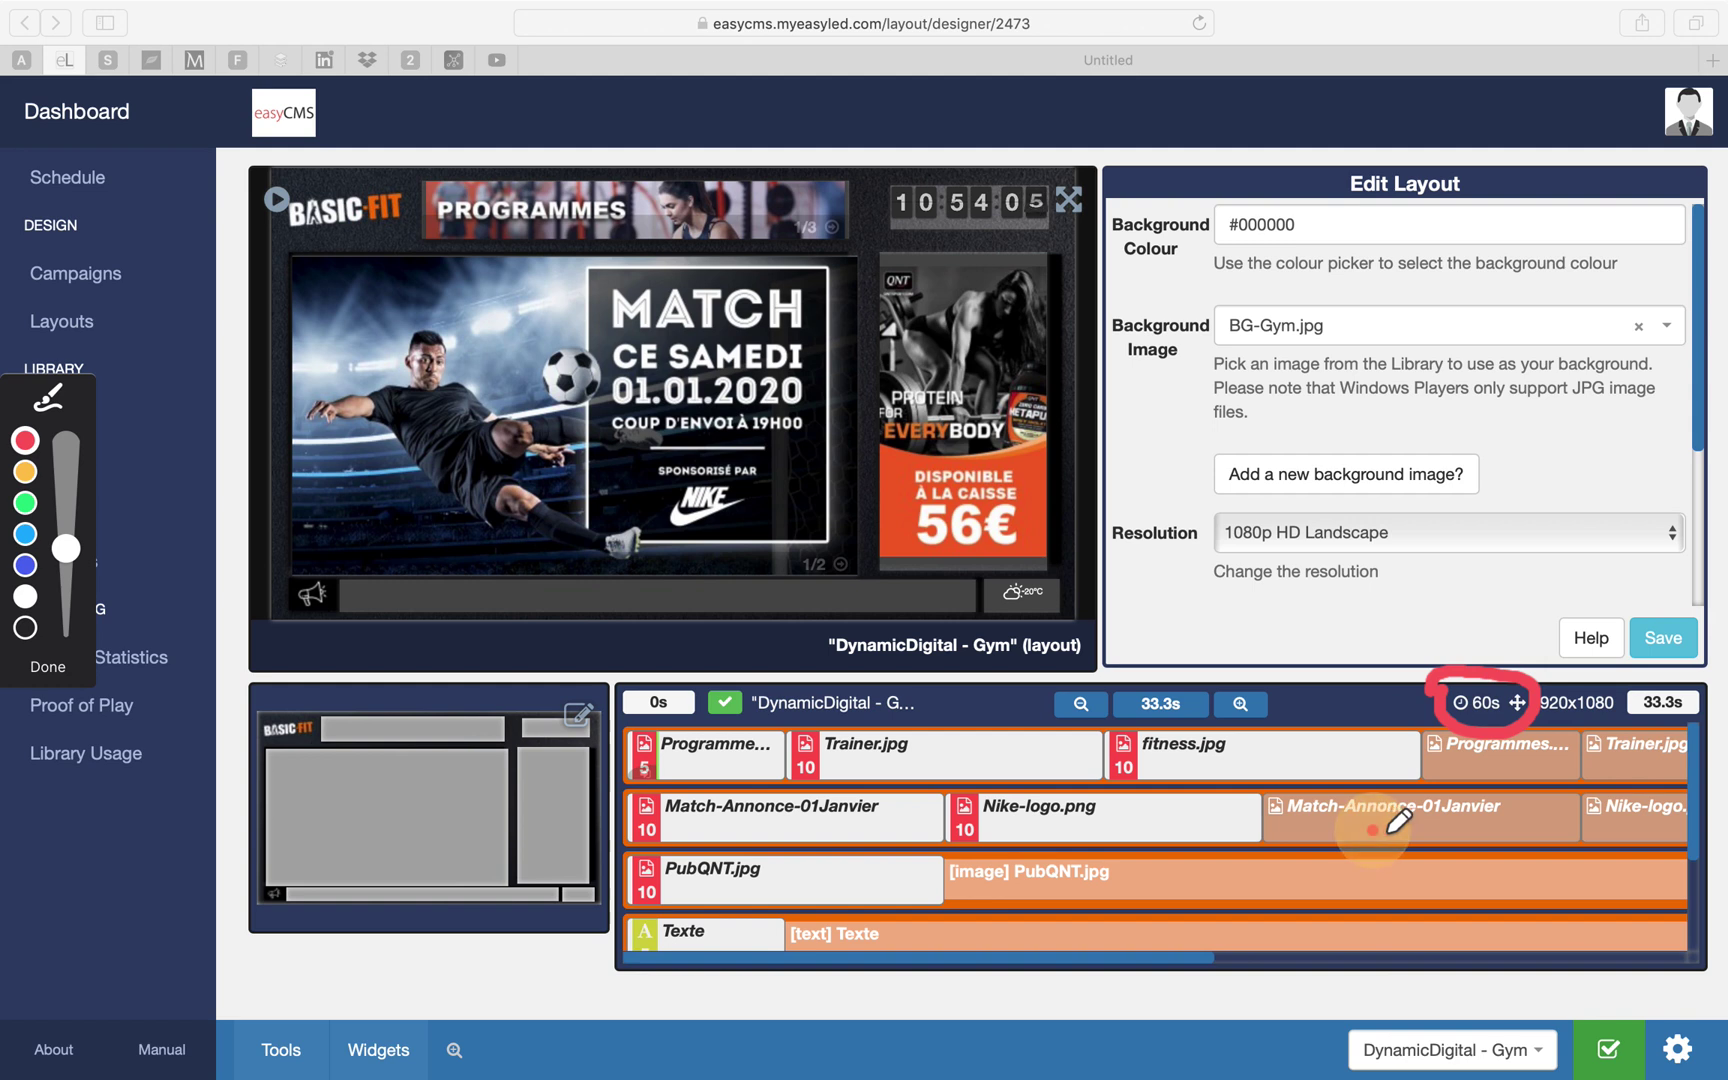
click(53, 670)
scroll(1403, 801, right, 5)
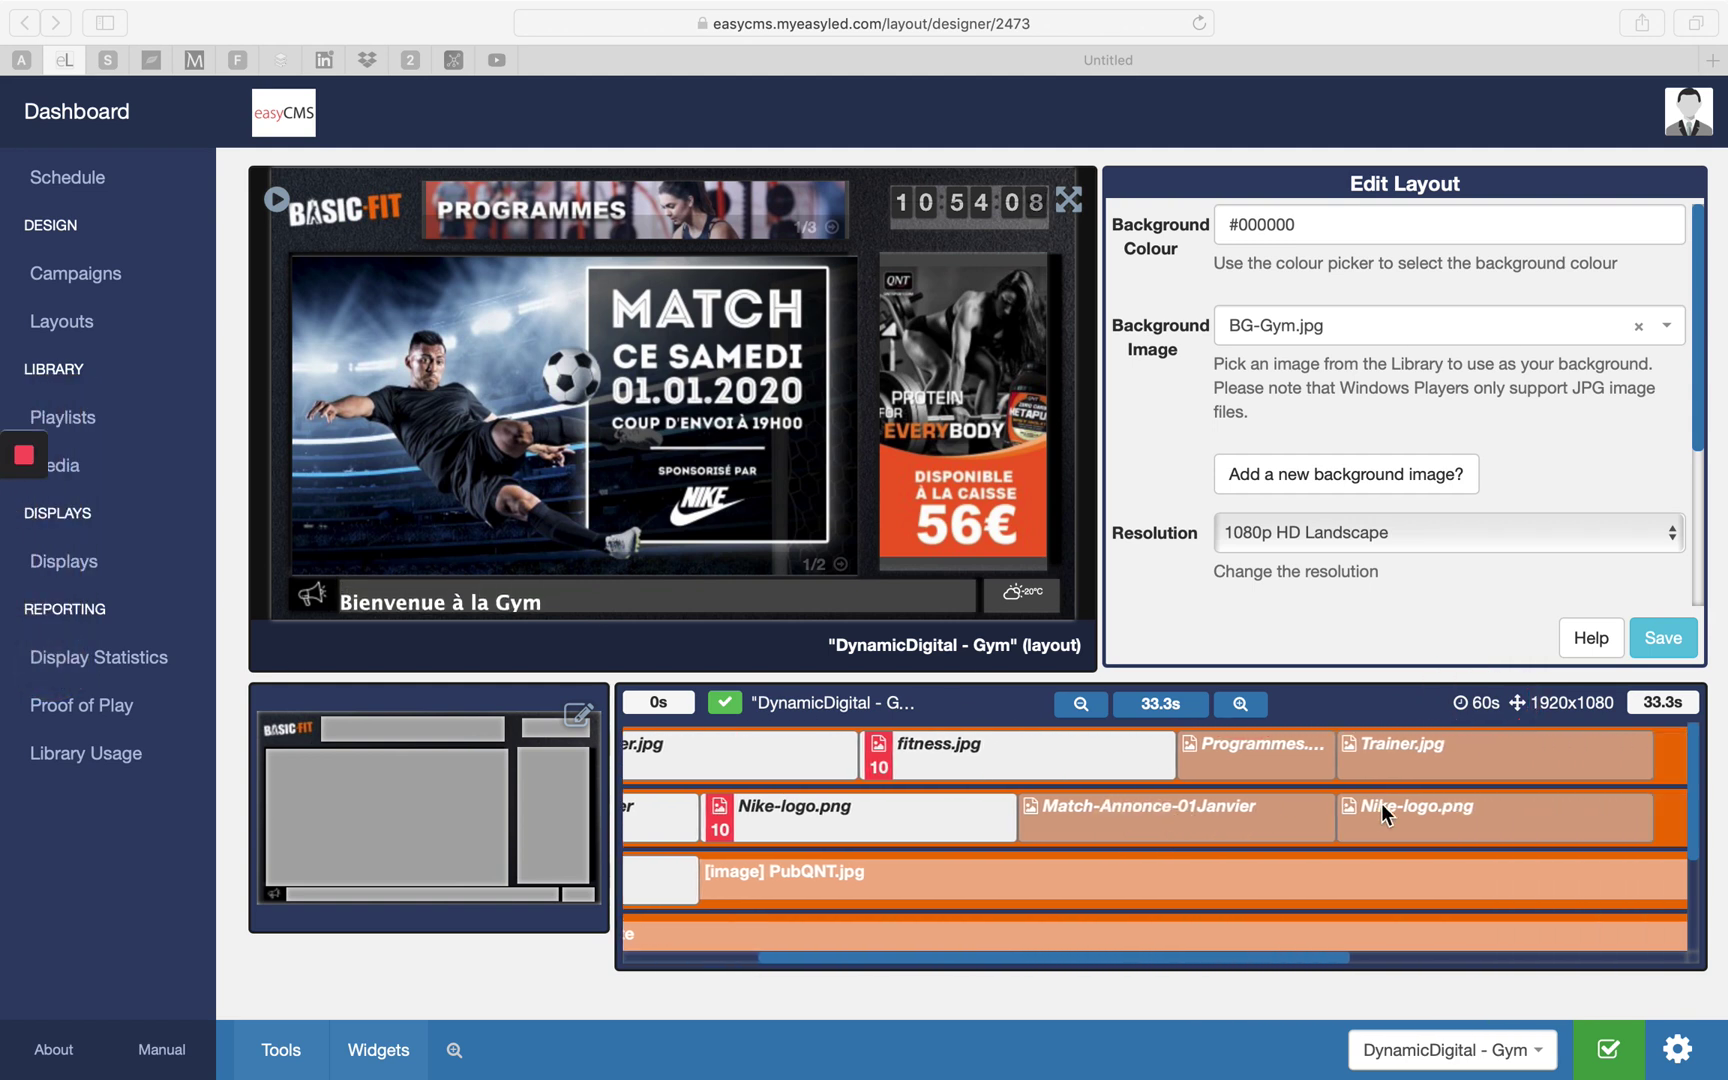
scroll(1381, 812, left, 8)
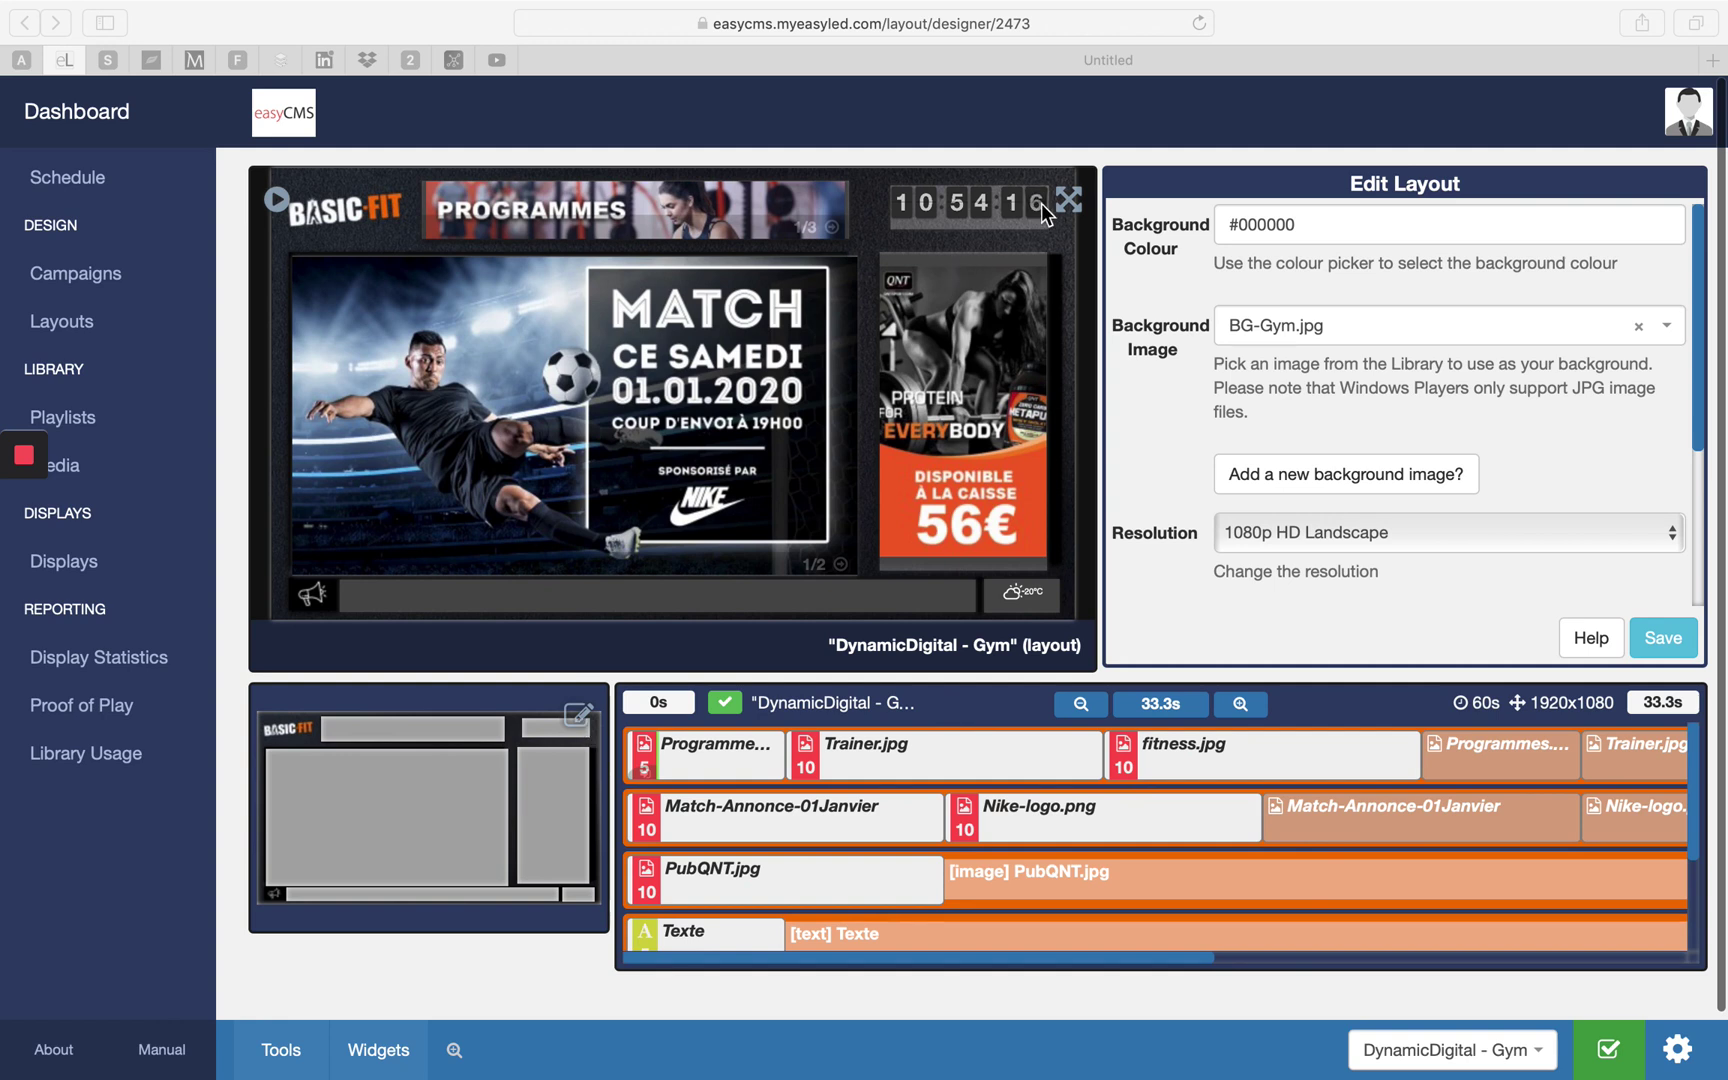
Open the layout's regions for editing and show the positioning options of the banner region DynamicDigital - Gym-1
click(578, 720)
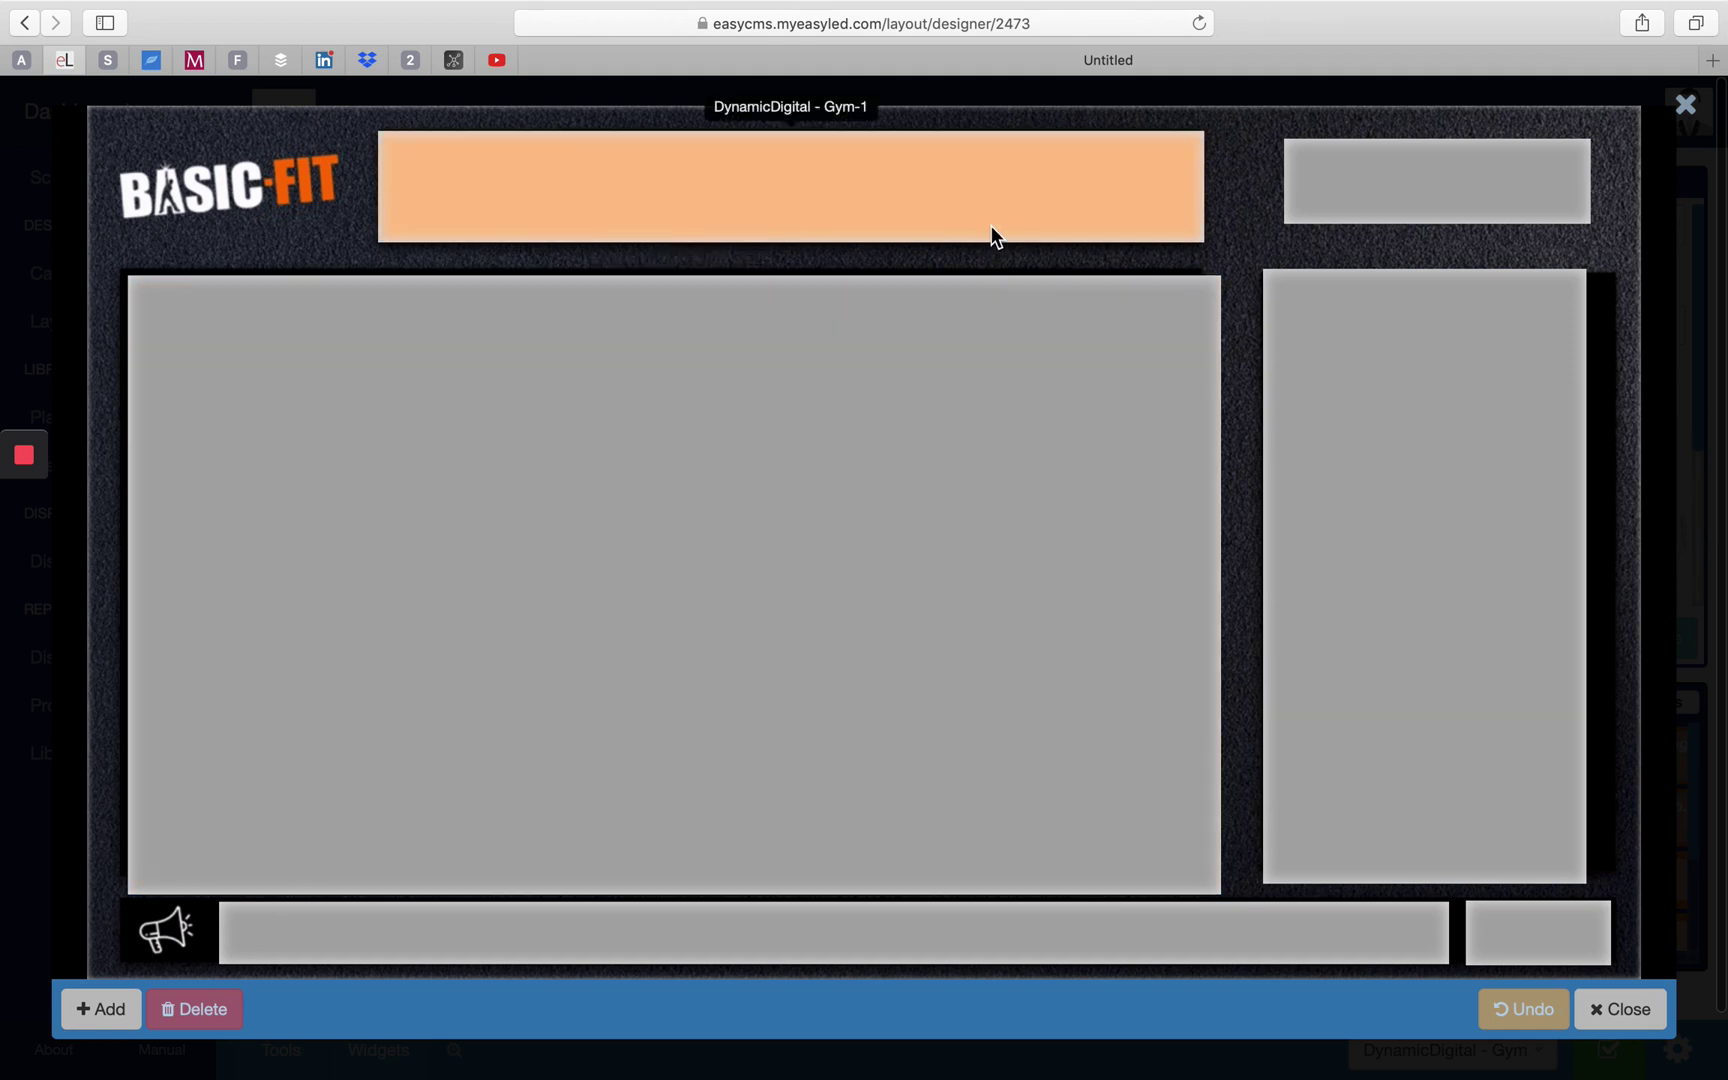
click(991, 225)
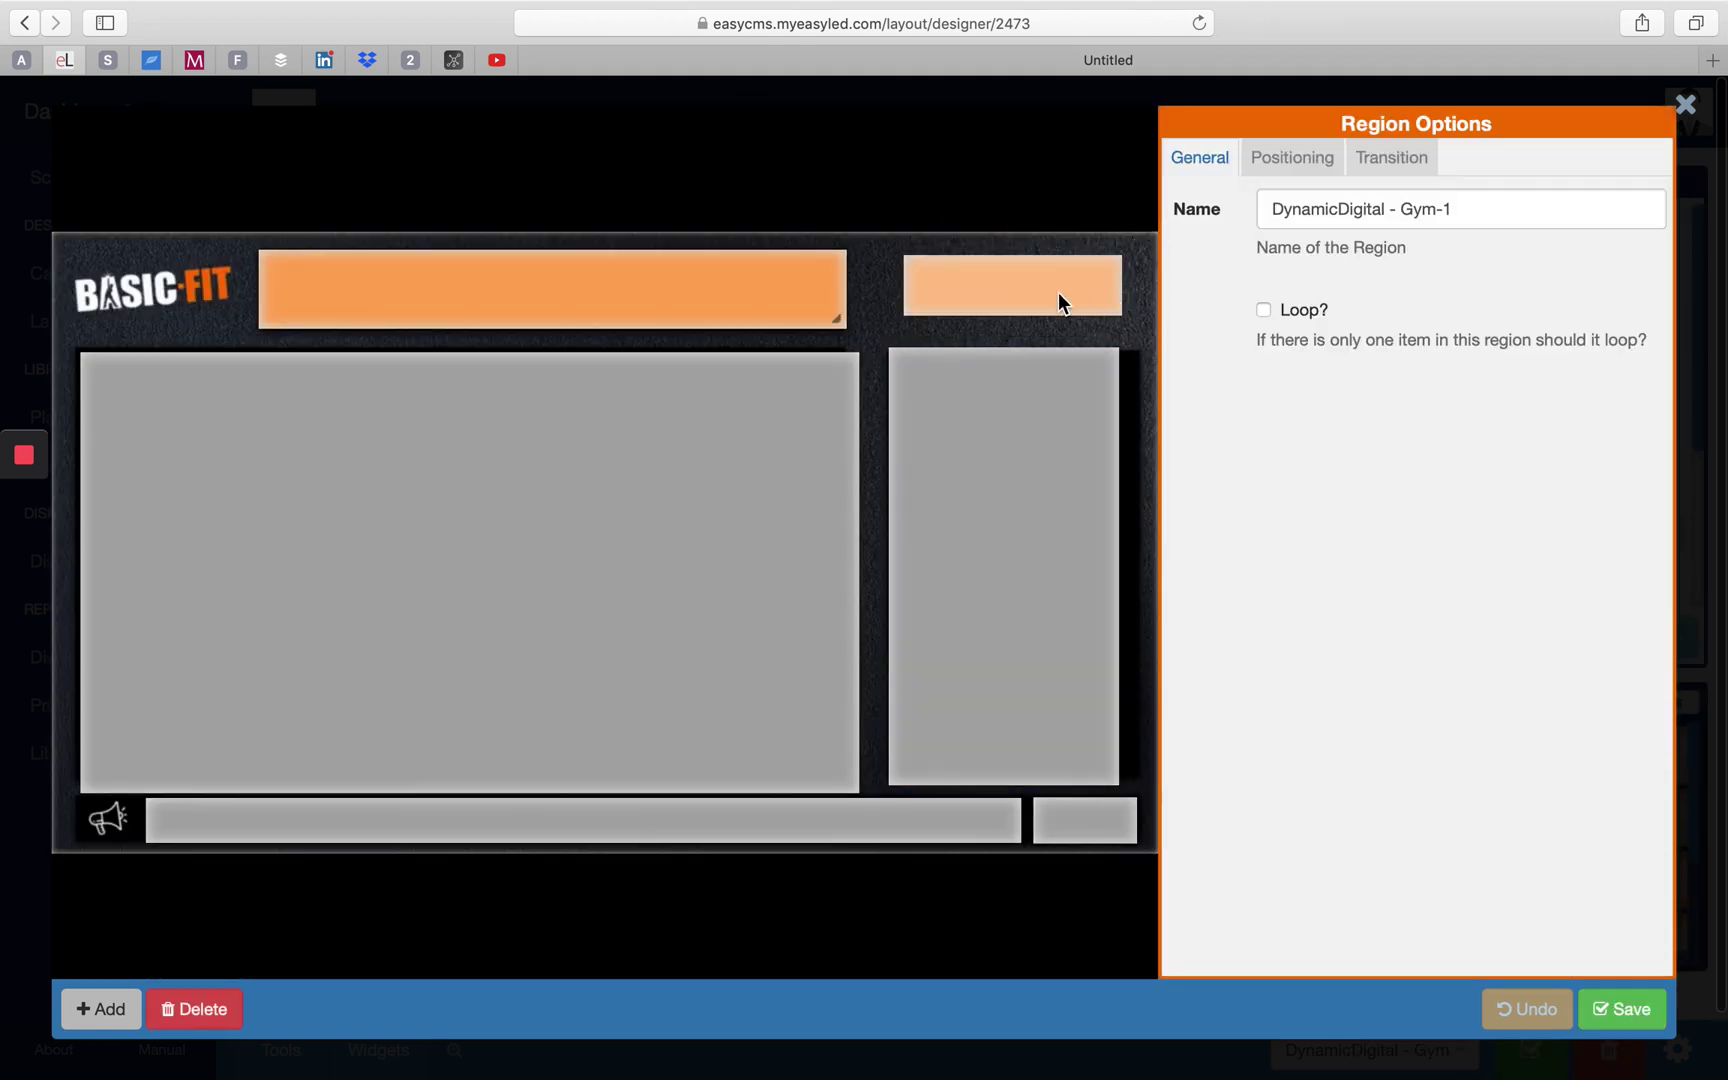
click(1315, 160)
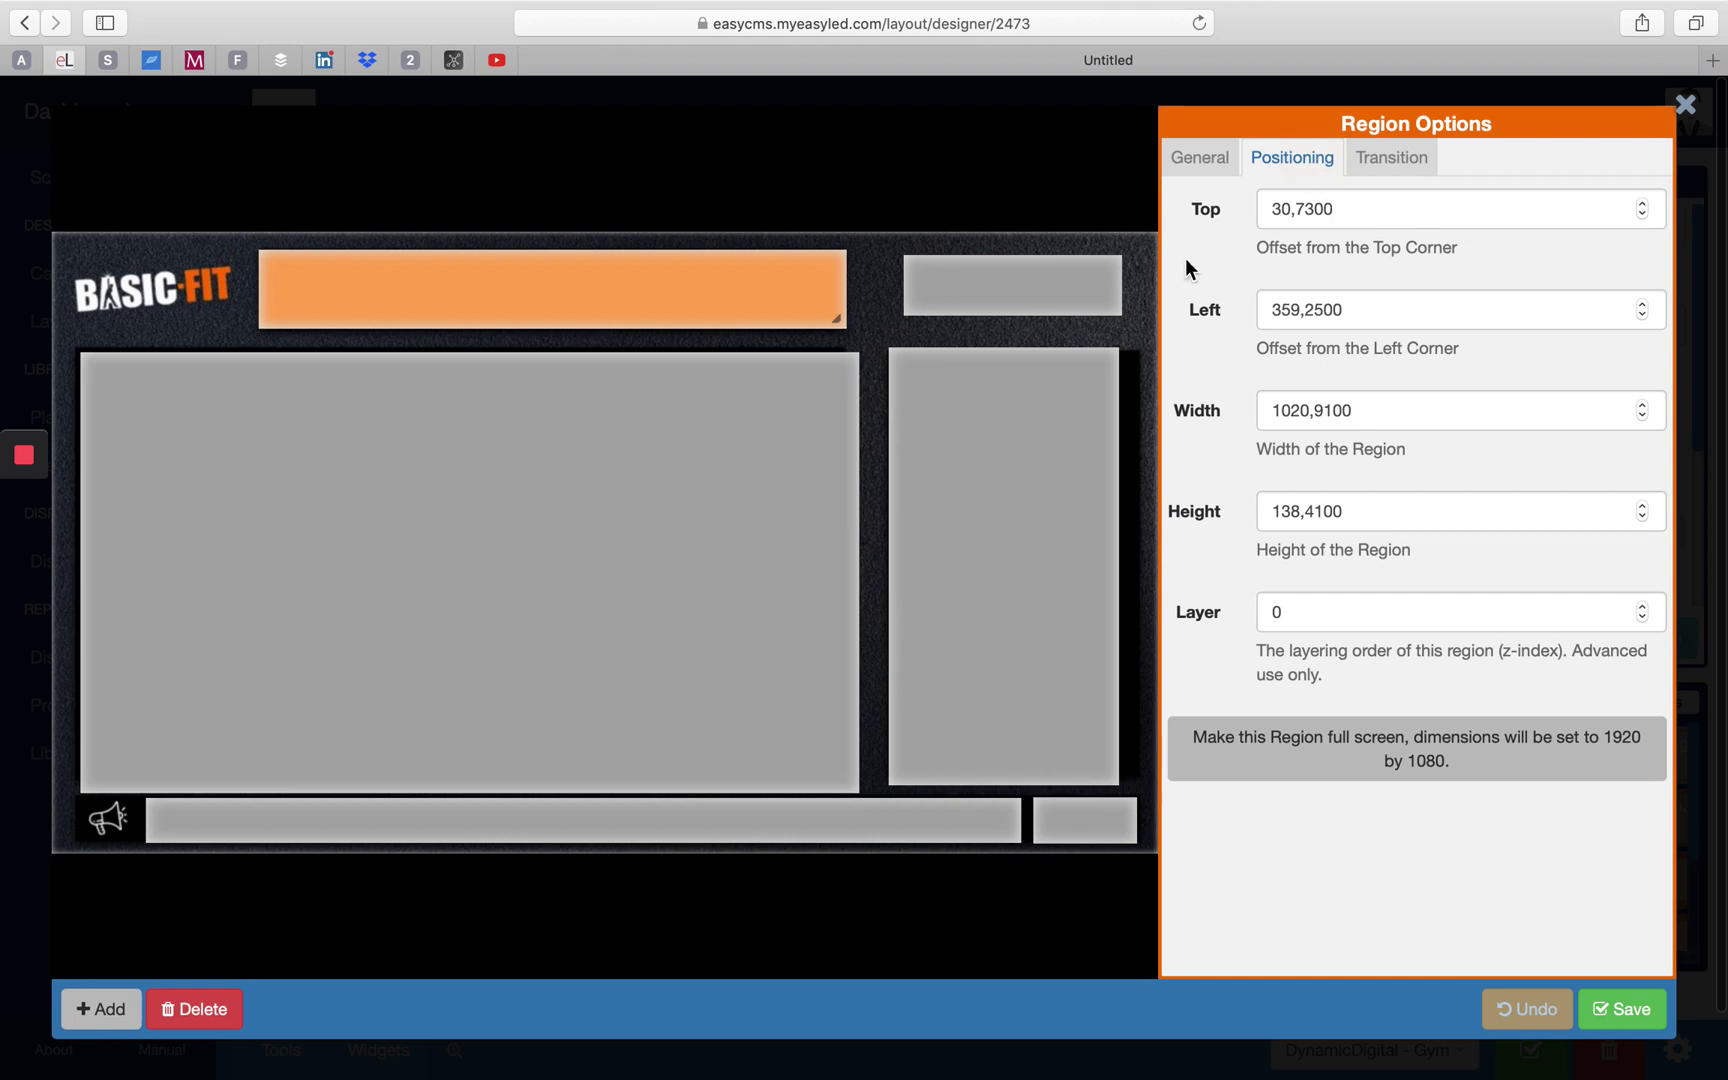
Resize the banner region freehand from its lower corner to about 1013 wide and 143 high
double_click(1325, 311)
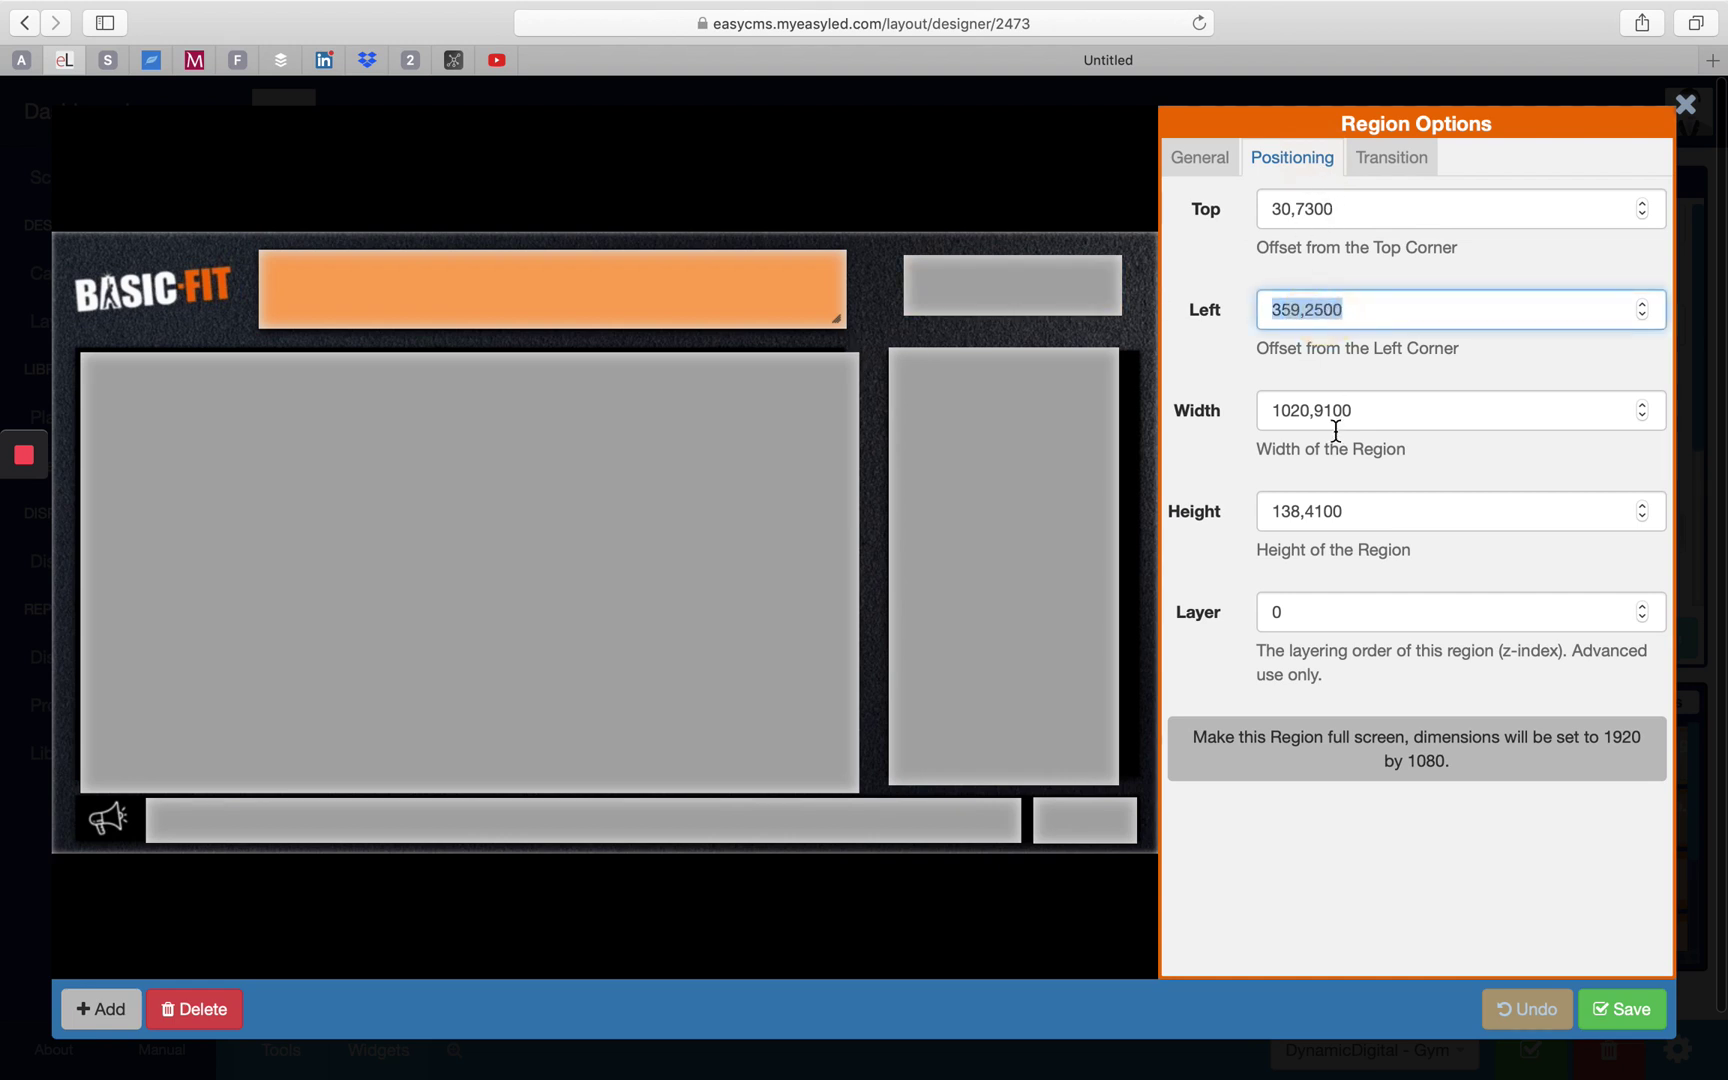
click(1336, 440)
double_click(1331, 527)
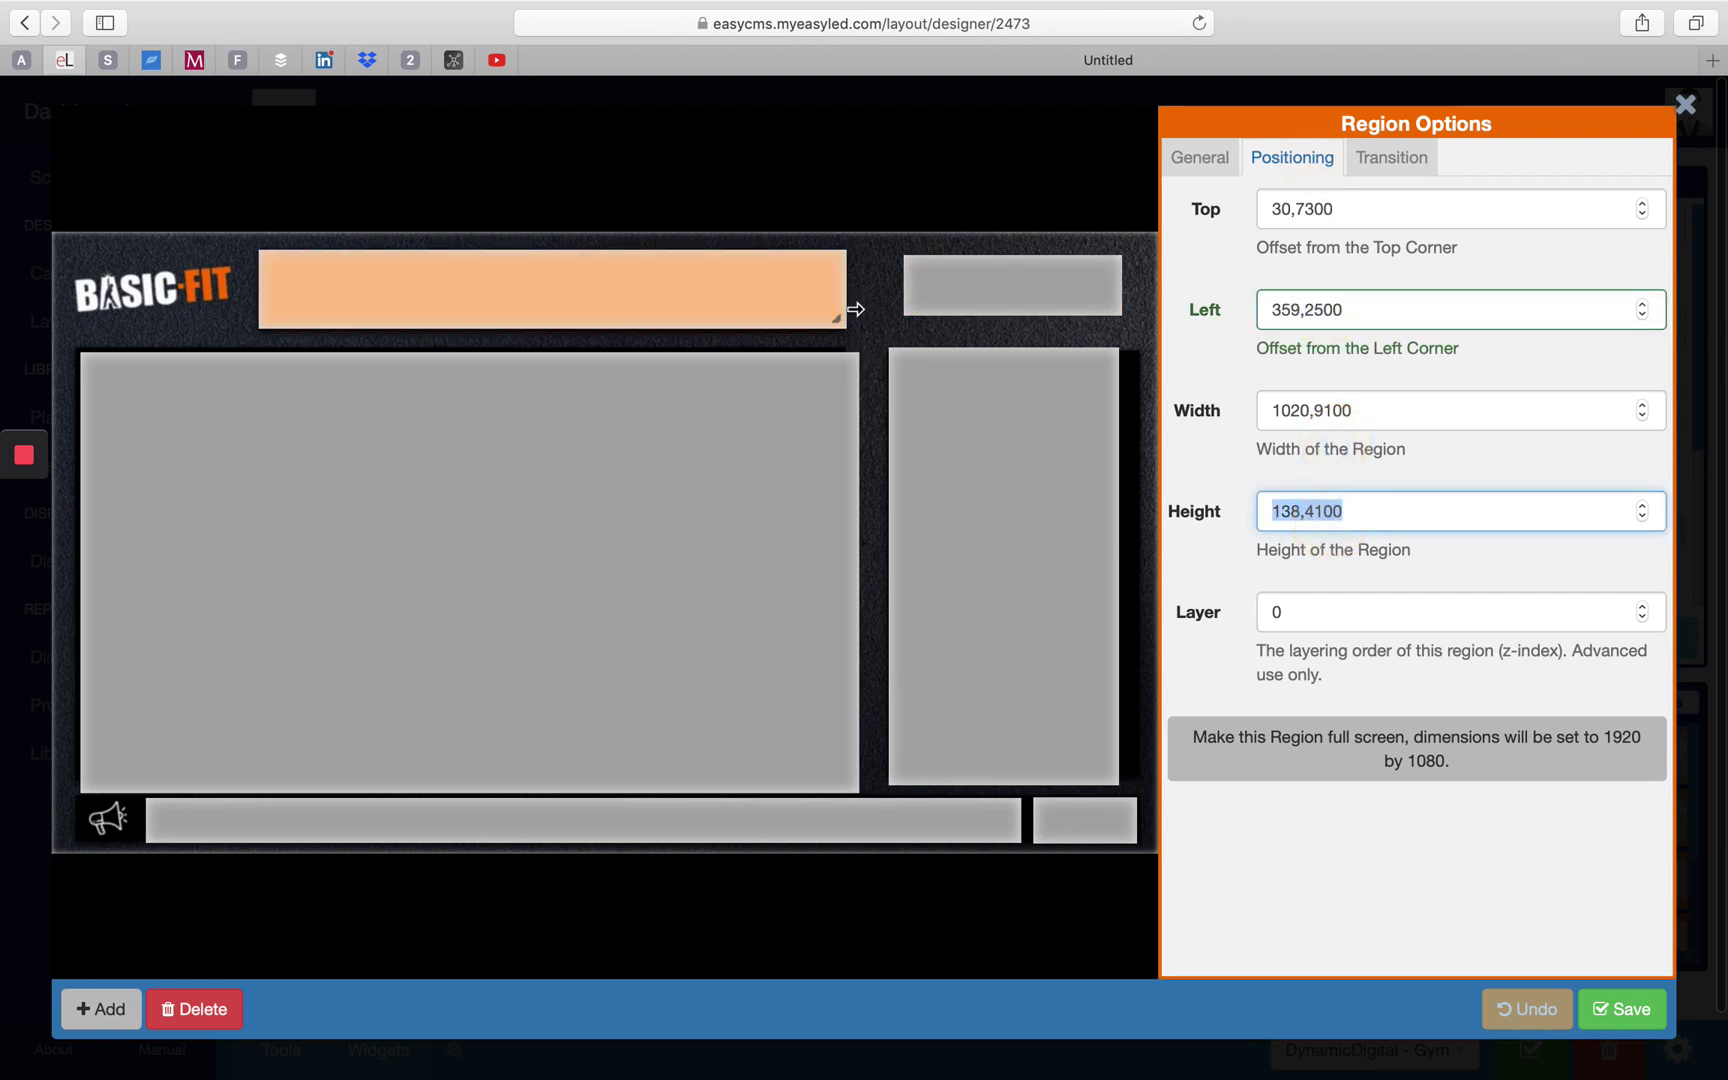
drag(843, 330, 796, 305)
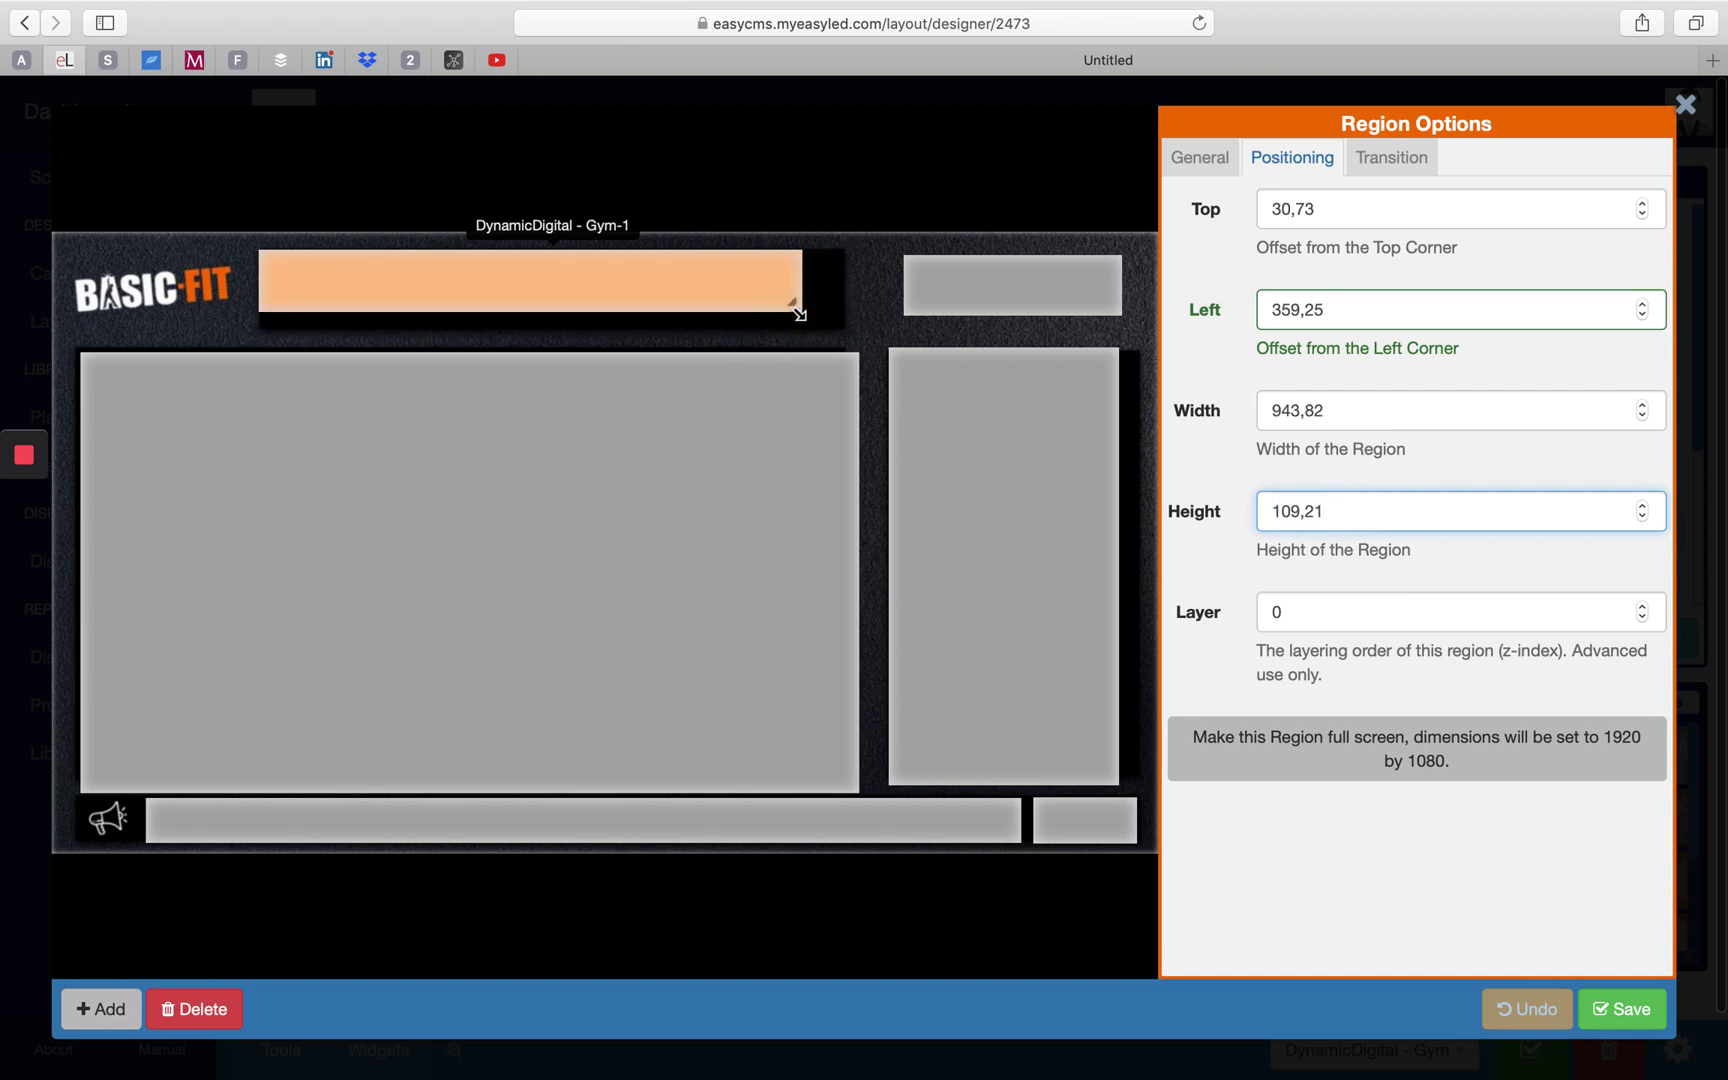
drag(799, 314, 841, 325)
Set the banner region's width to 1000 and height to 140, and save the region
click(1315, 413)
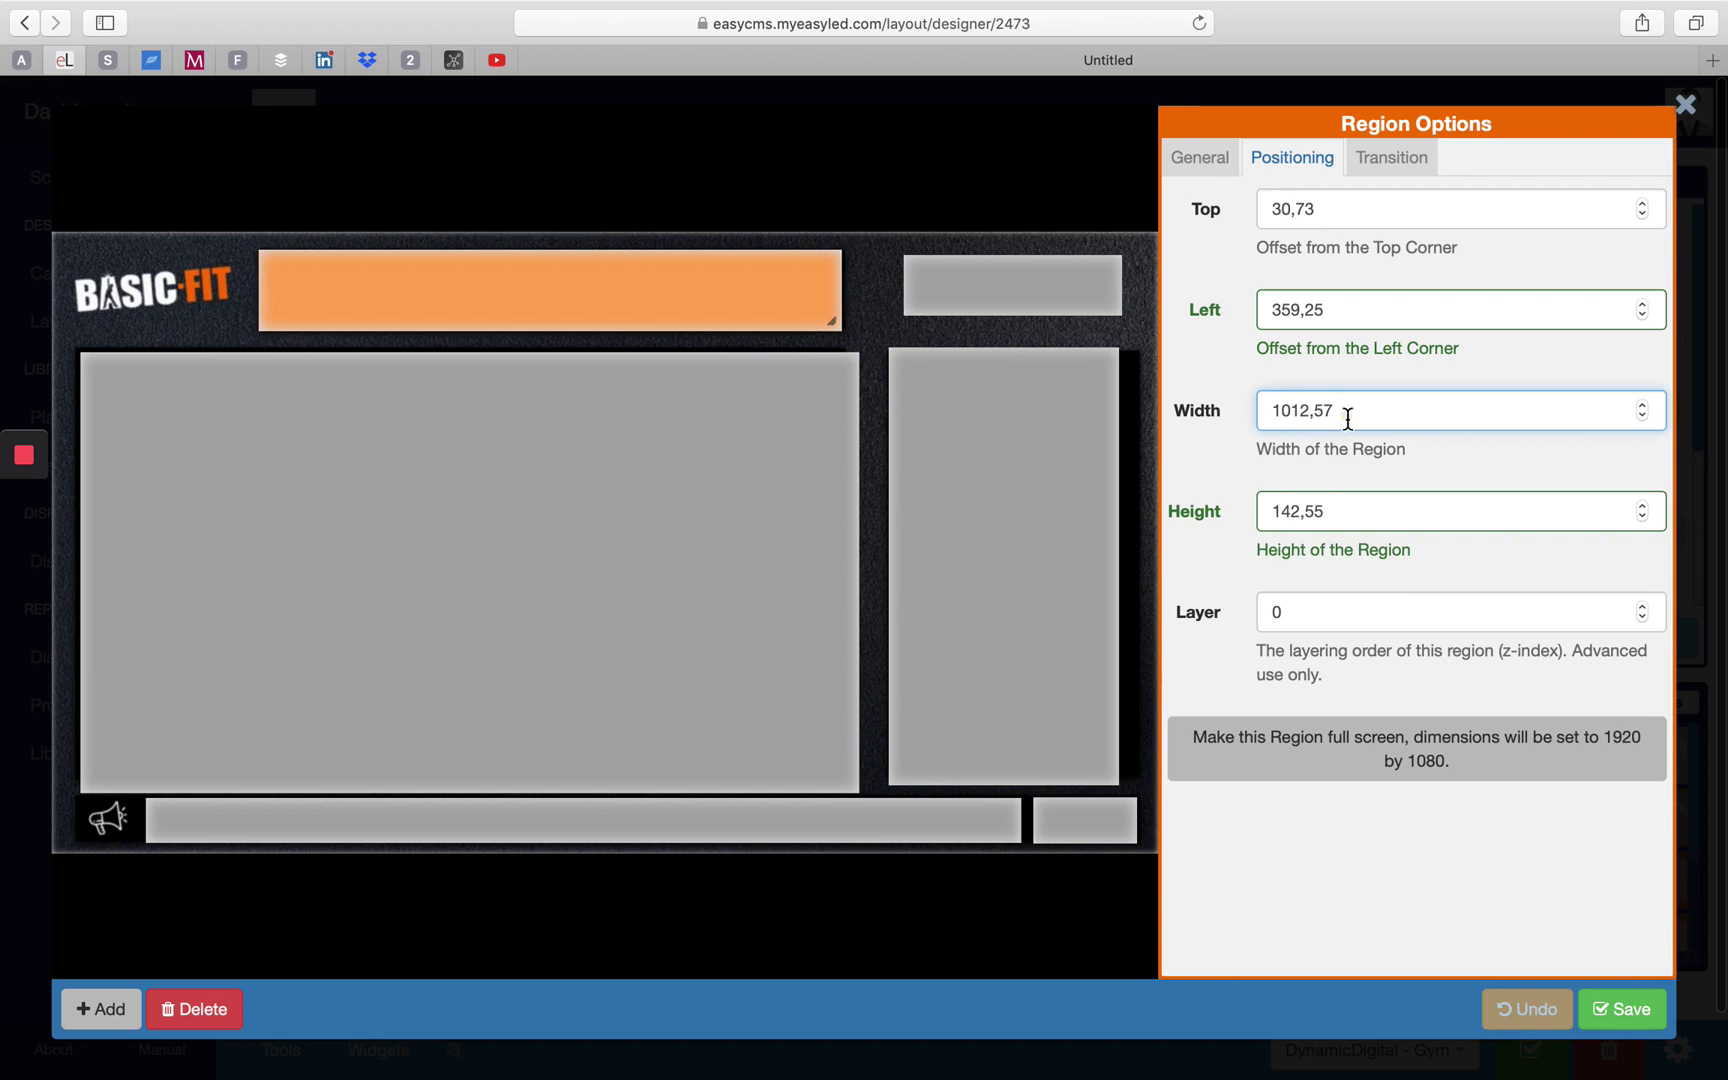
double_click(1347, 418)
text(1)
double_click(1392, 518)
text(1)
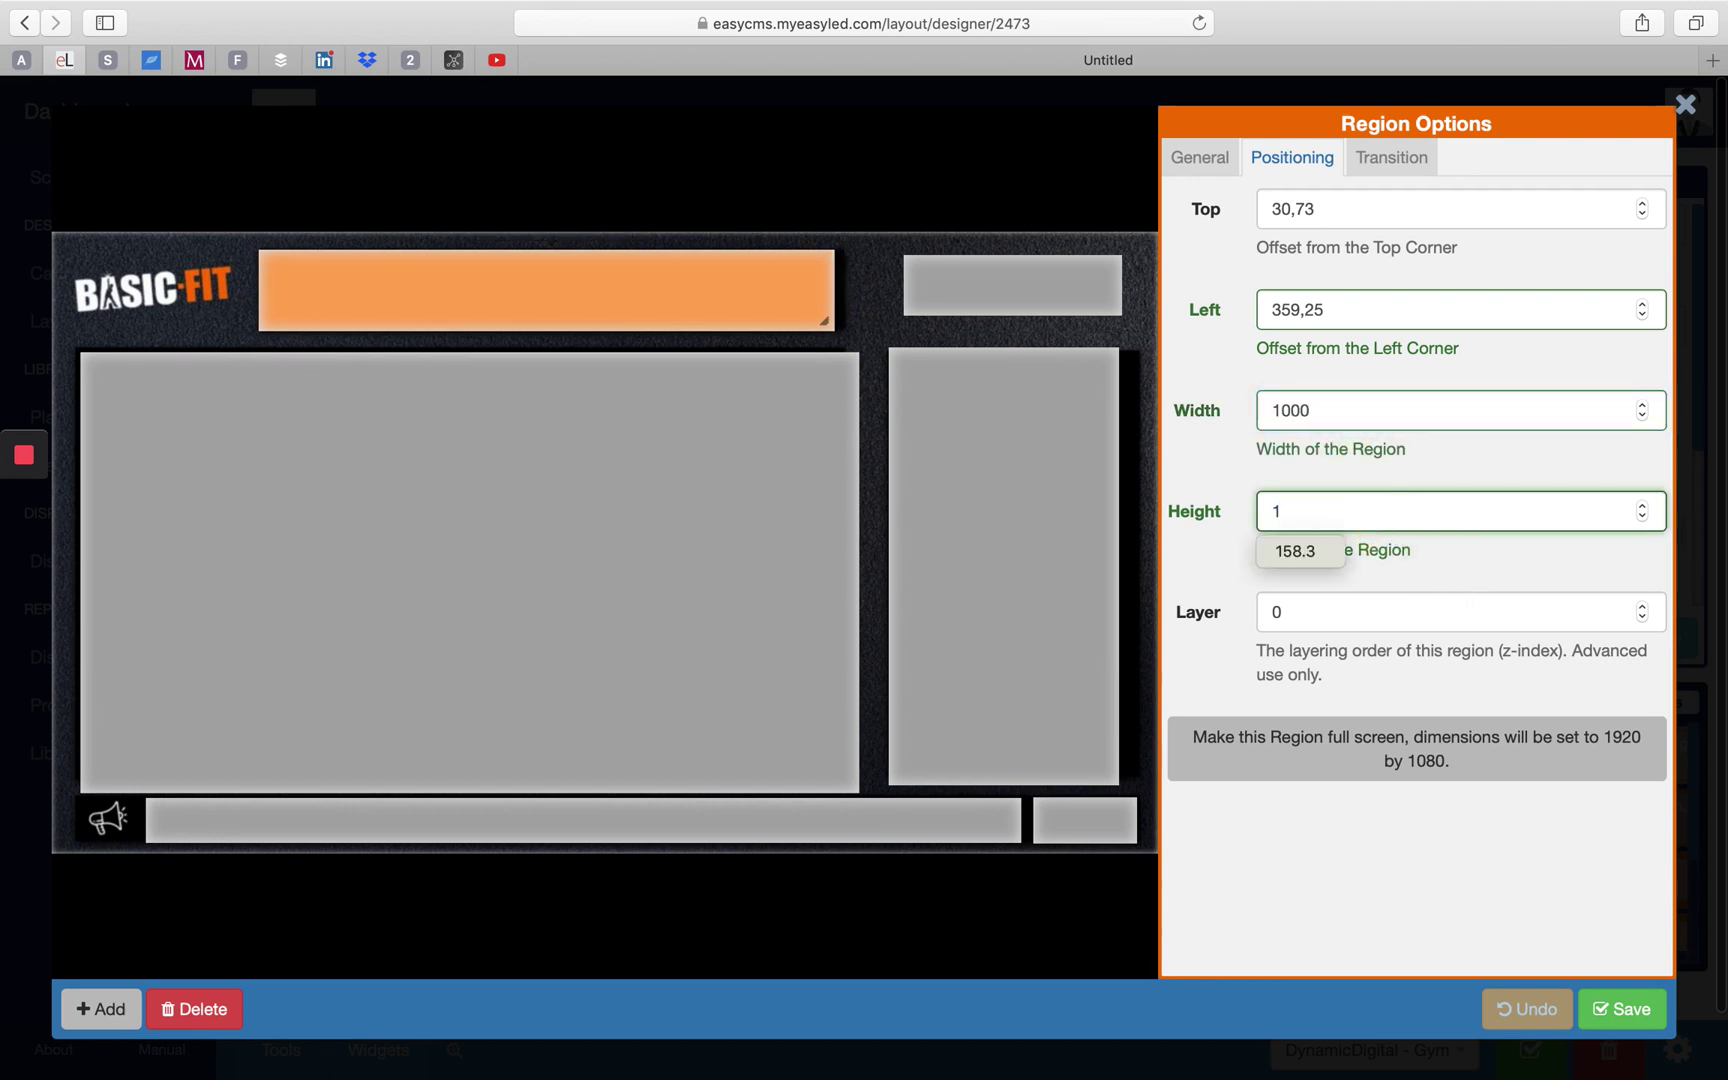
text(40)
click(1460, 615)
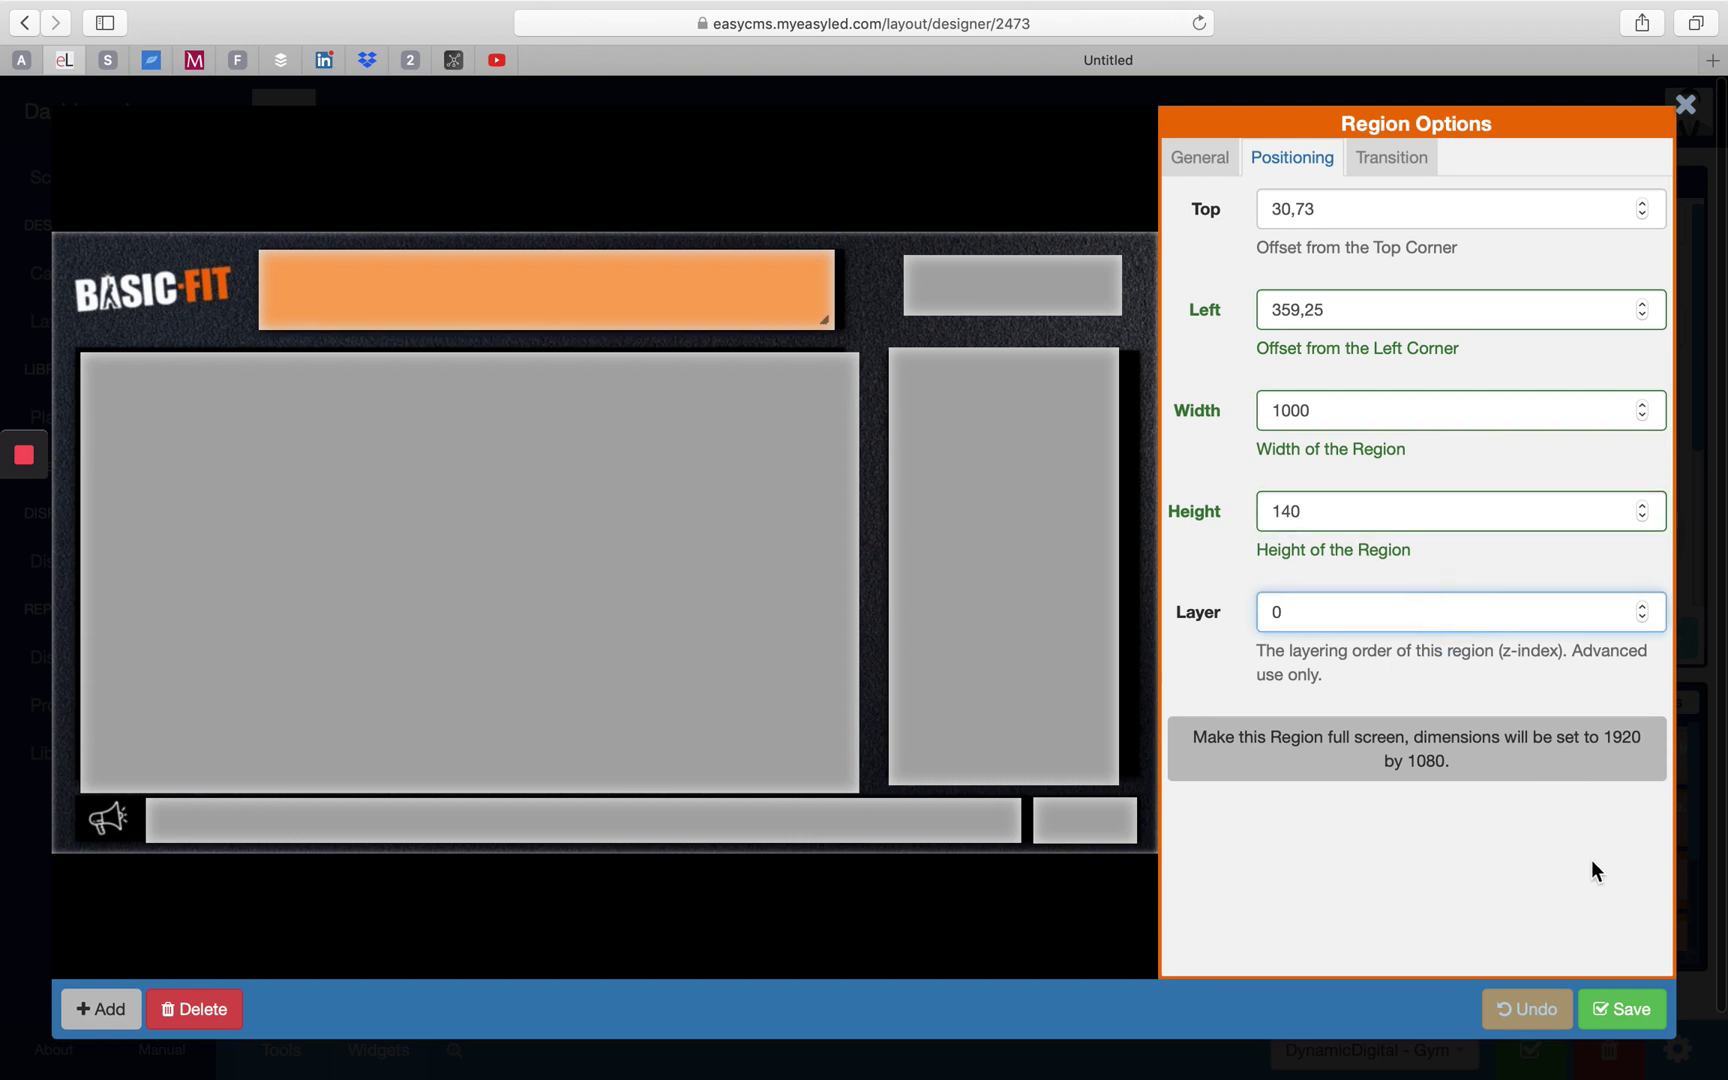
click(1635, 1012)
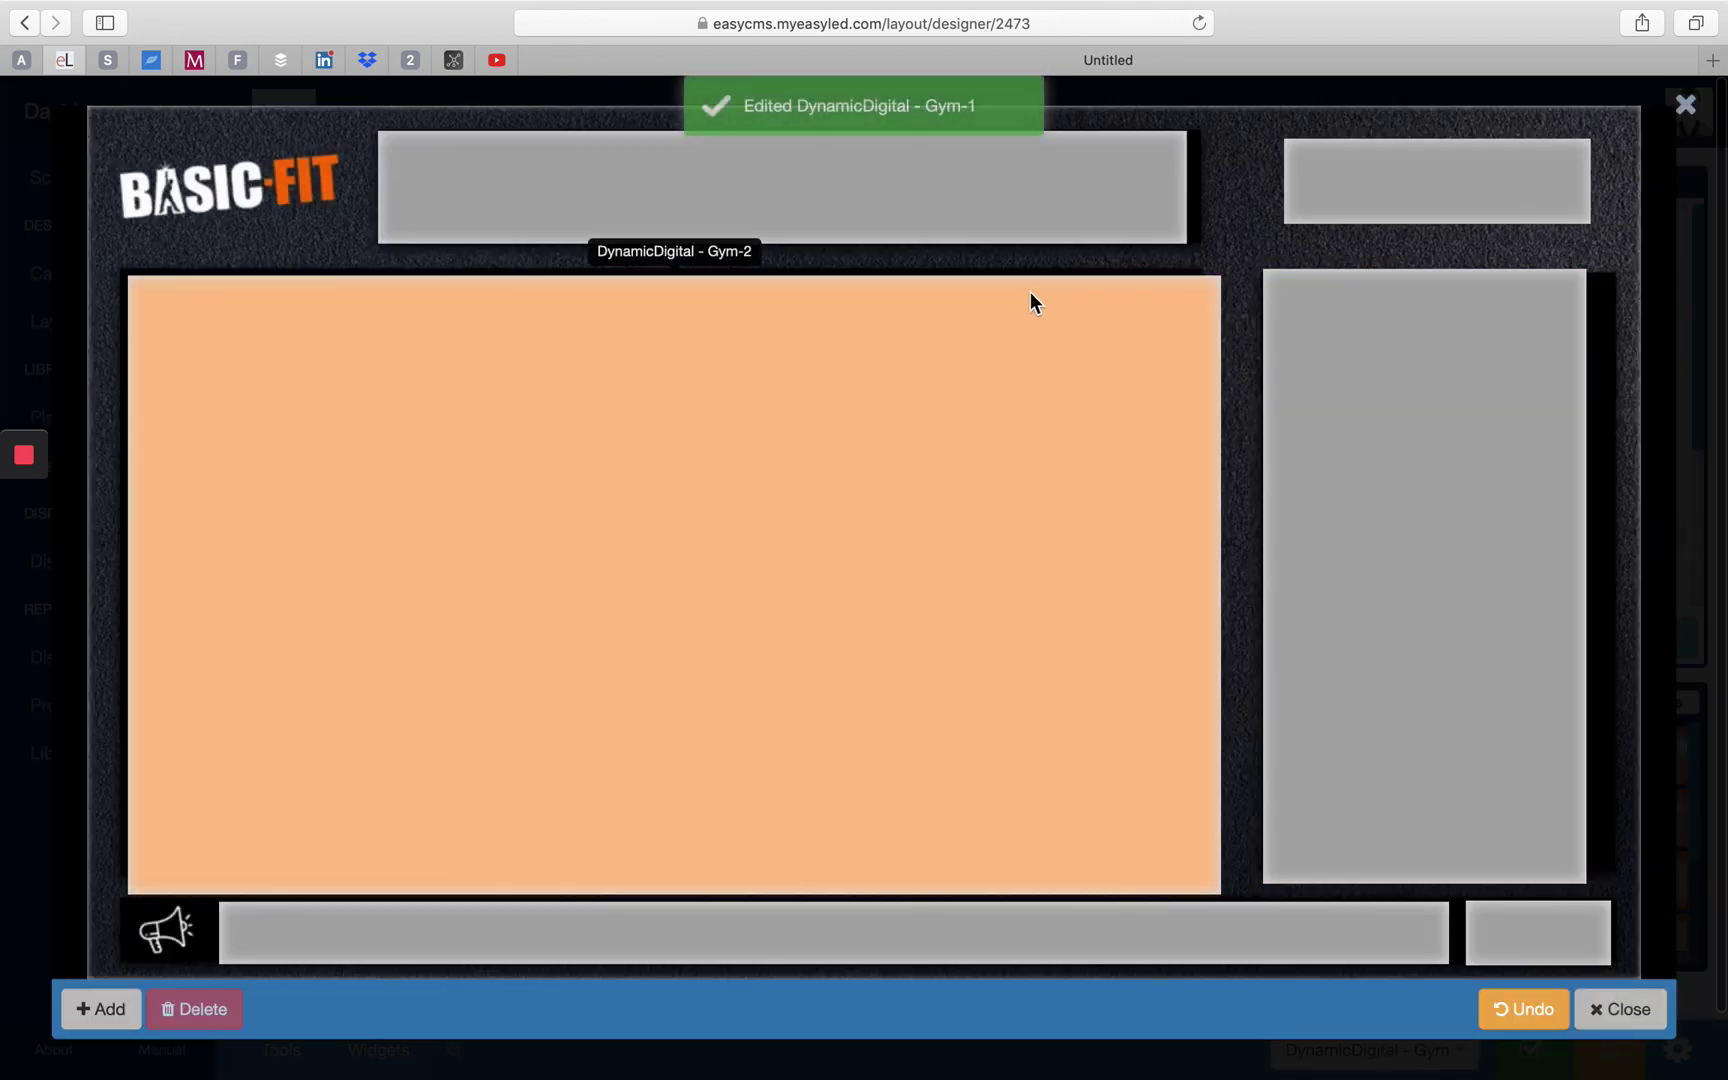
Reduce the height of the large main region DynamicDigital - Gym-2 slightly, leaving a gap above the ticker region, and save it
click(1036, 378)
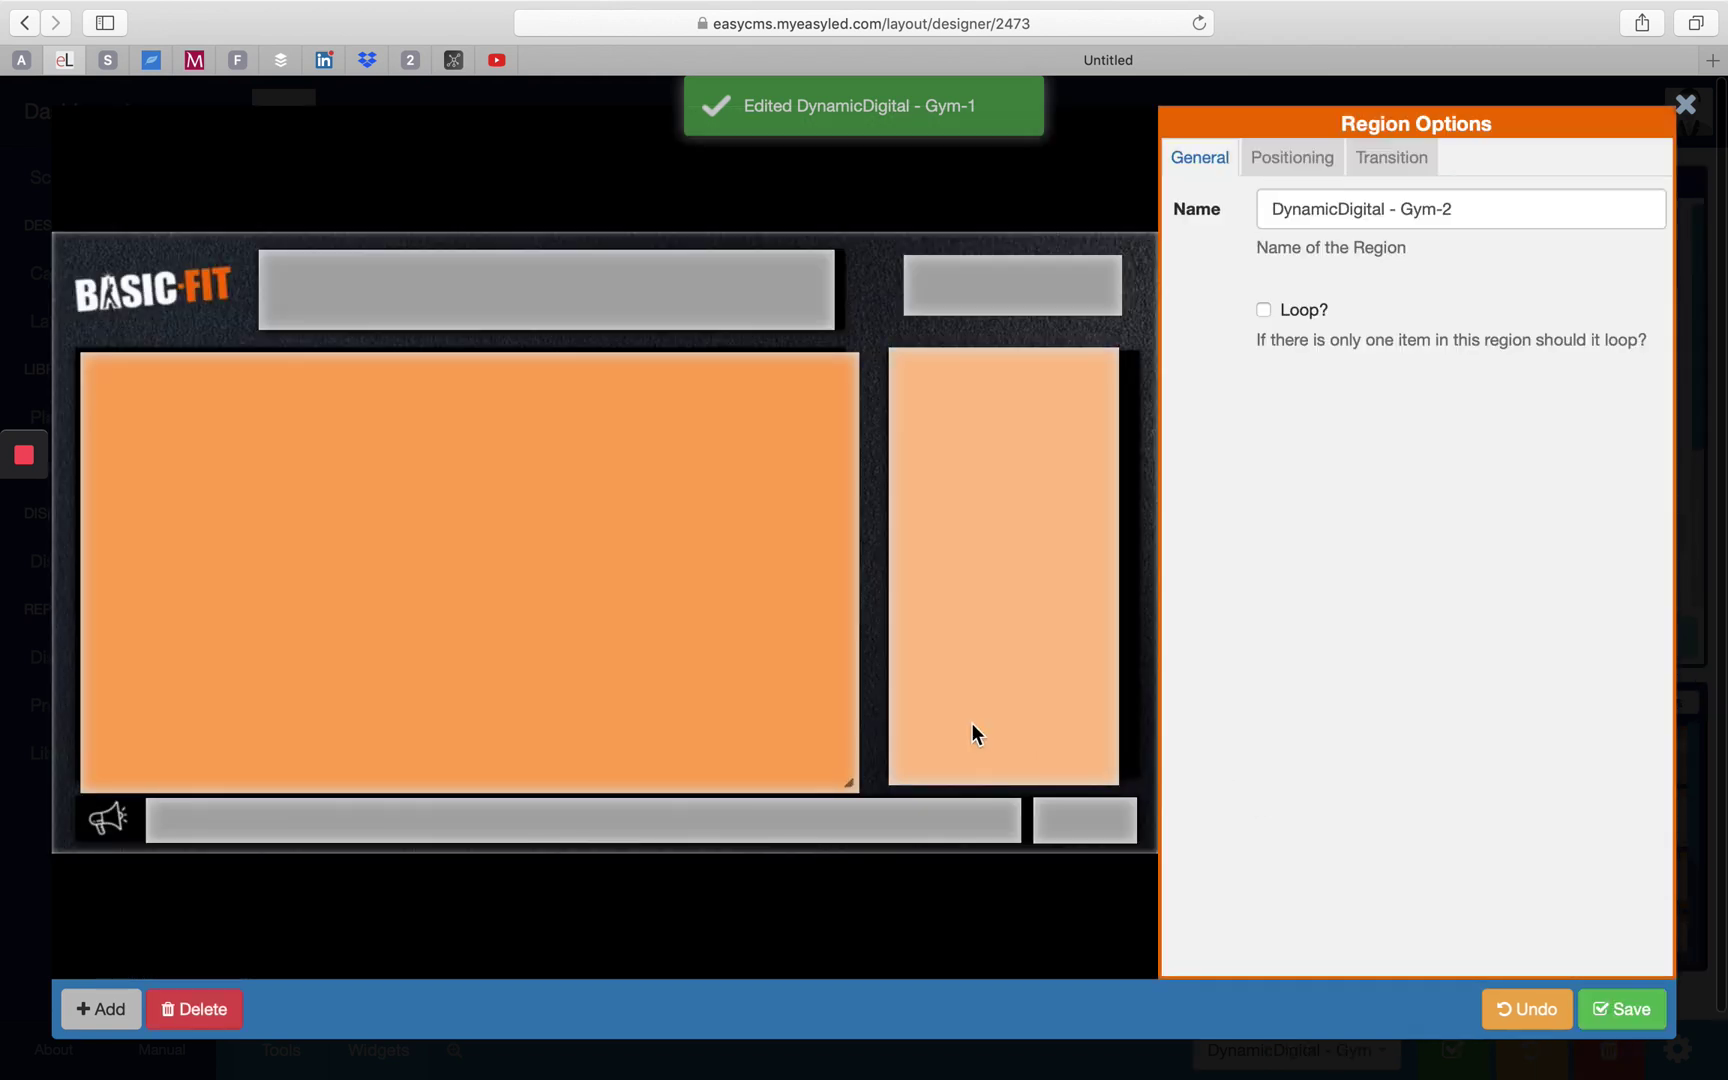
click(863, 777)
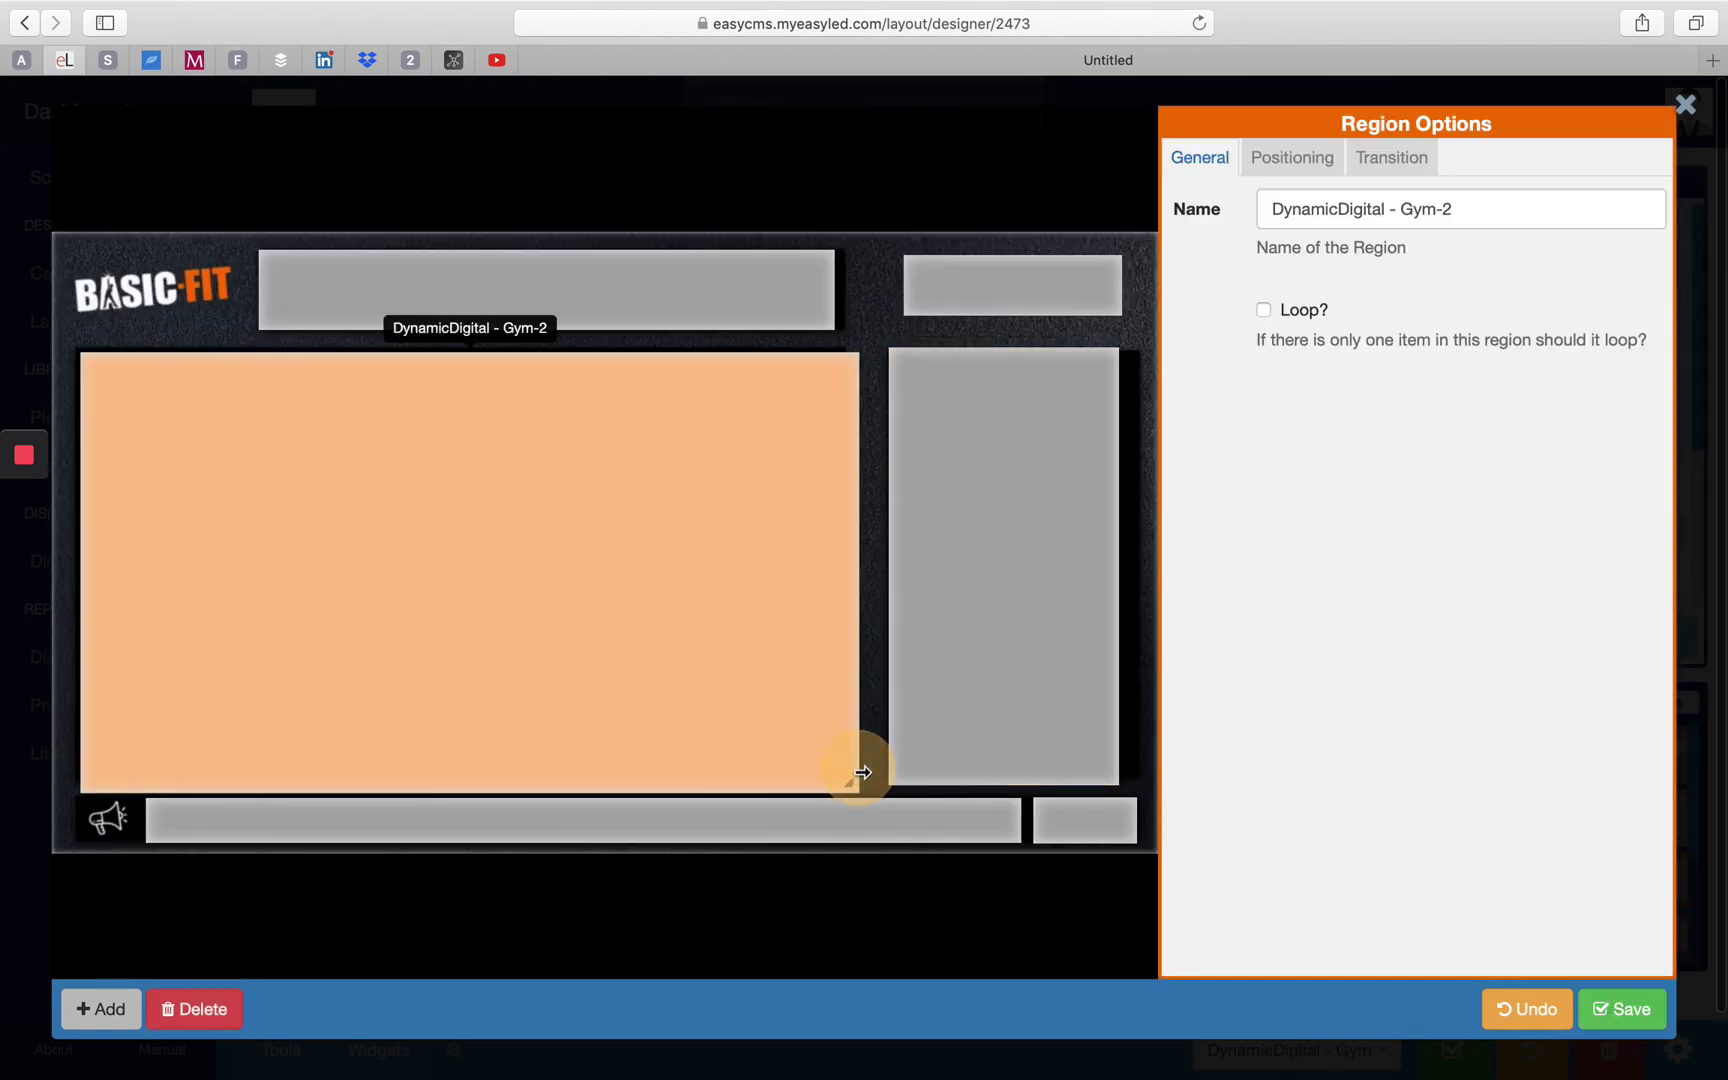
drag(857, 790, 855, 778)
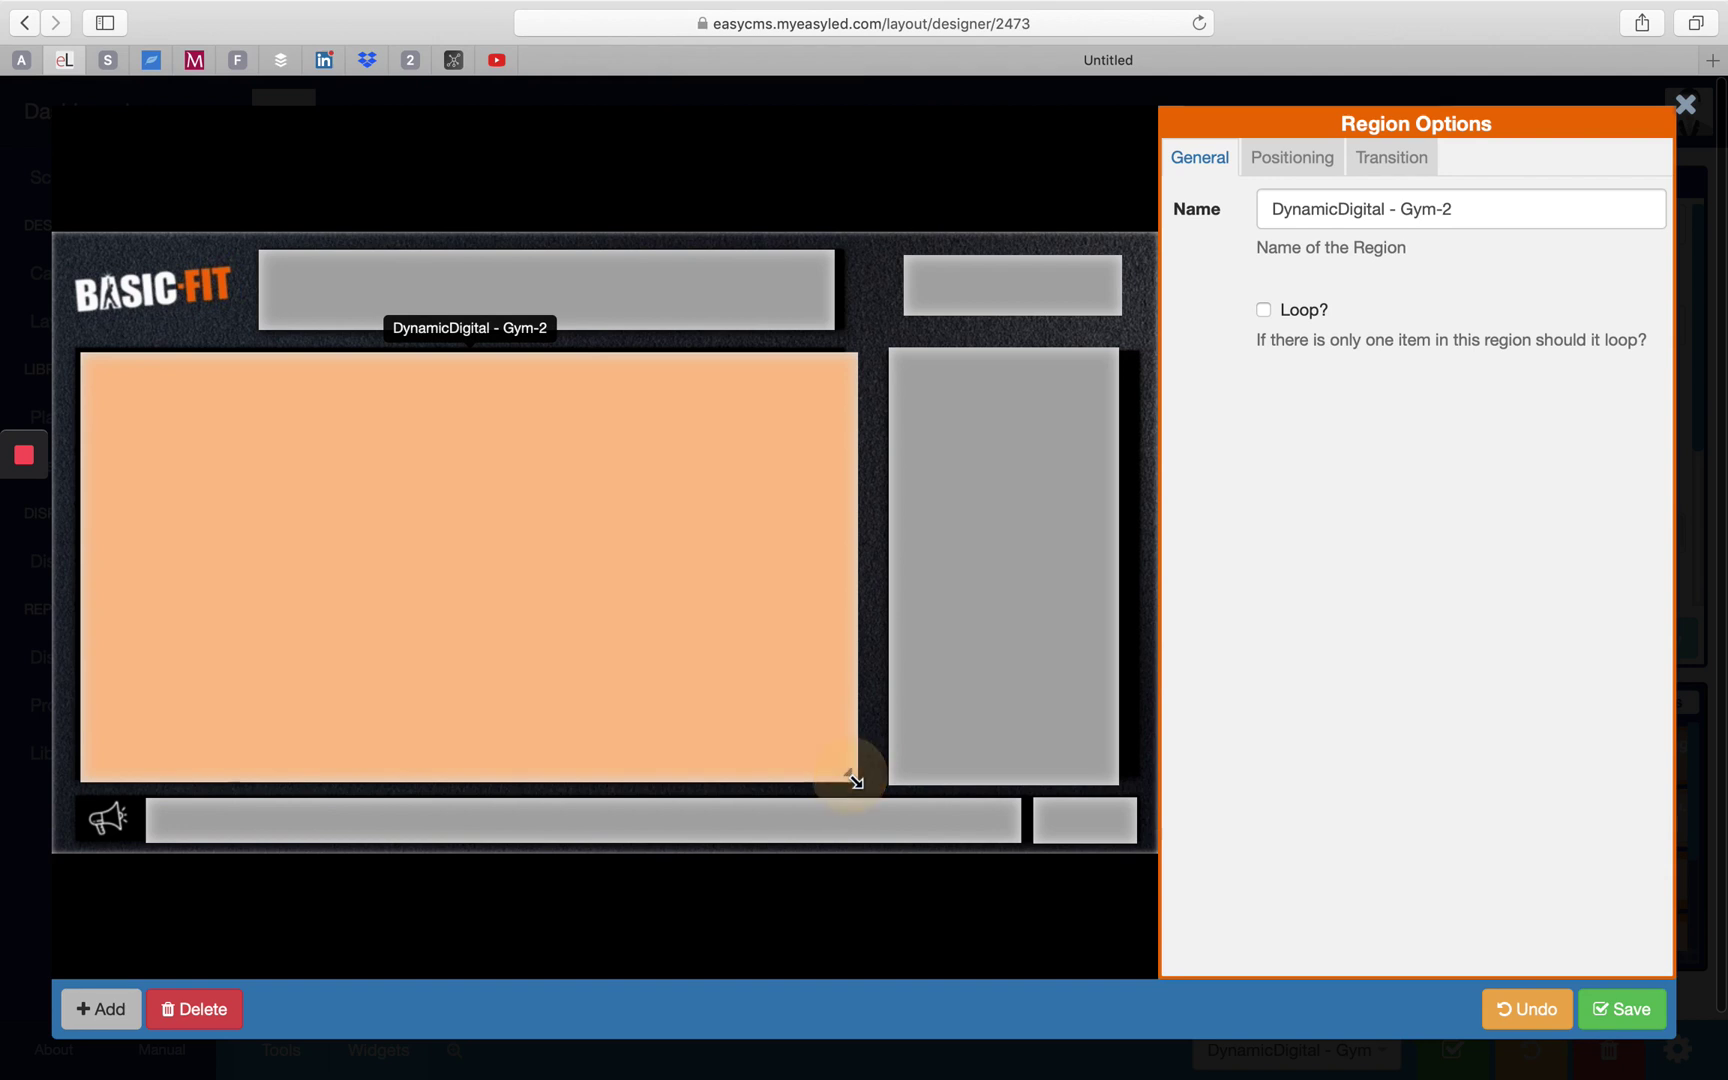
click(1623, 1011)
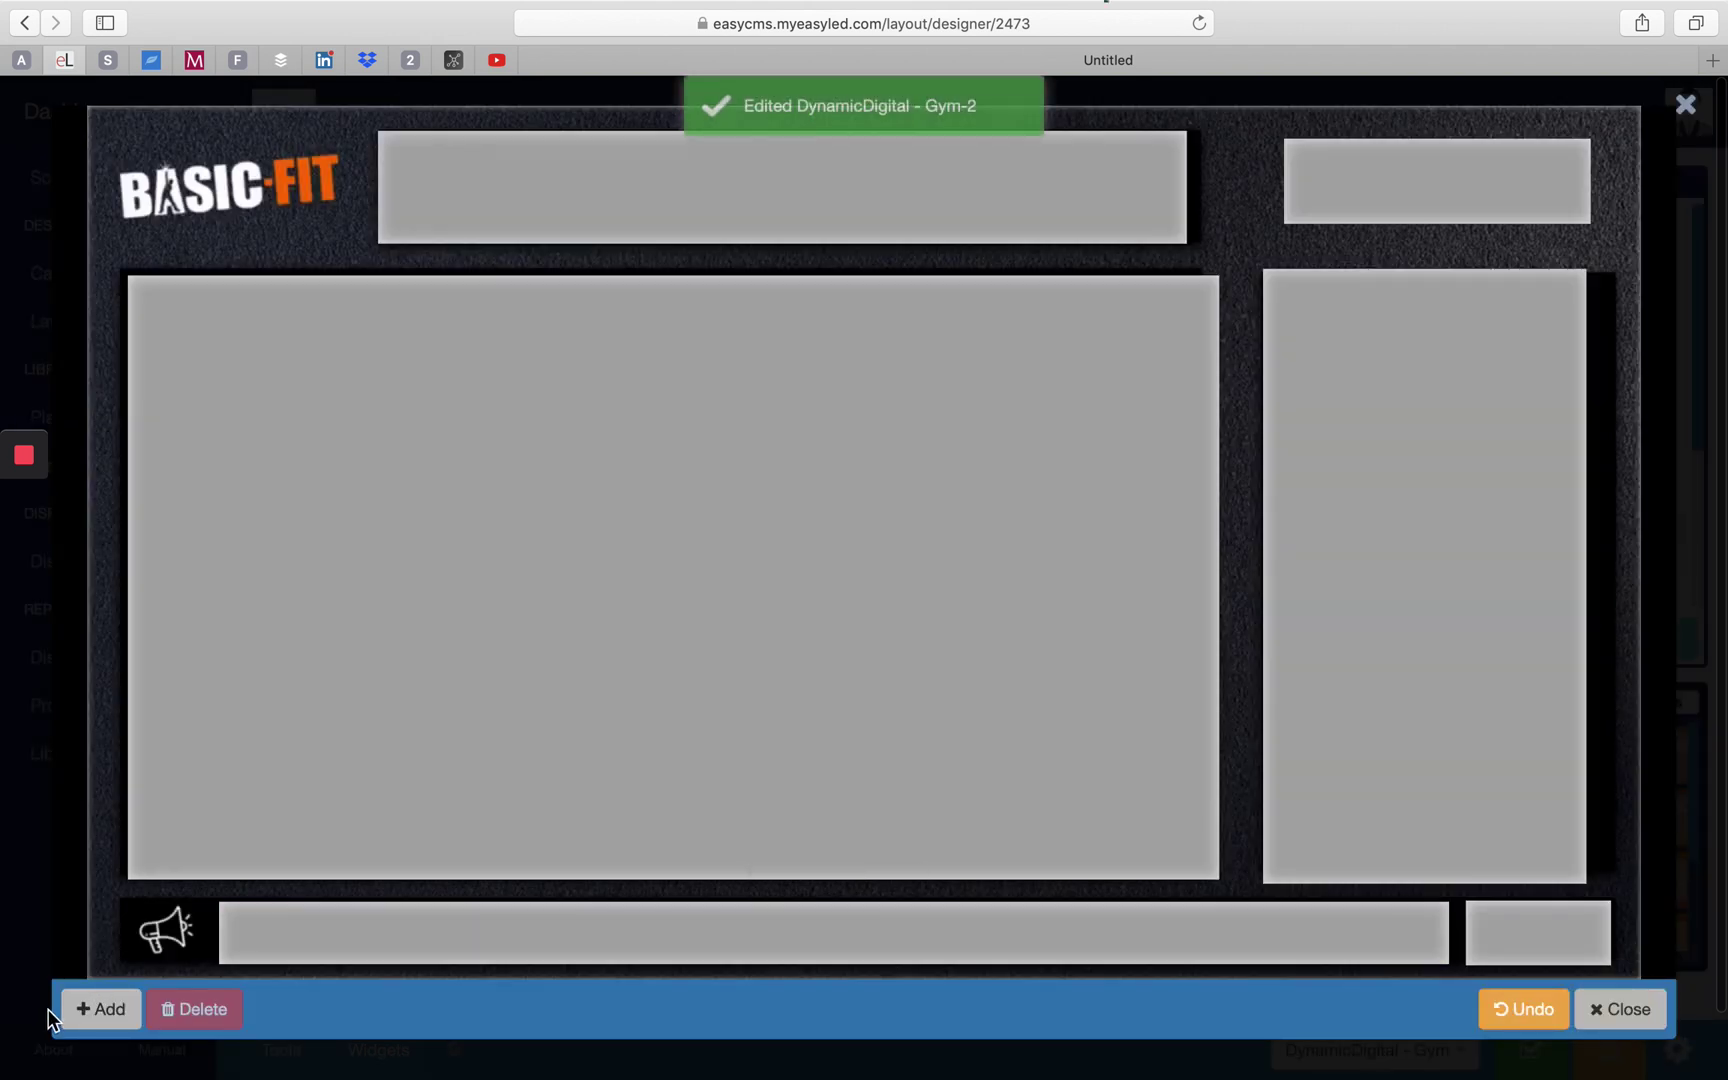
Add a new region, flatten it and move it over the gap between the main and side regions, and delete it
click(86, 1018)
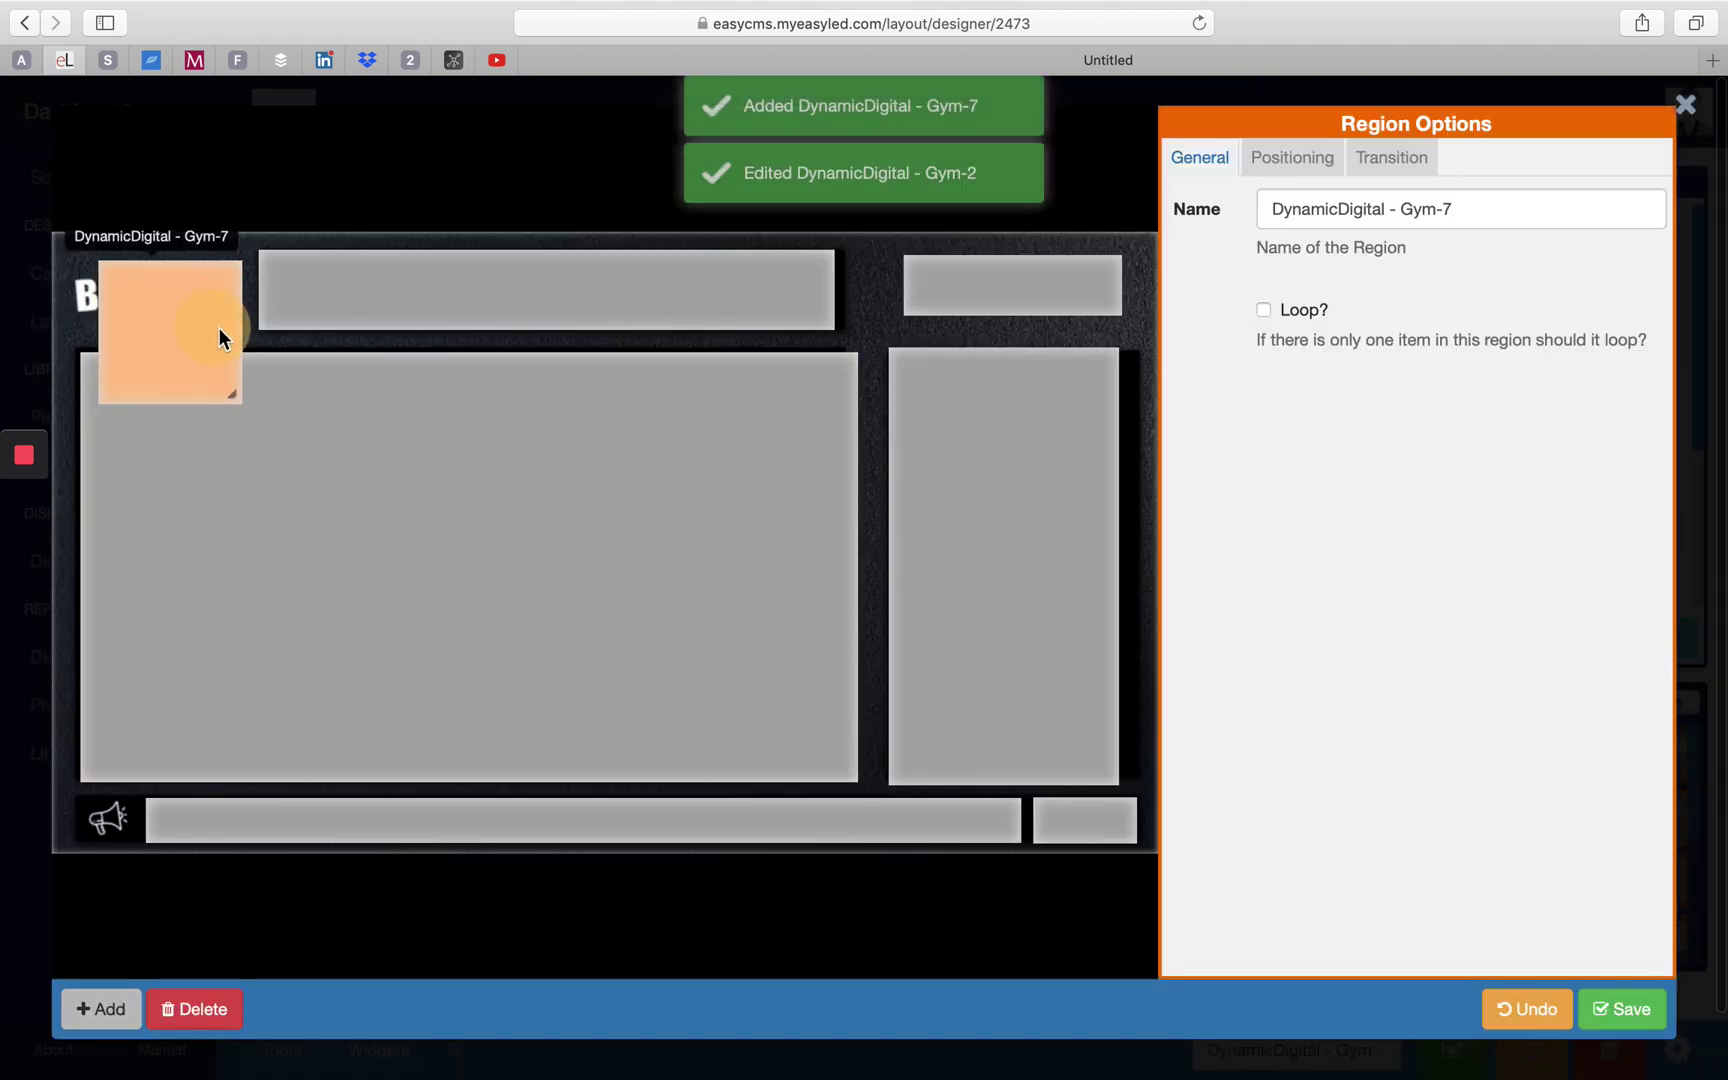
click(205, 327)
drag(226, 391, 863, 414)
click(210, 1009)
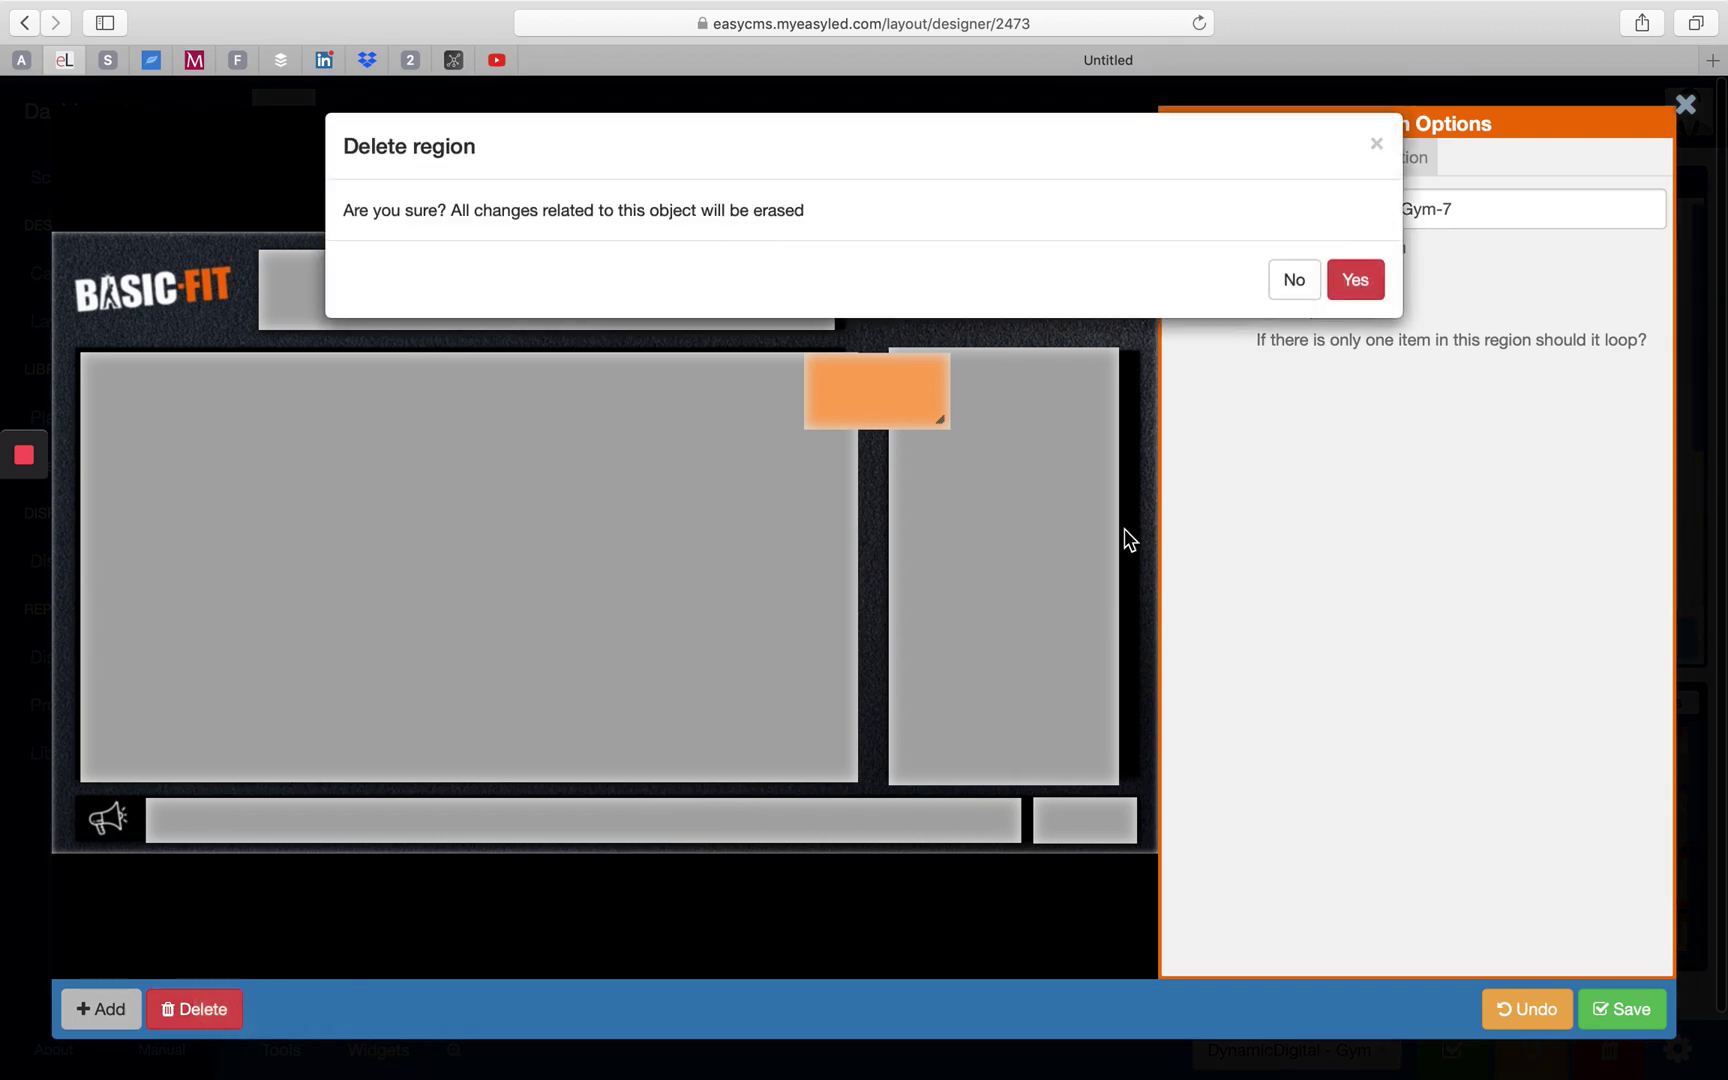
click(1358, 286)
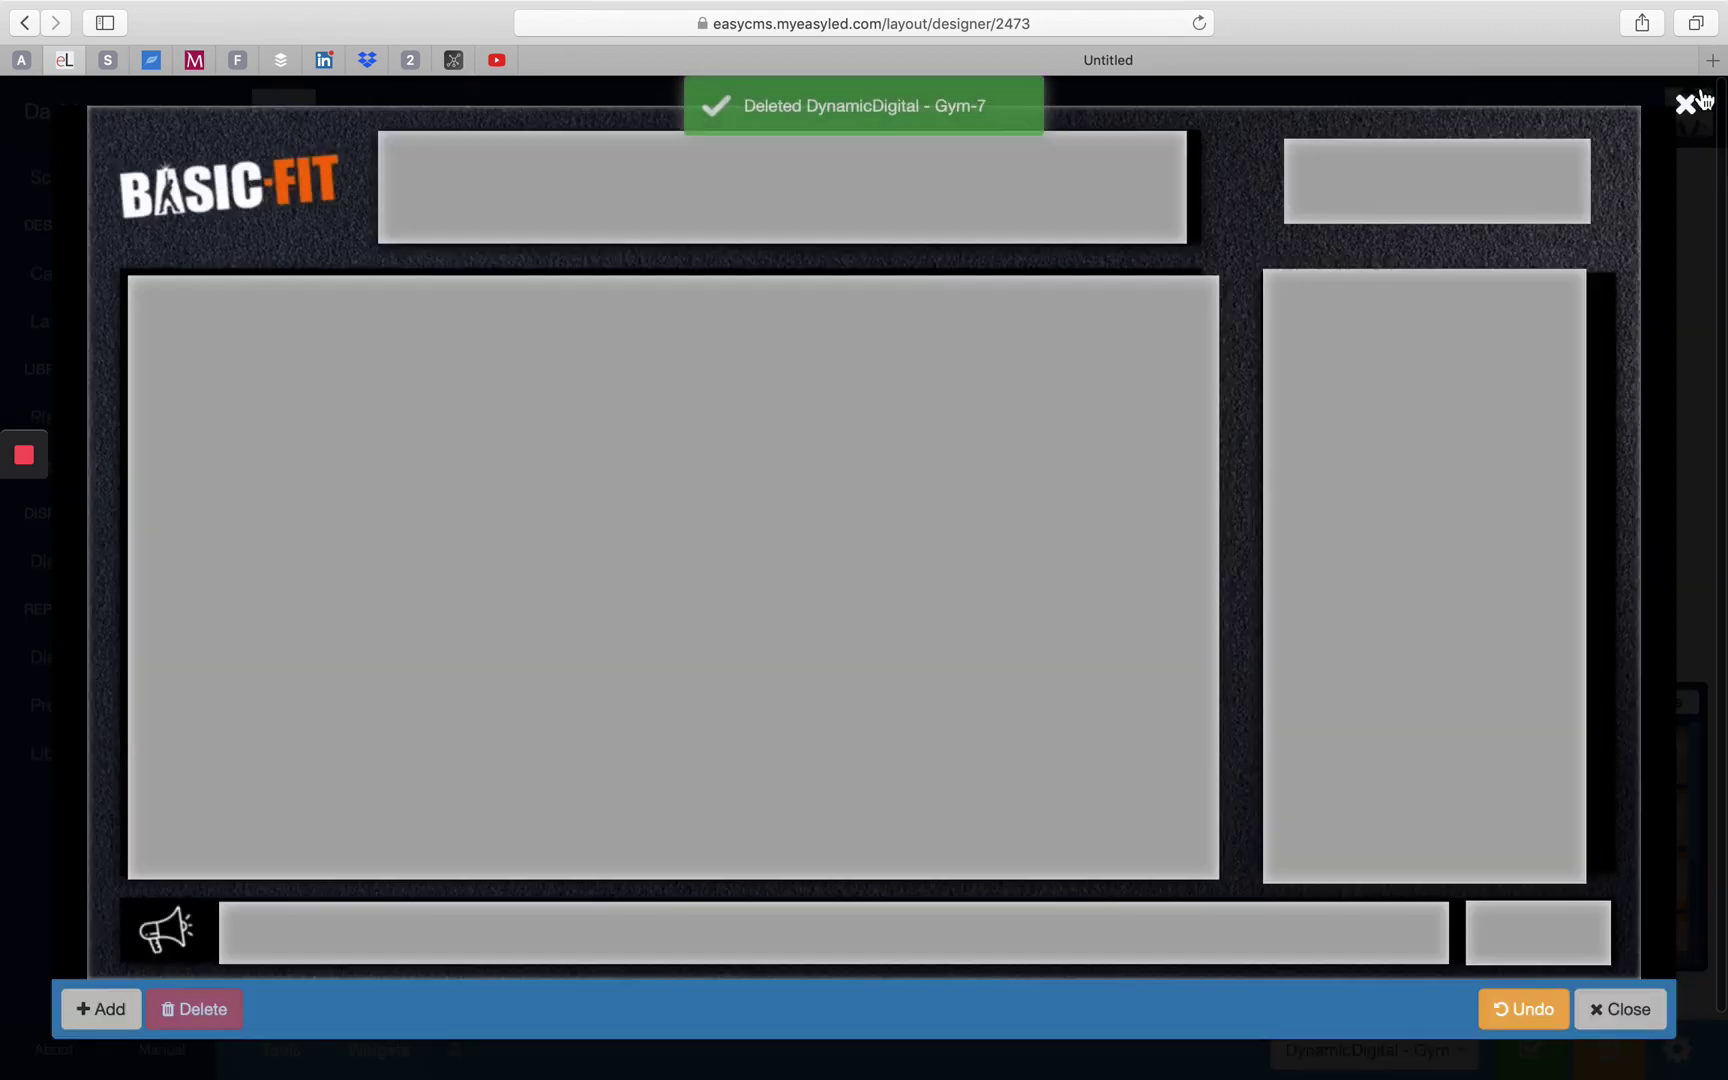
Leave region editing and view the enlarged layout preview, paging through the images in the banner and main regions
click(1688, 105)
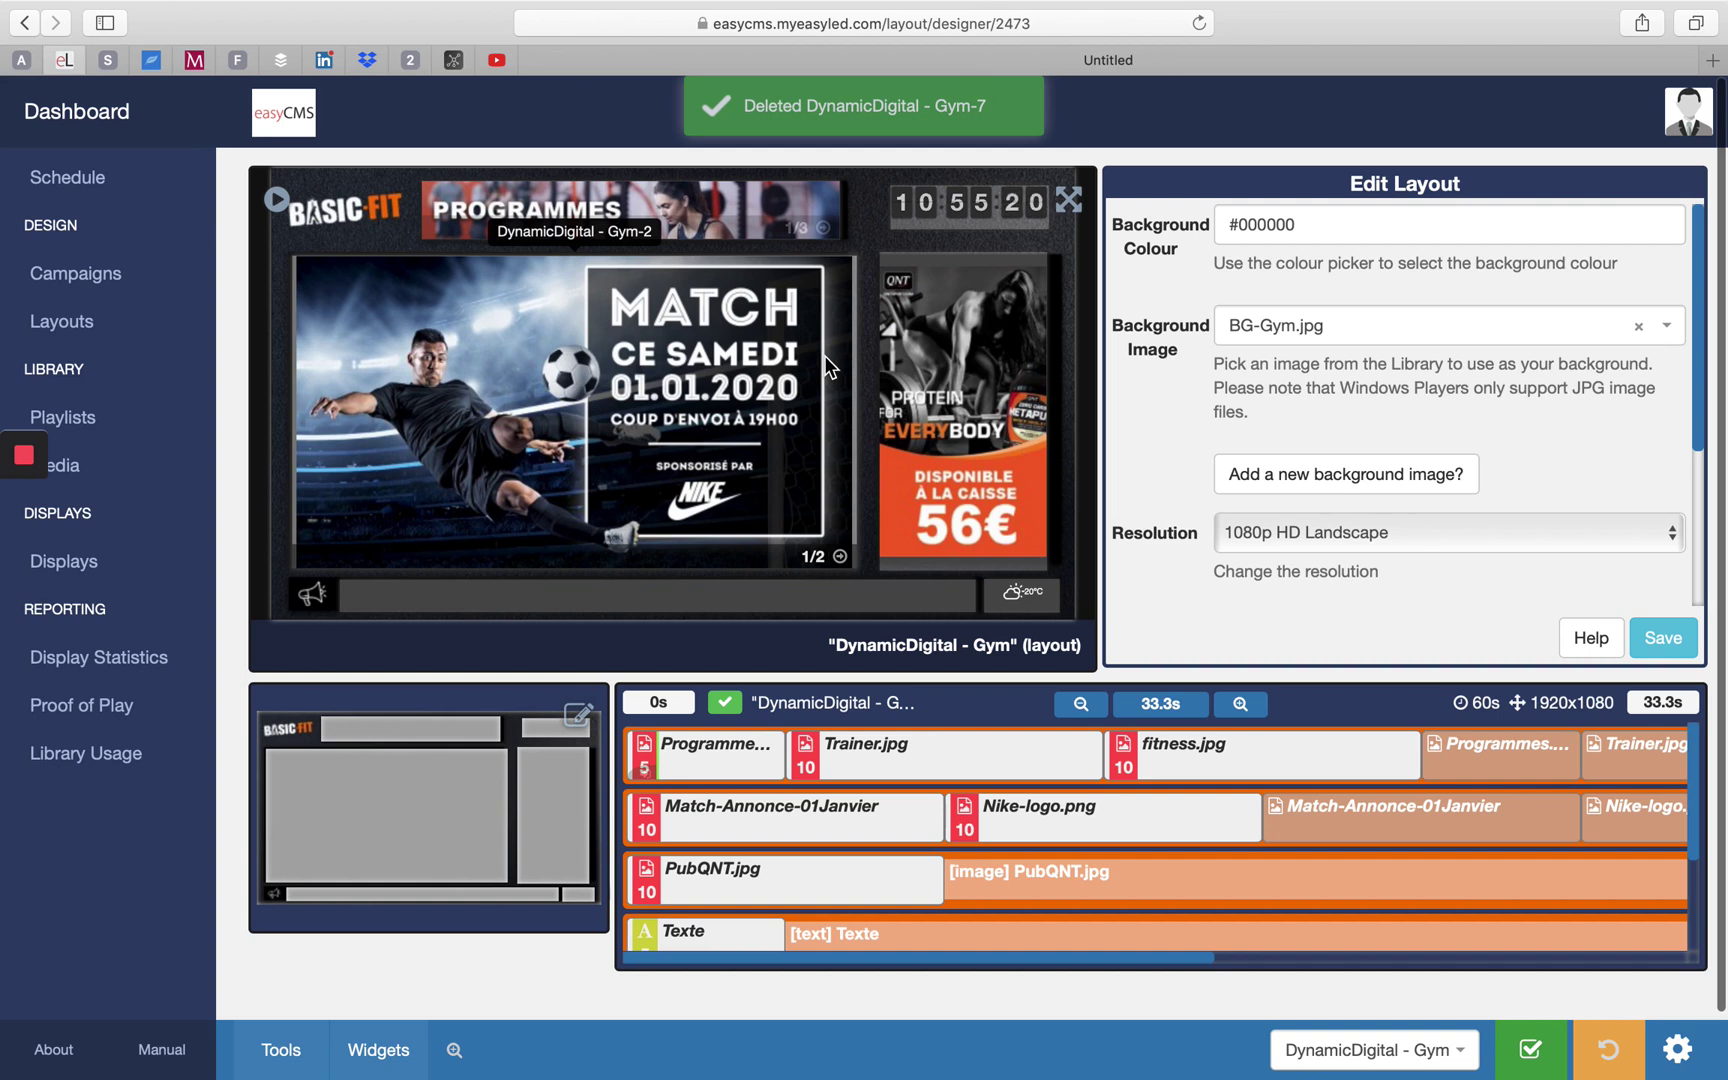
click(1069, 201)
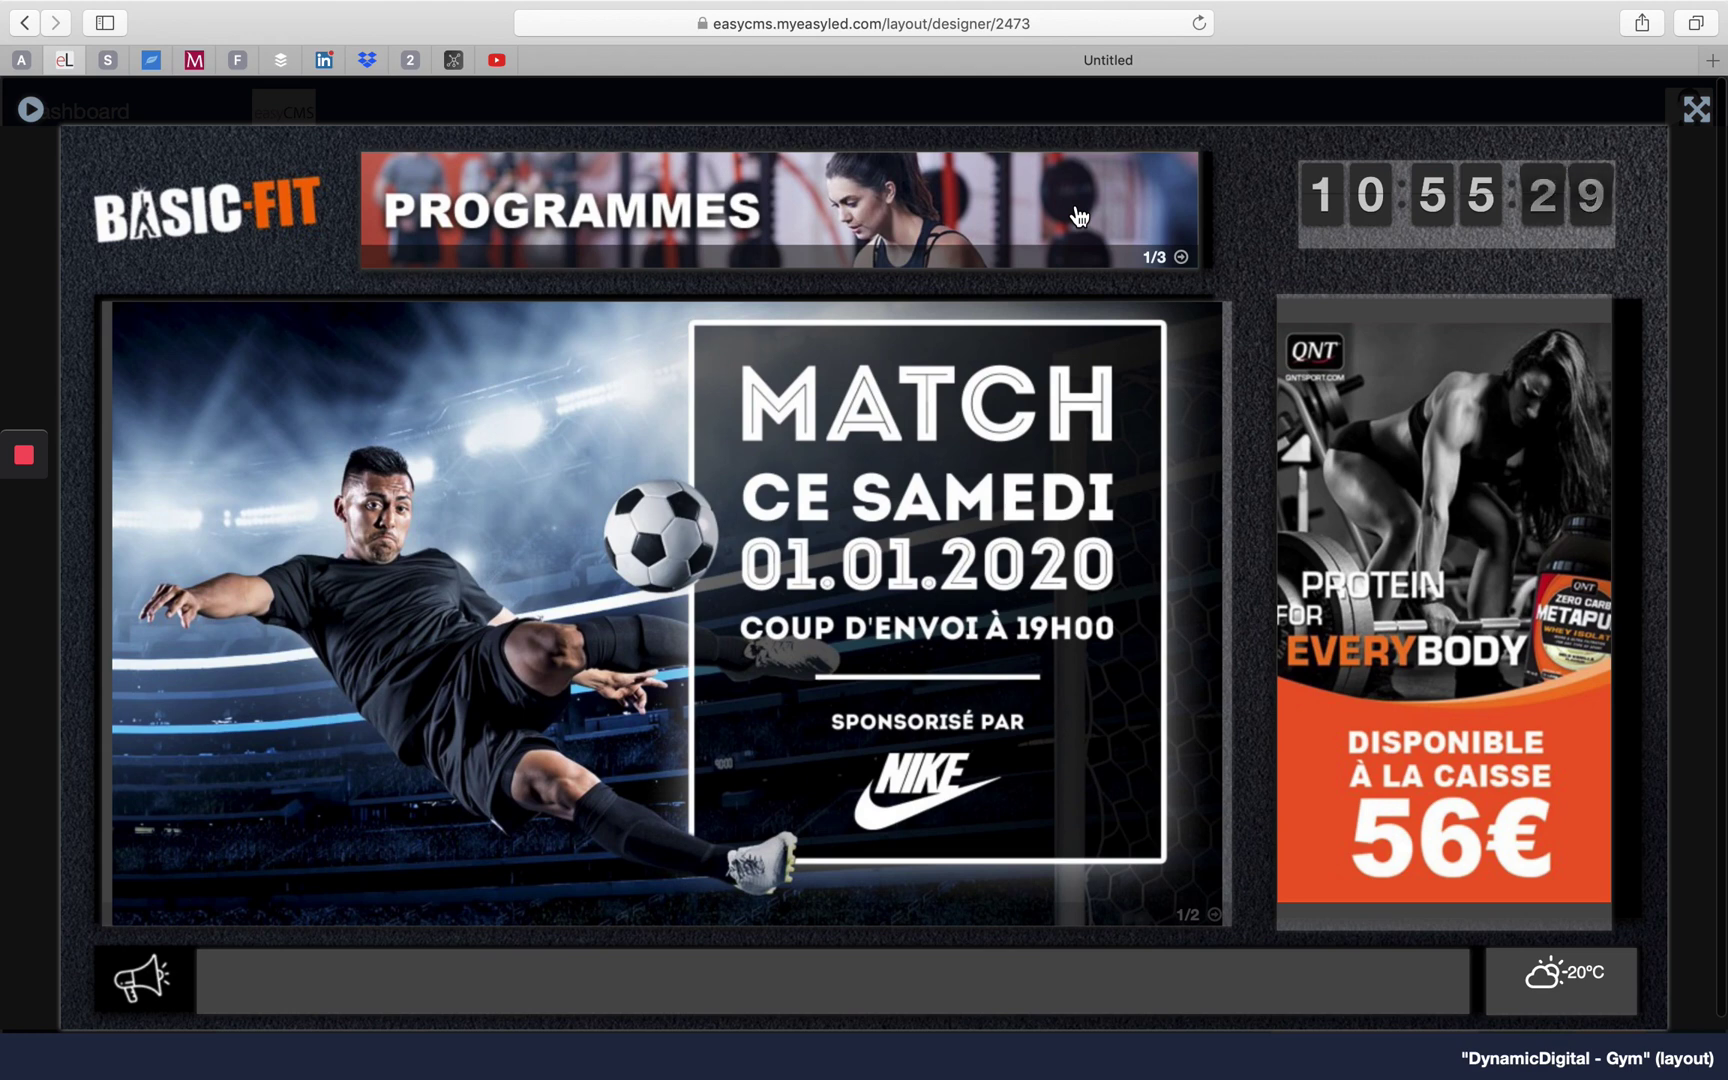
click(1182, 258)
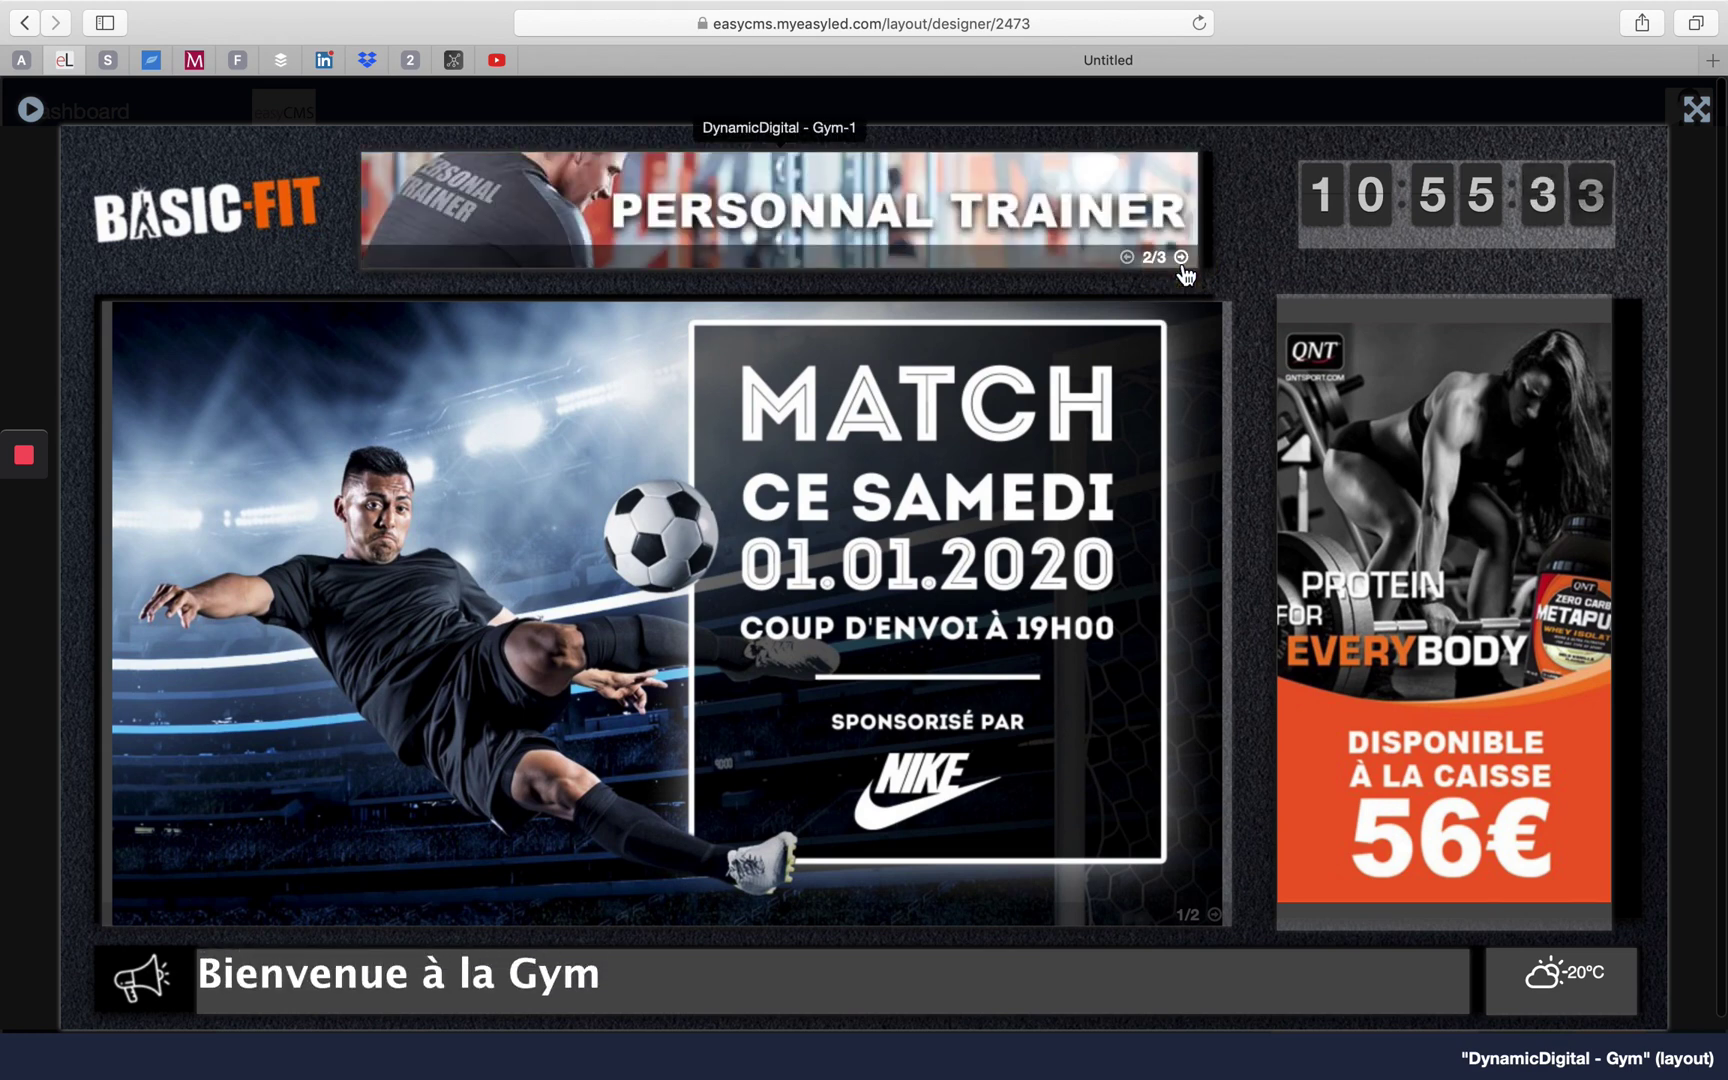
click(1182, 258)
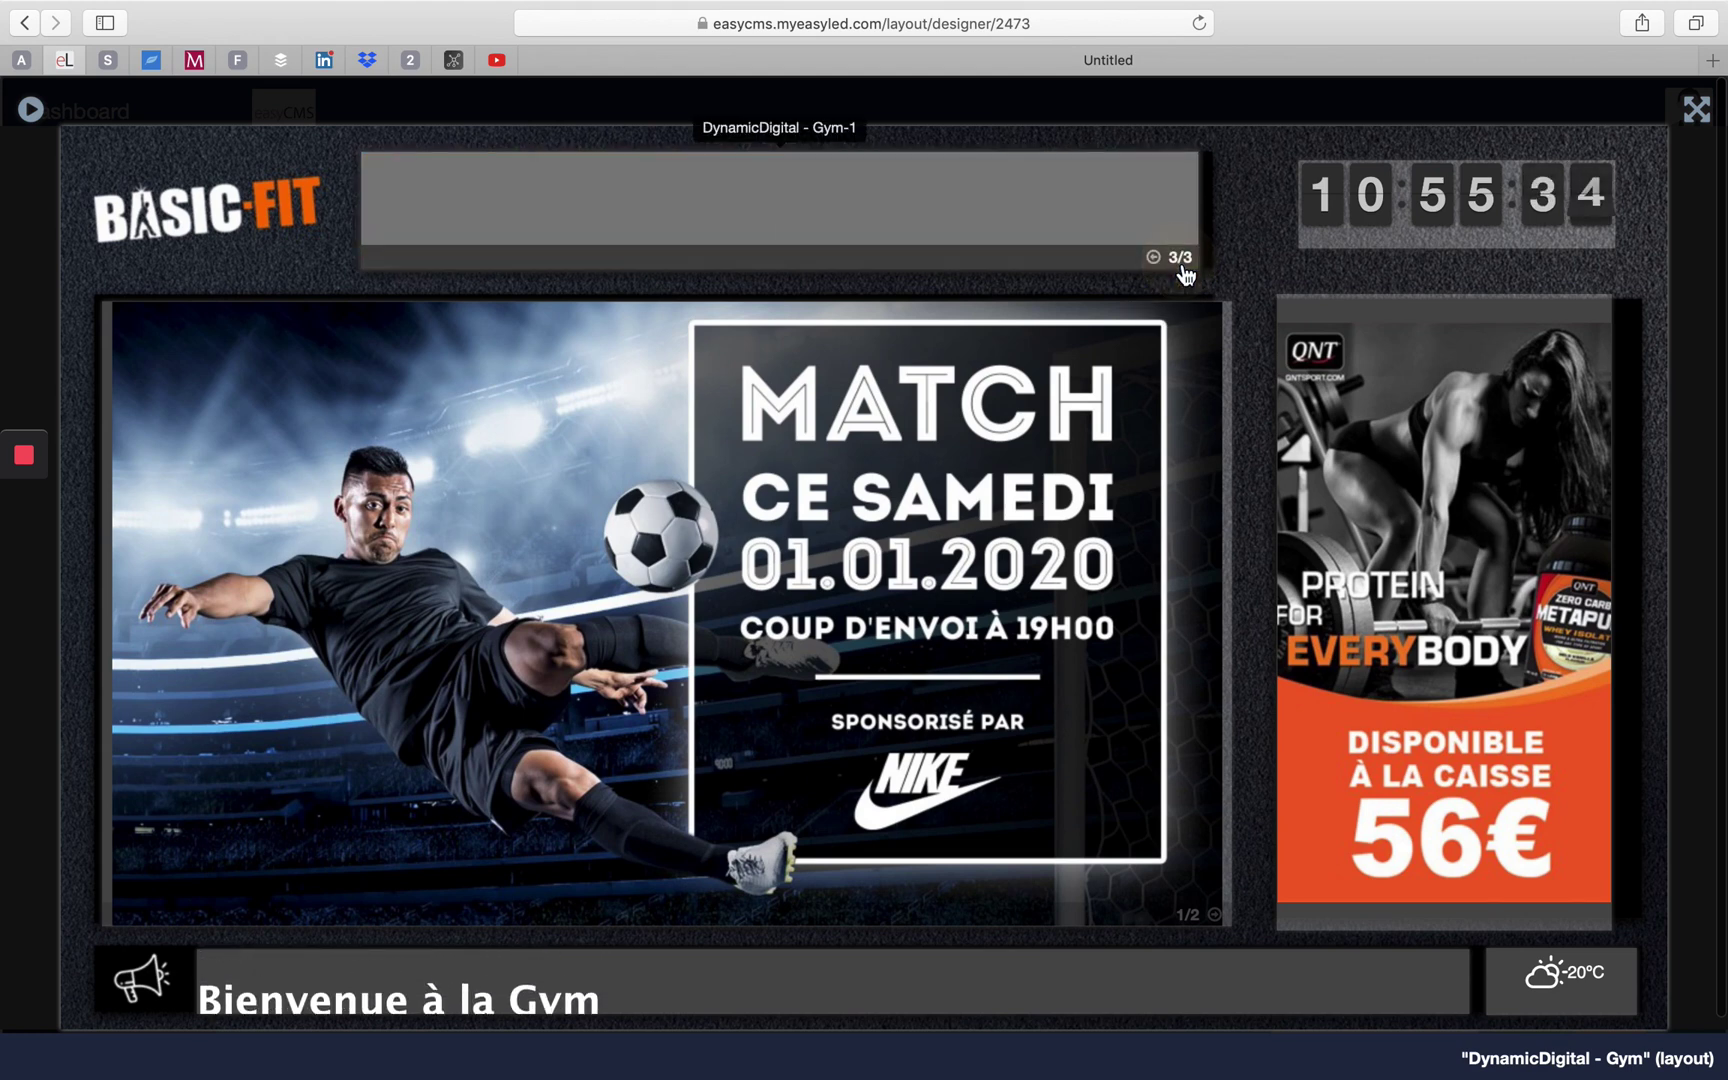
click(1215, 916)
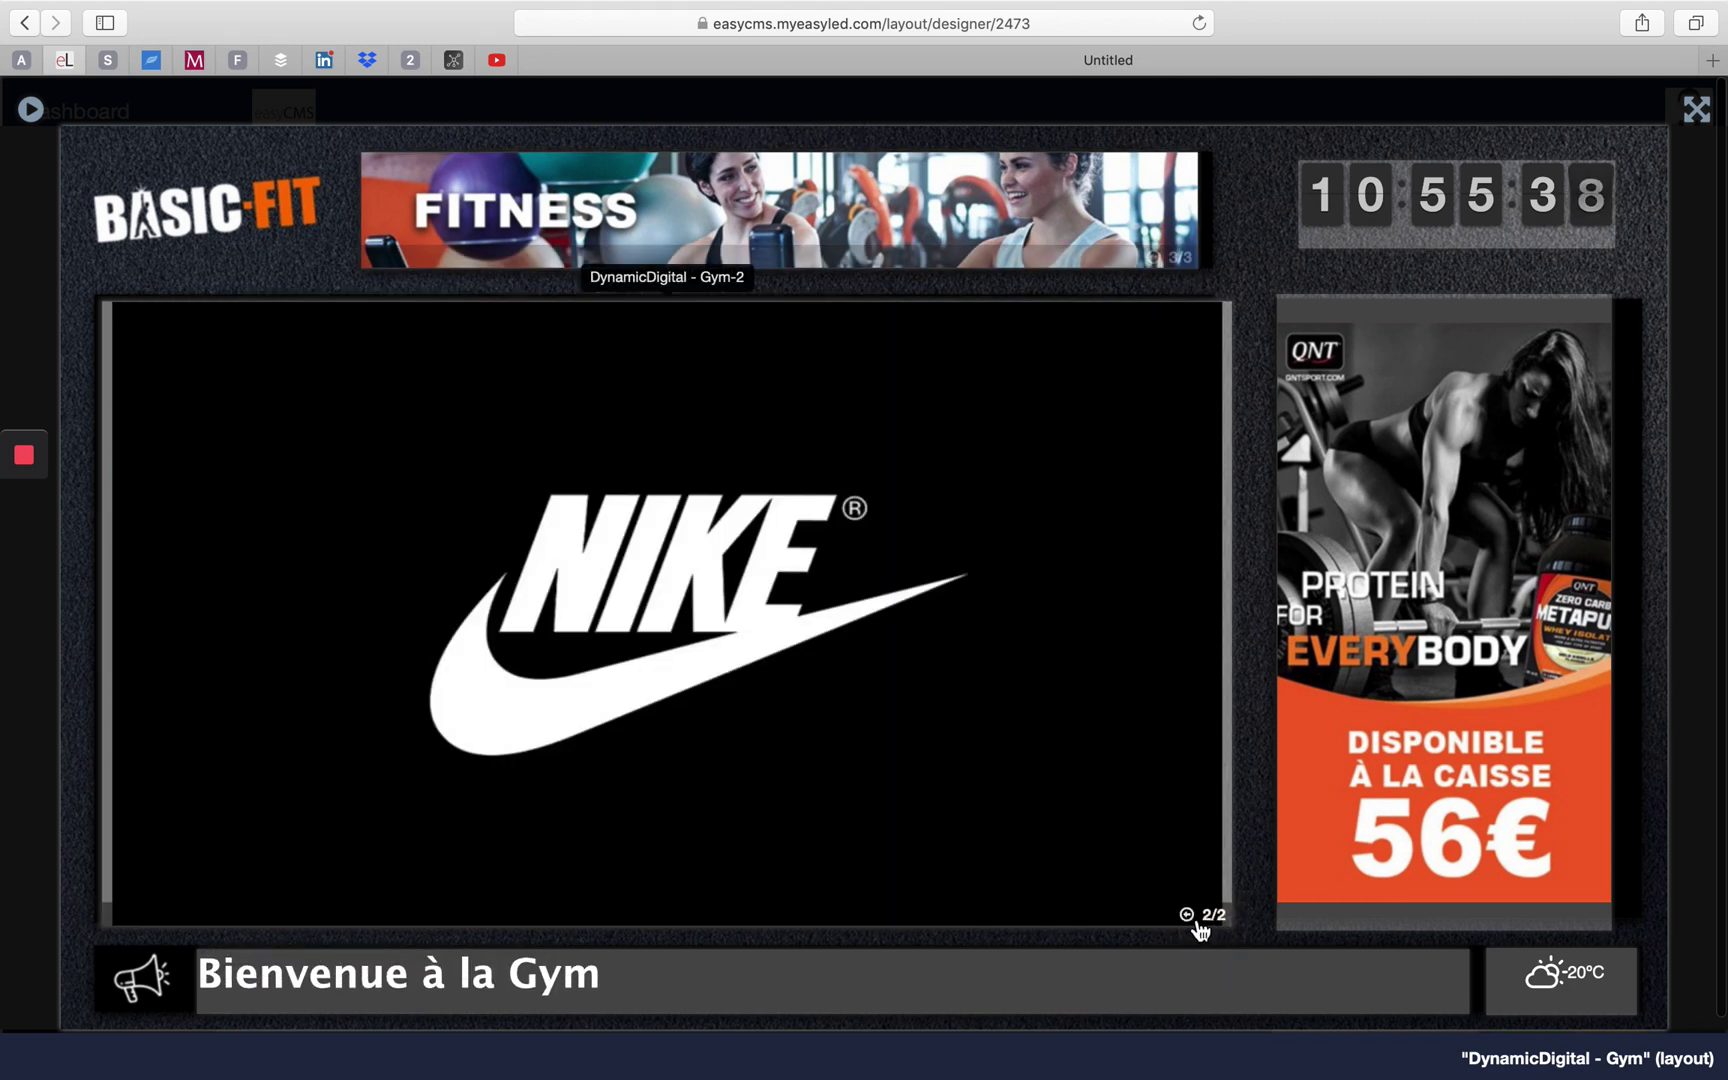
click(1199, 922)
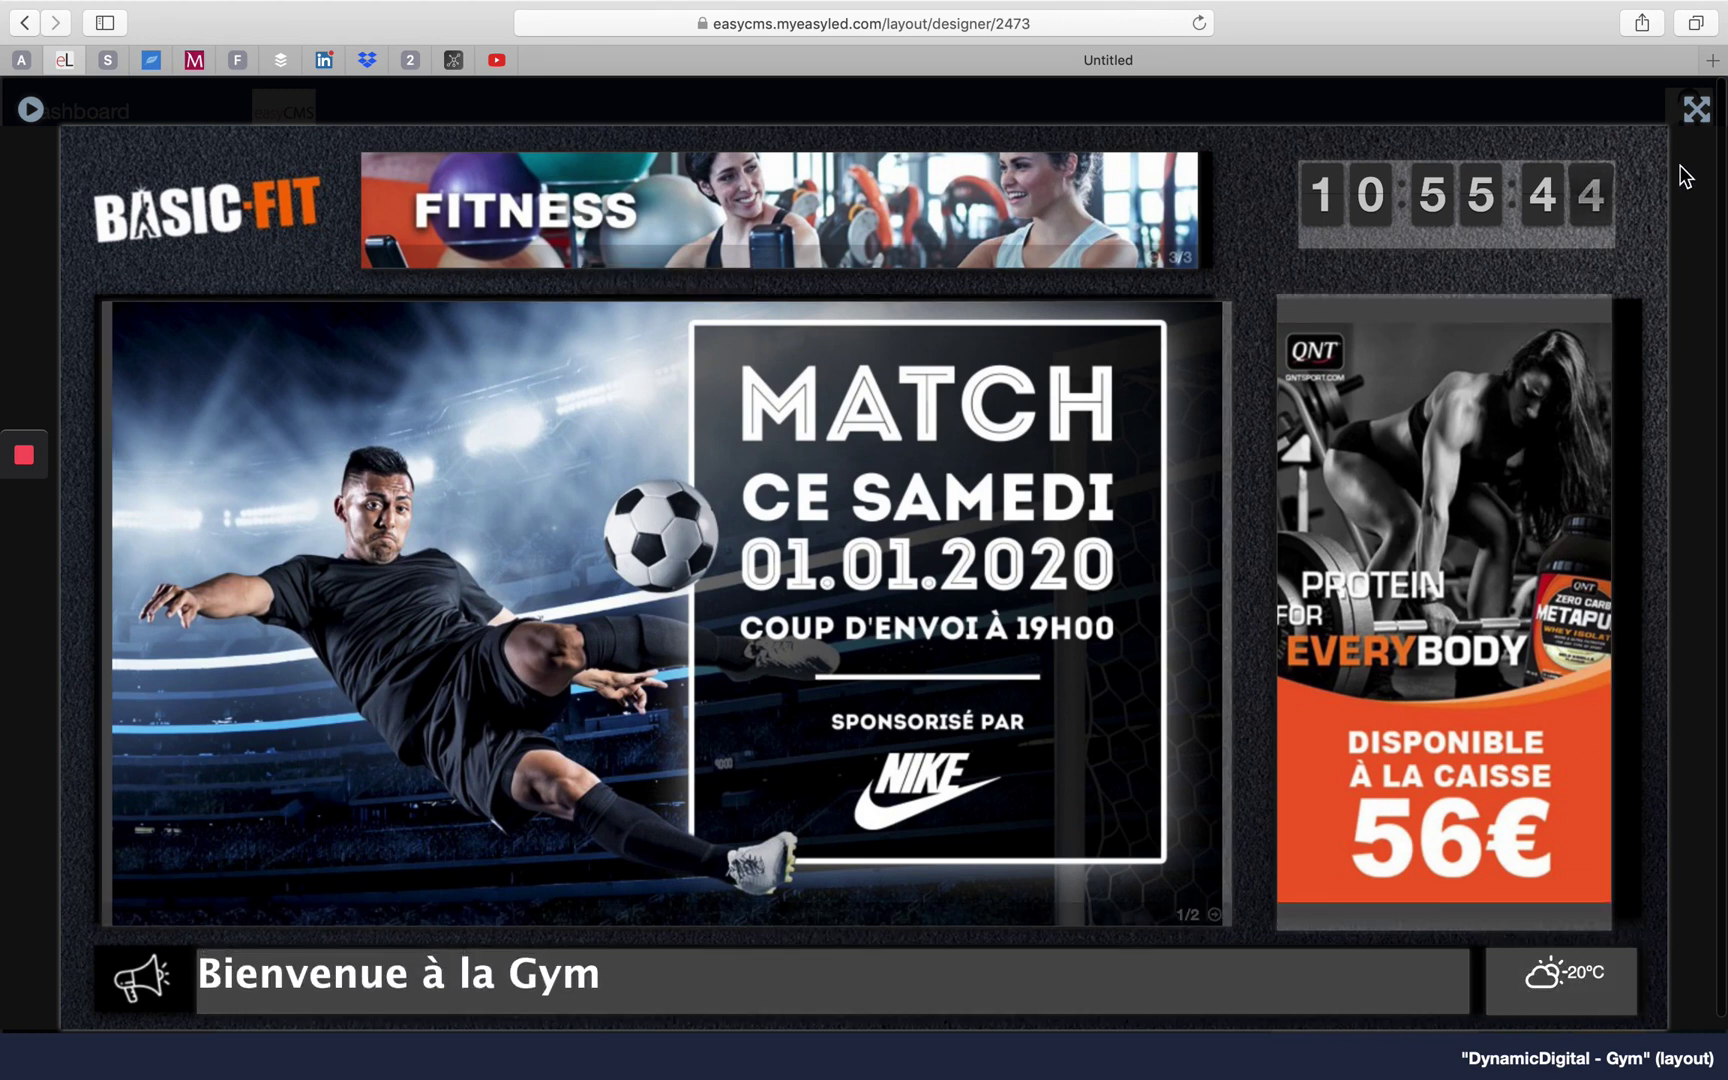
click(1696, 115)
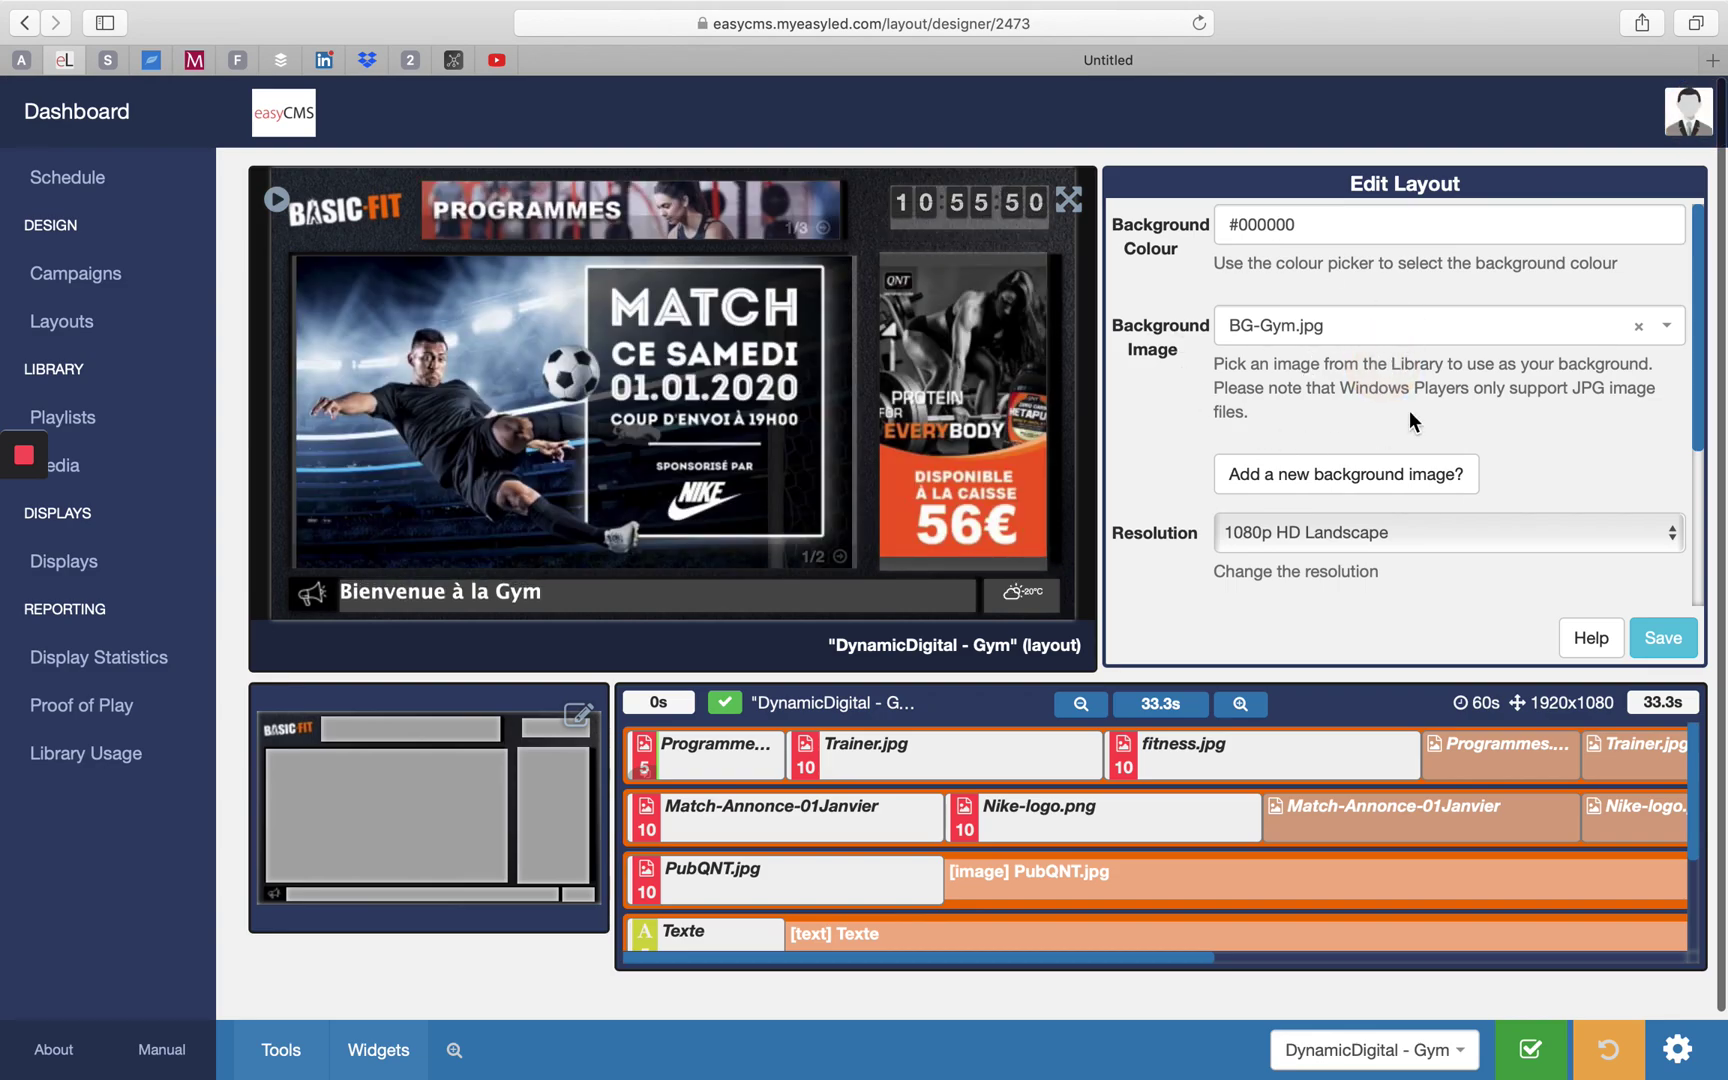
Look at the scaling and alignment options of the Match-Annonce-01Janvier image in the main region
drag(1325, 175, 1479, 187)
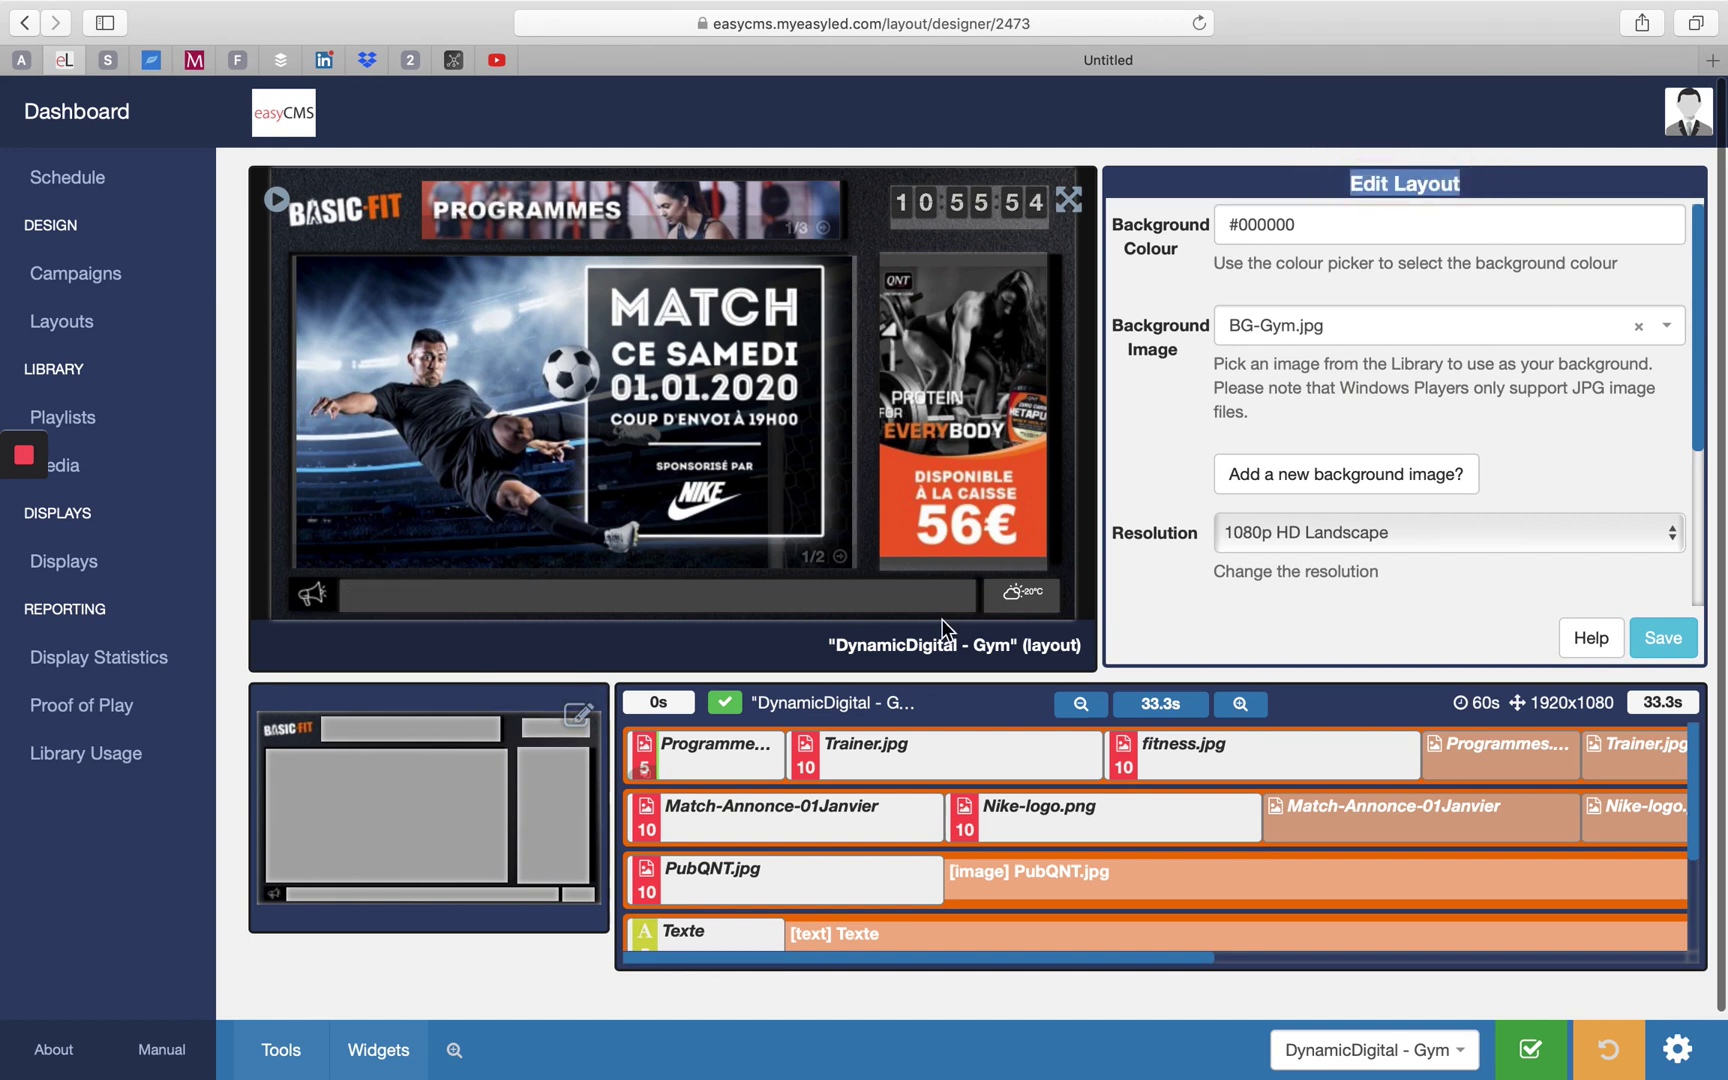
click(444, 861)
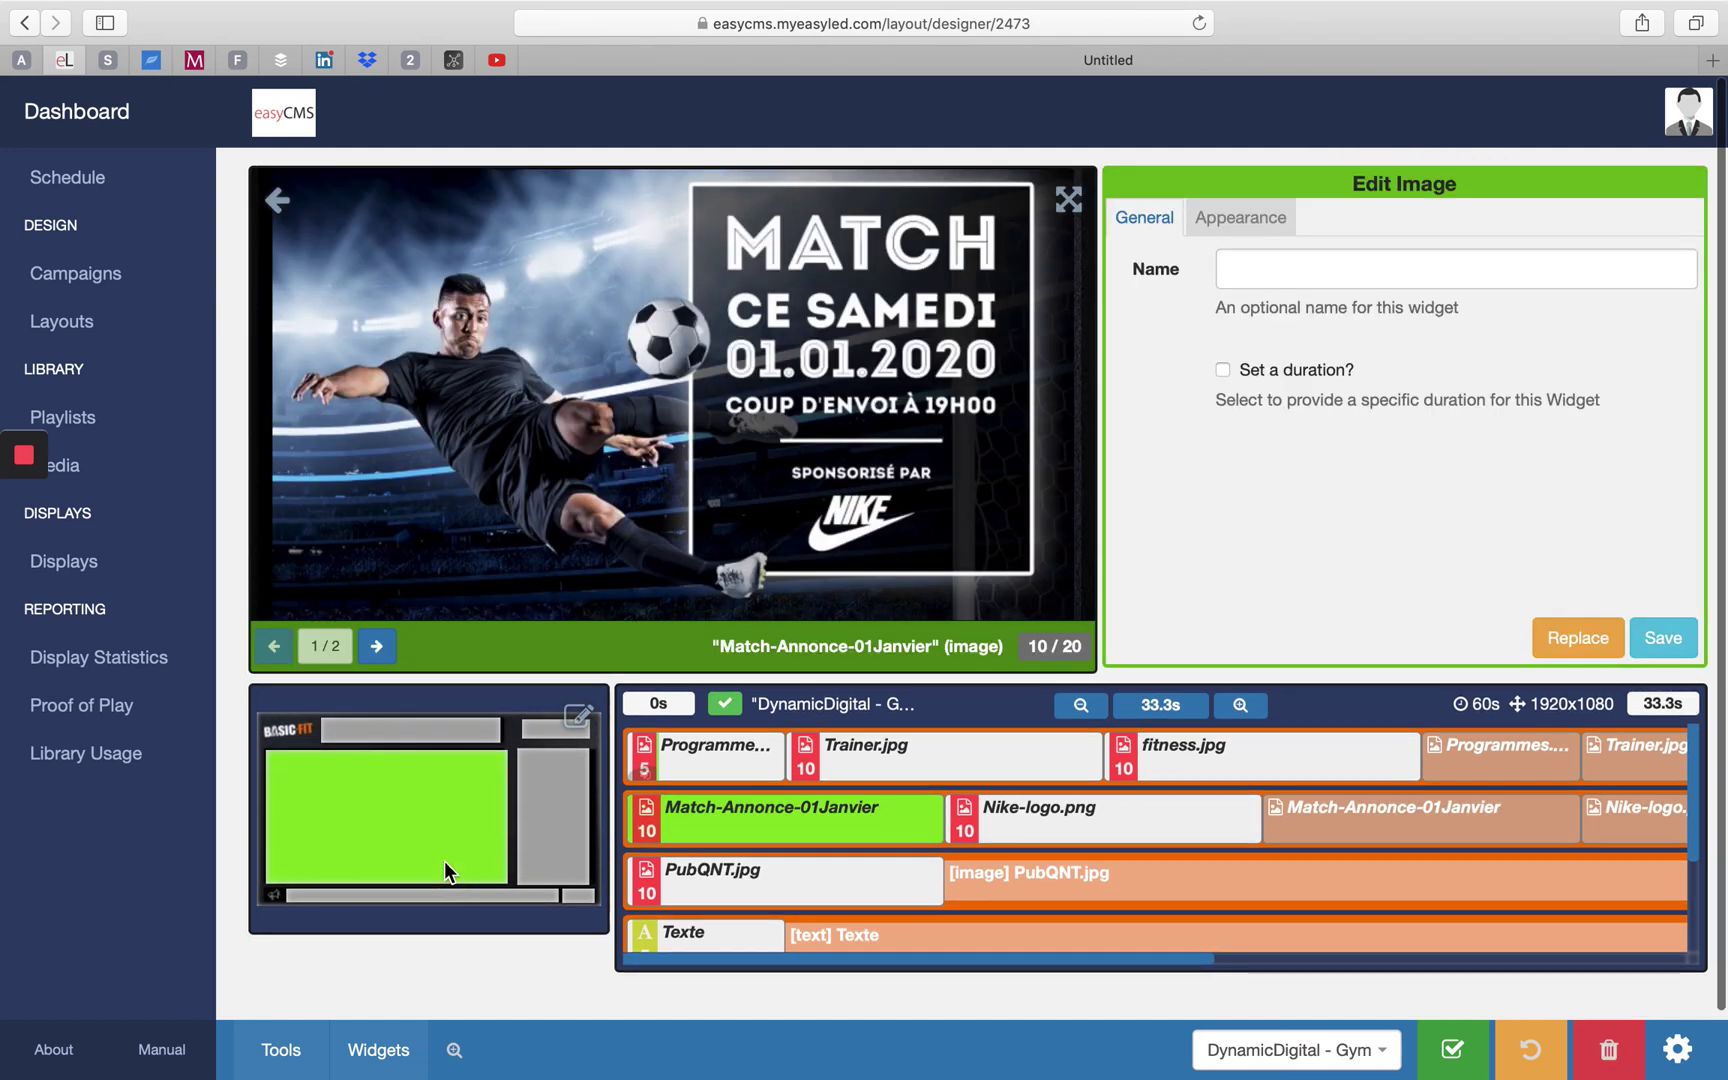
click(1253, 222)
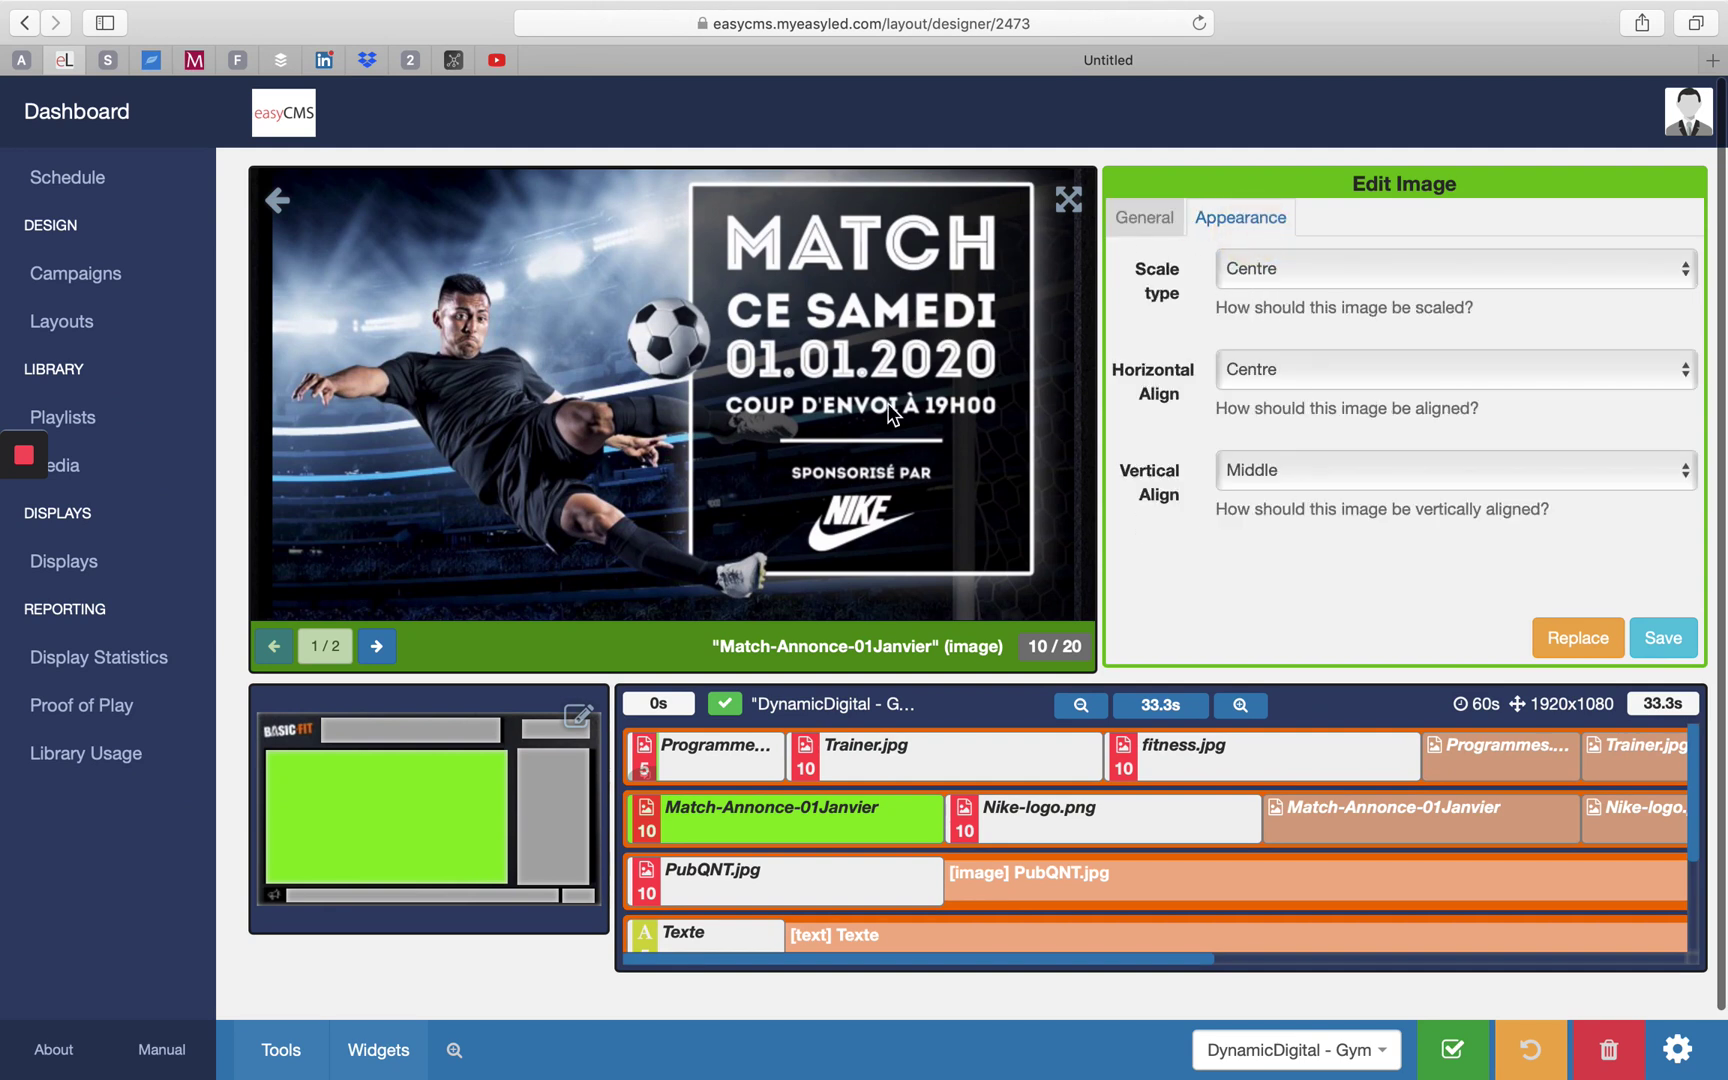
click(865, 822)
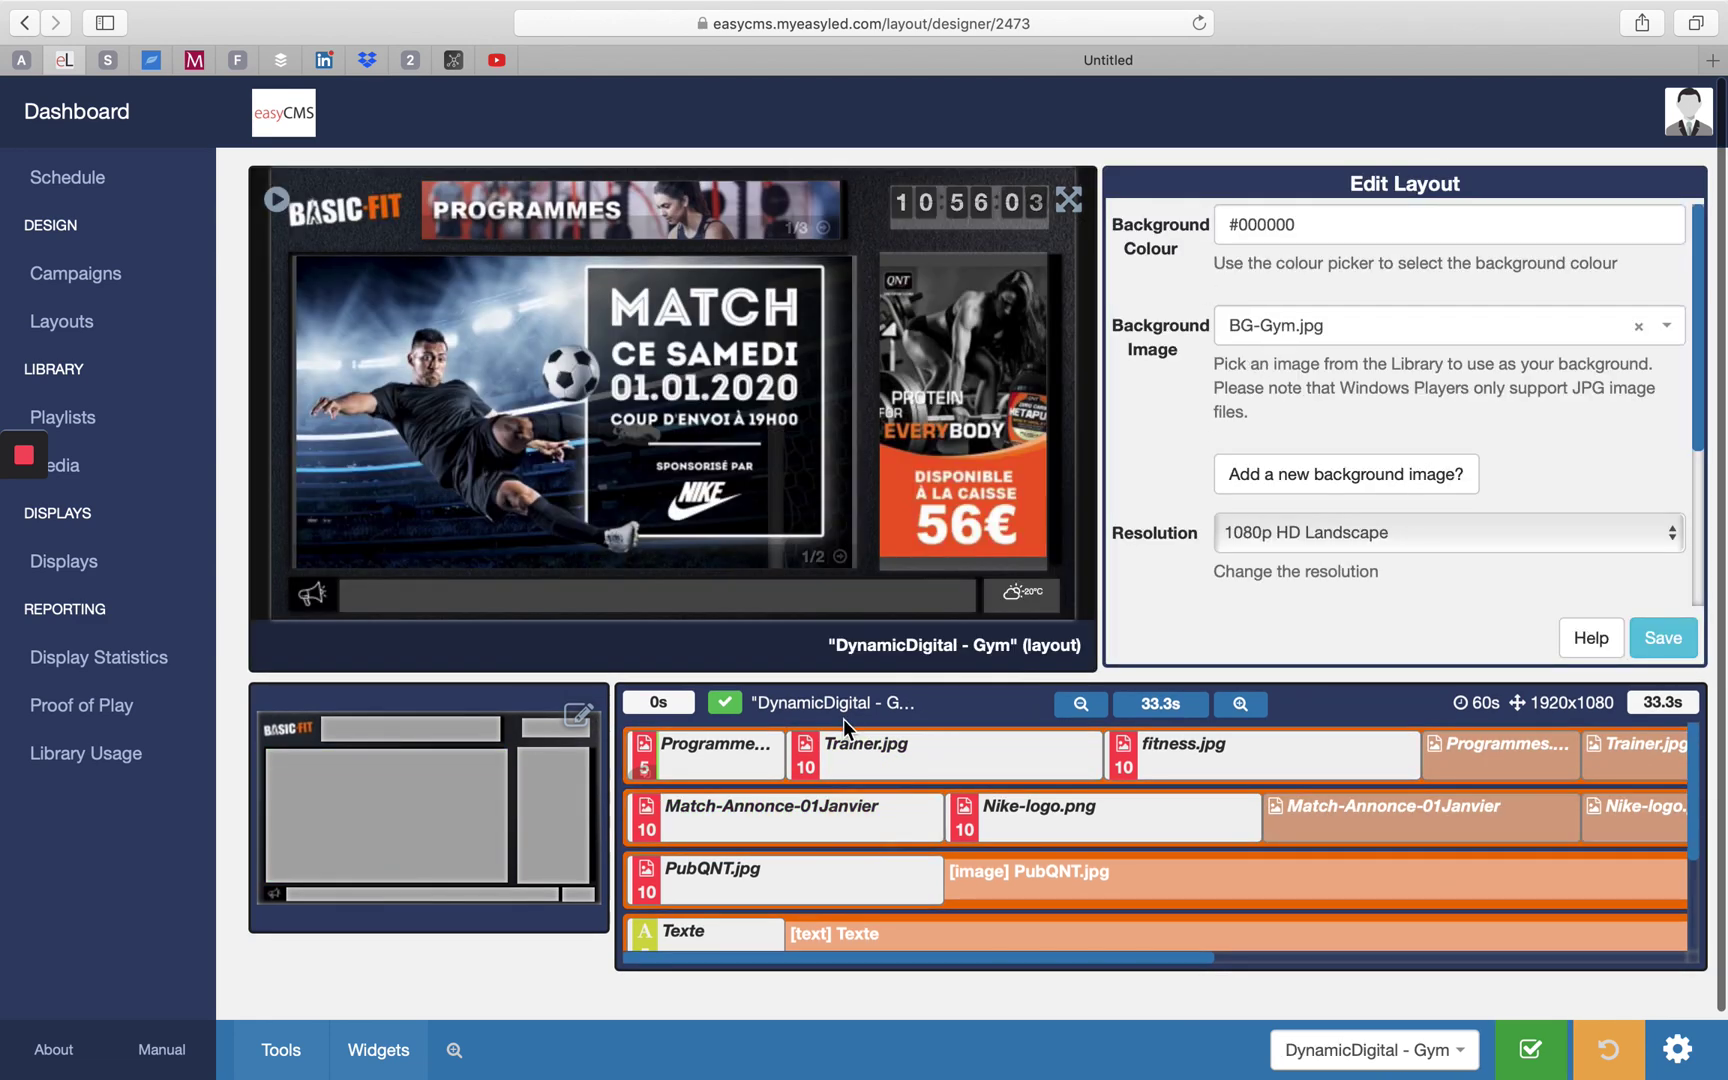
Give the Match-Annonce-01Janvier image a specific duration of 5 seconds and save the widget
click(800, 815)
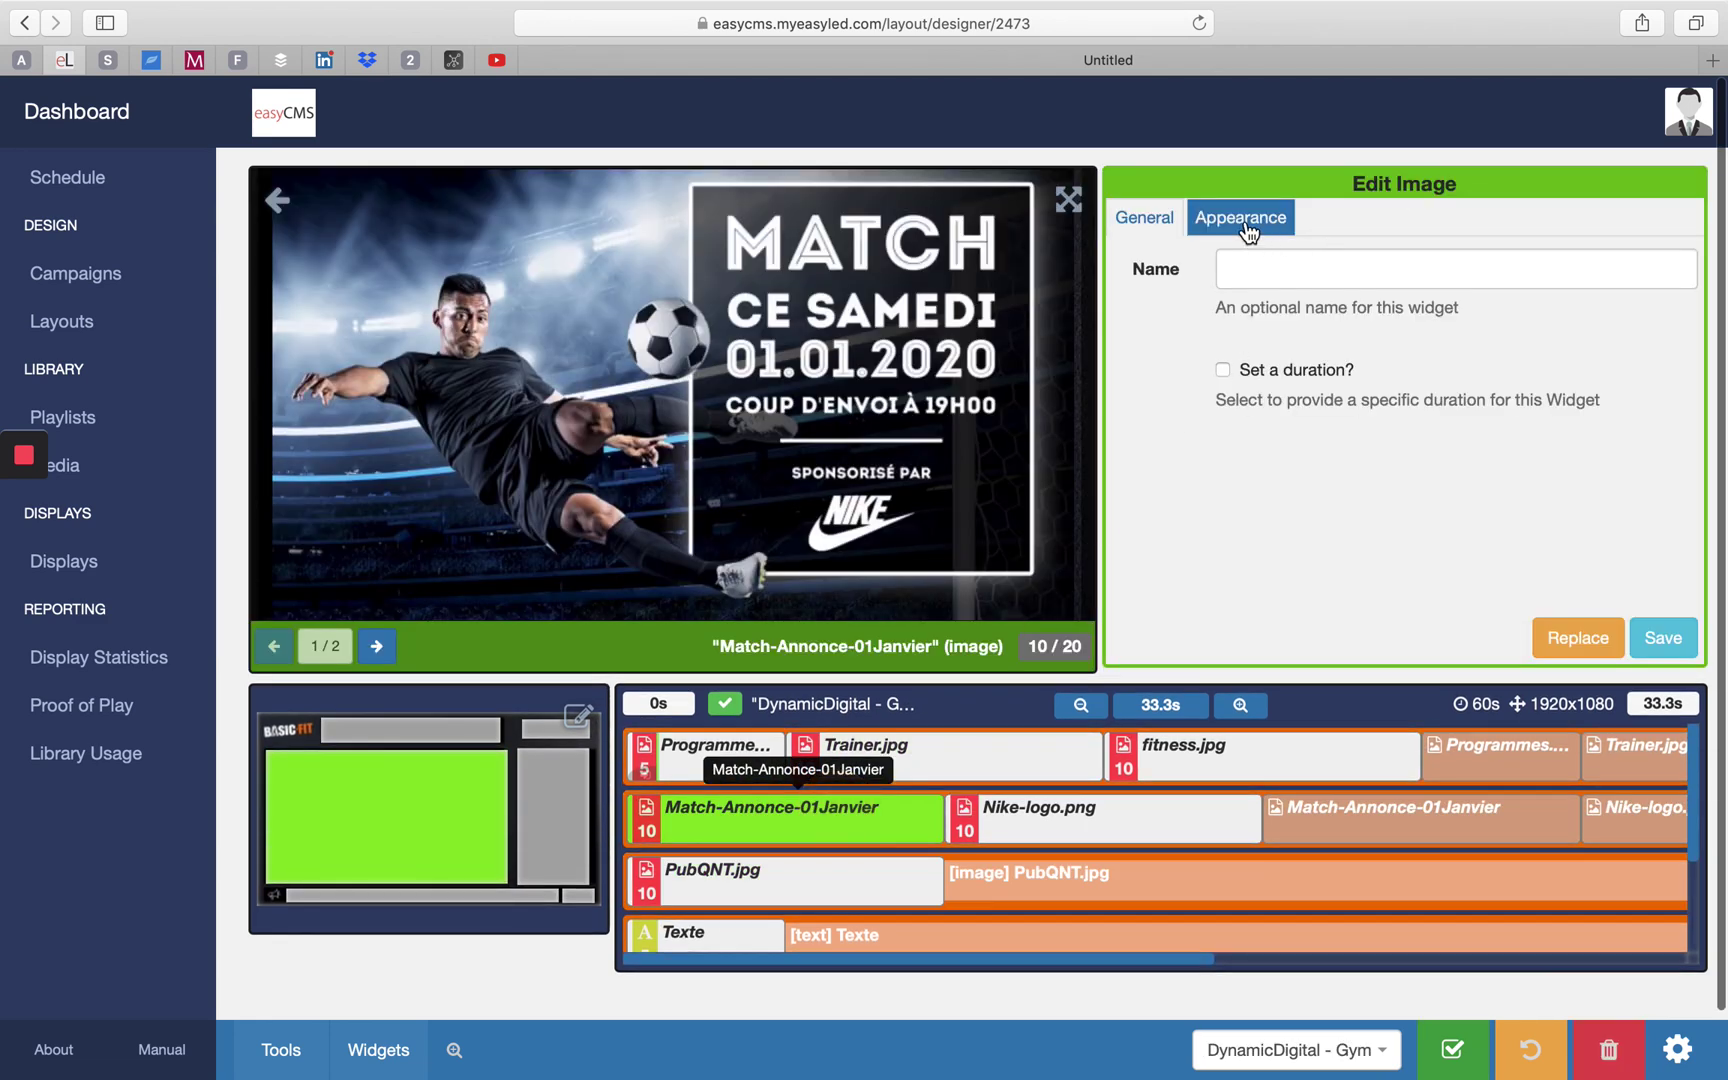
click(1222, 369)
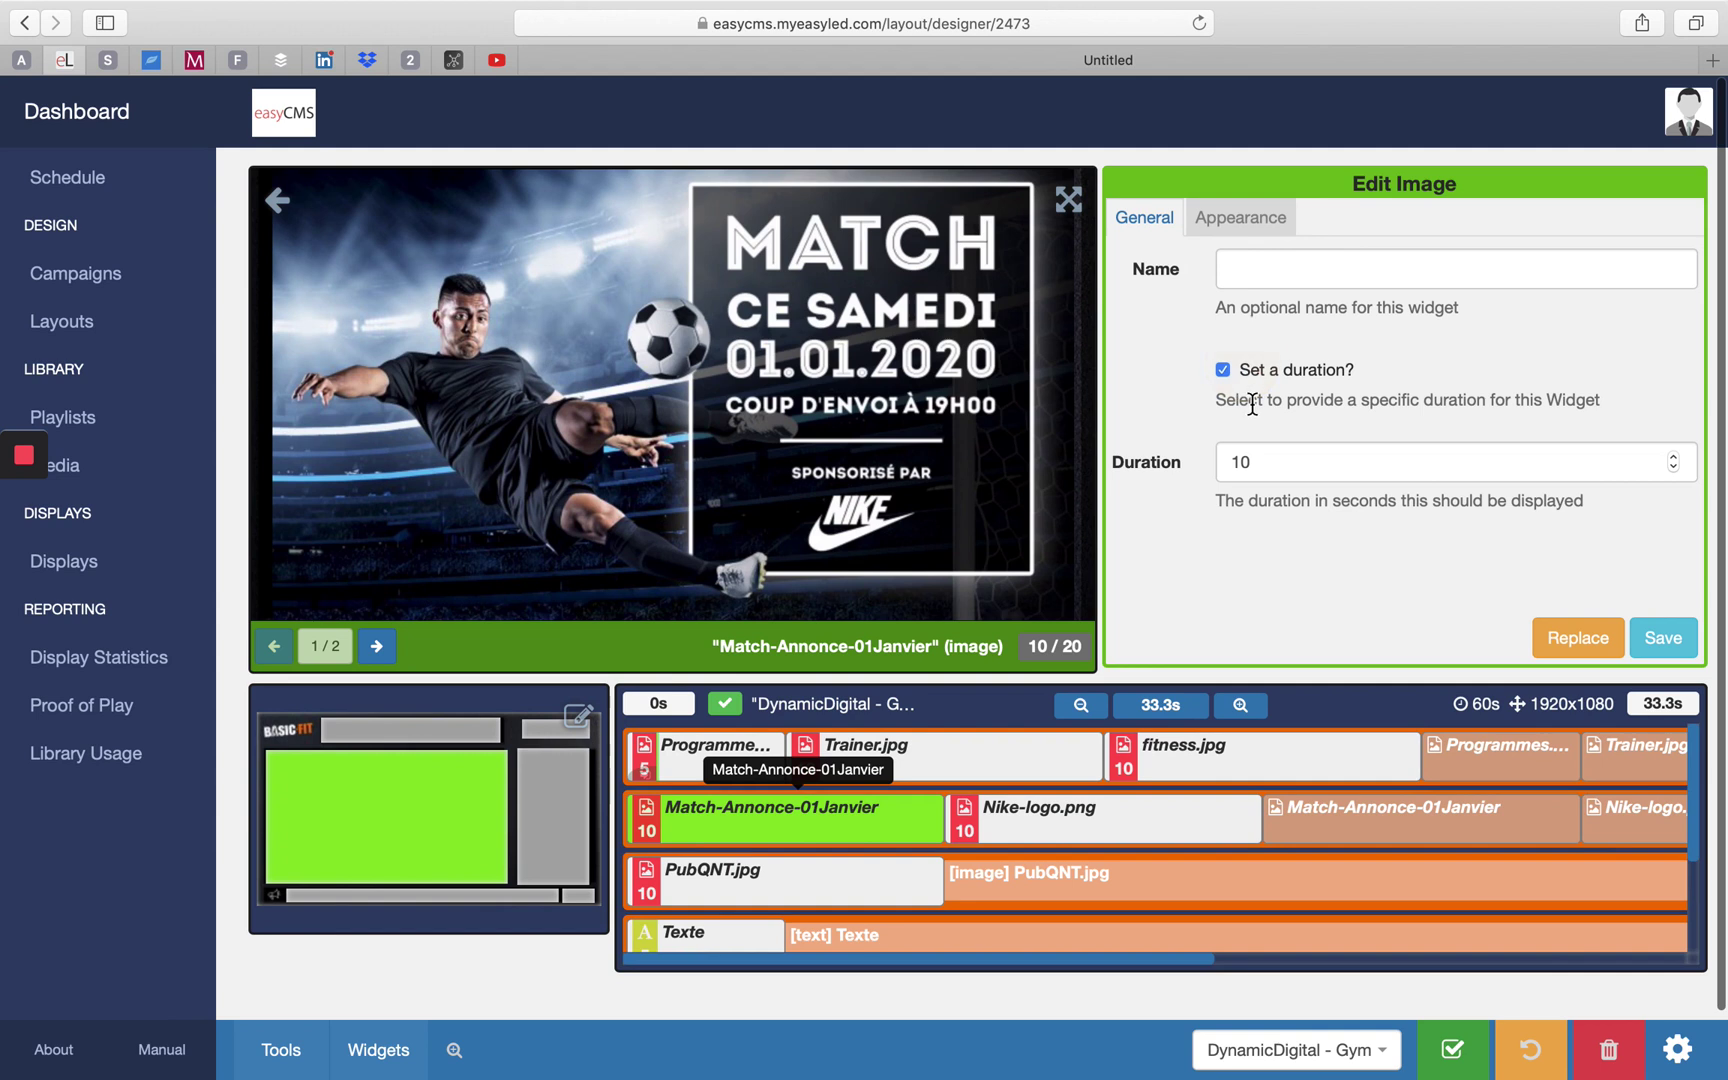
double_click(1281, 455)
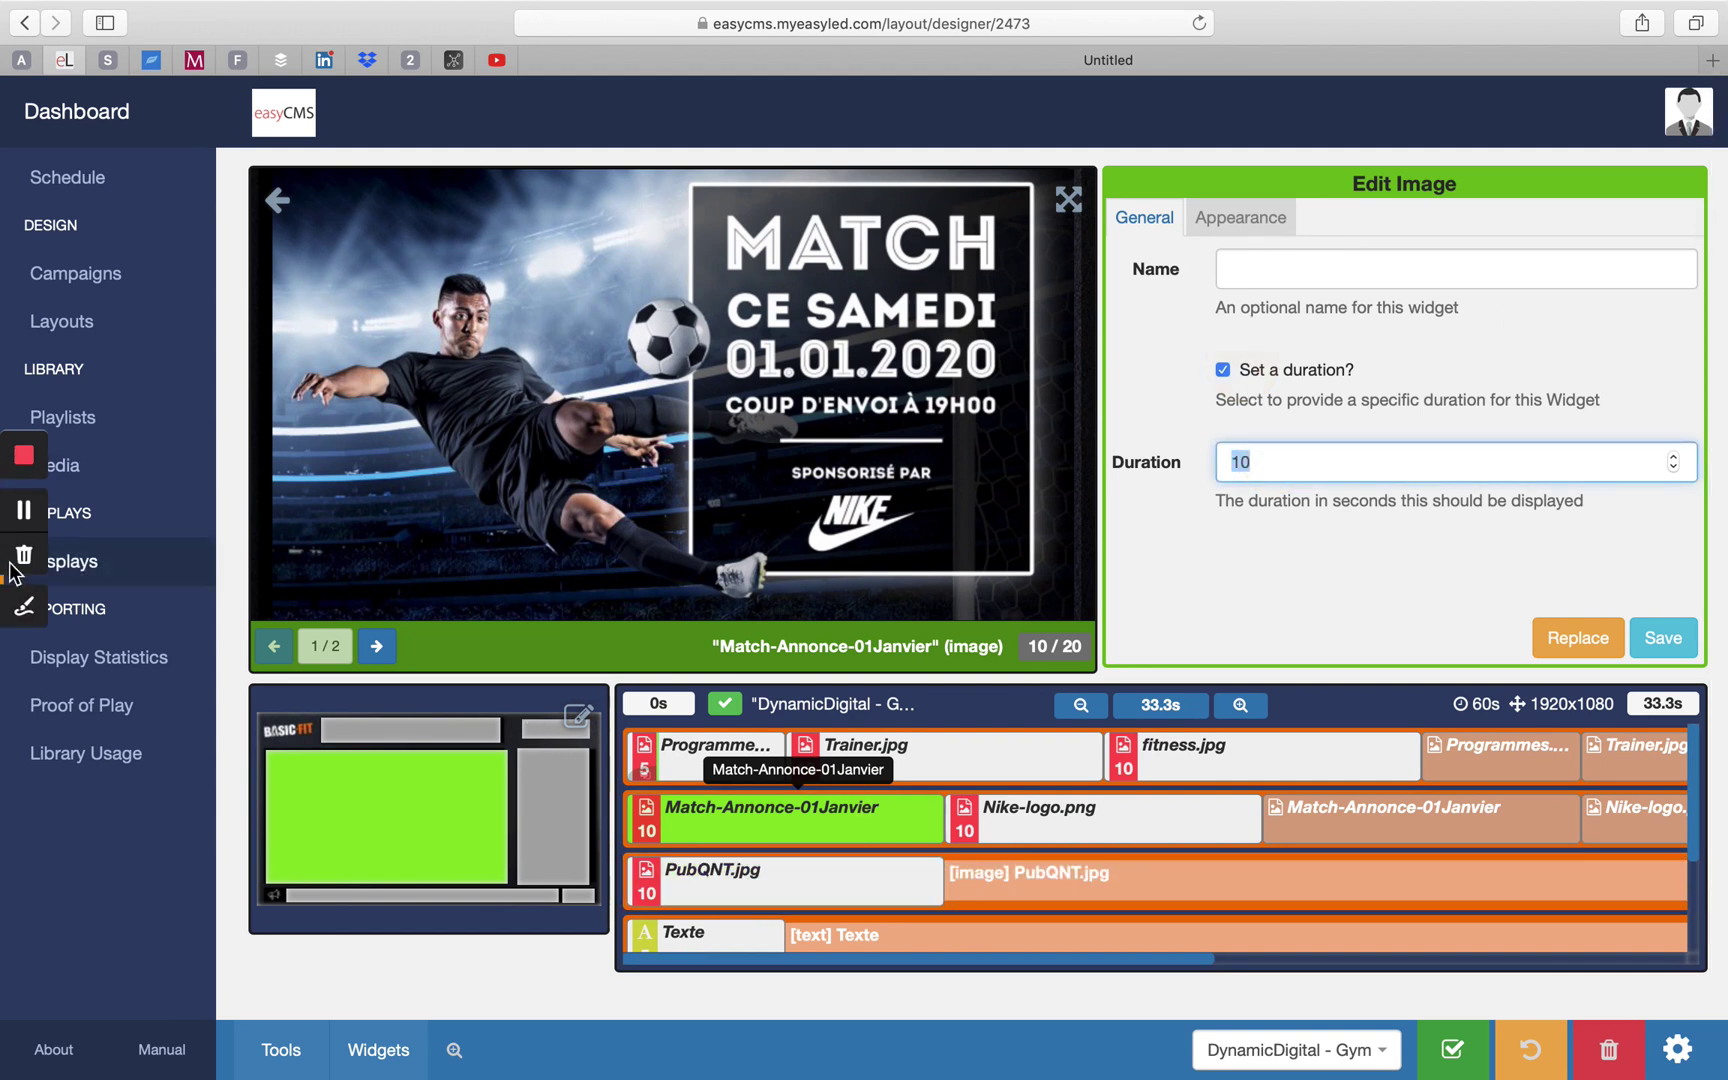
click(30, 610)
mouse_move(626, 806)
mouse_down()
mouse_move(640, 862)
mouse_move(682, 812)
mouse_move(643, 793)
mouse_move(660, 805)
mouse_move(643, 750)
mouse_up()
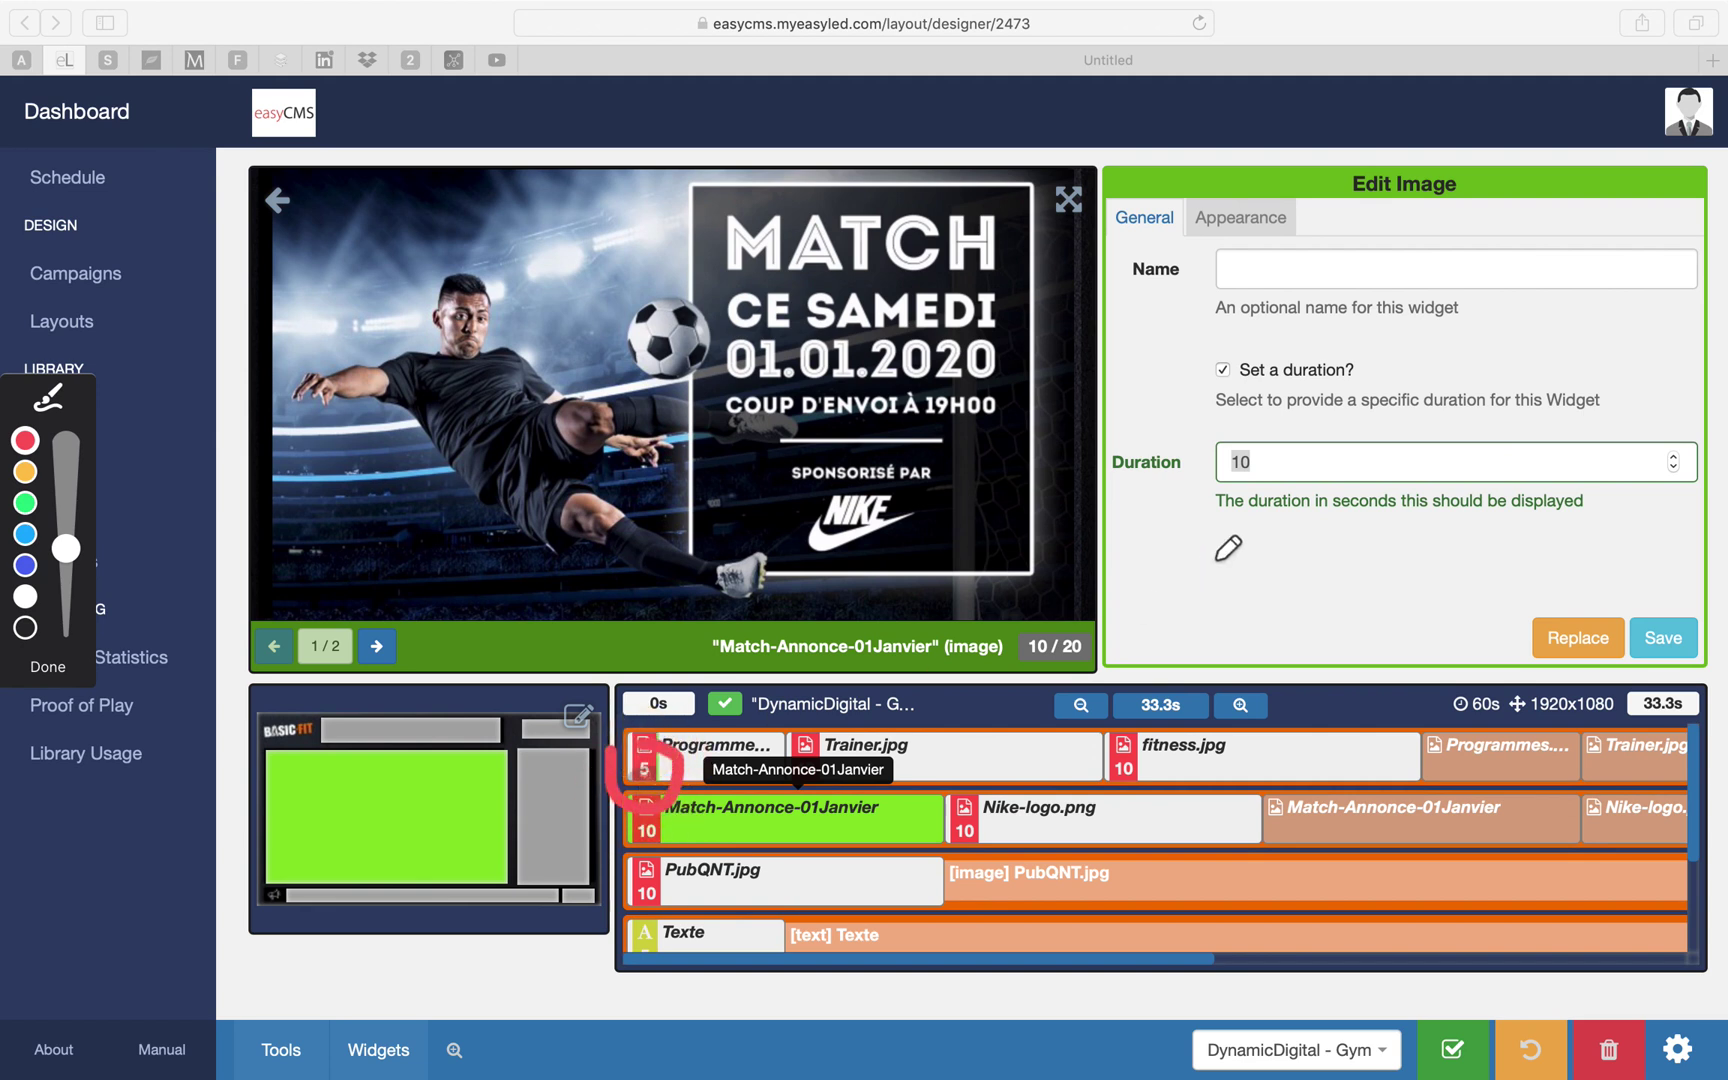
click(1260, 478)
click(58, 667)
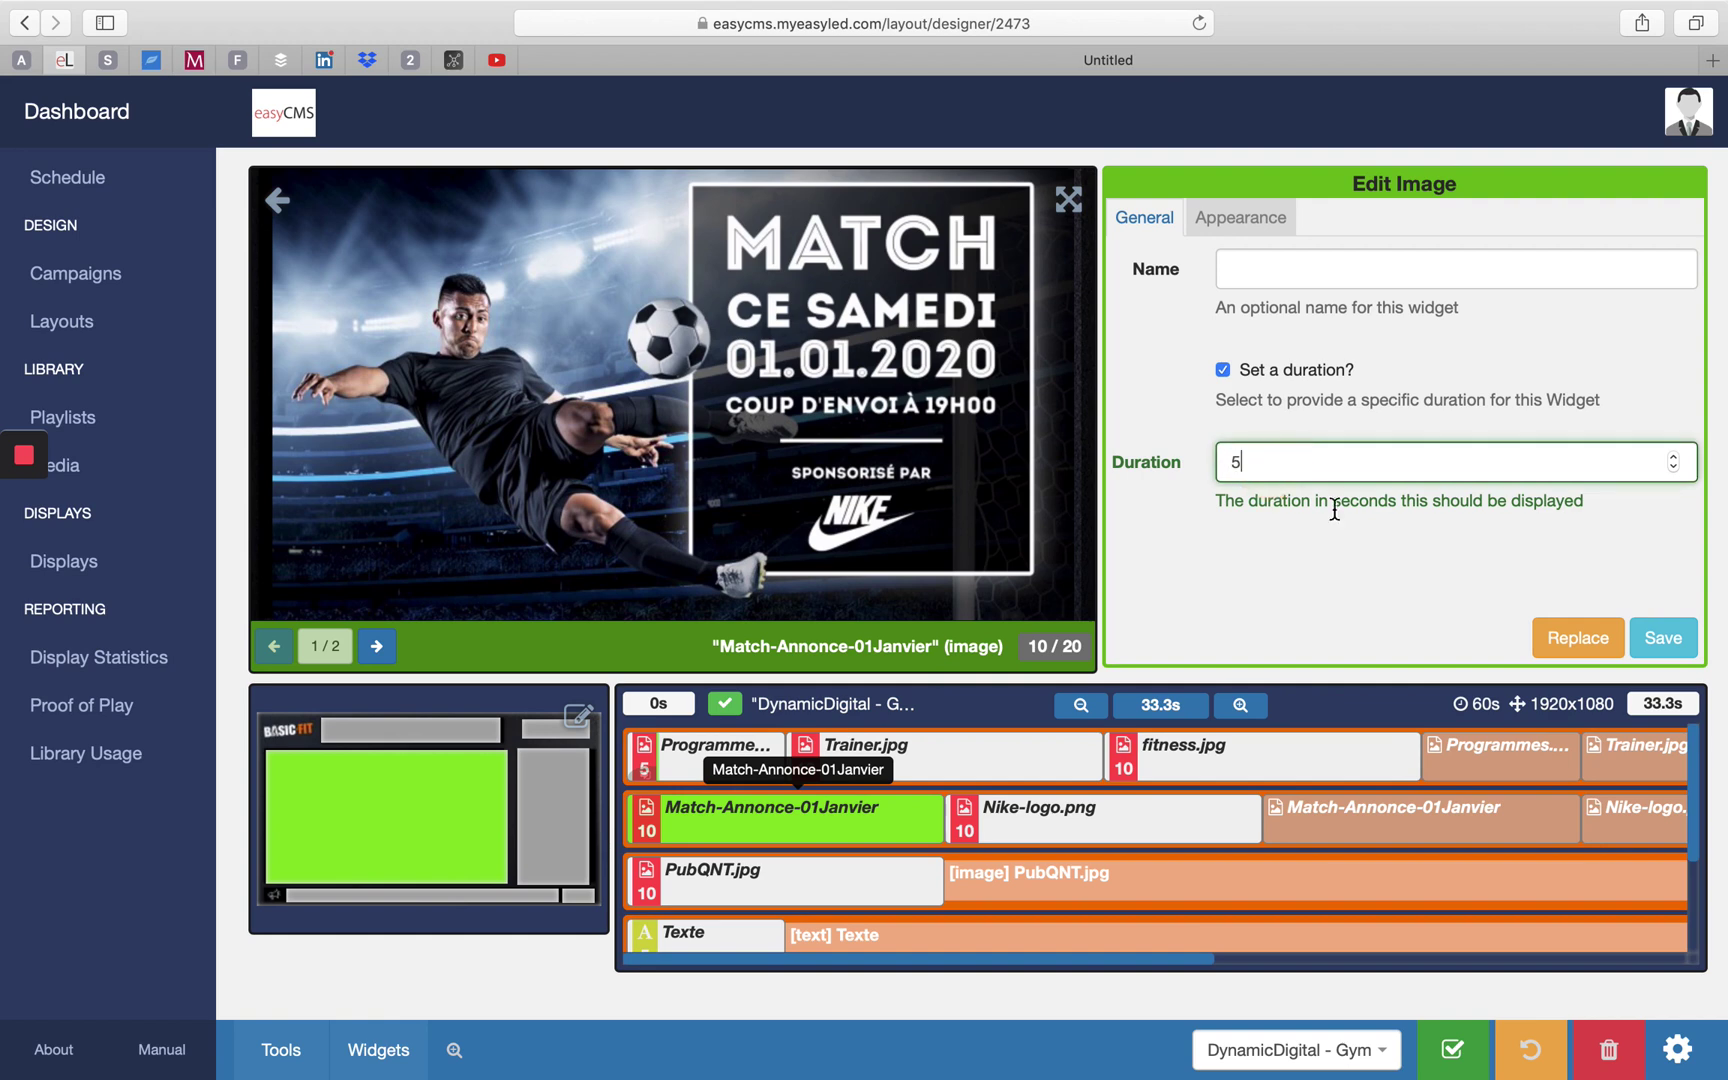
click(1663, 640)
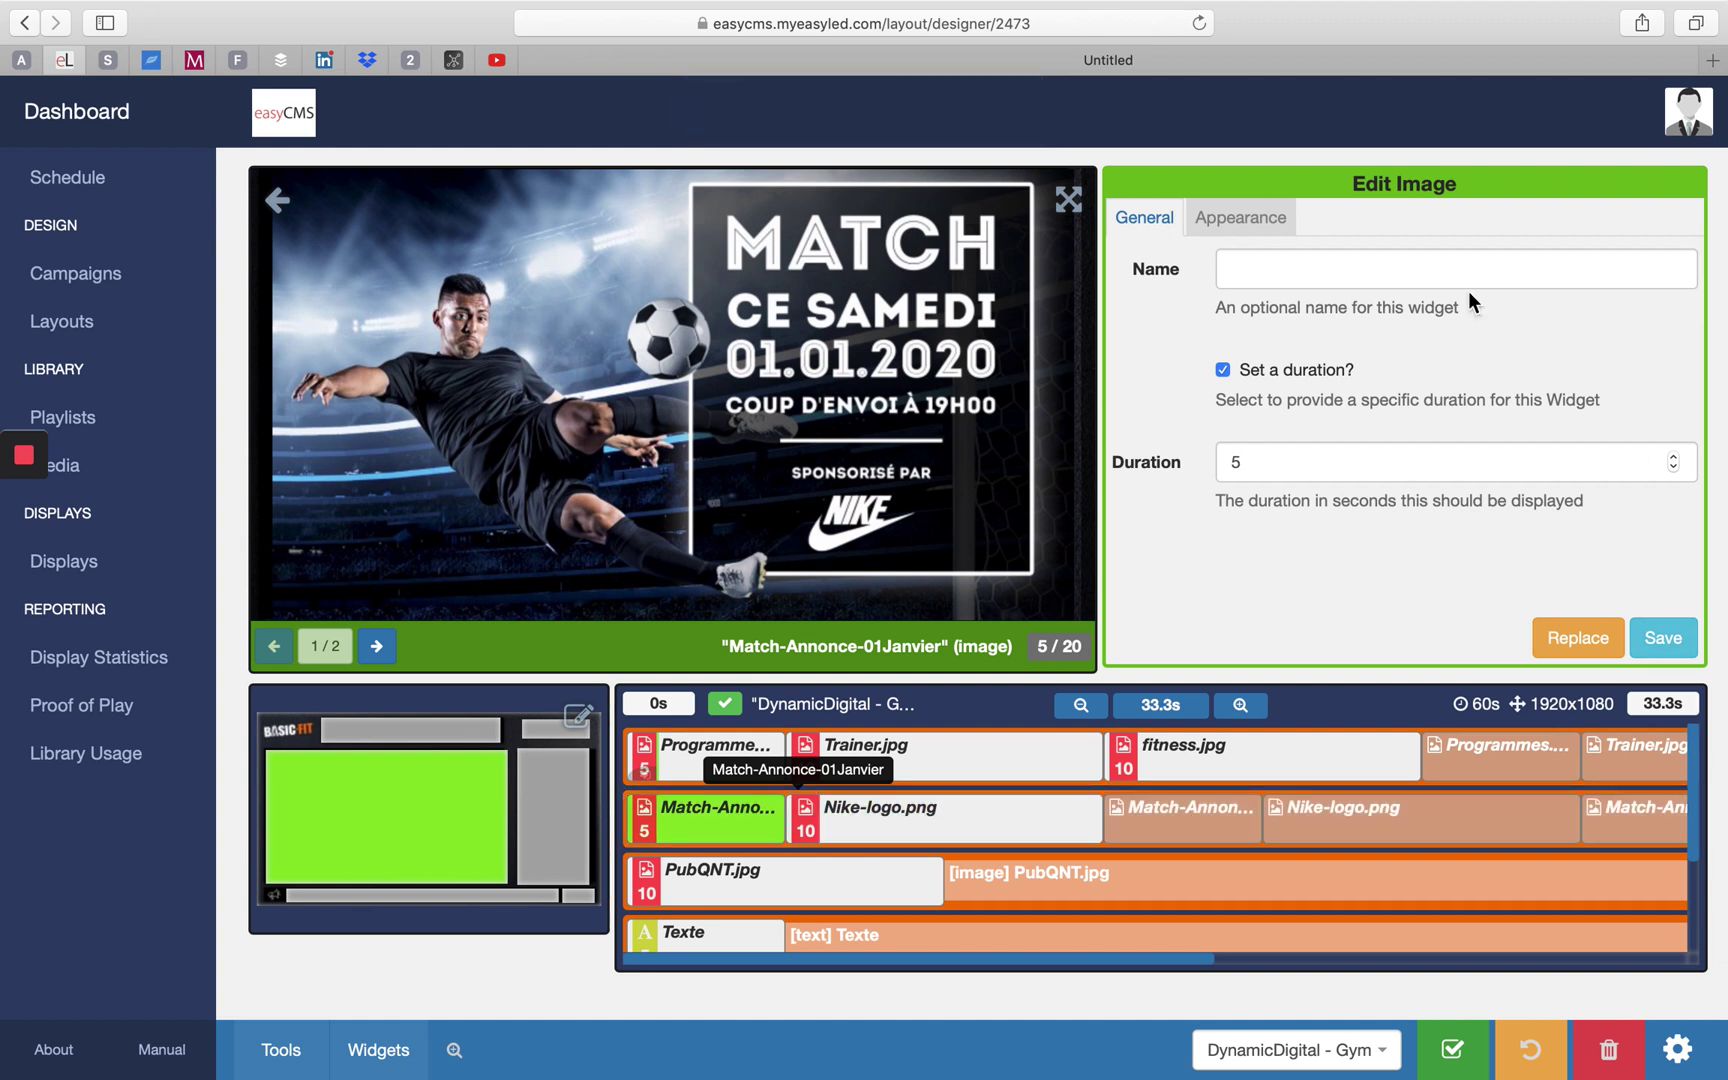
click(1660, 635)
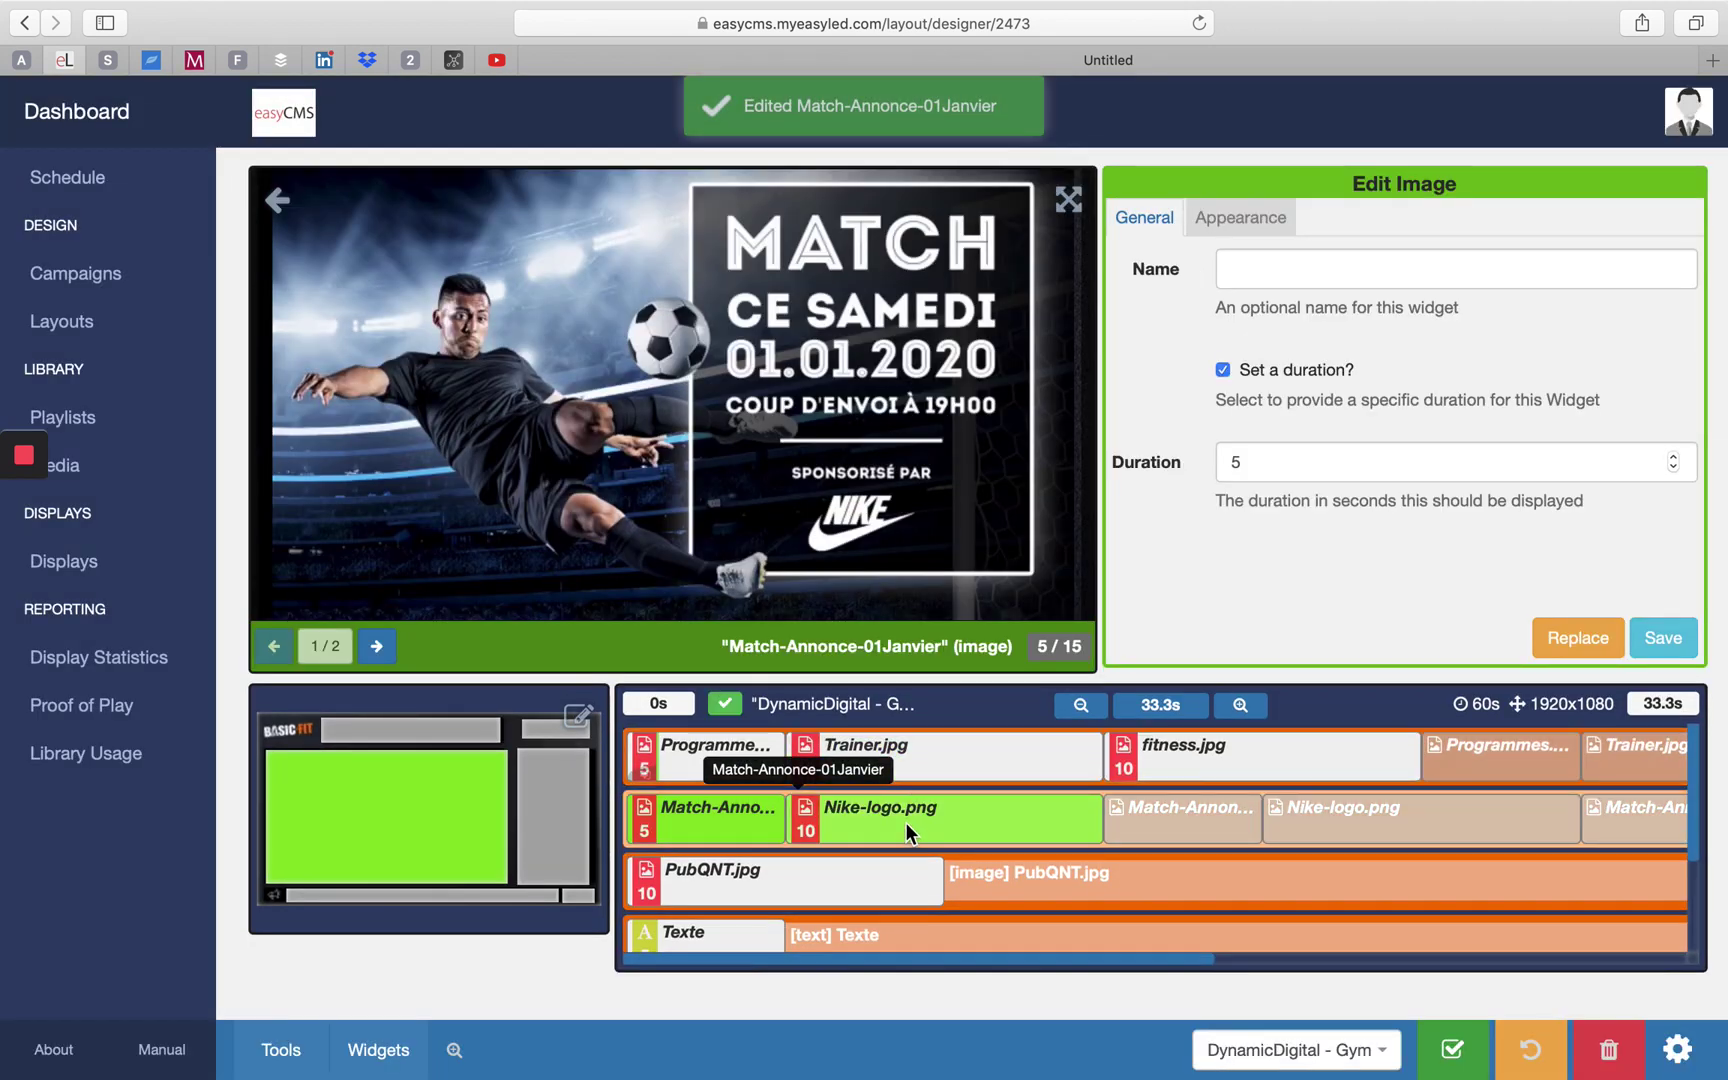
Give the Nike-logo.png image in the main region a specific duration of 20 seconds and save the widget
click(905, 822)
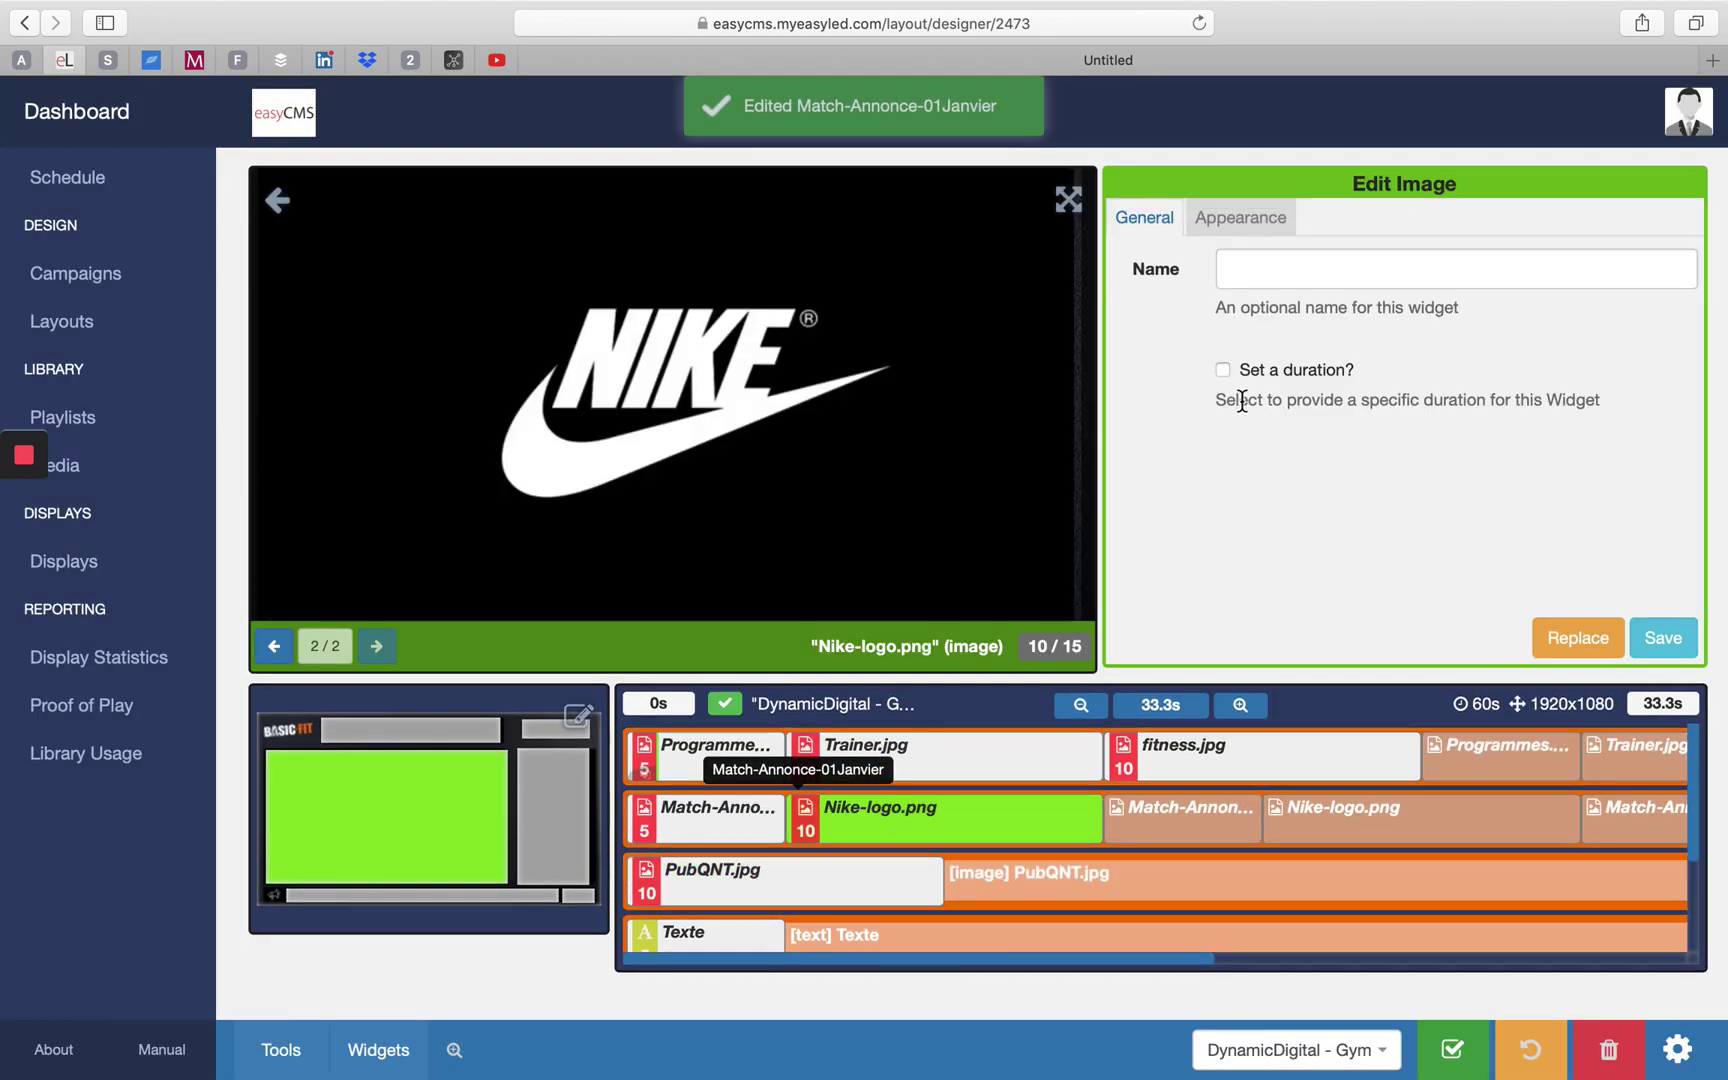
click(1262, 374)
double_click(1279, 461)
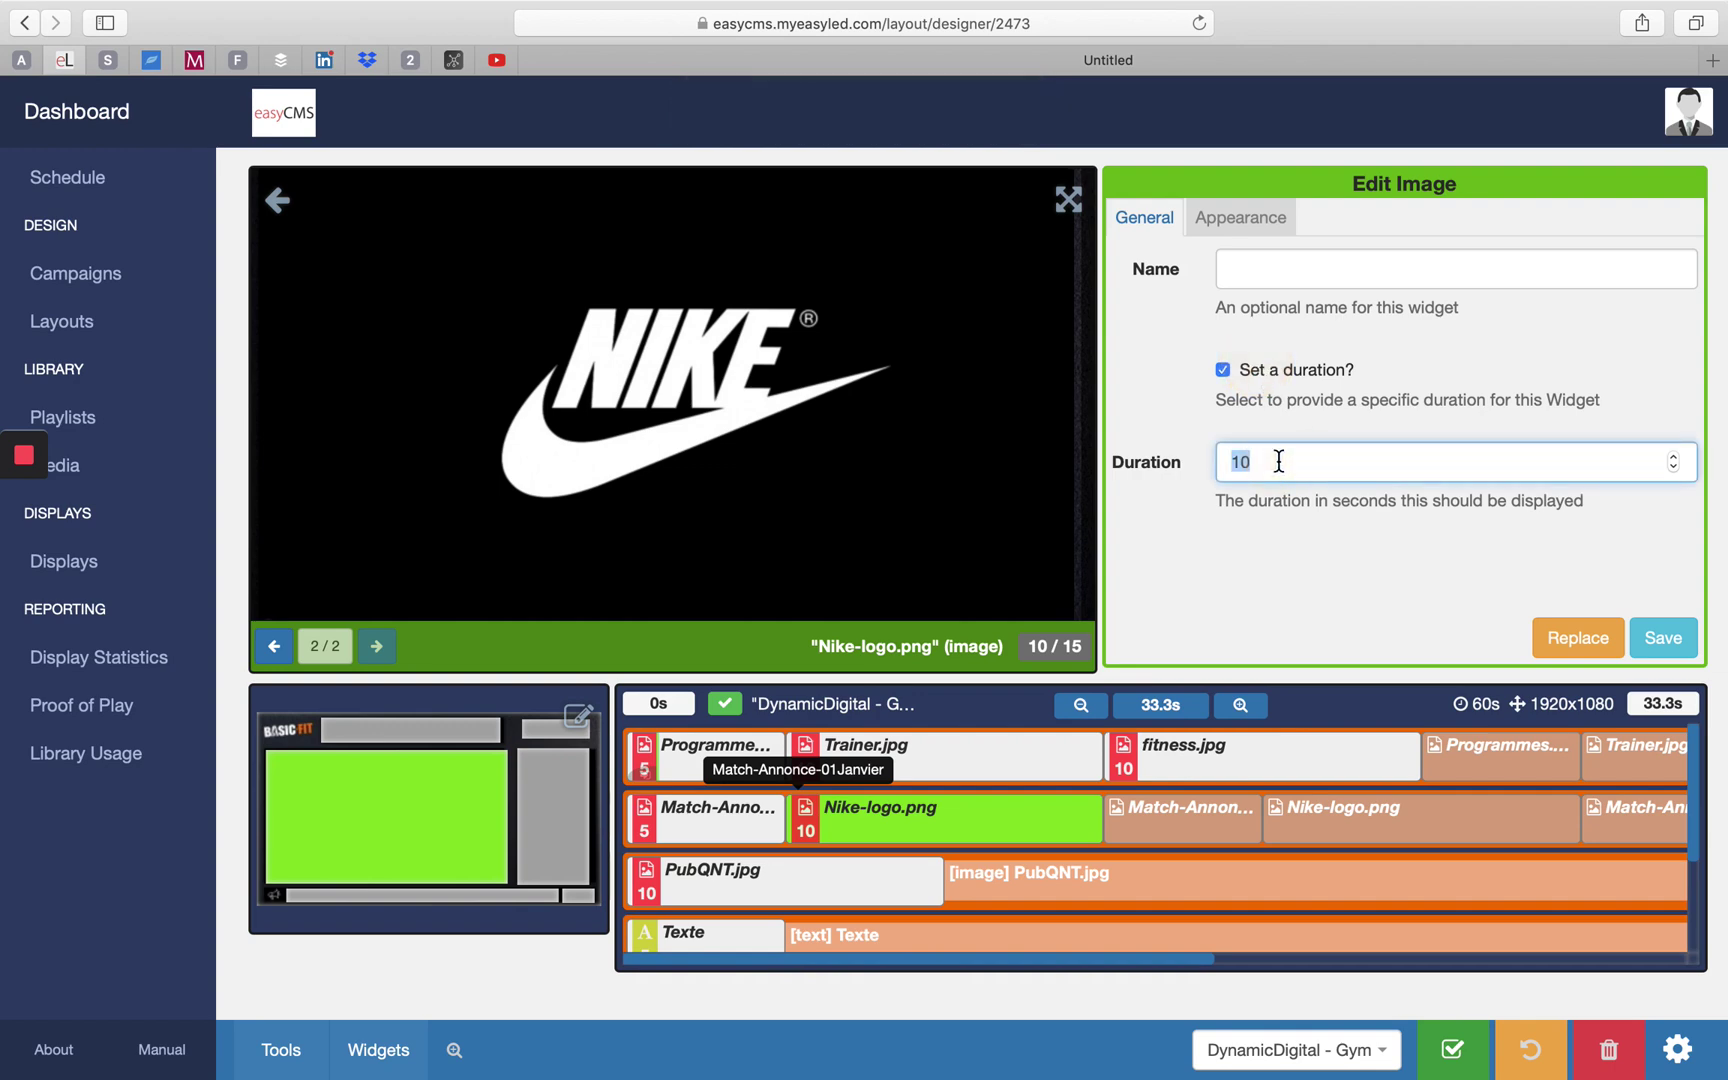
text(20)
click(1660, 637)
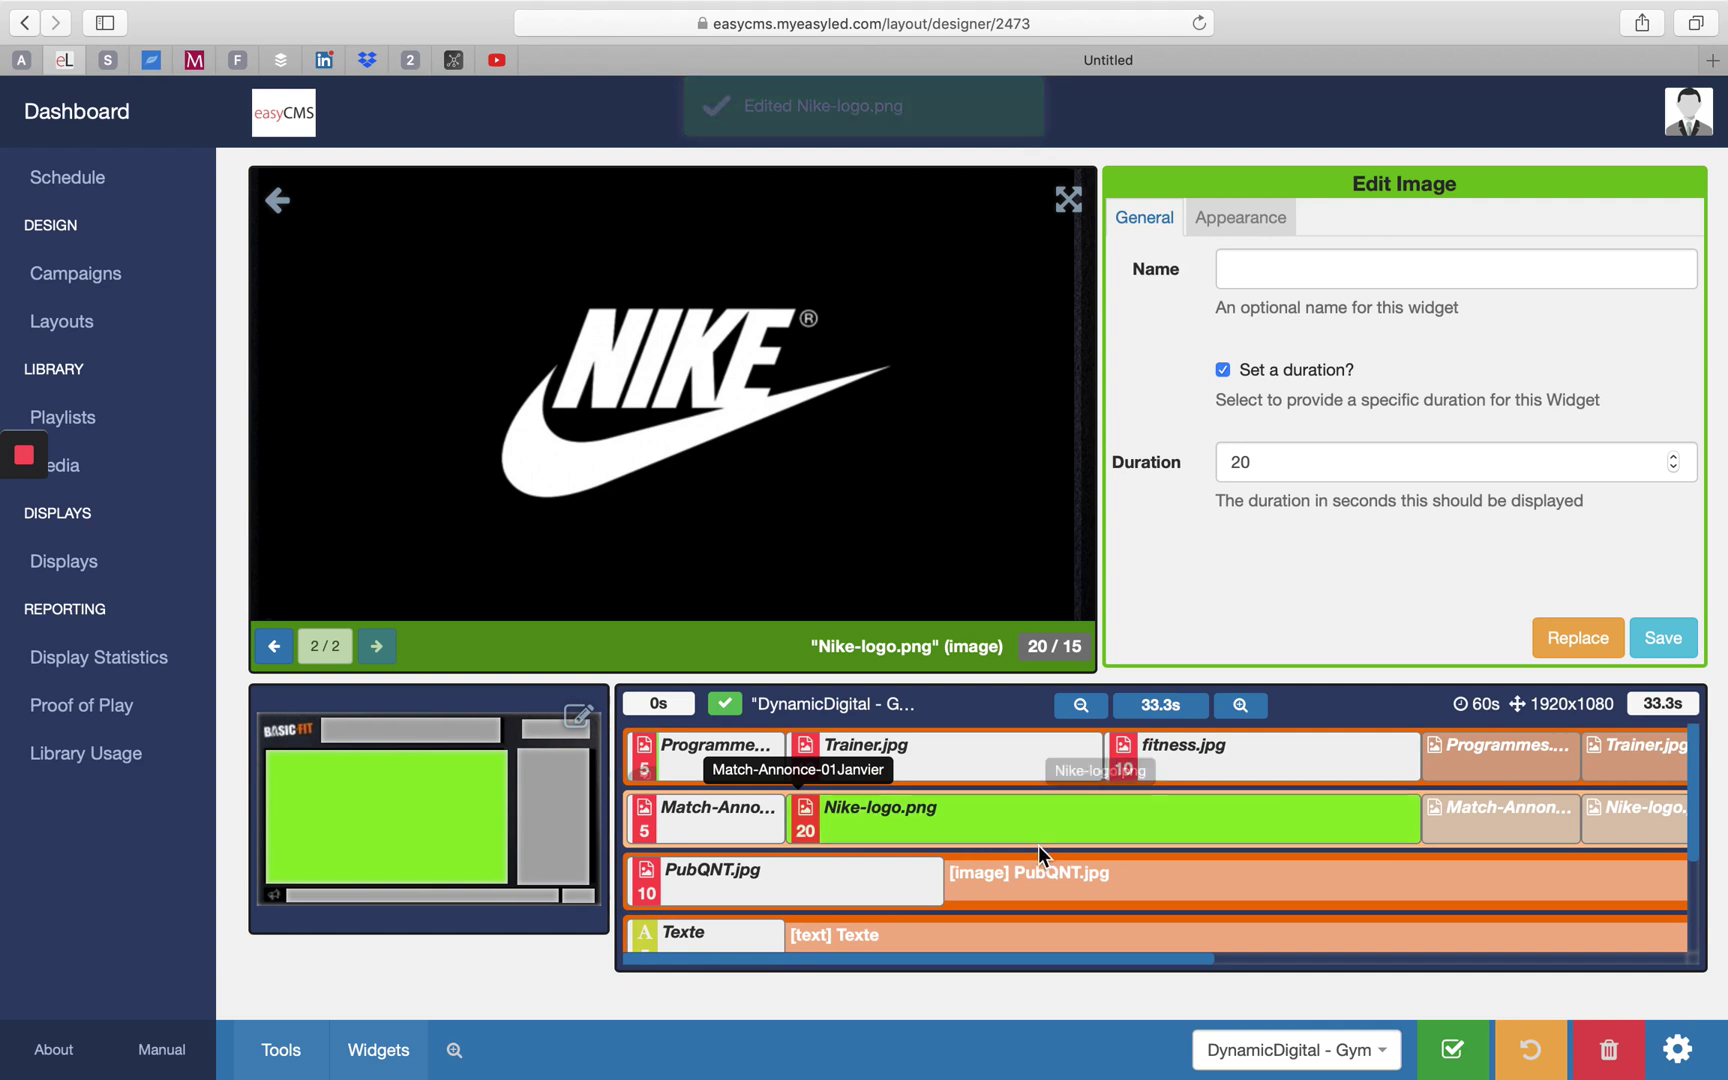
Look at the template choices of the Texte widget in the ticker region
scroll(1038, 845, down, 2)
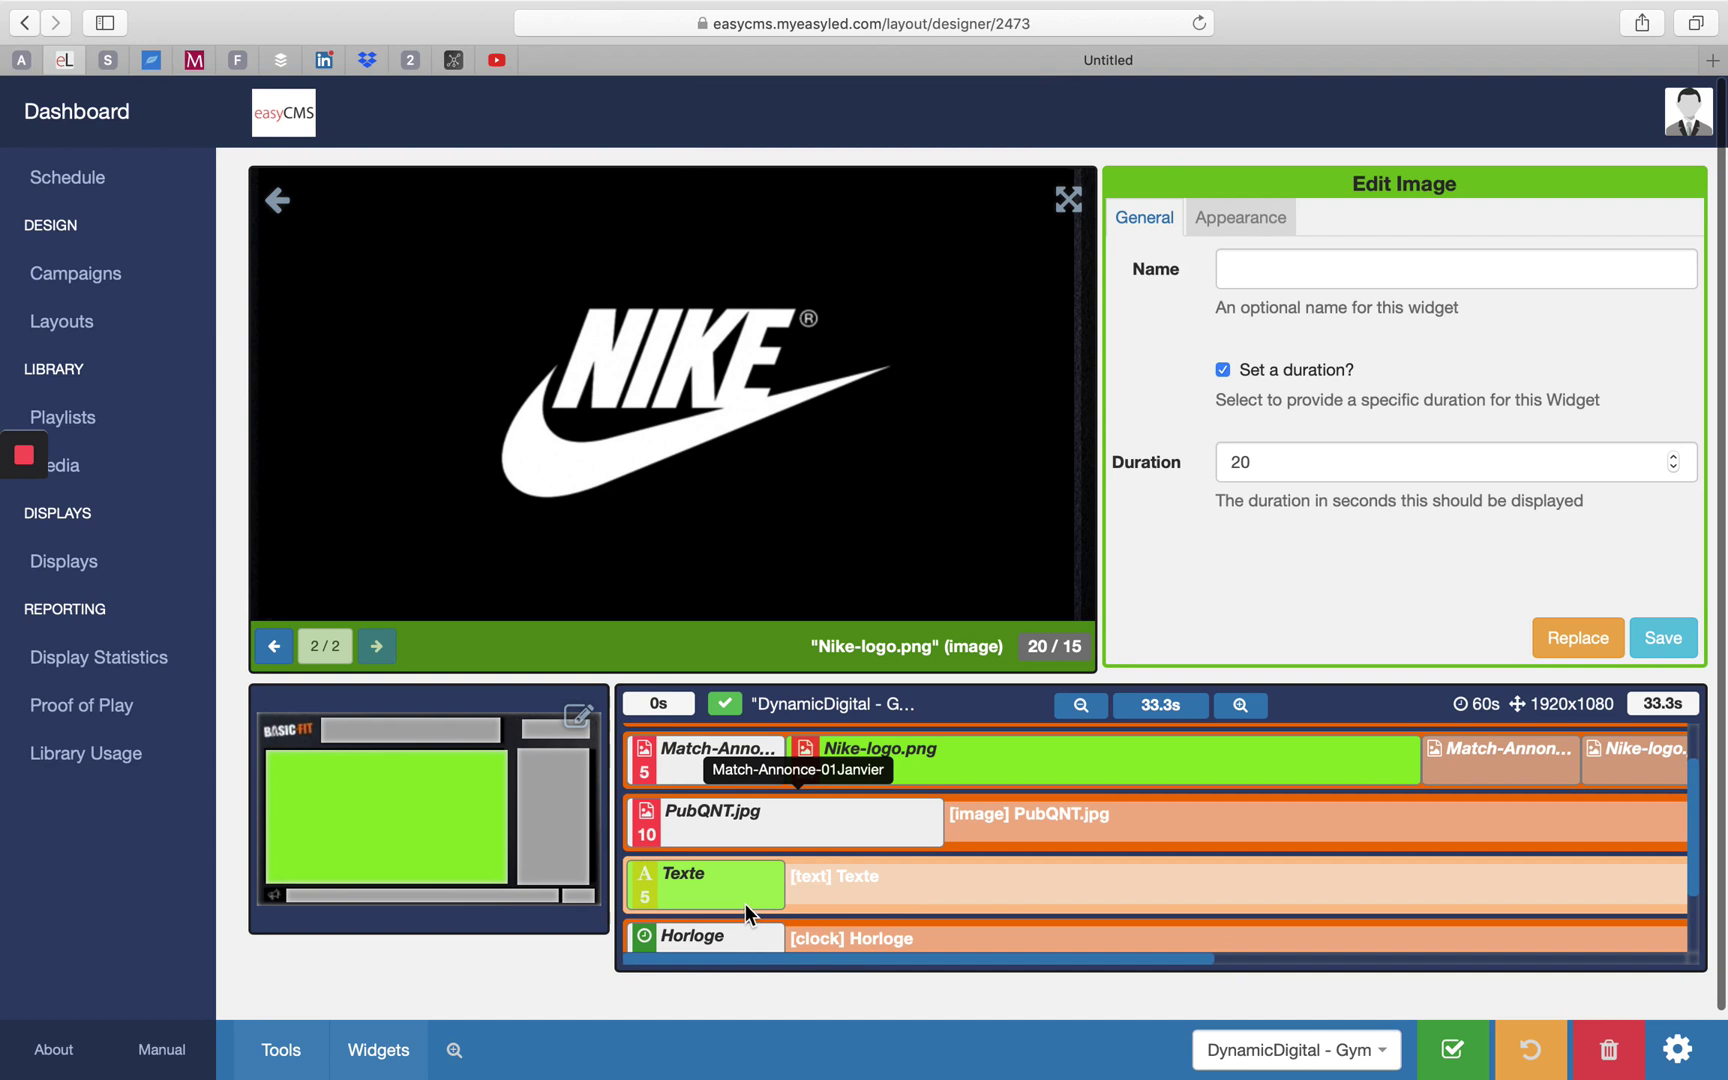
click(745, 905)
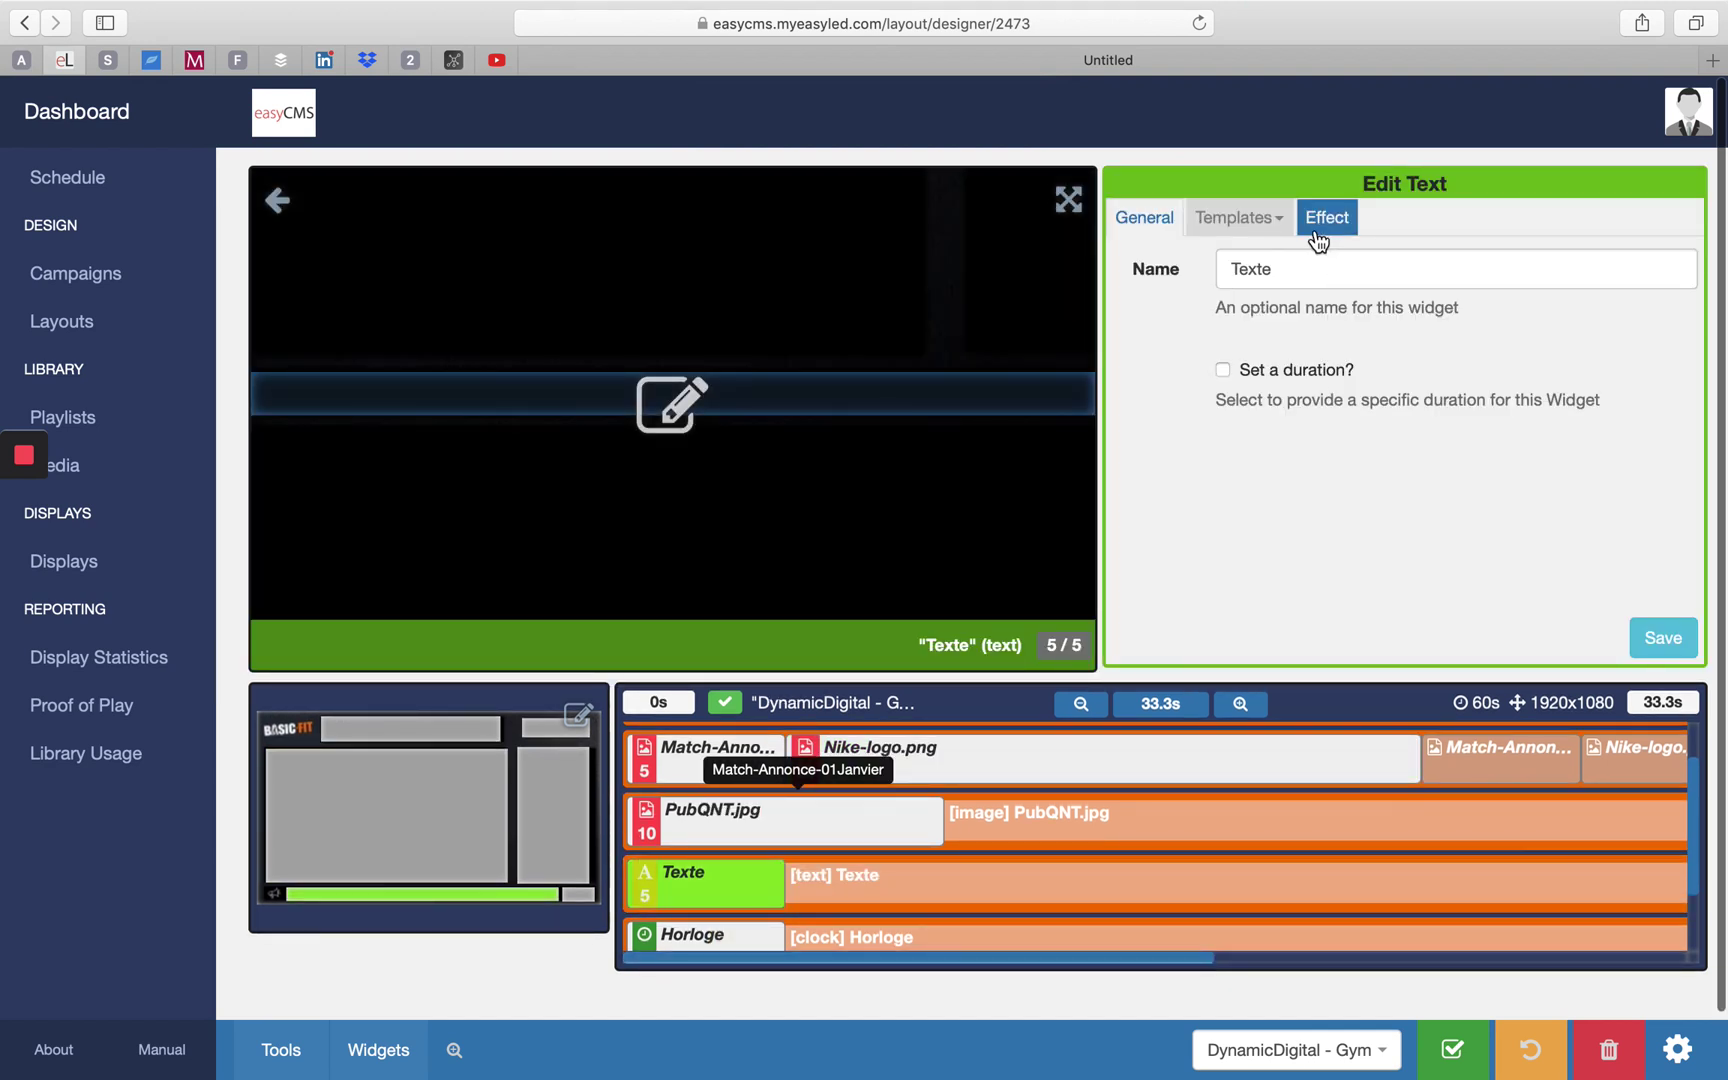
click(1231, 230)
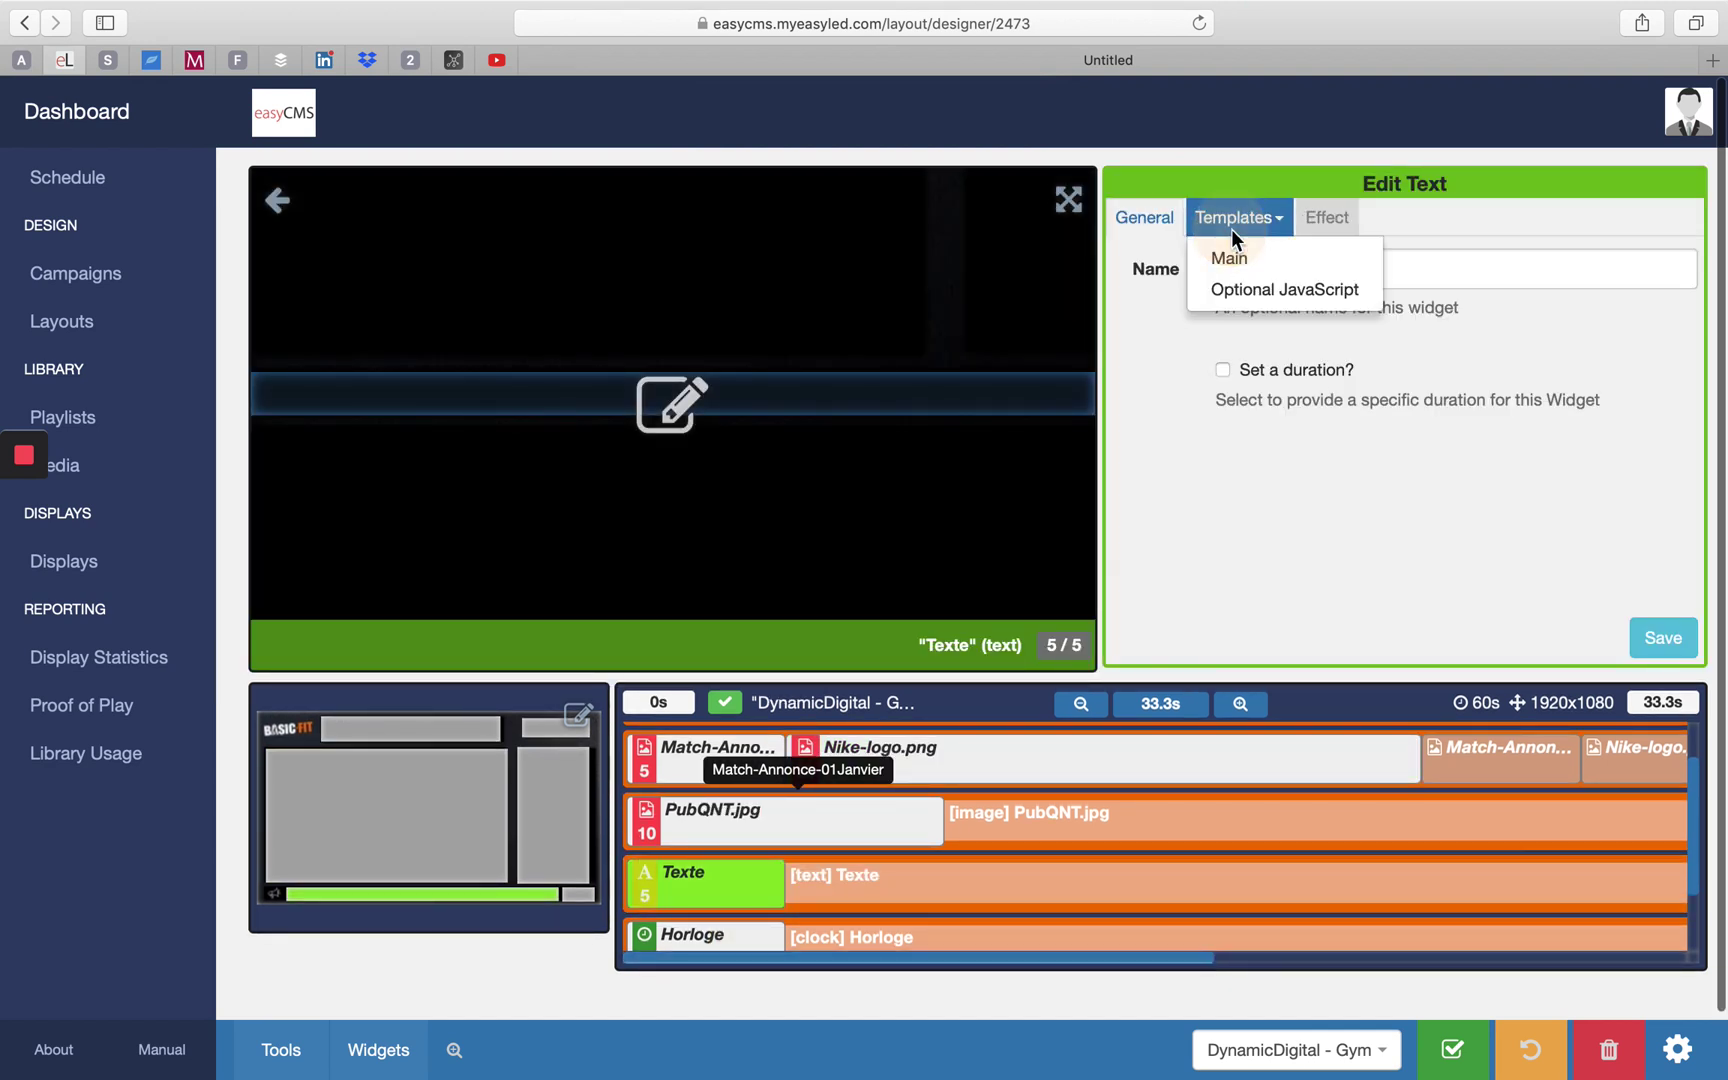
Change the Horloge widget's clock type to Analogue and save the widget
click(700, 944)
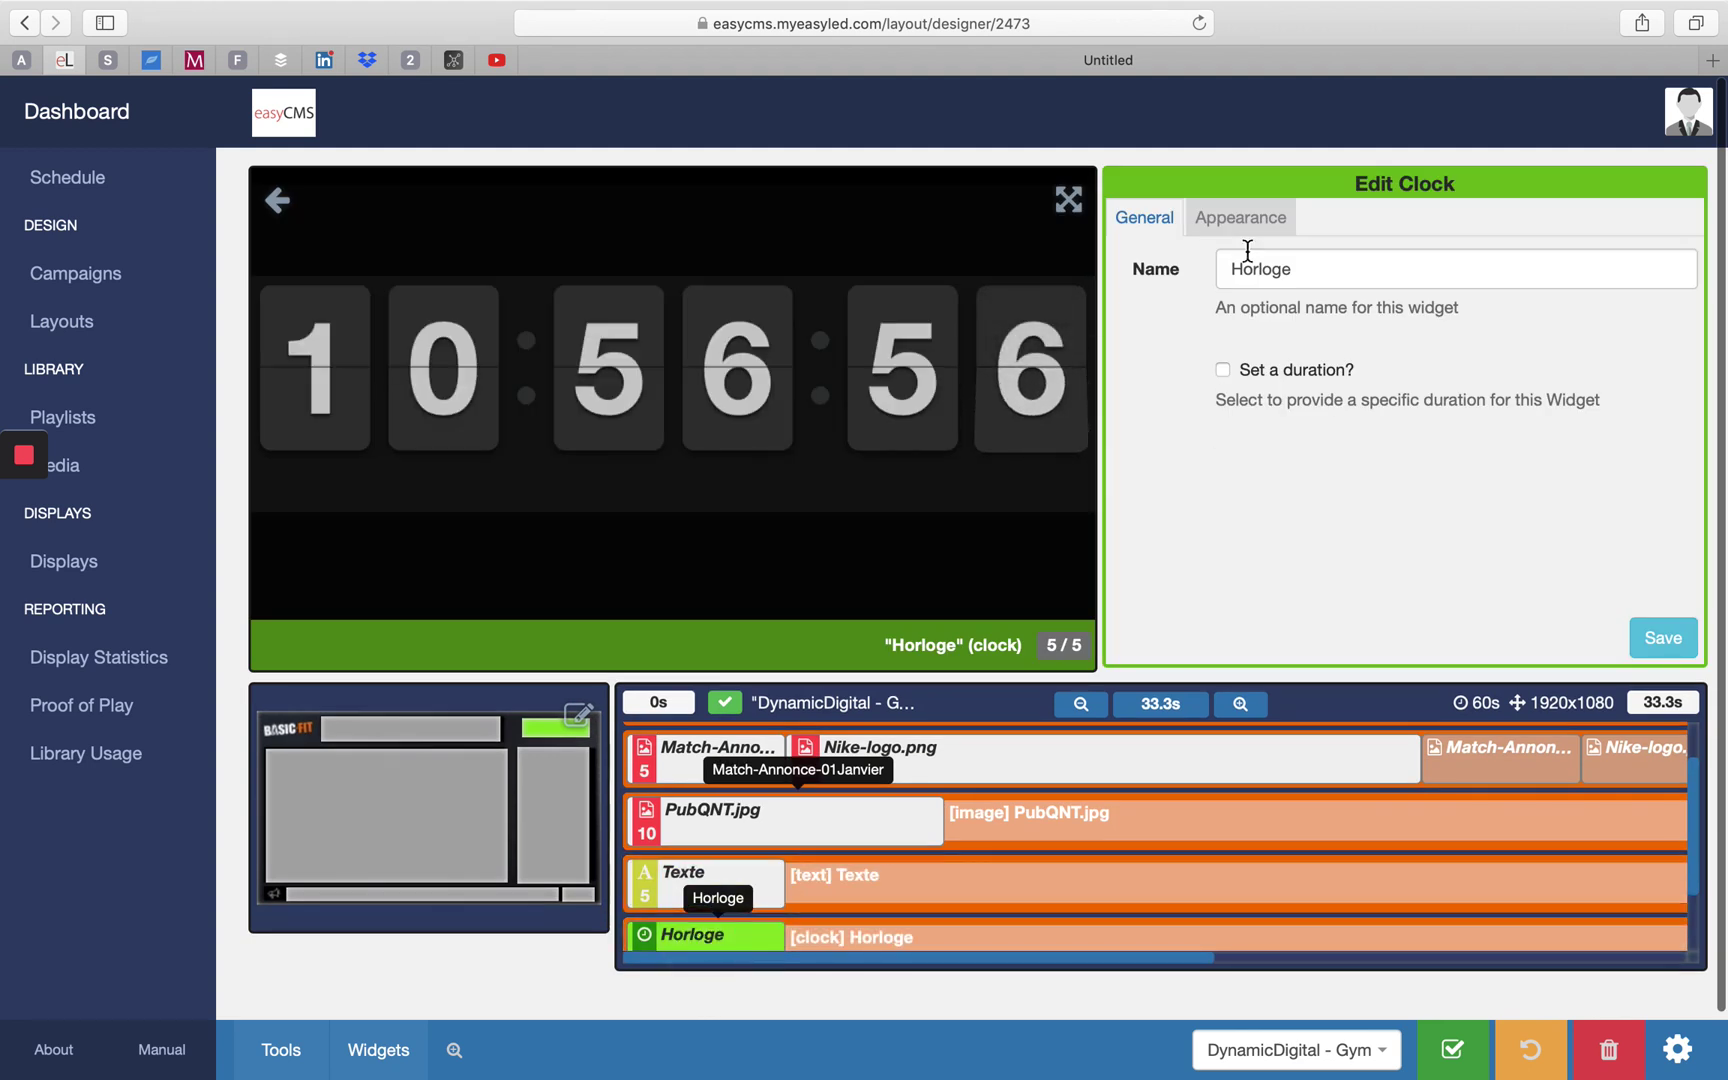
click(1262, 220)
click(1268, 258)
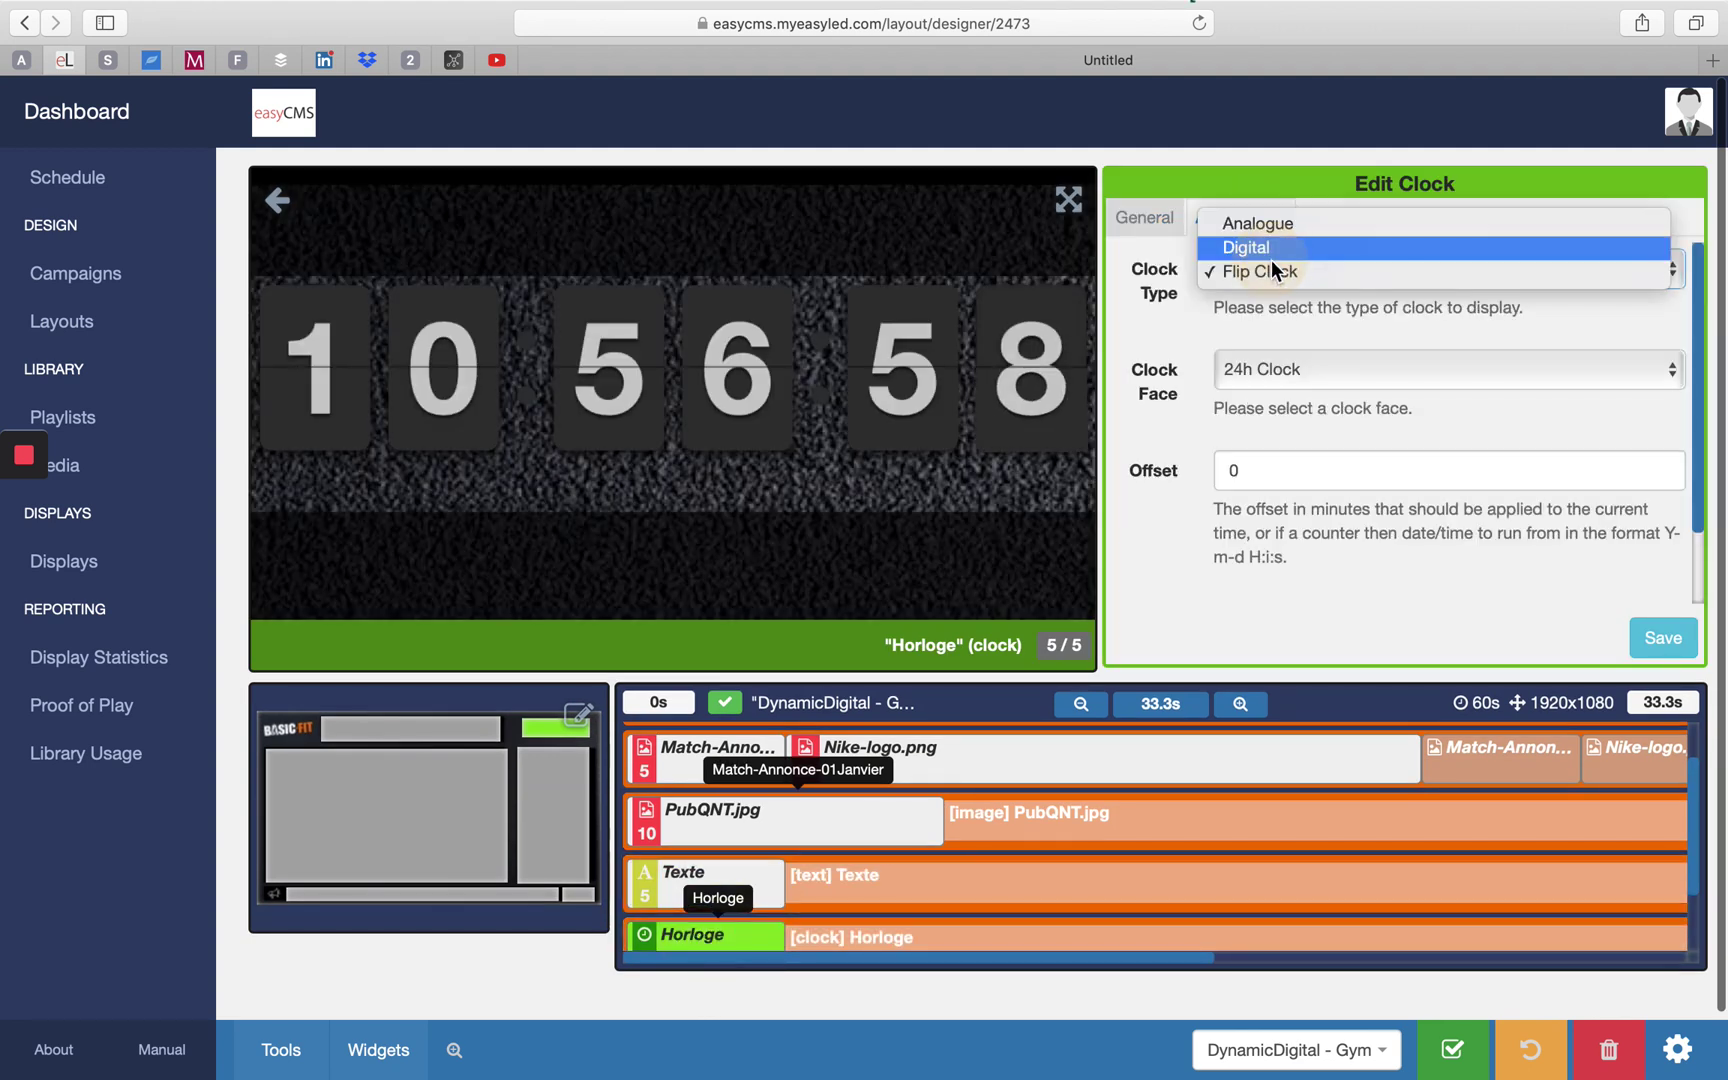
click(1274, 234)
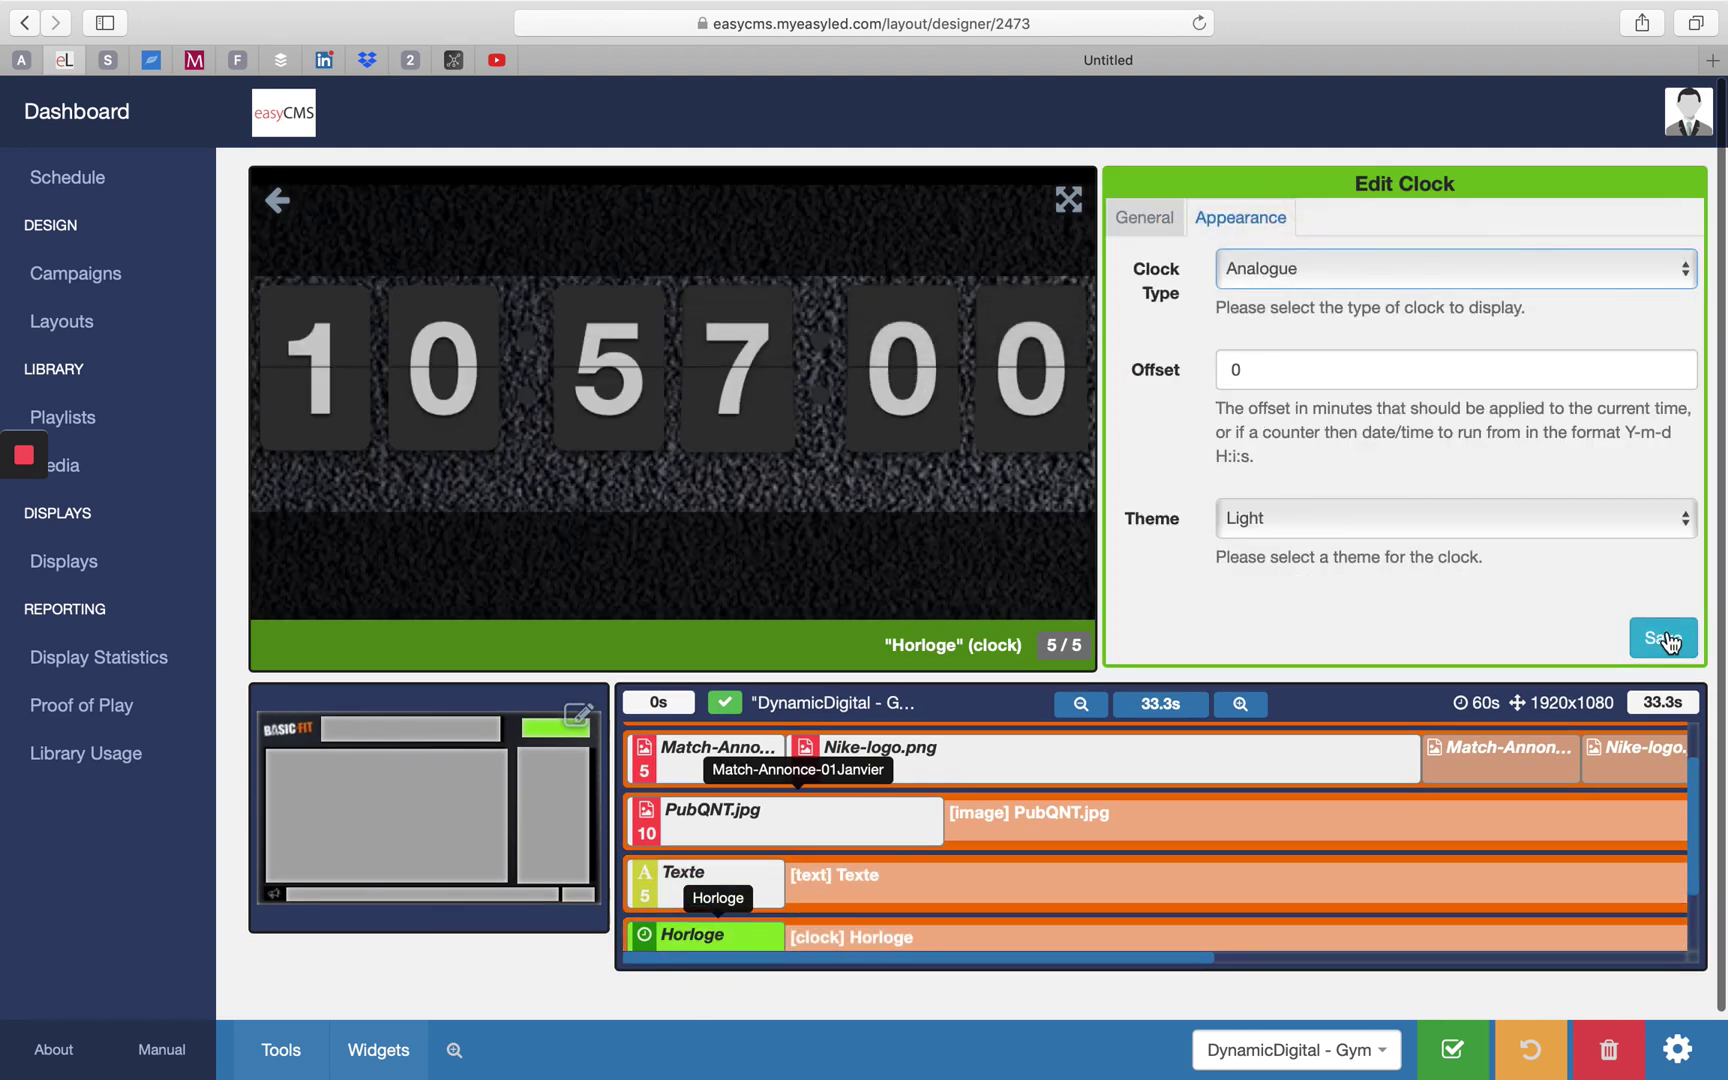
click(1652, 628)
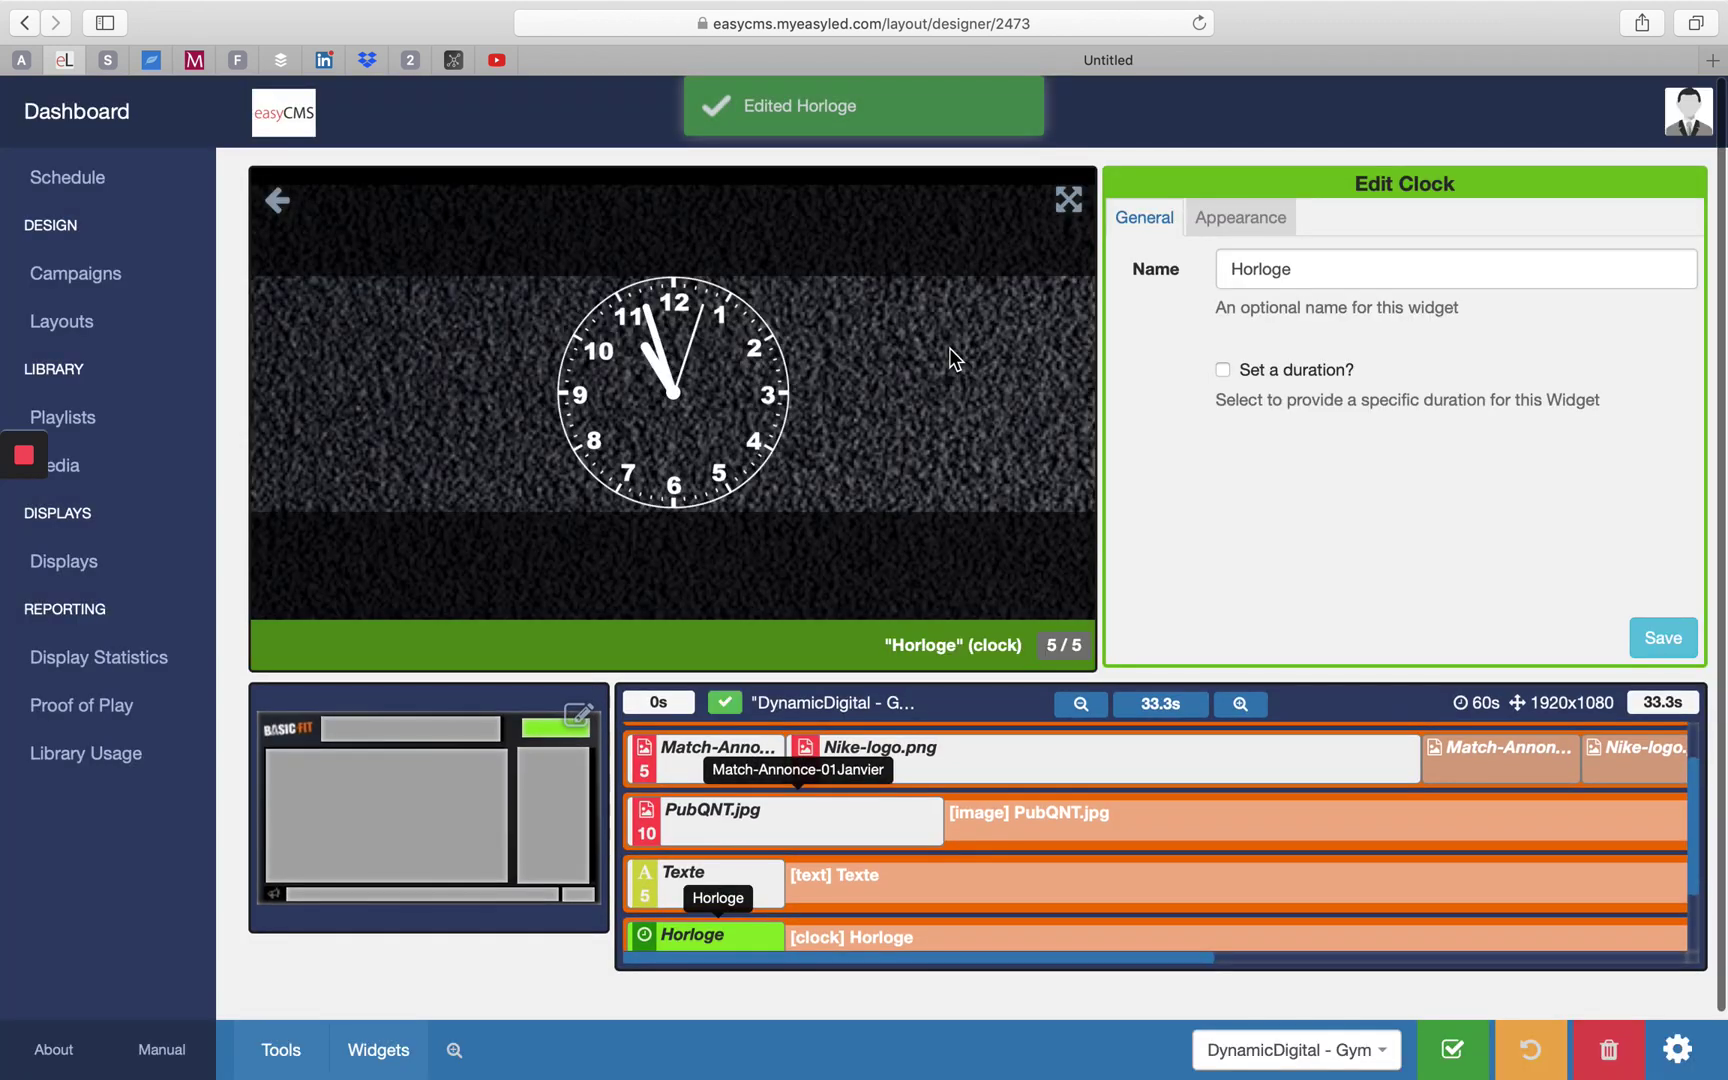
Review the clock types offered for the Horloge widget without changing them, and return to the whole layout preview
click(1254, 231)
click(1256, 276)
click(1183, 305)
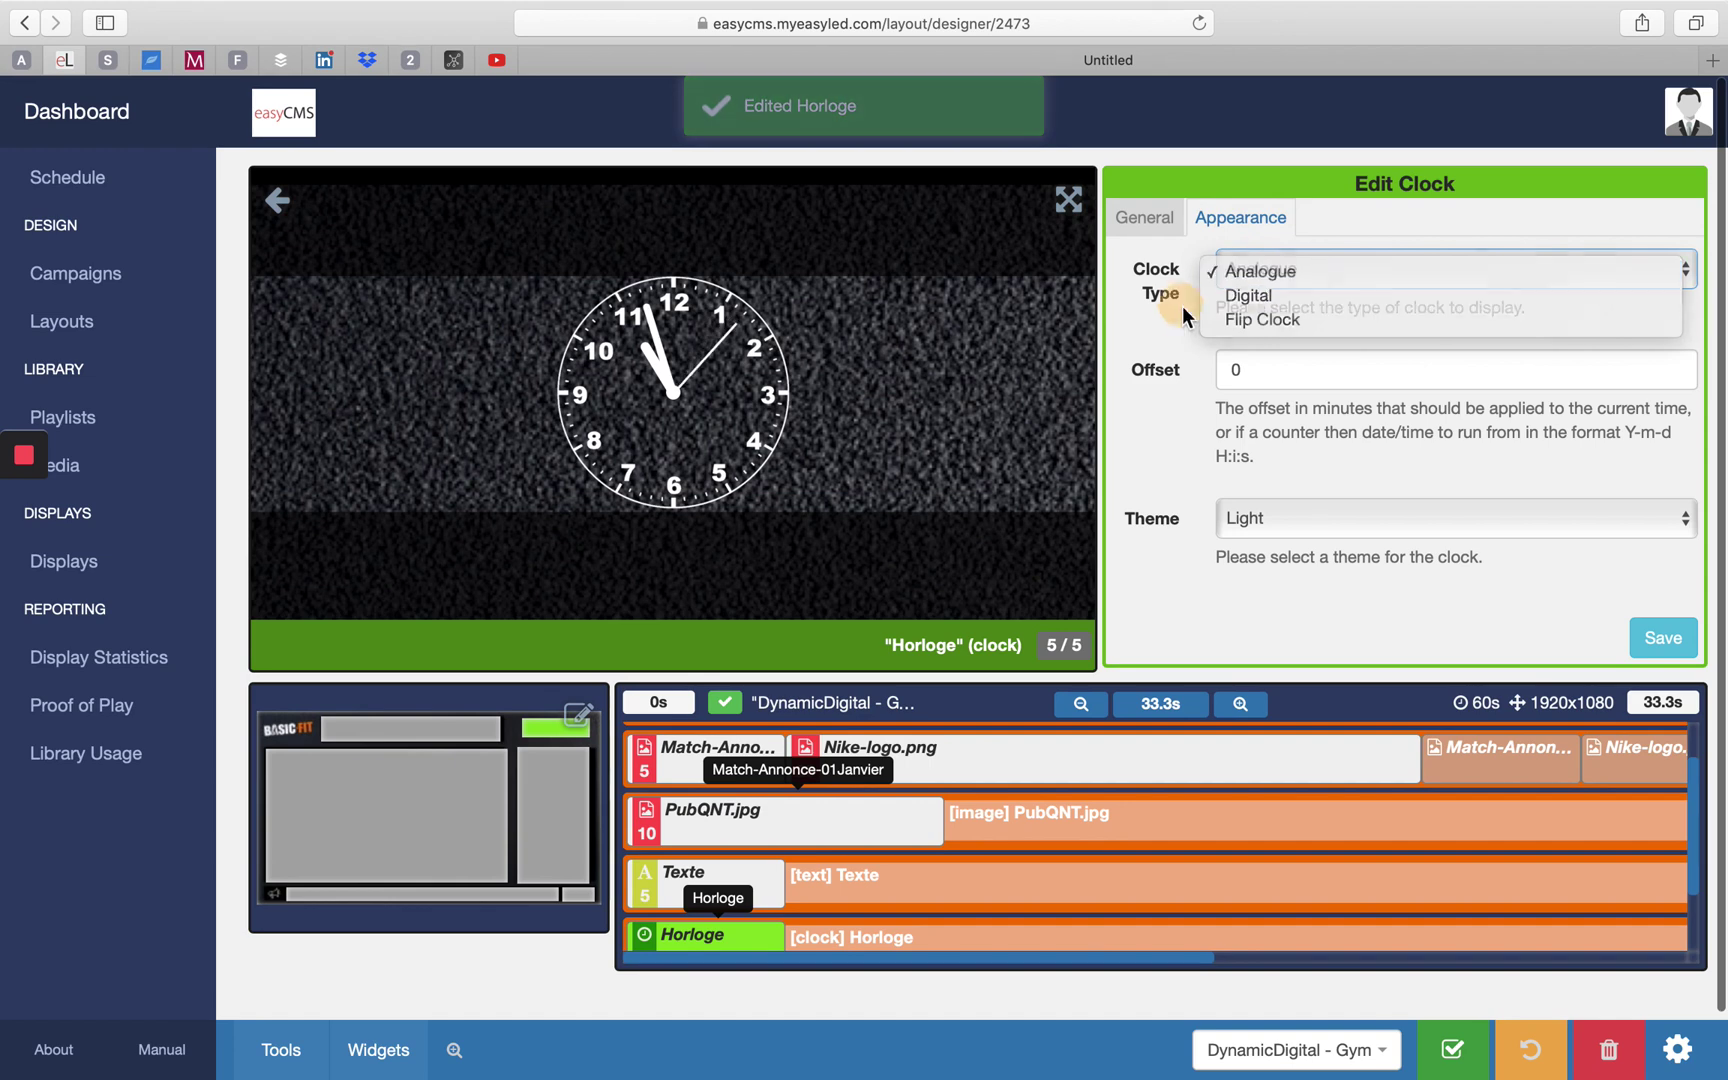
click(276, 200)
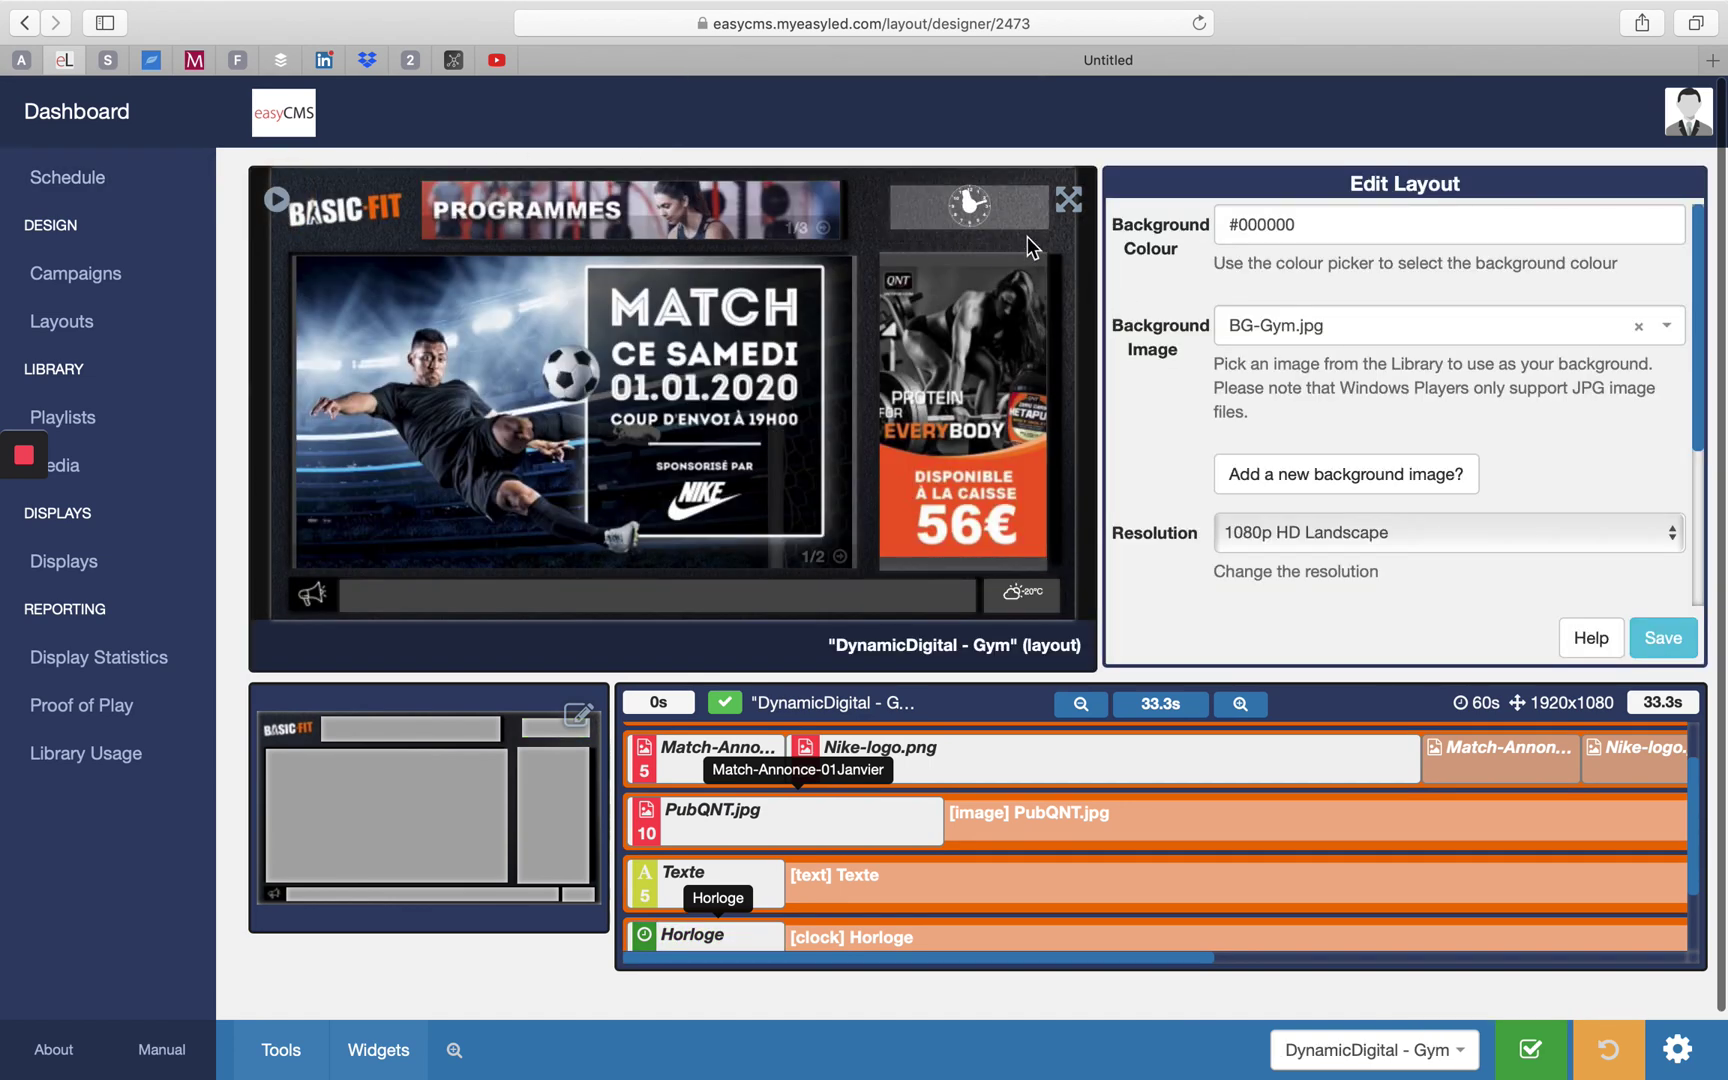
Change the Horloge widget's clock type to Flip Clock, save the widget, and return to the whole layout preview
click(993, 222)
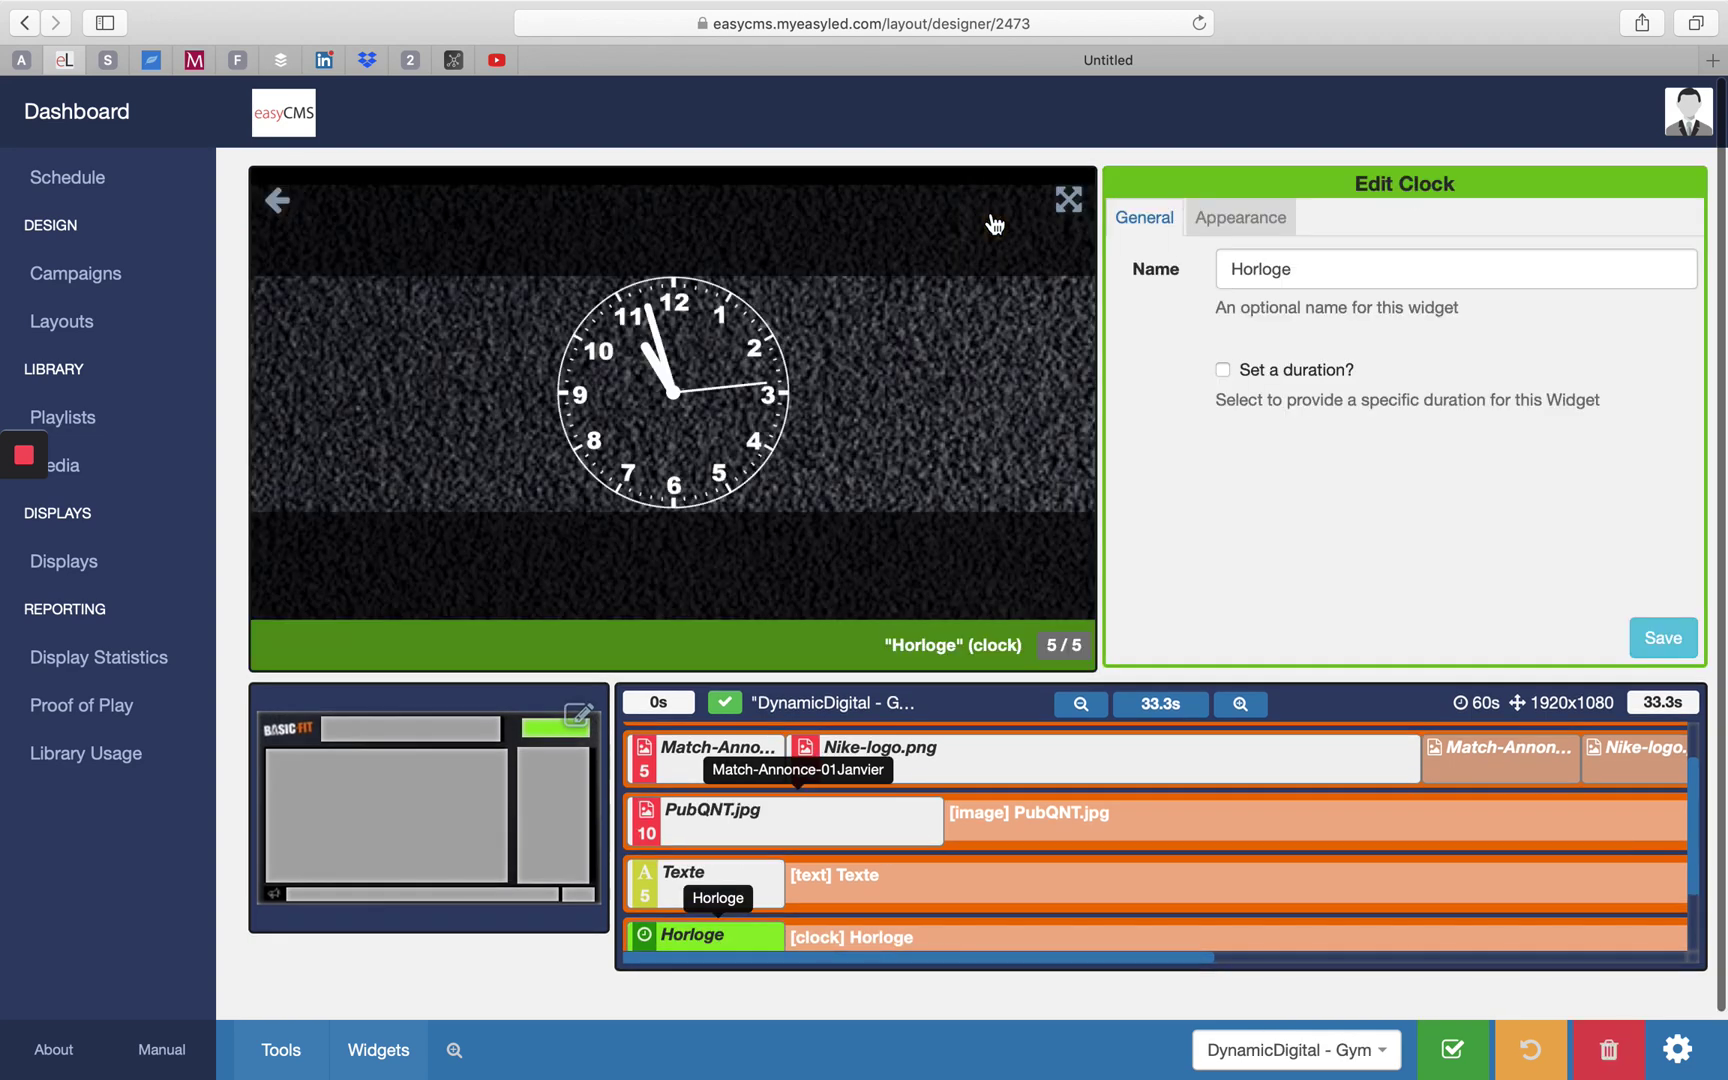
click(1287, 234)
click(1282, 270)
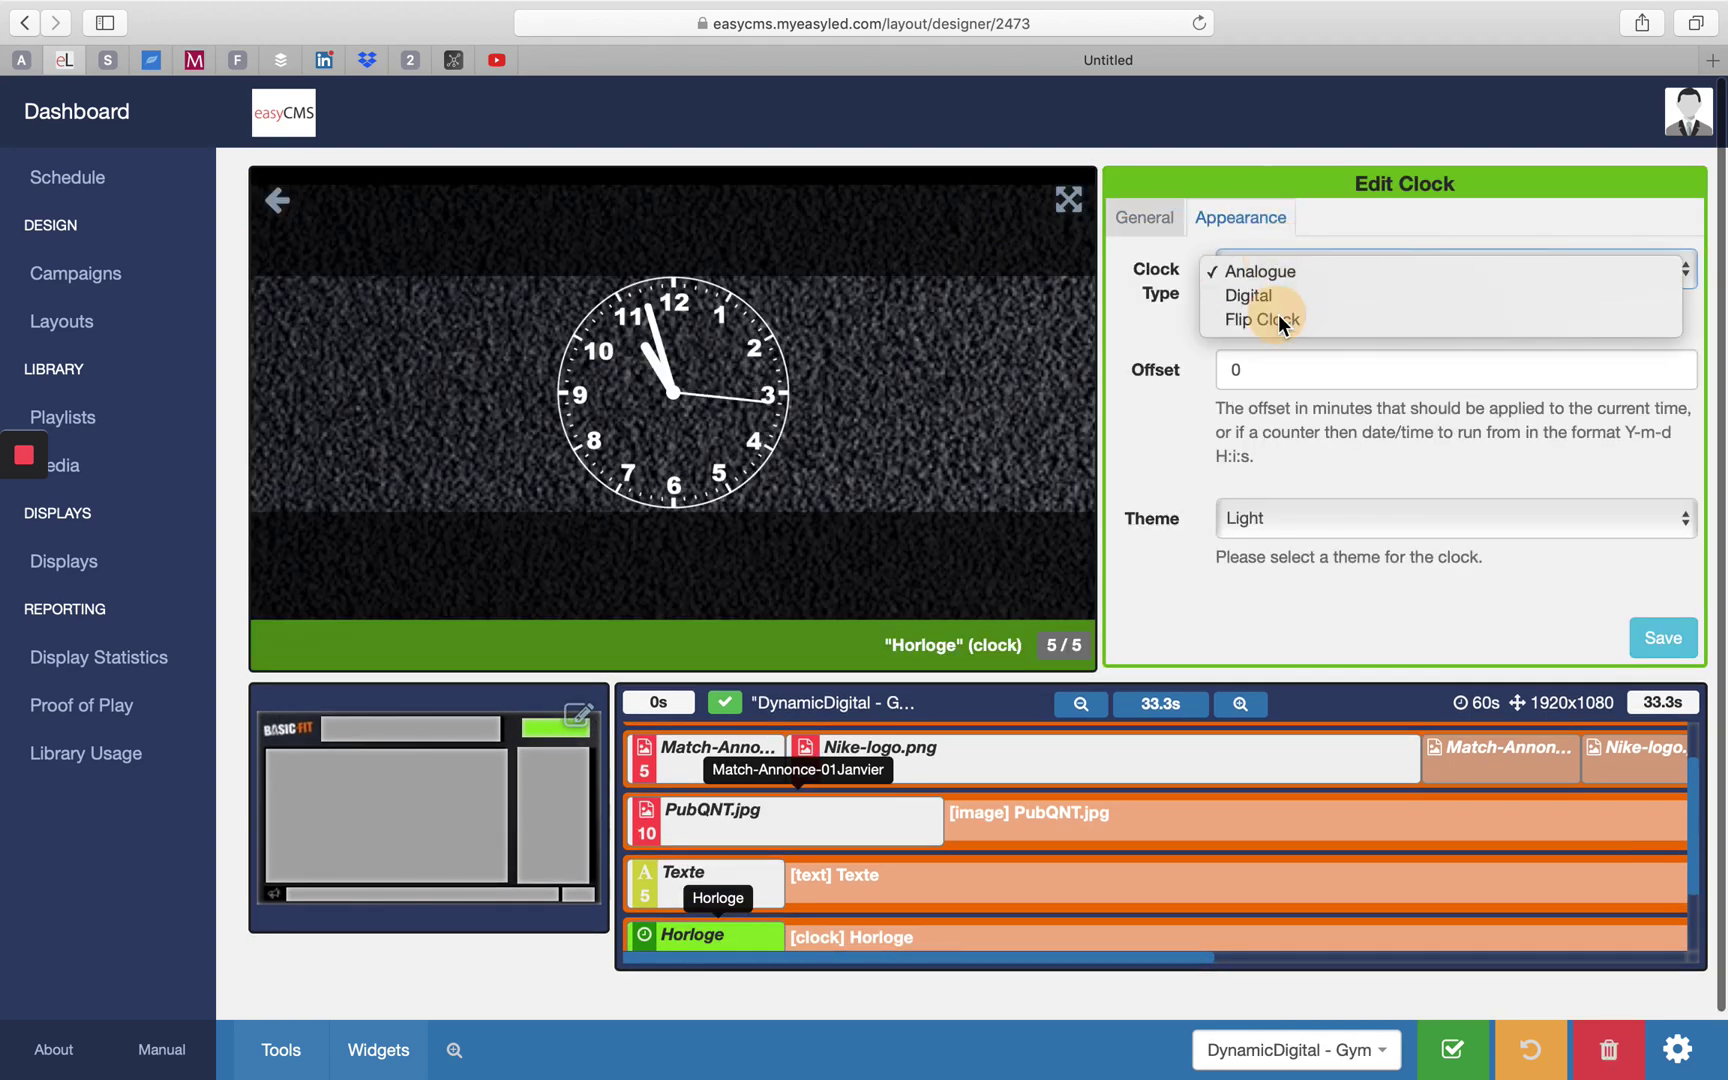
click(1275, 318)
click(1635, 640)
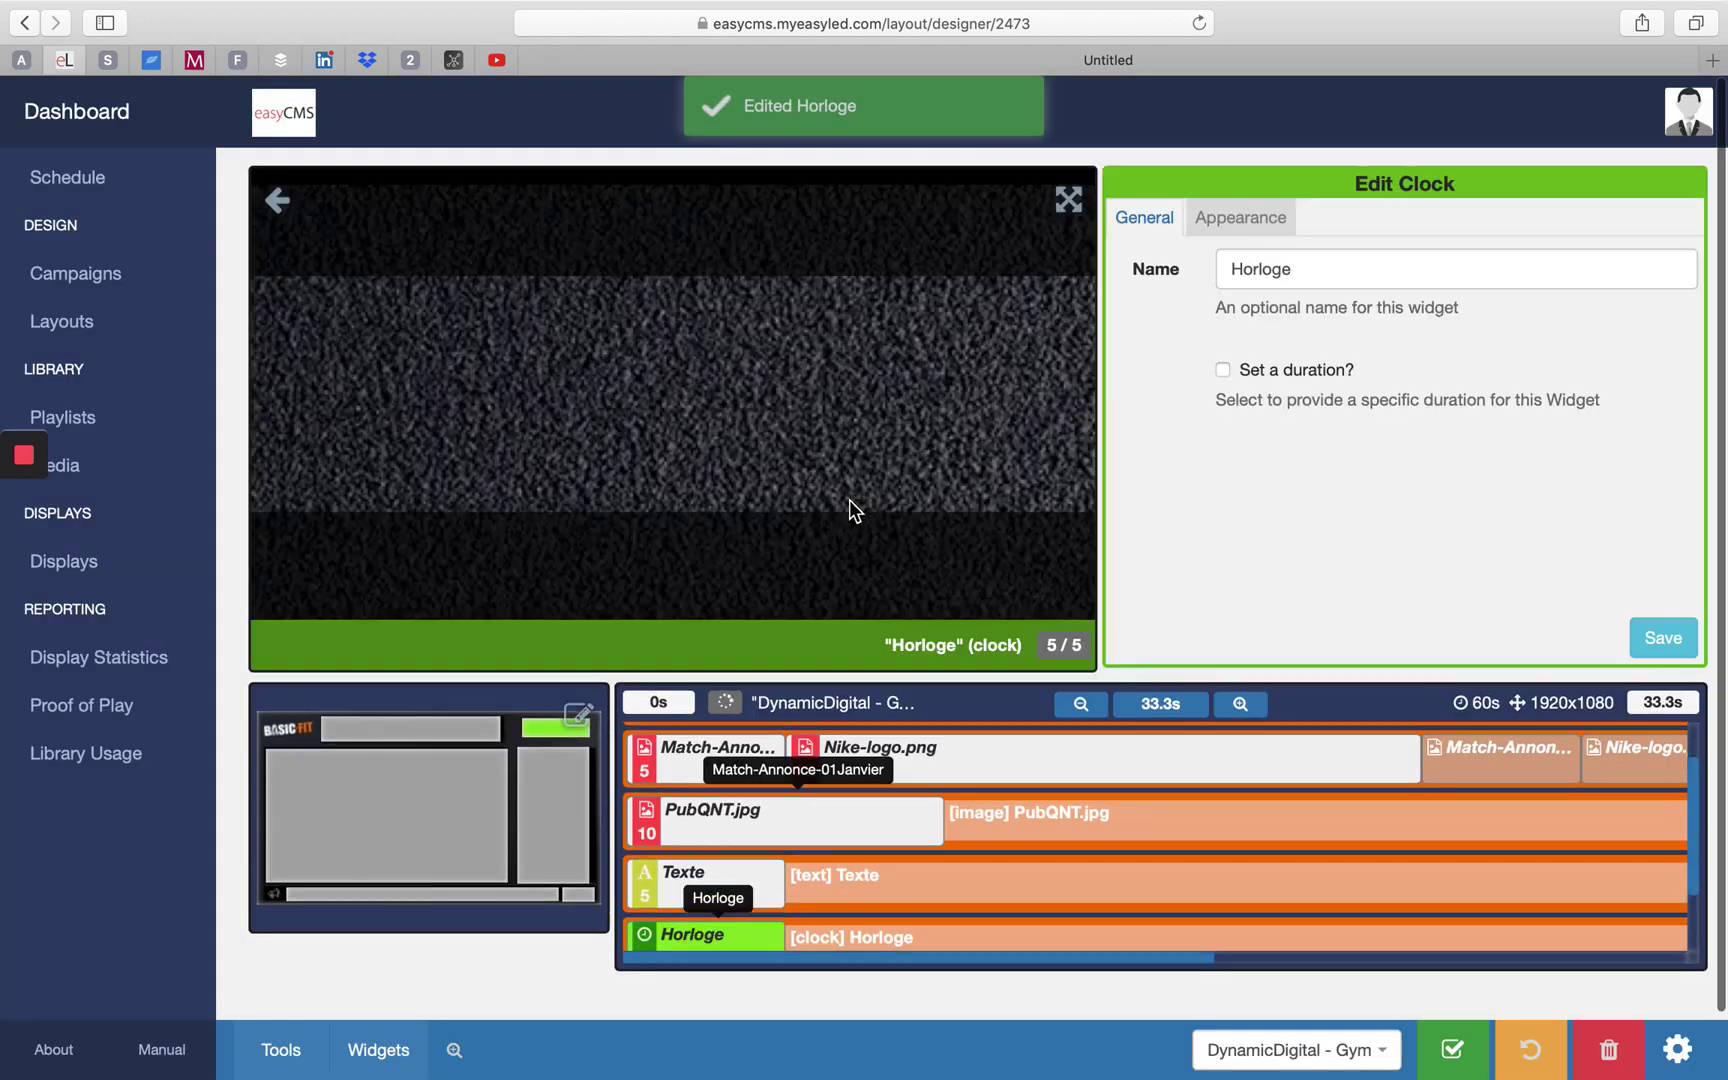
click(278, 206)
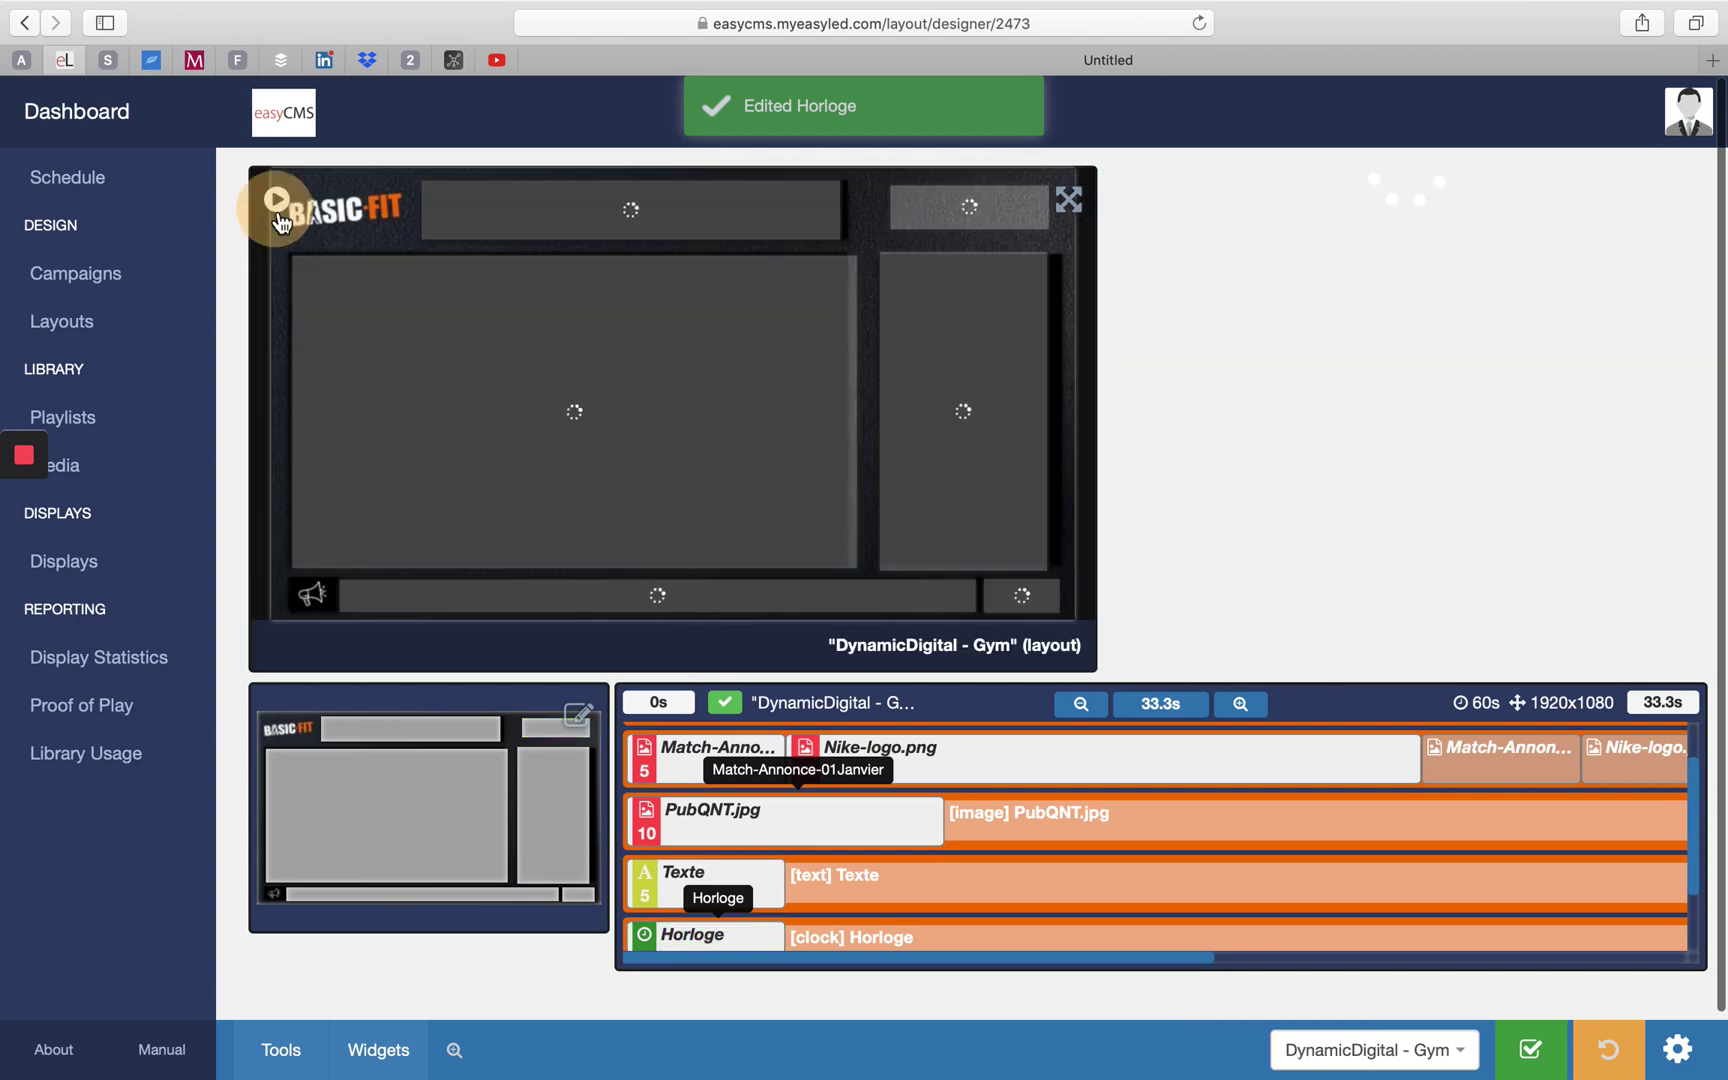
Rename the weather widget as Météo Bruxelles, save it, and return to the whole layout preview
scroll(716, 846, down, 2)
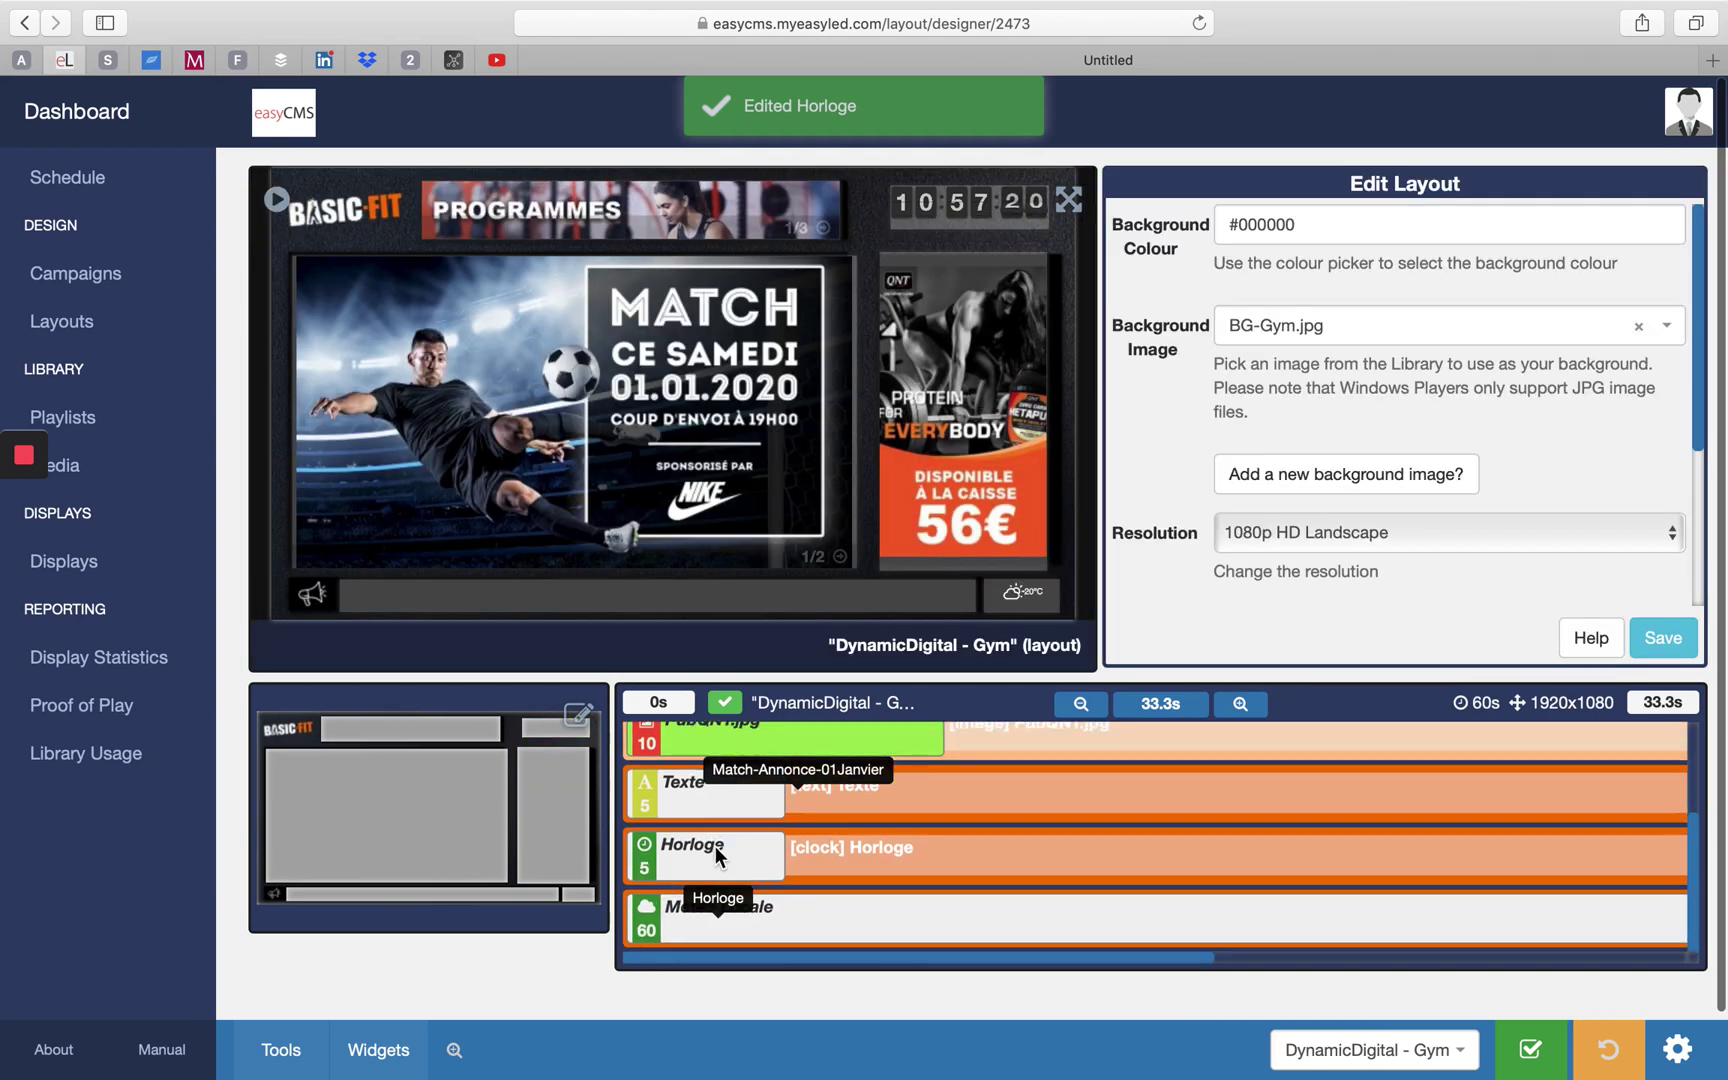
click(805, 932)
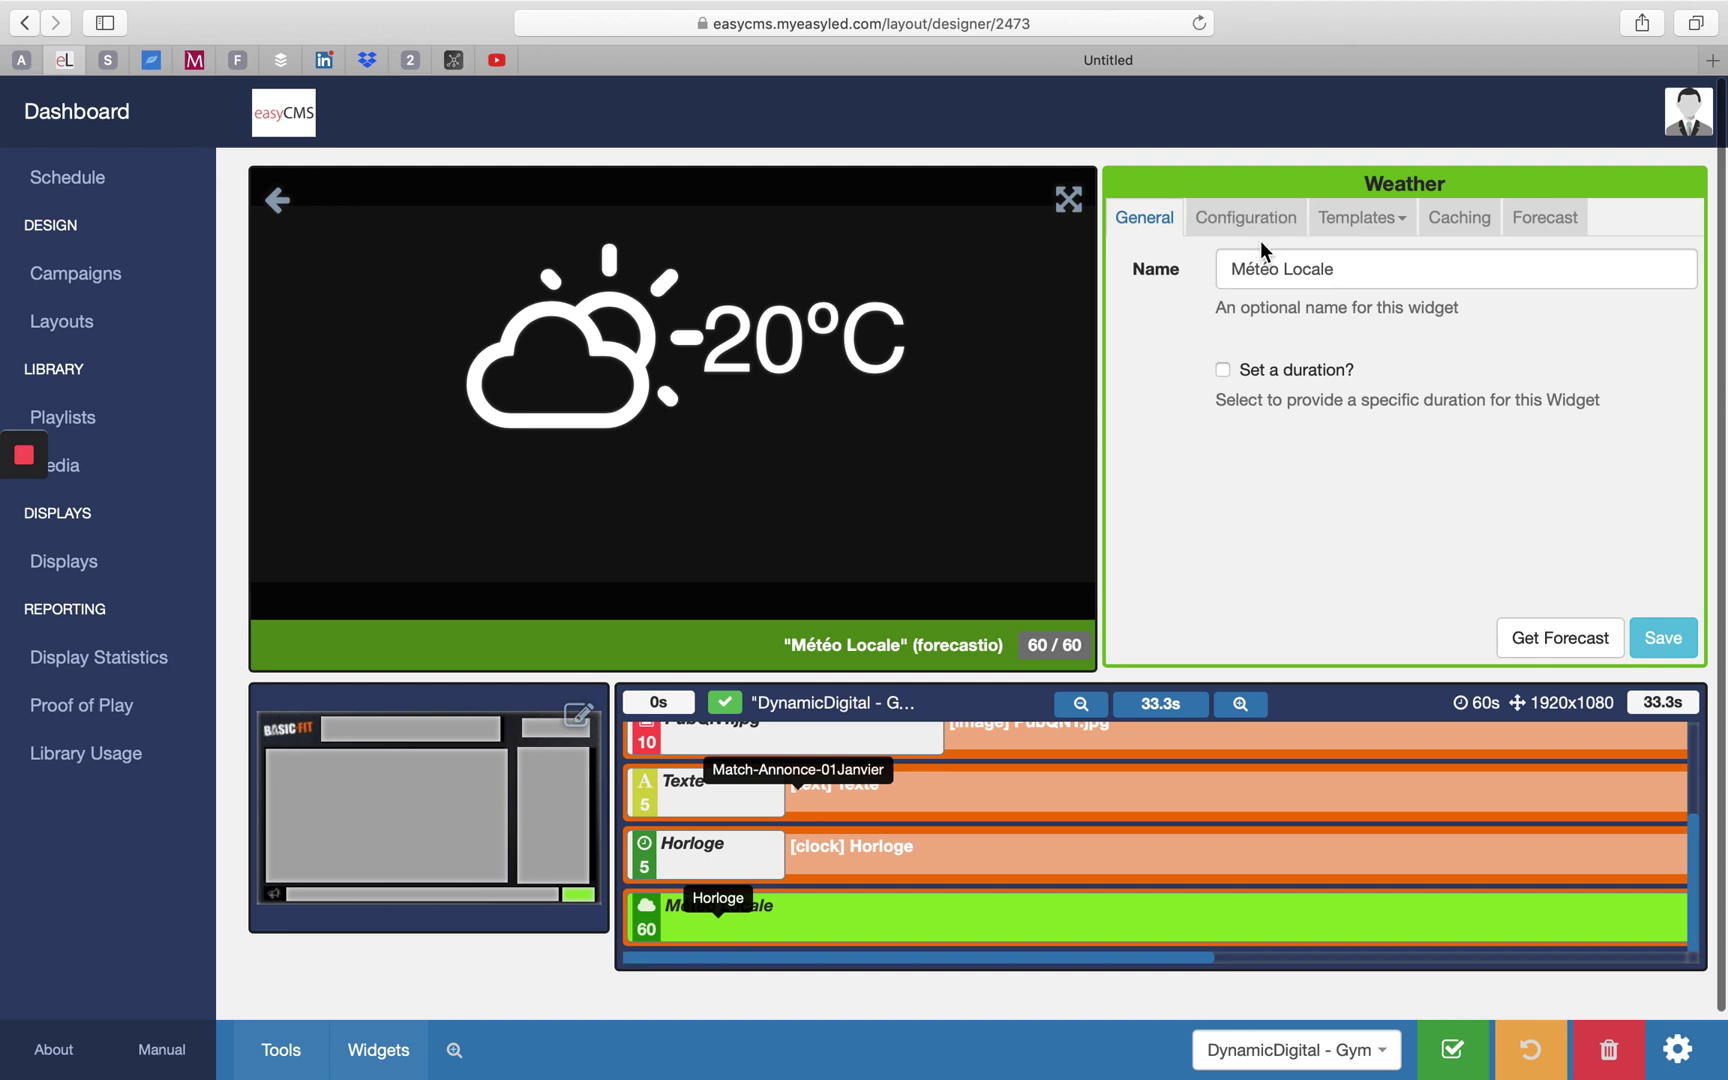
click(1292, 268)
drag(1400, 267, 1296, 268)
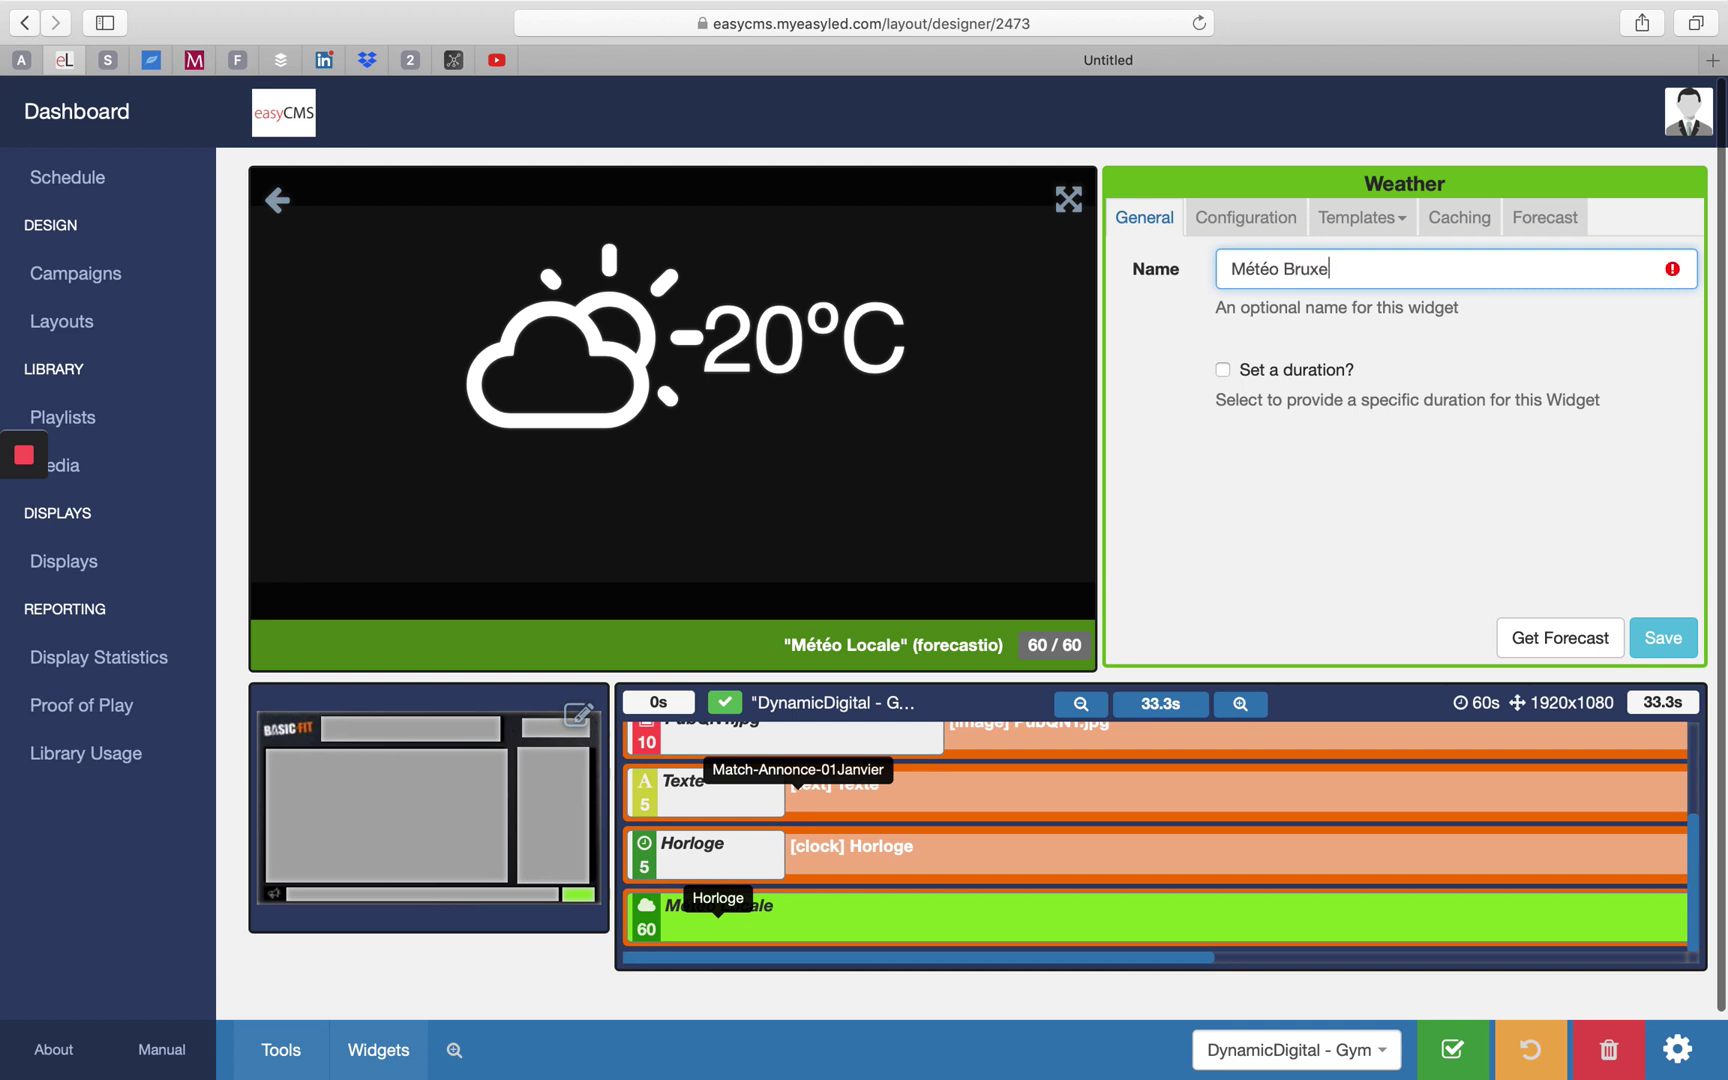
click(1663, 638)
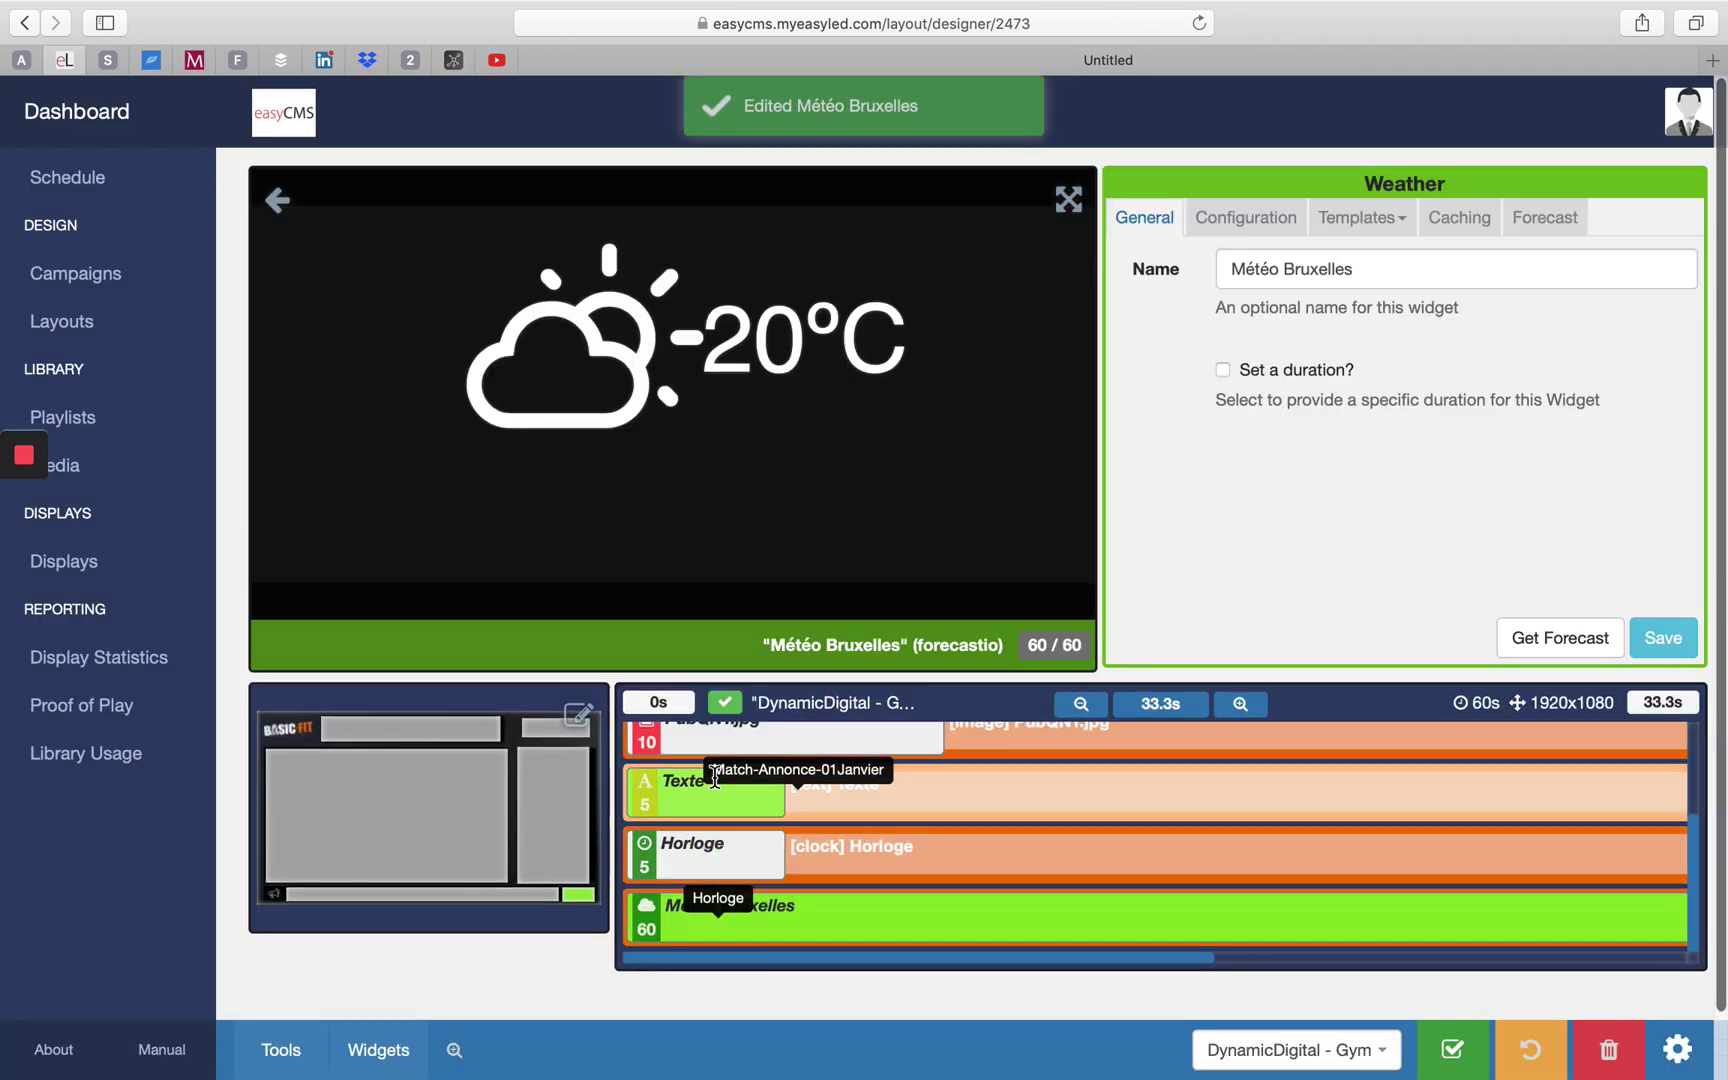
click(275, 203)
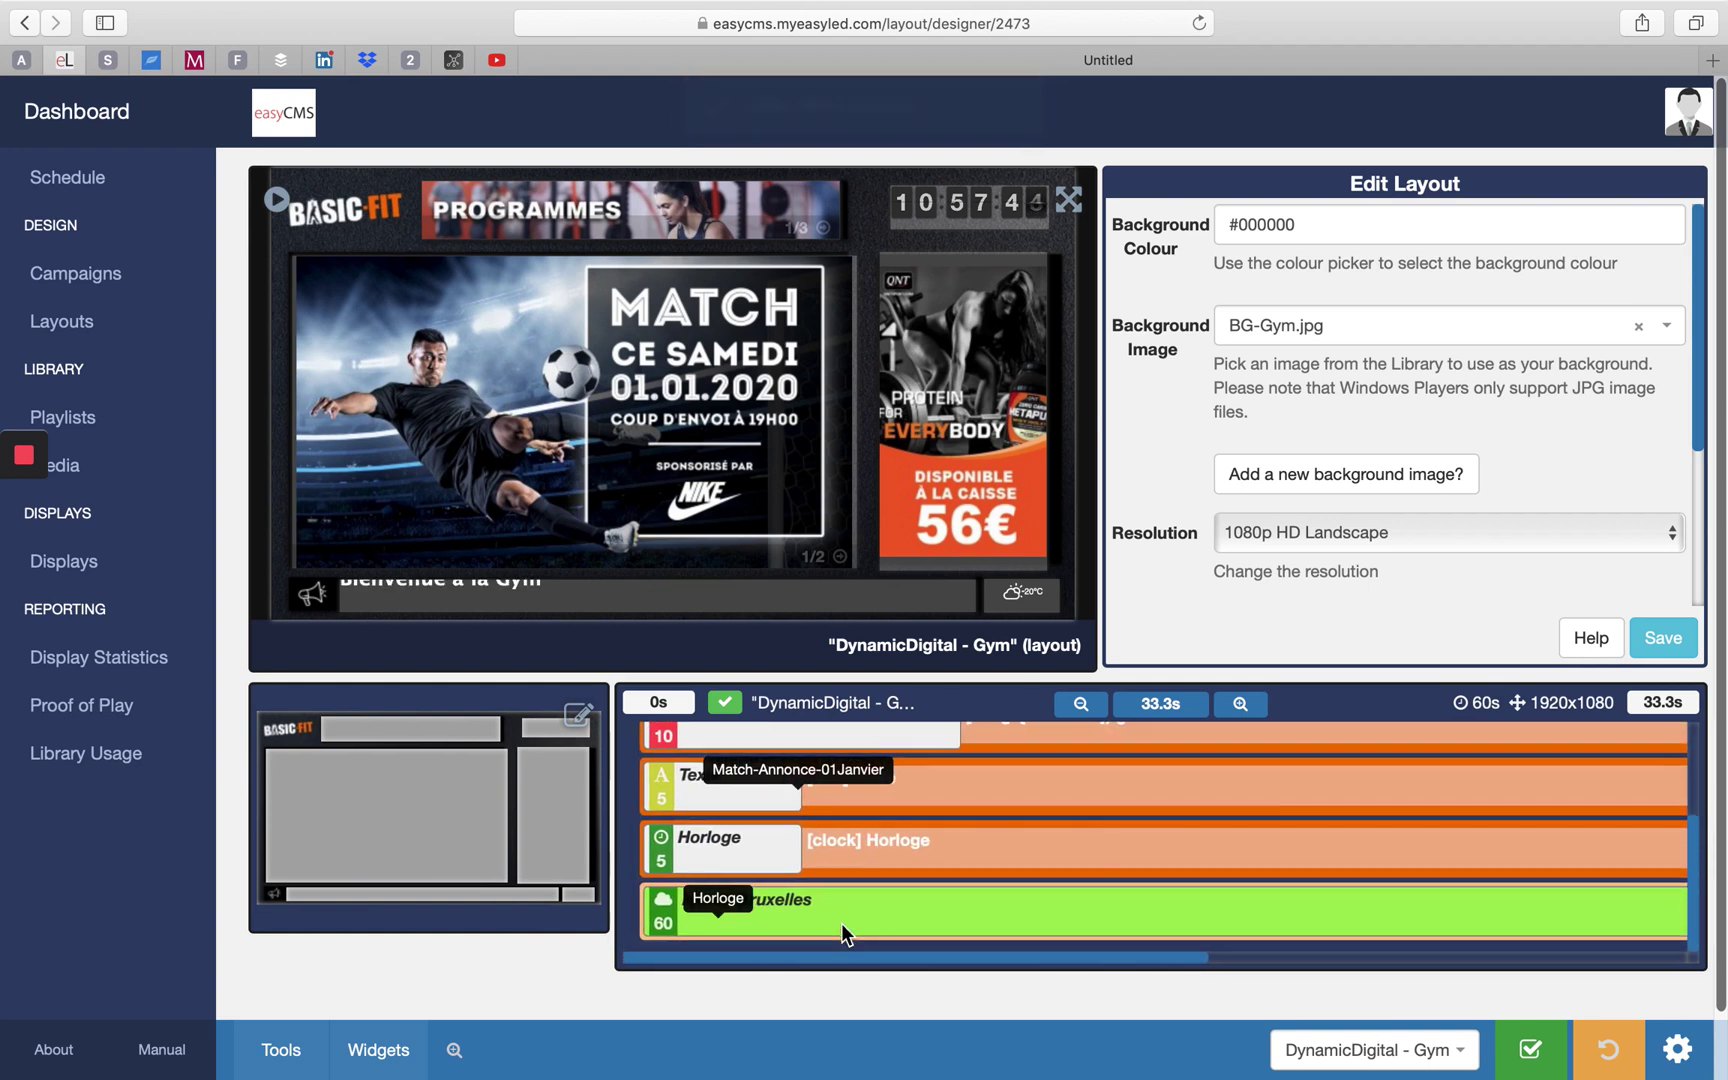
Rename the ticker region's text widget as Texte de bienvenue, save it, and return to the whole layout preview
scroll(841, 923, up, 3)
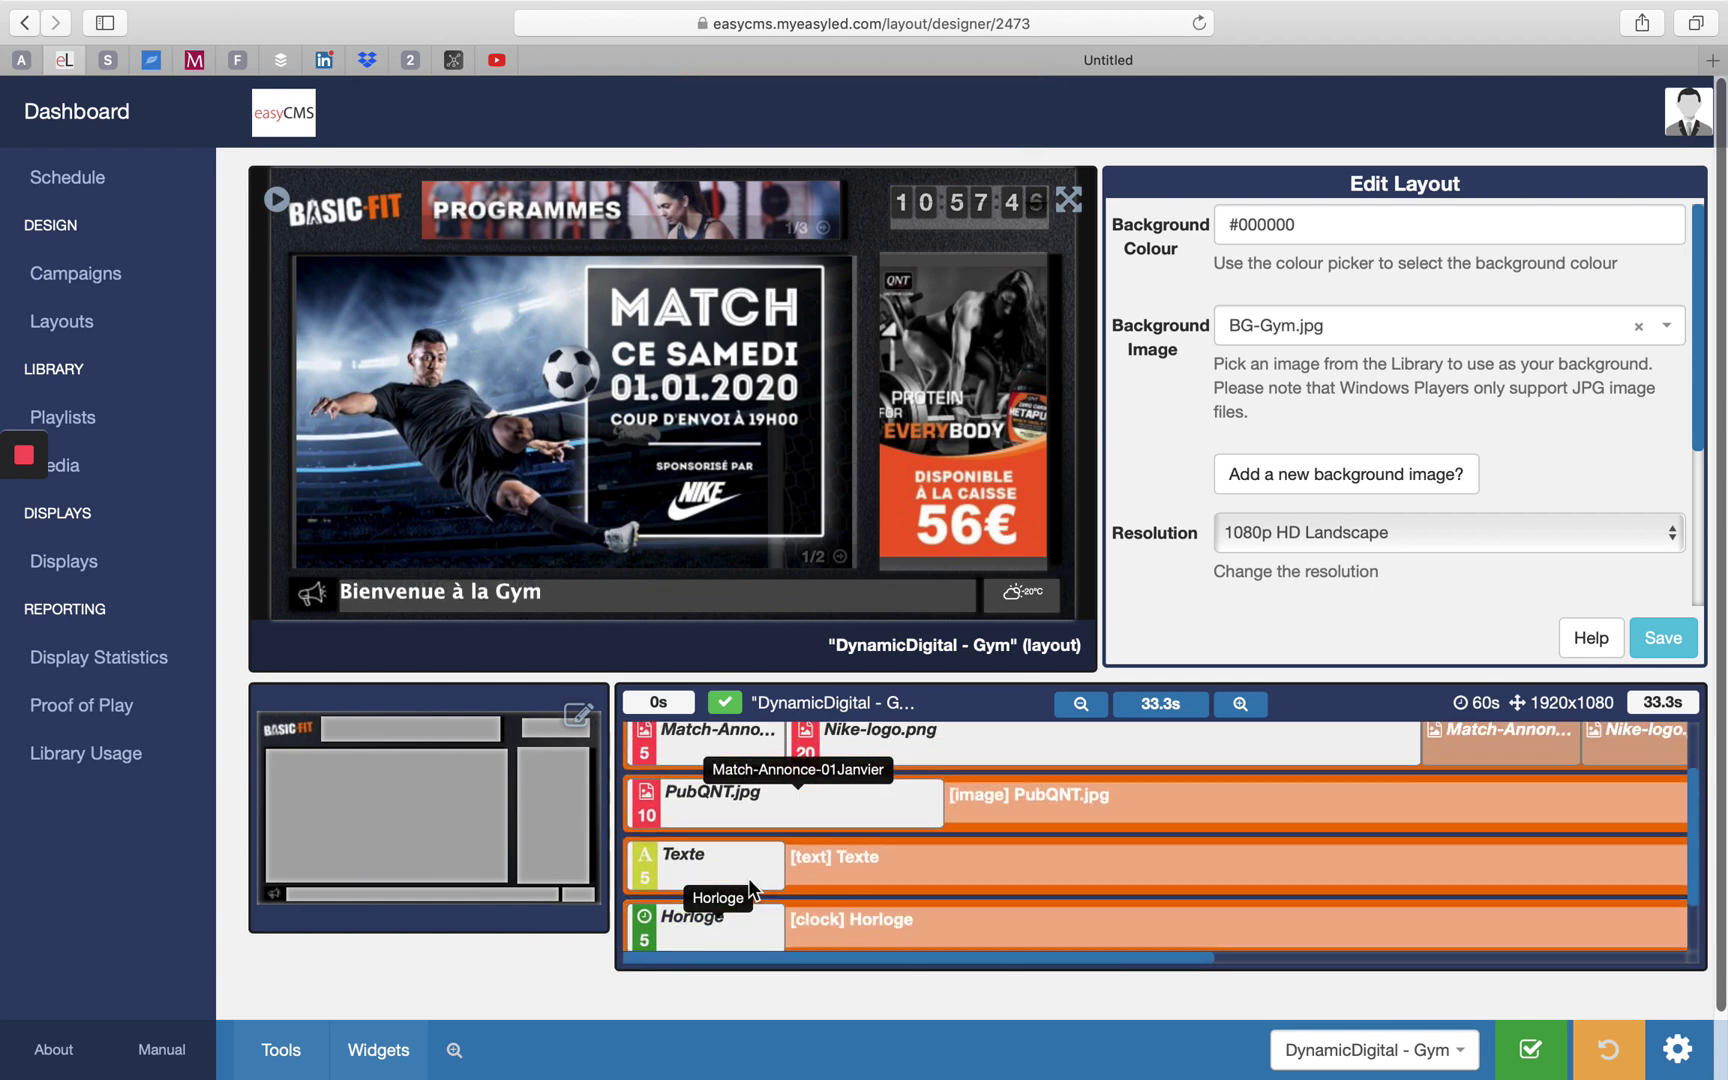
click(751, 884)
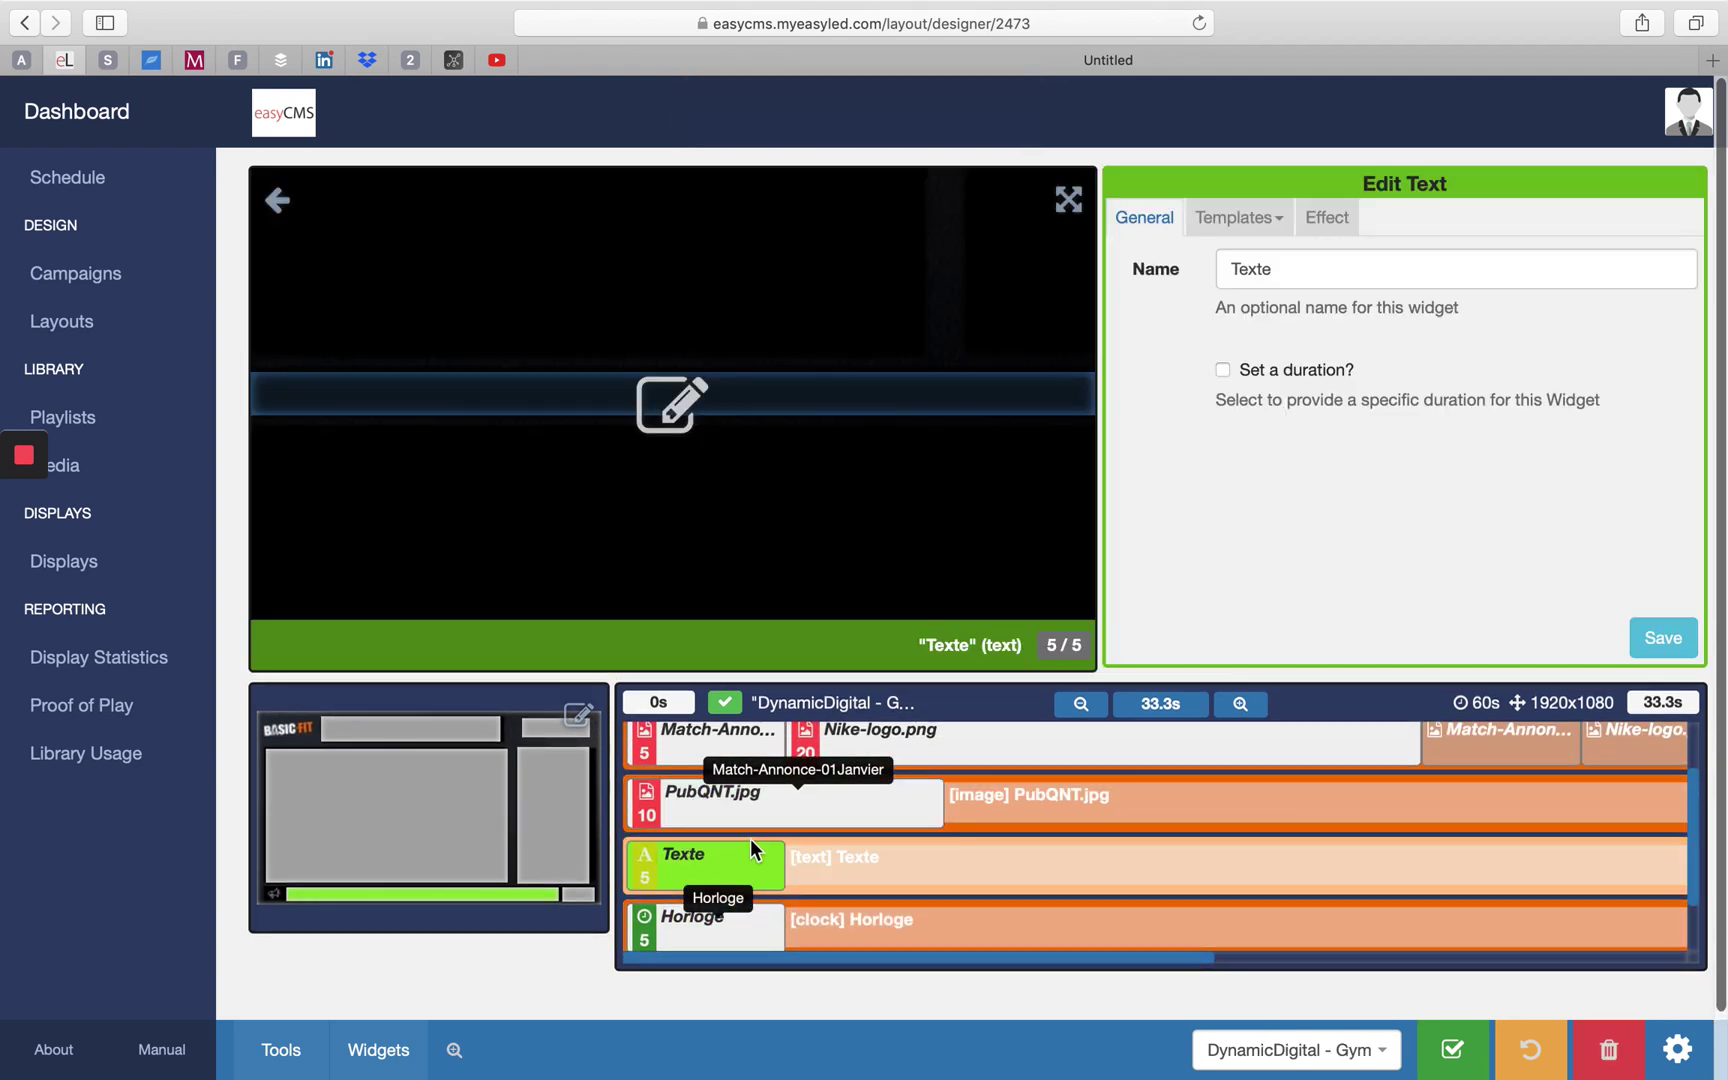
click(1339, 276)
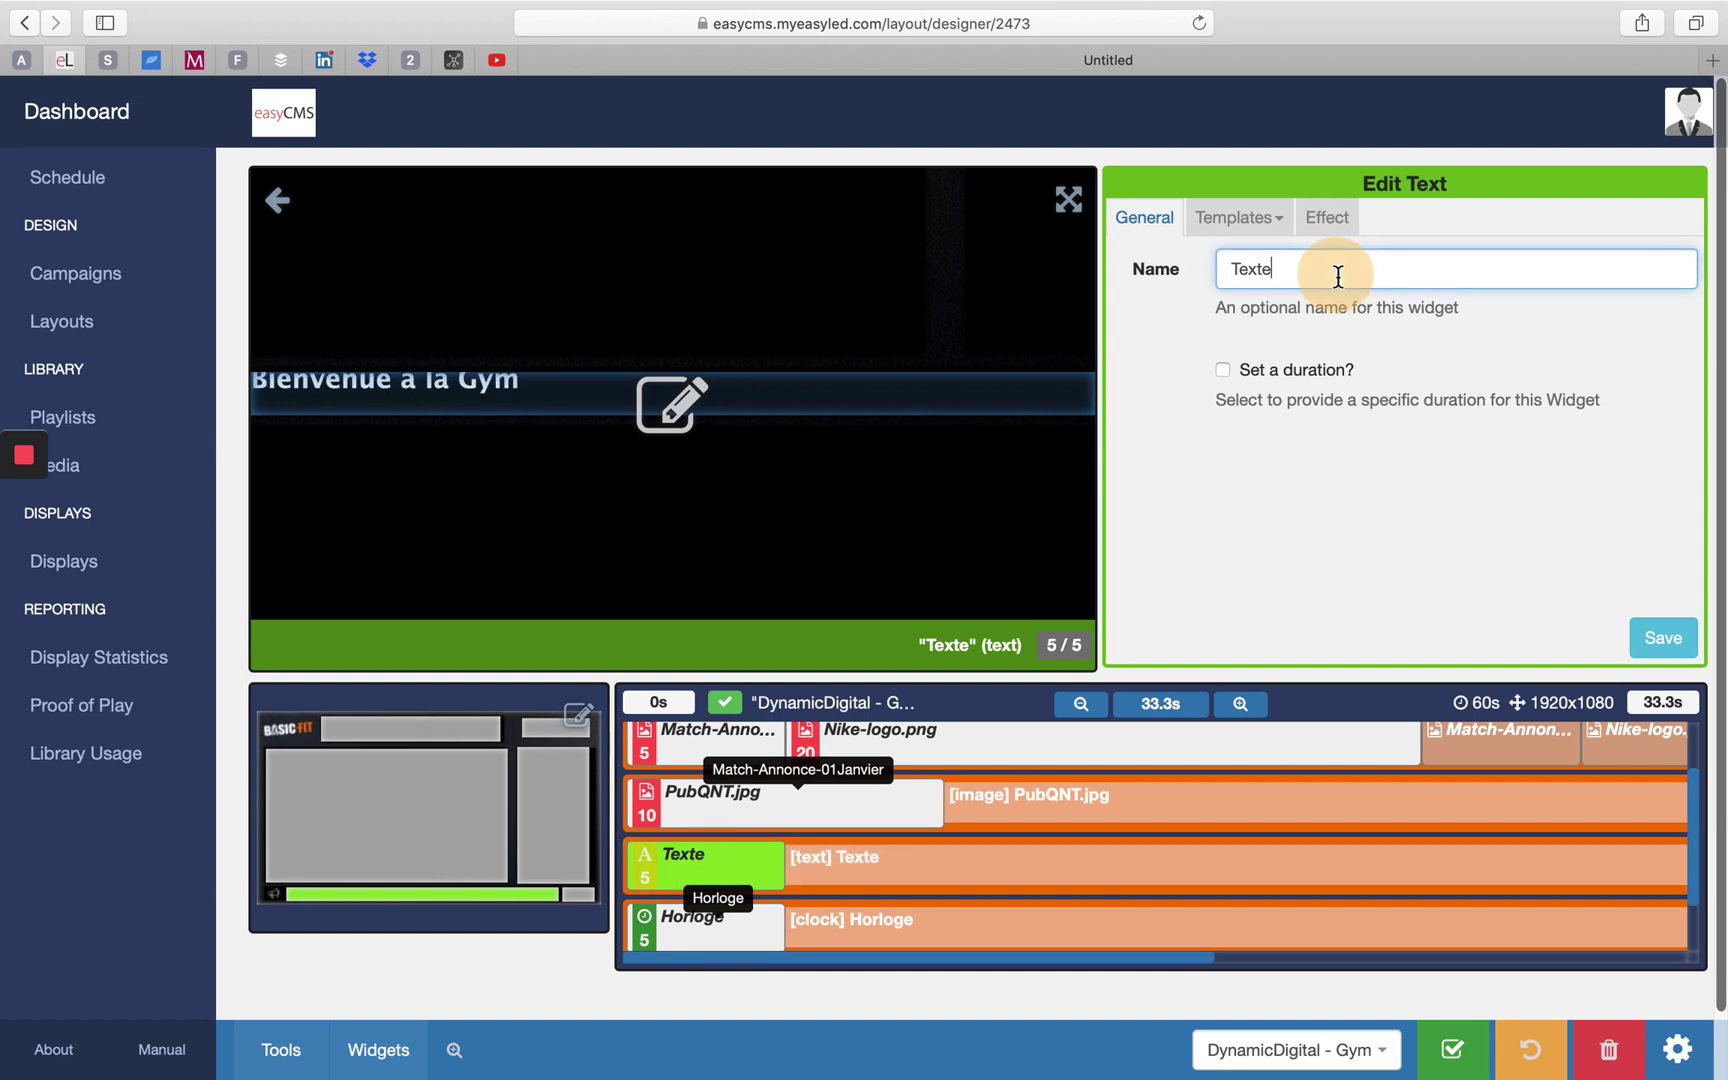
text(de bie)
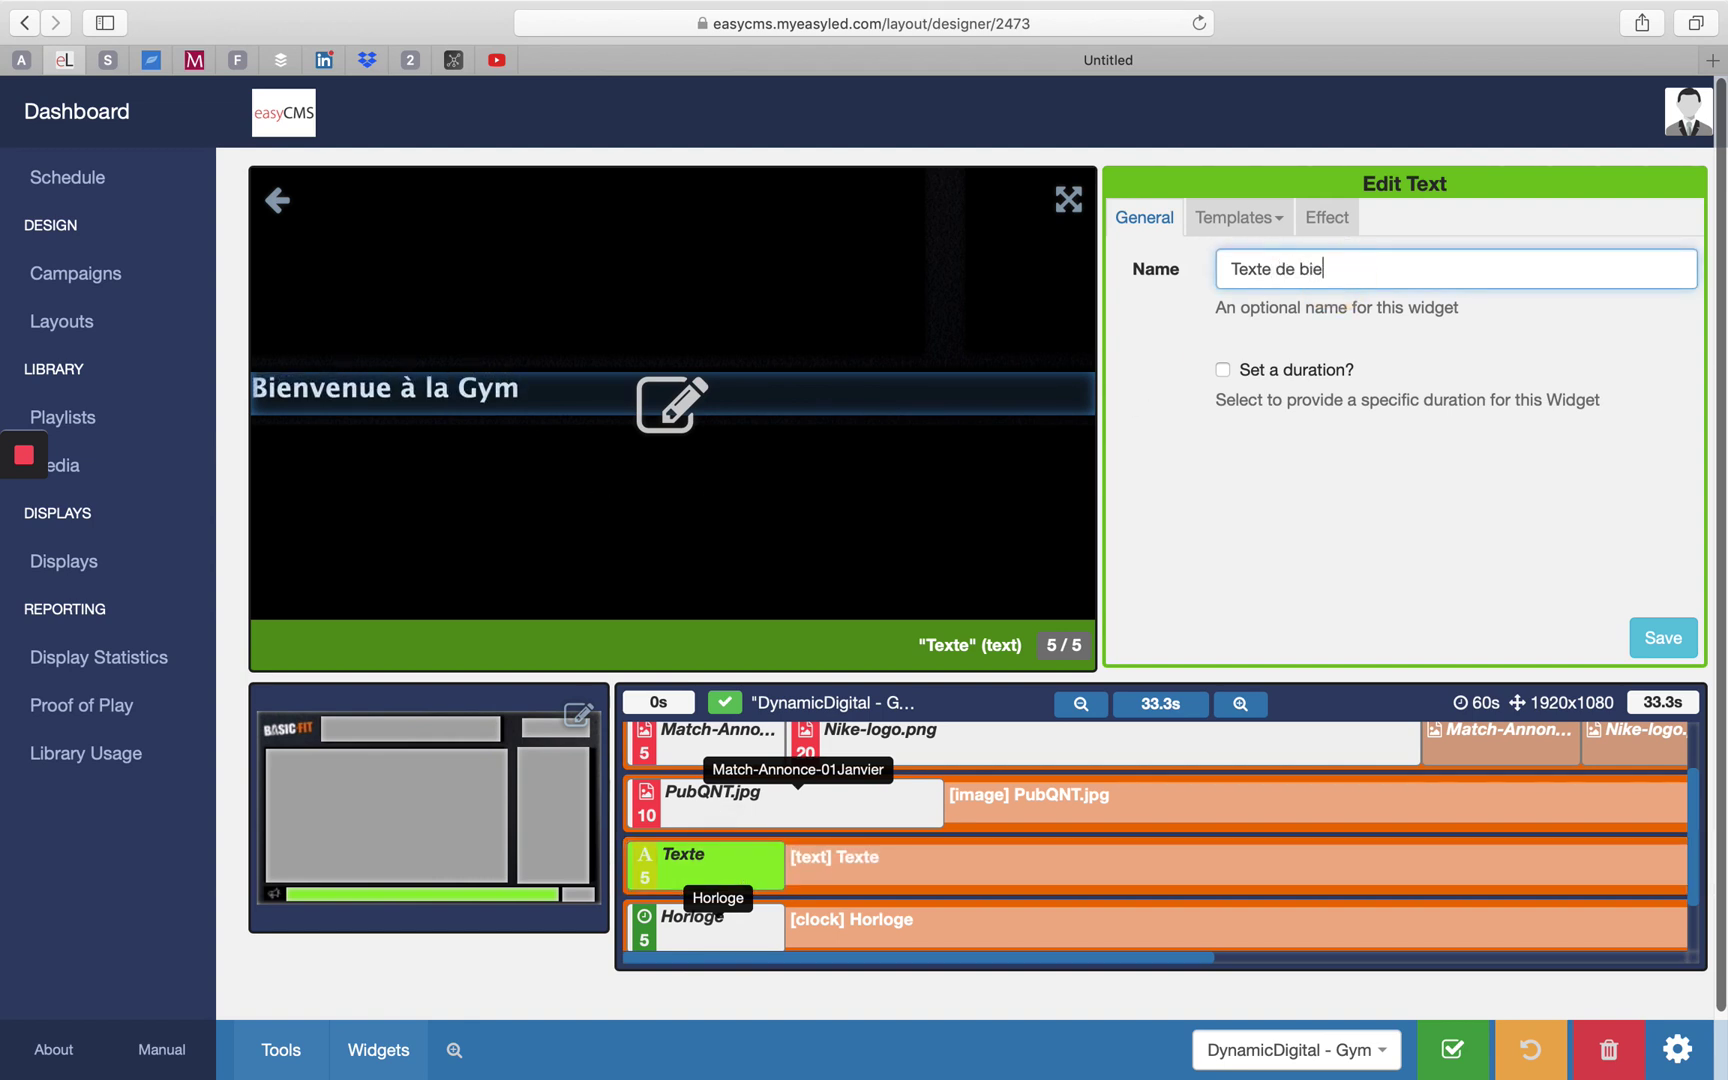
text(nvenue)
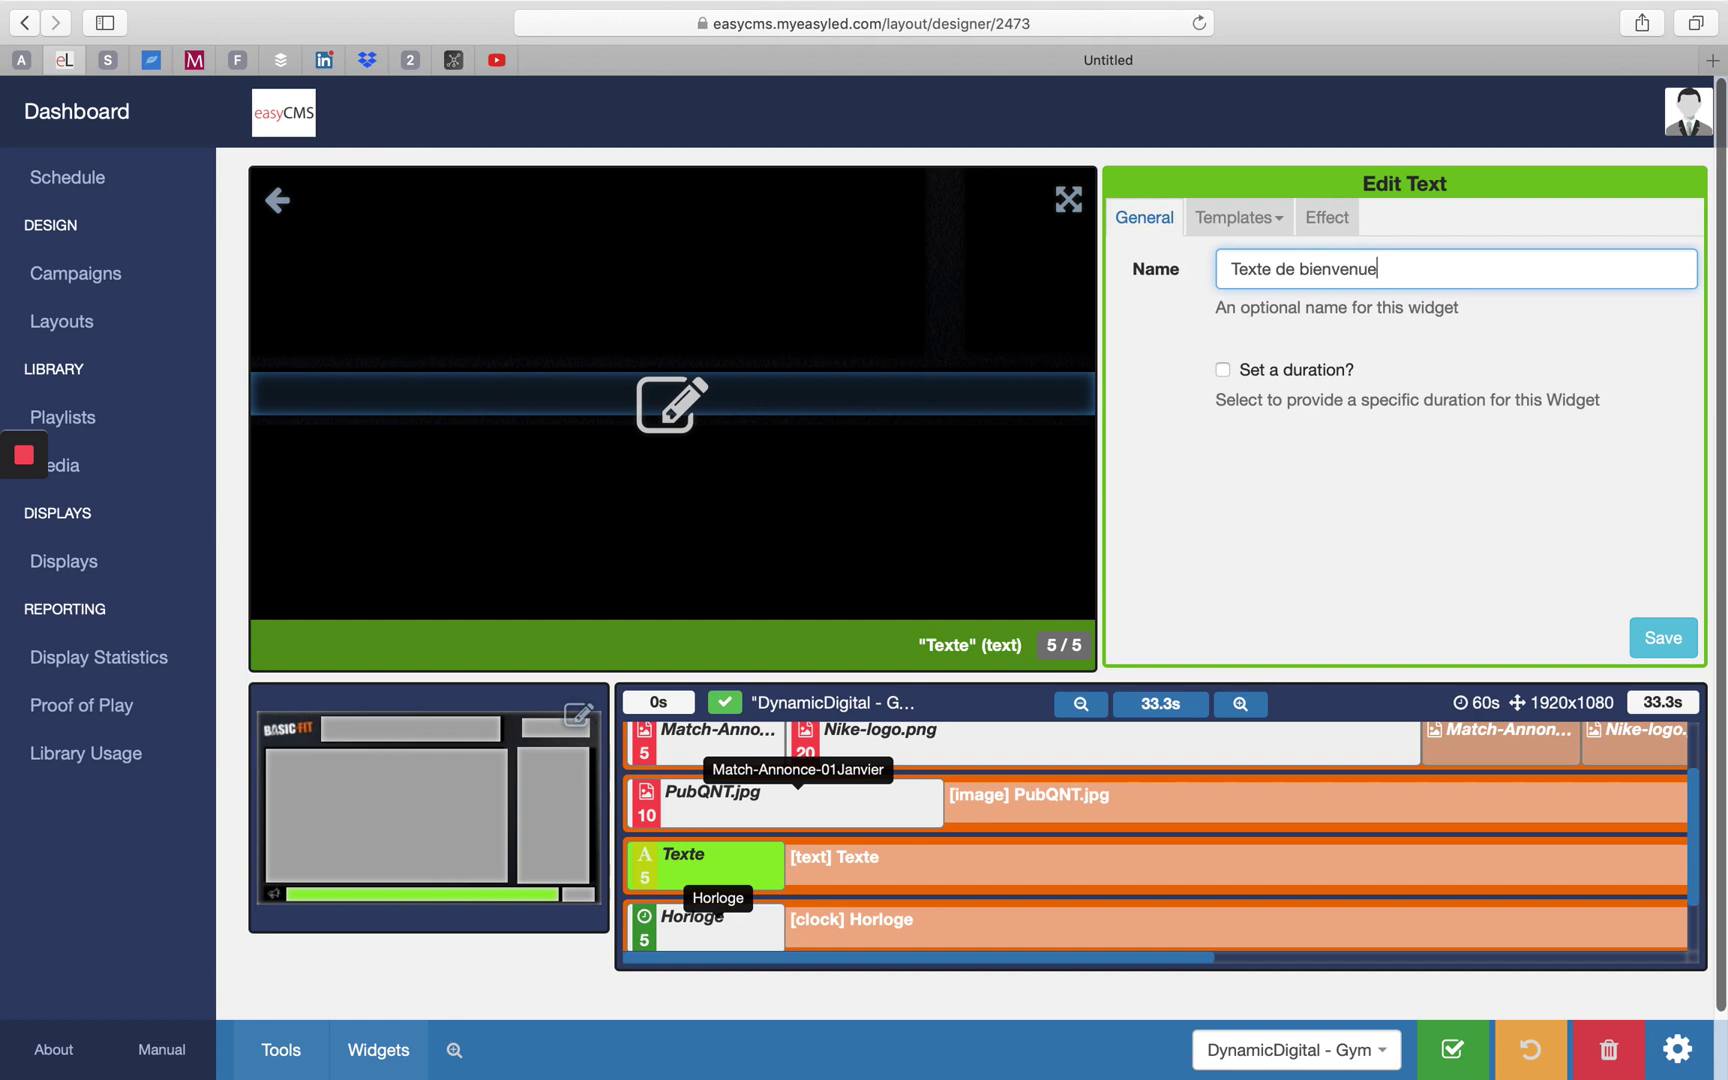
click(1663, 637)
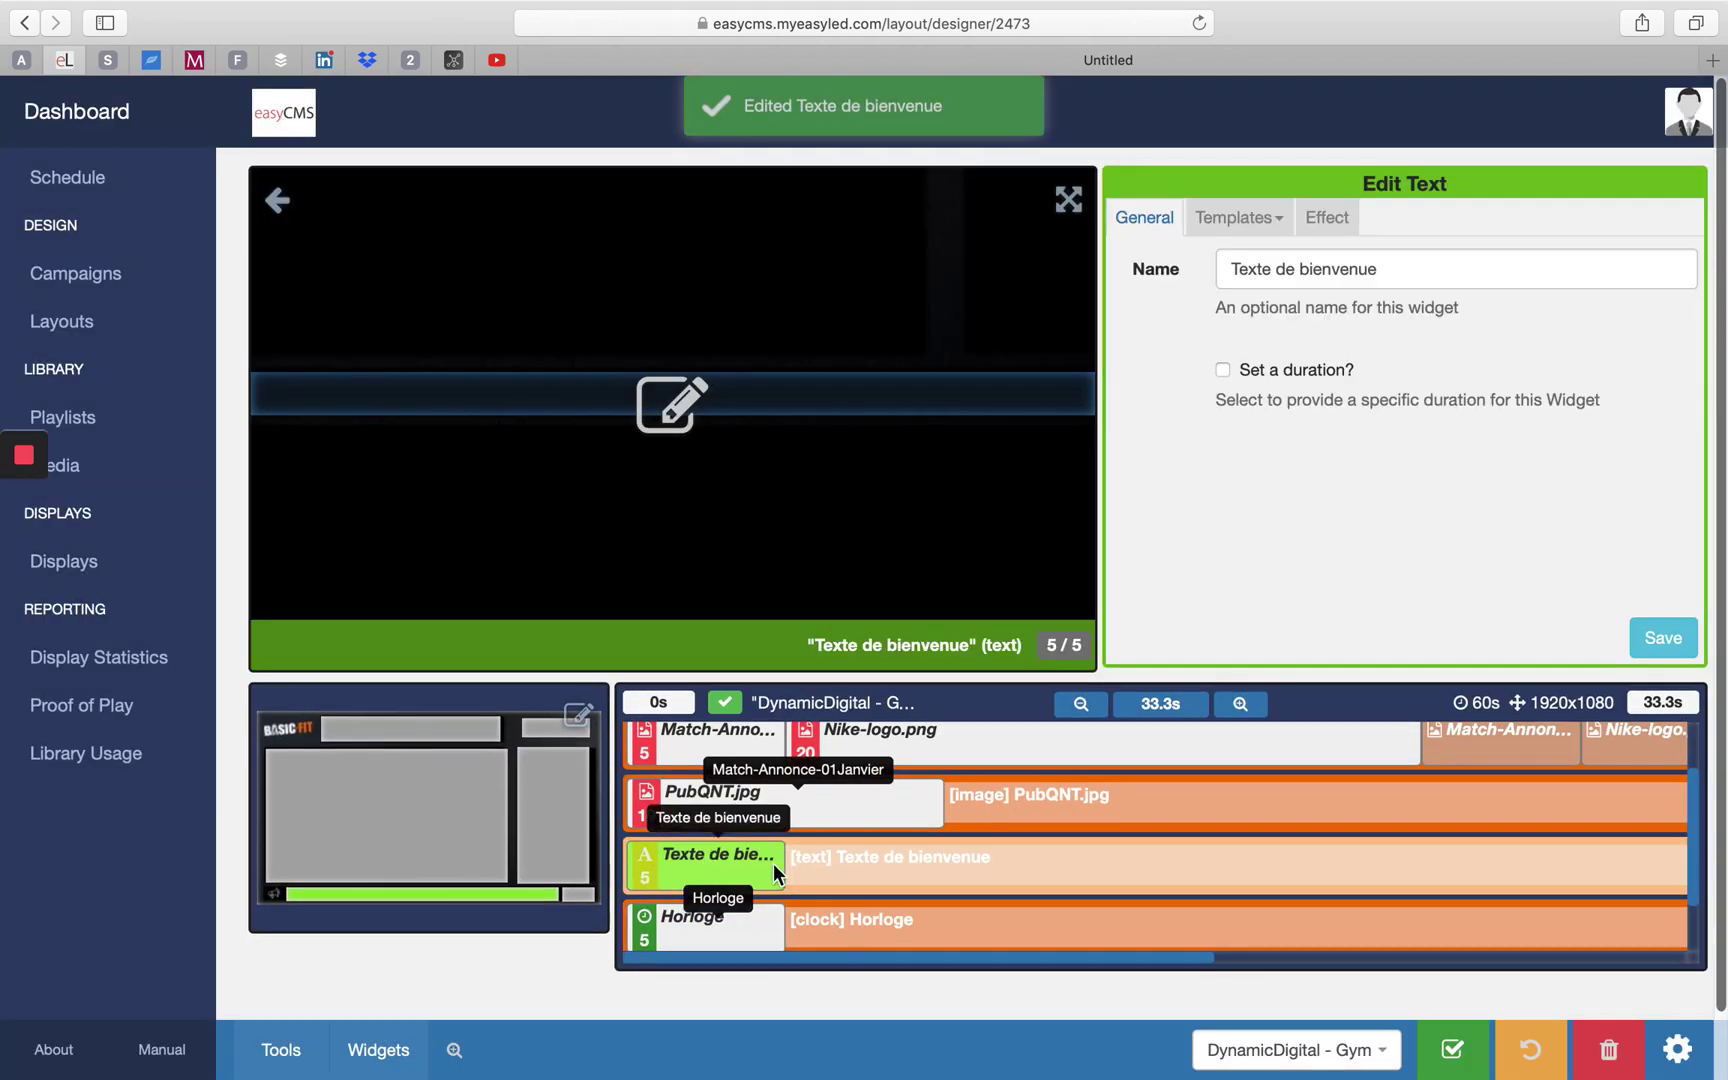
click(276, 202)
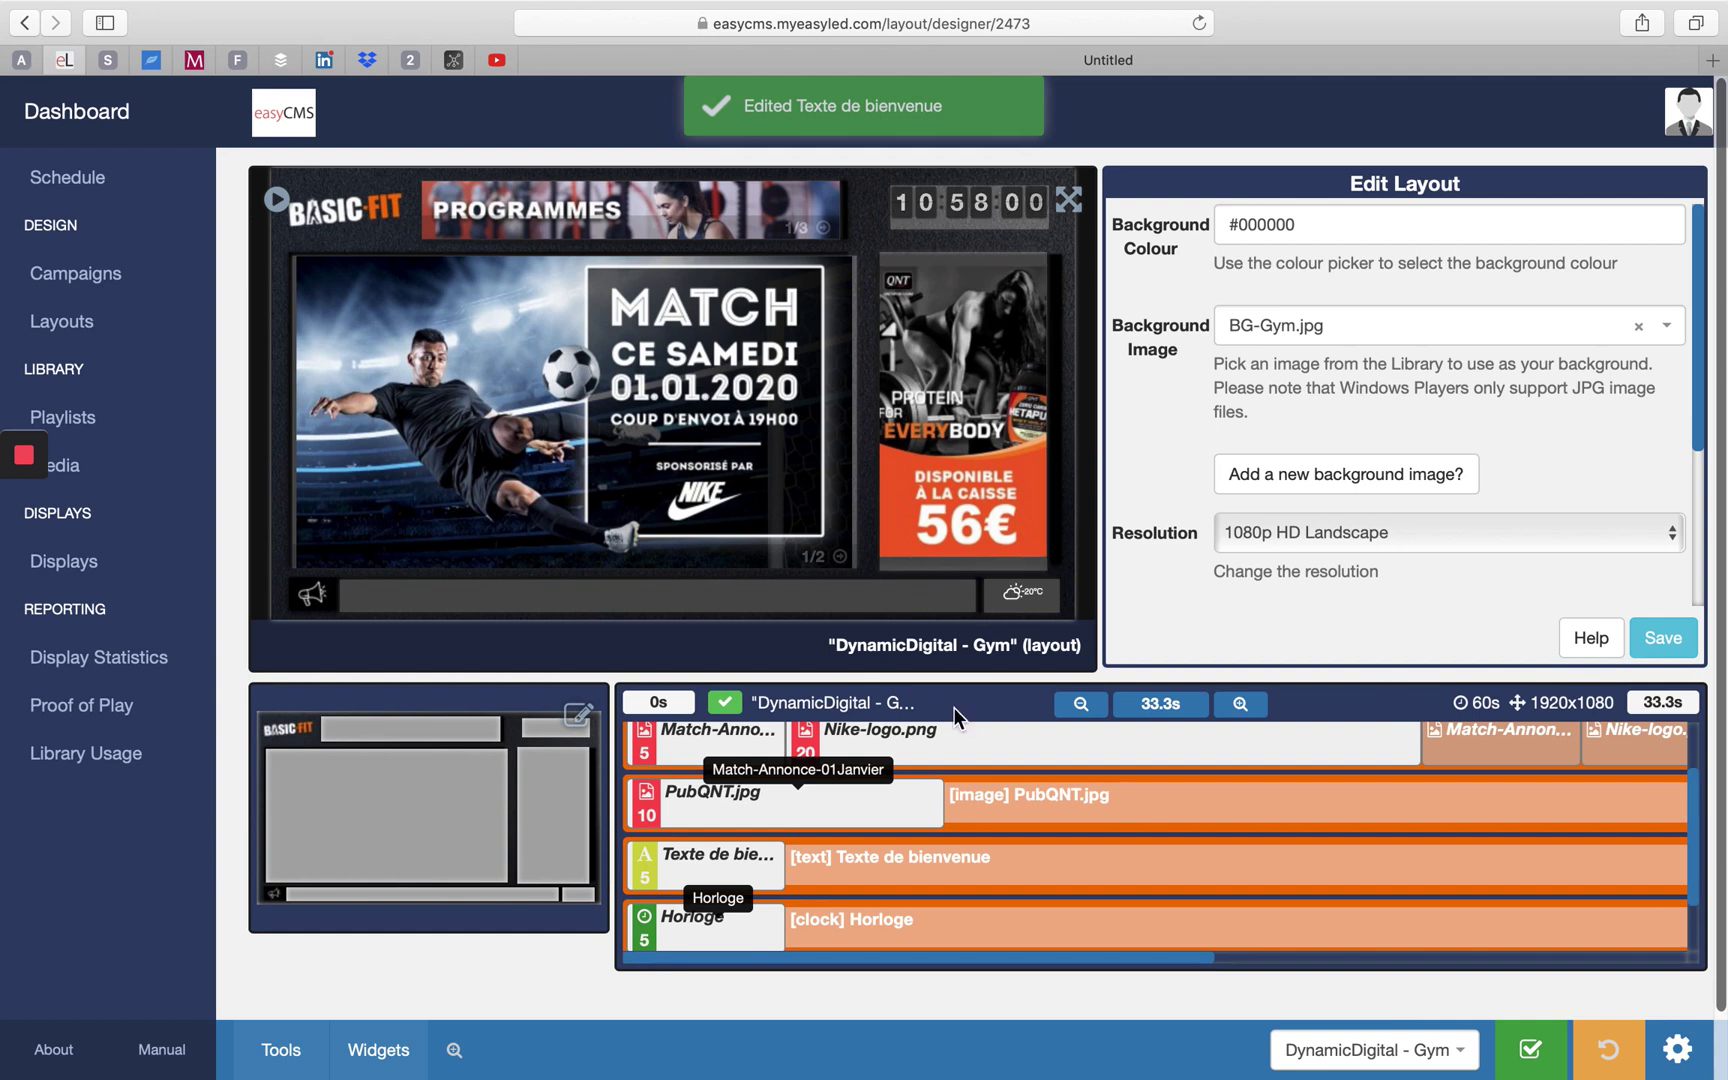
Examine which region each timeline widget belongs to, checking the banner, main and ticker regions, and return to the whole layout preview
scroll(995, 790, up, 2)
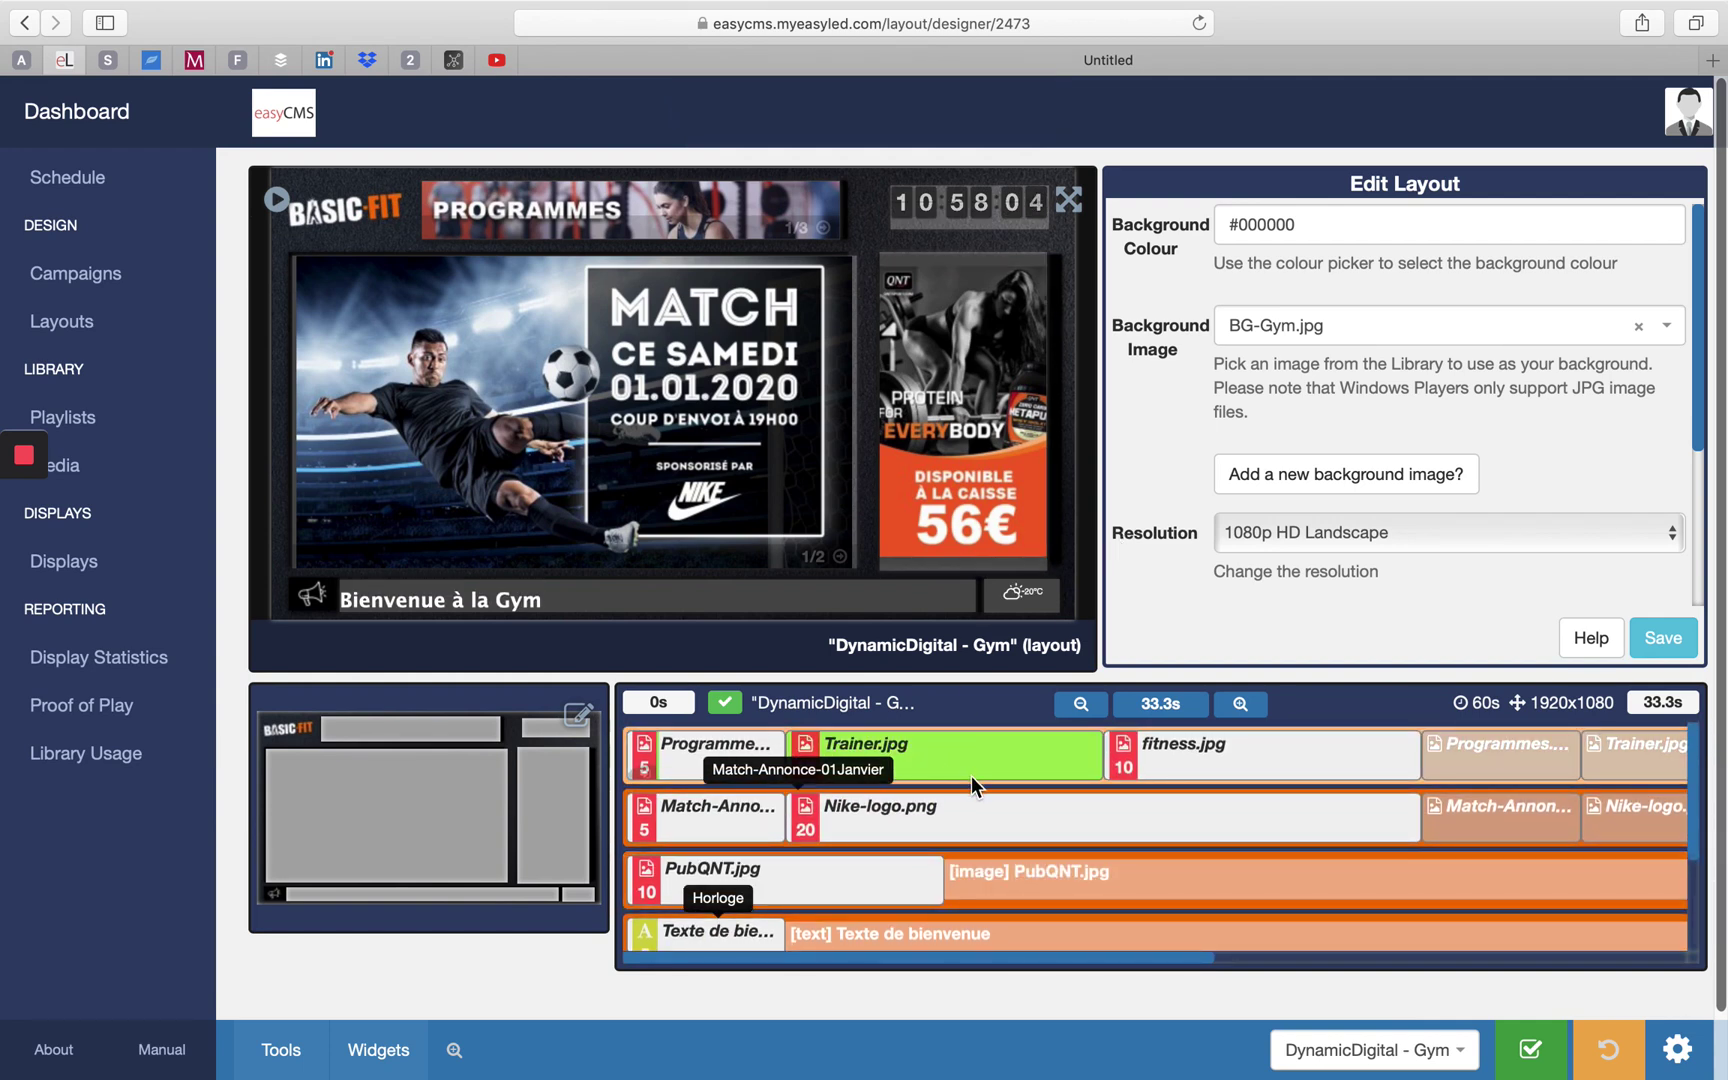
click(686, 756)
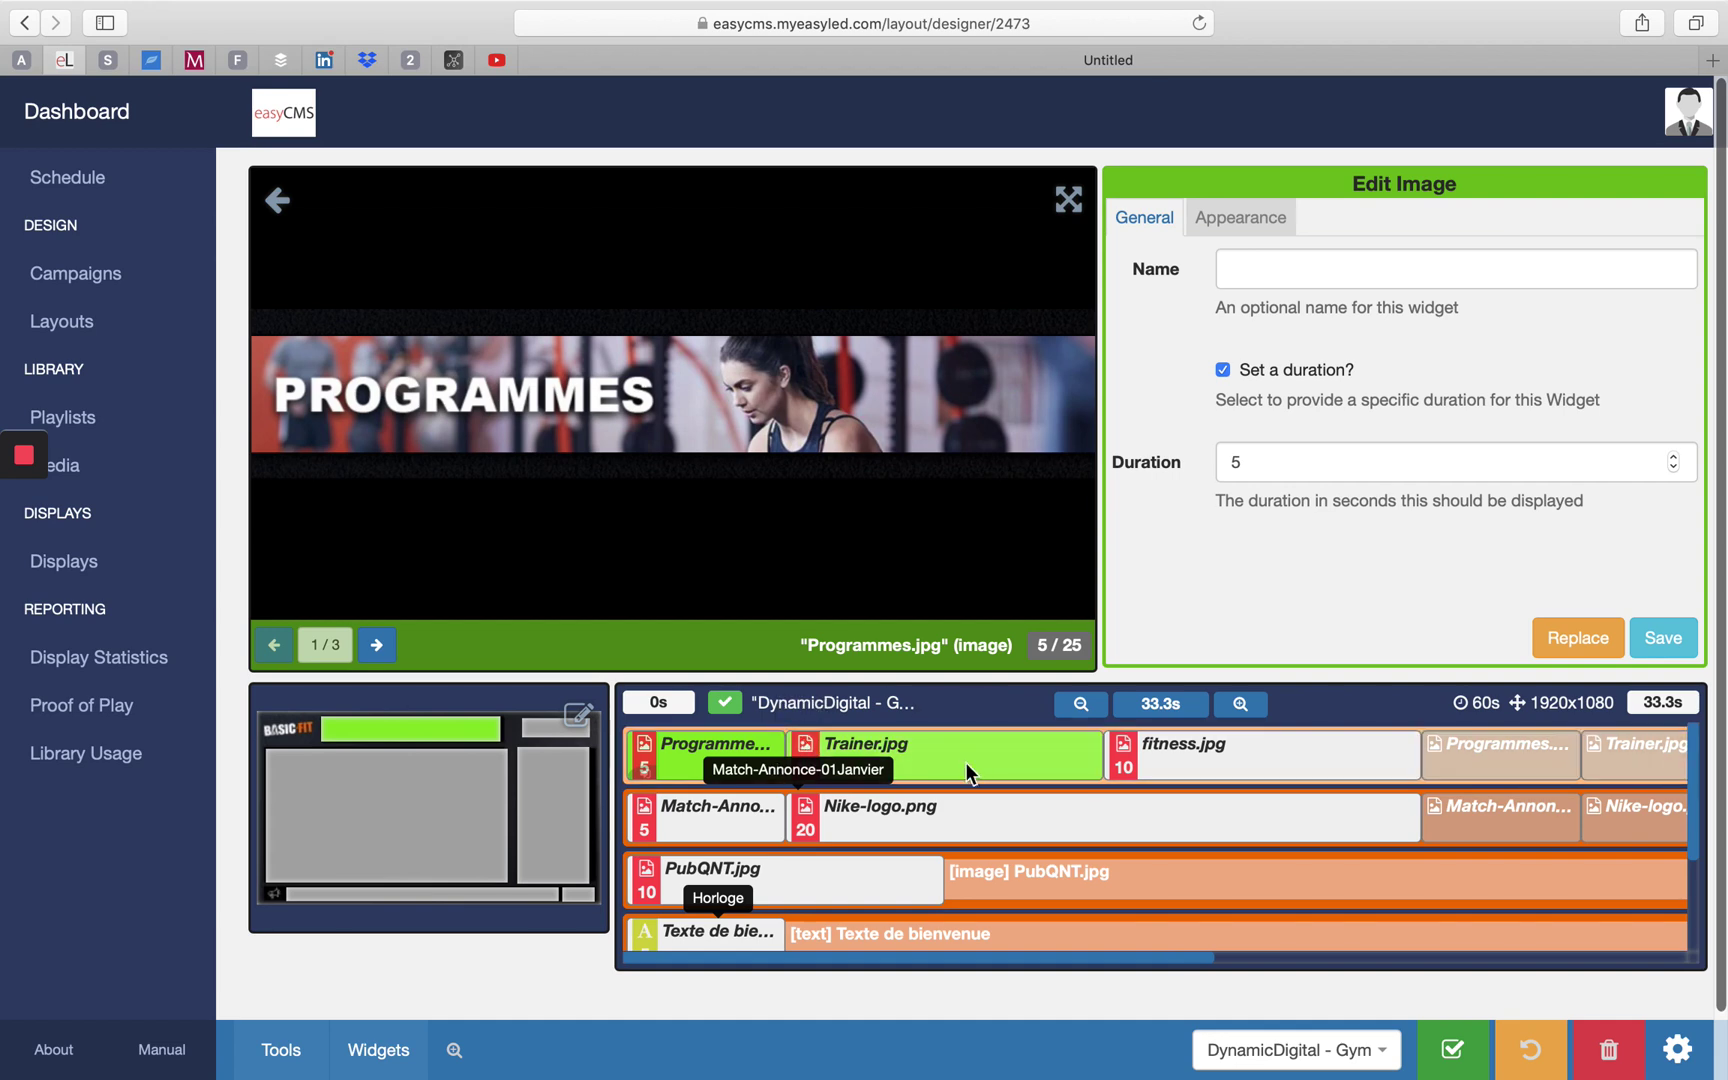
click(980, 763)
click(1147, 750)
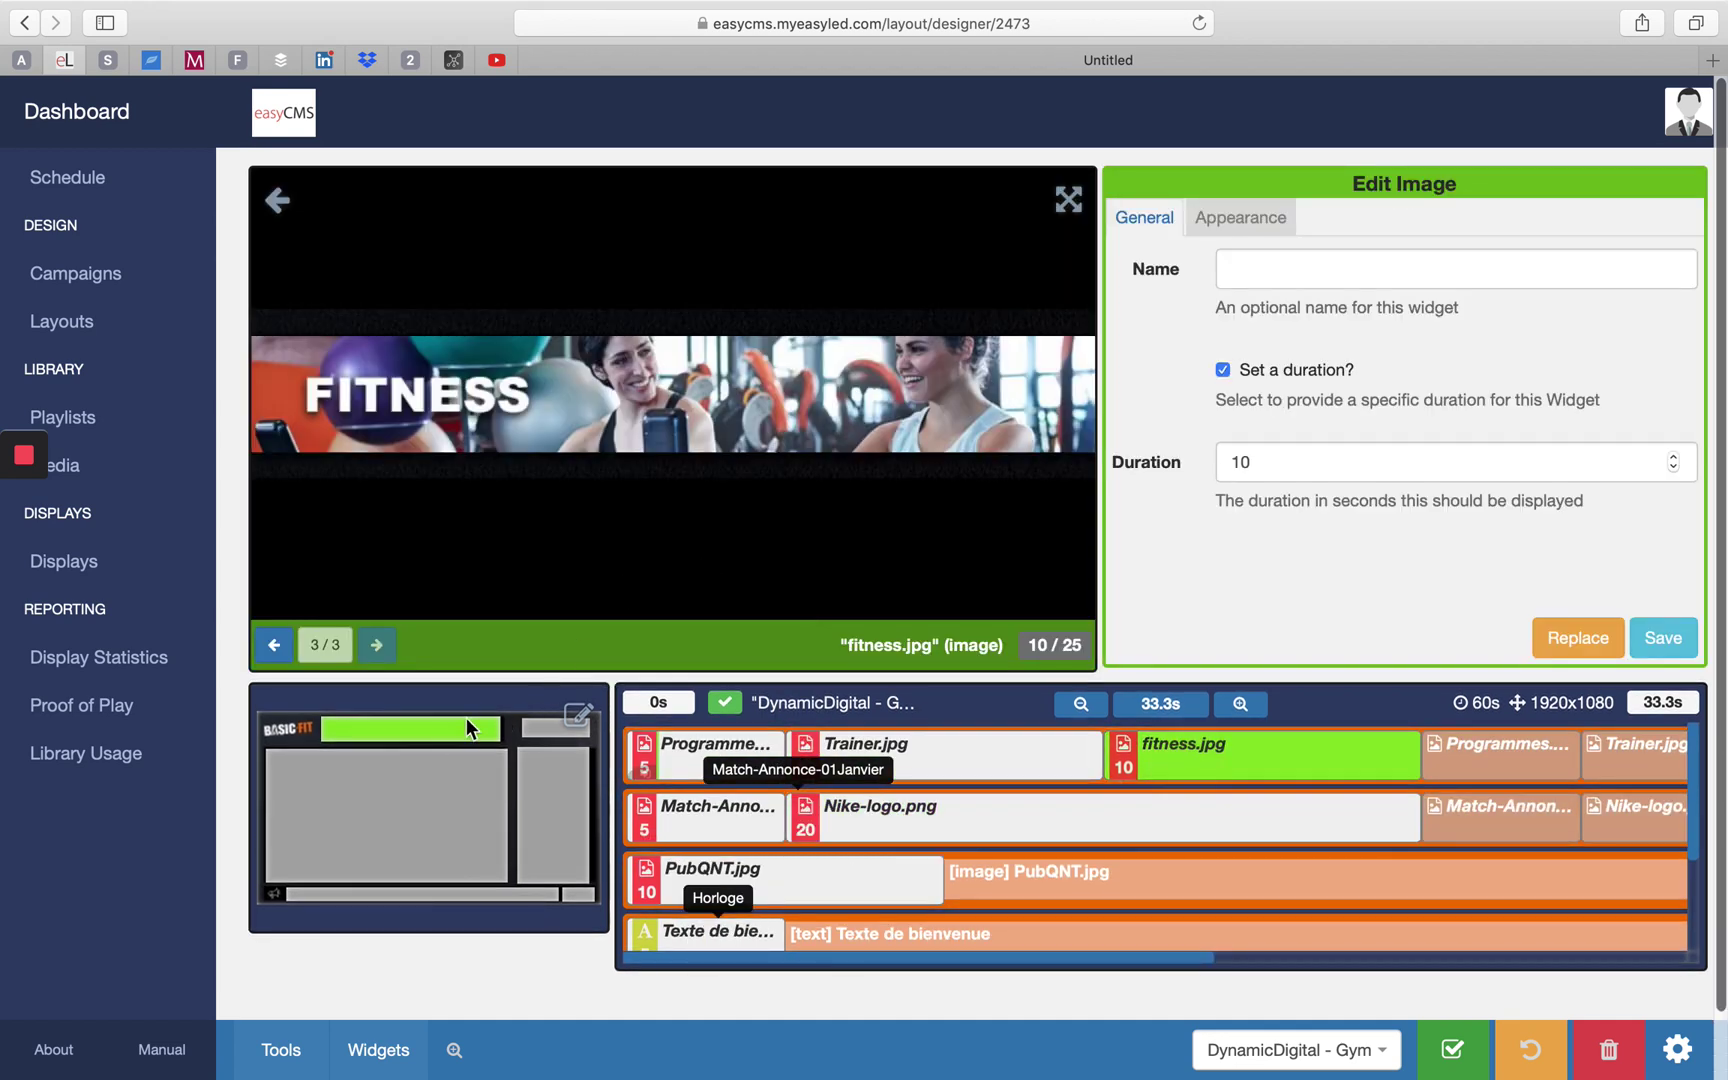
click(1066, 816)
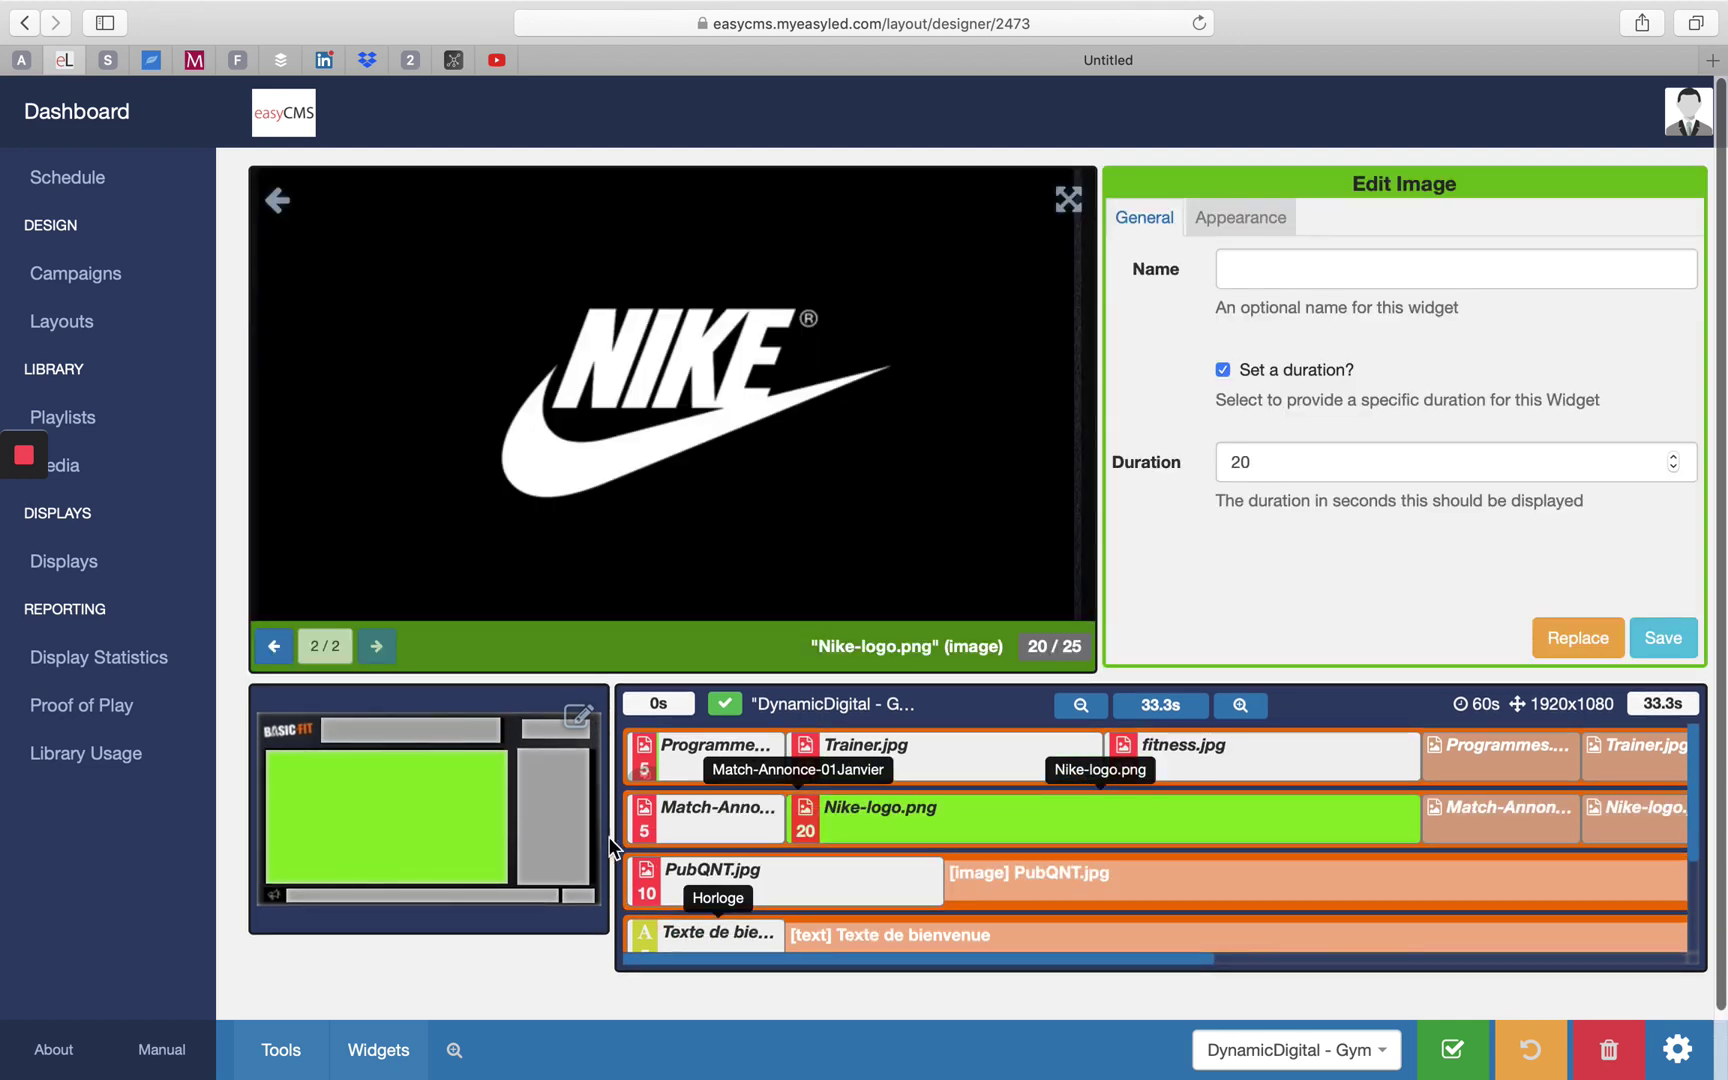
scroll(775, 869, down, 2)
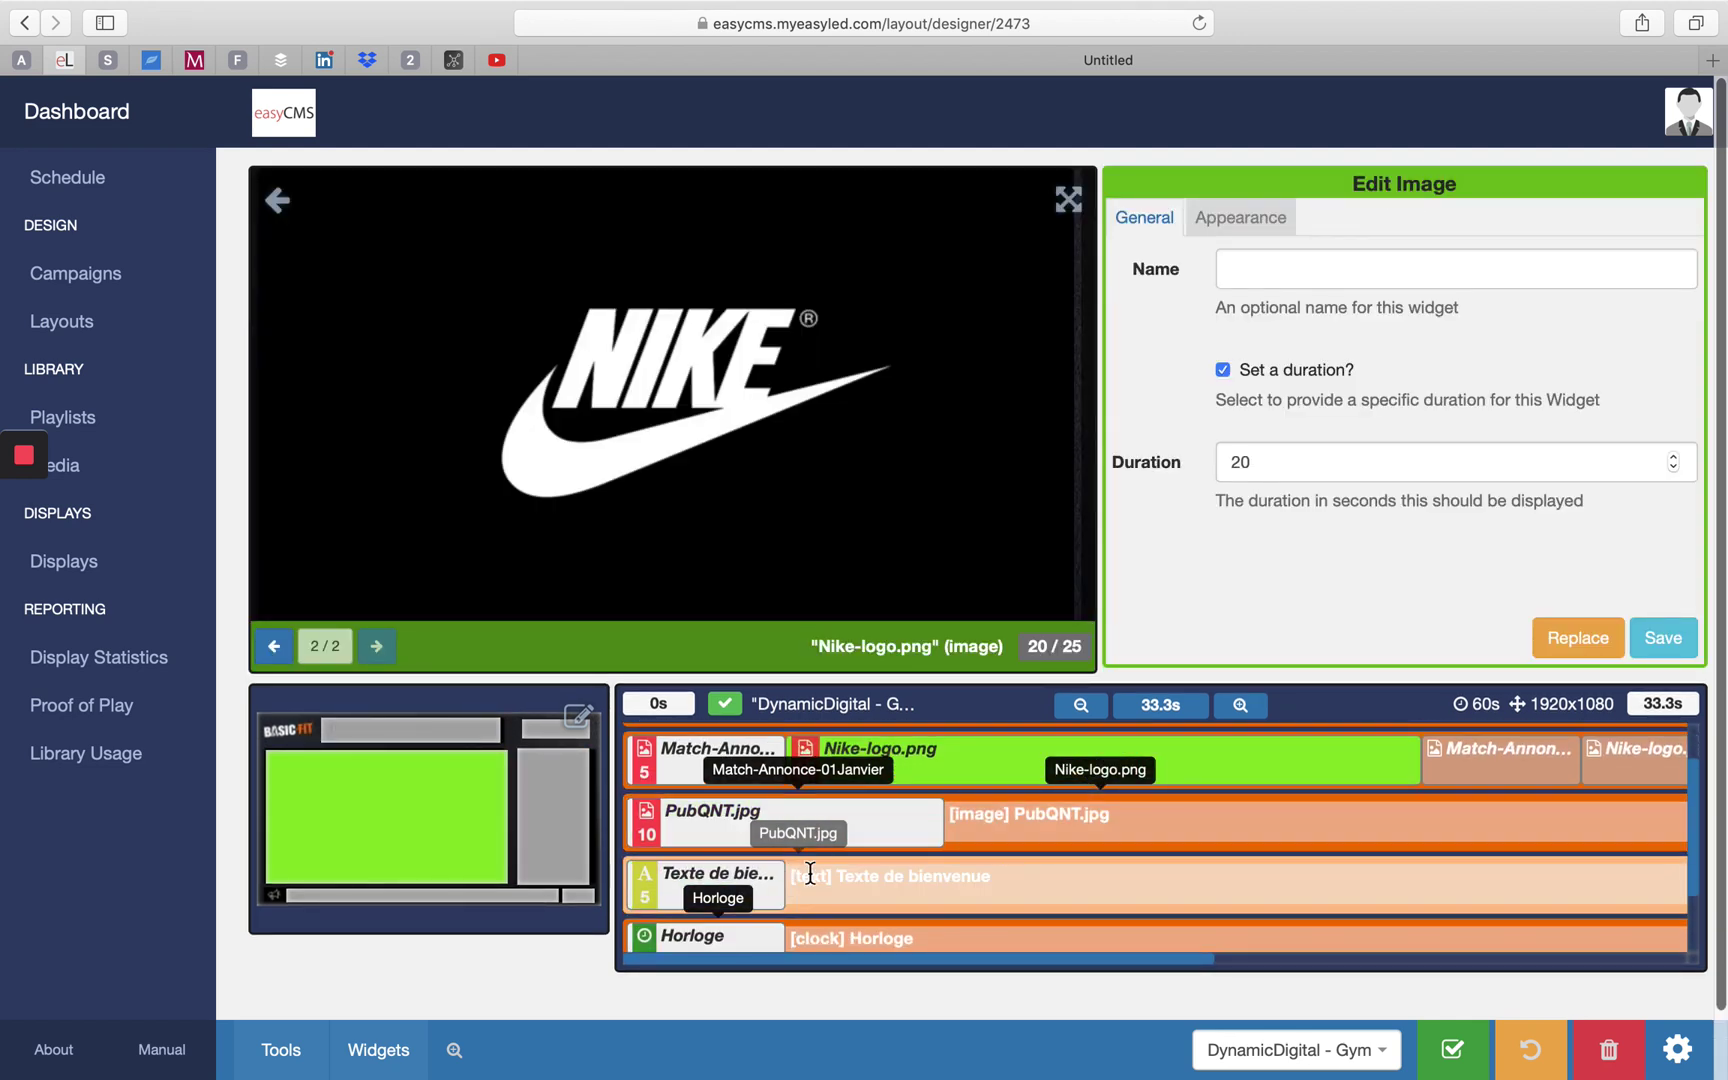
click(822, 873)
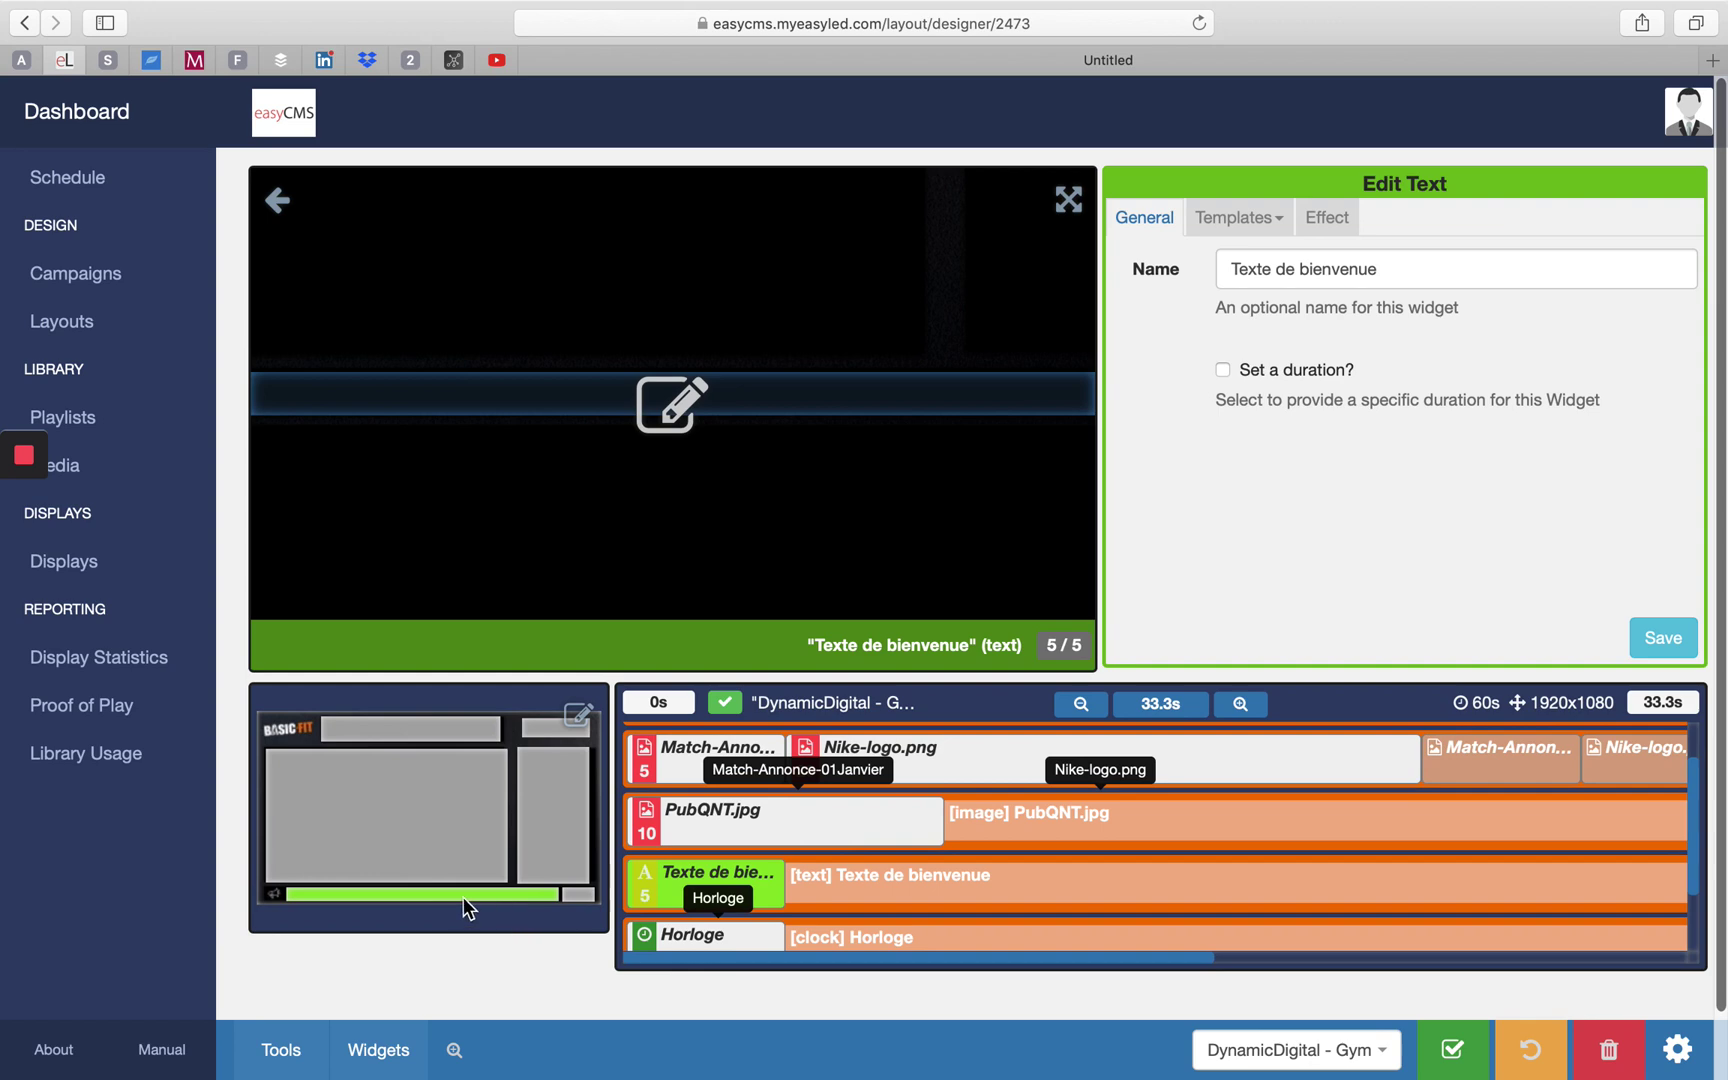
click(408, 786)
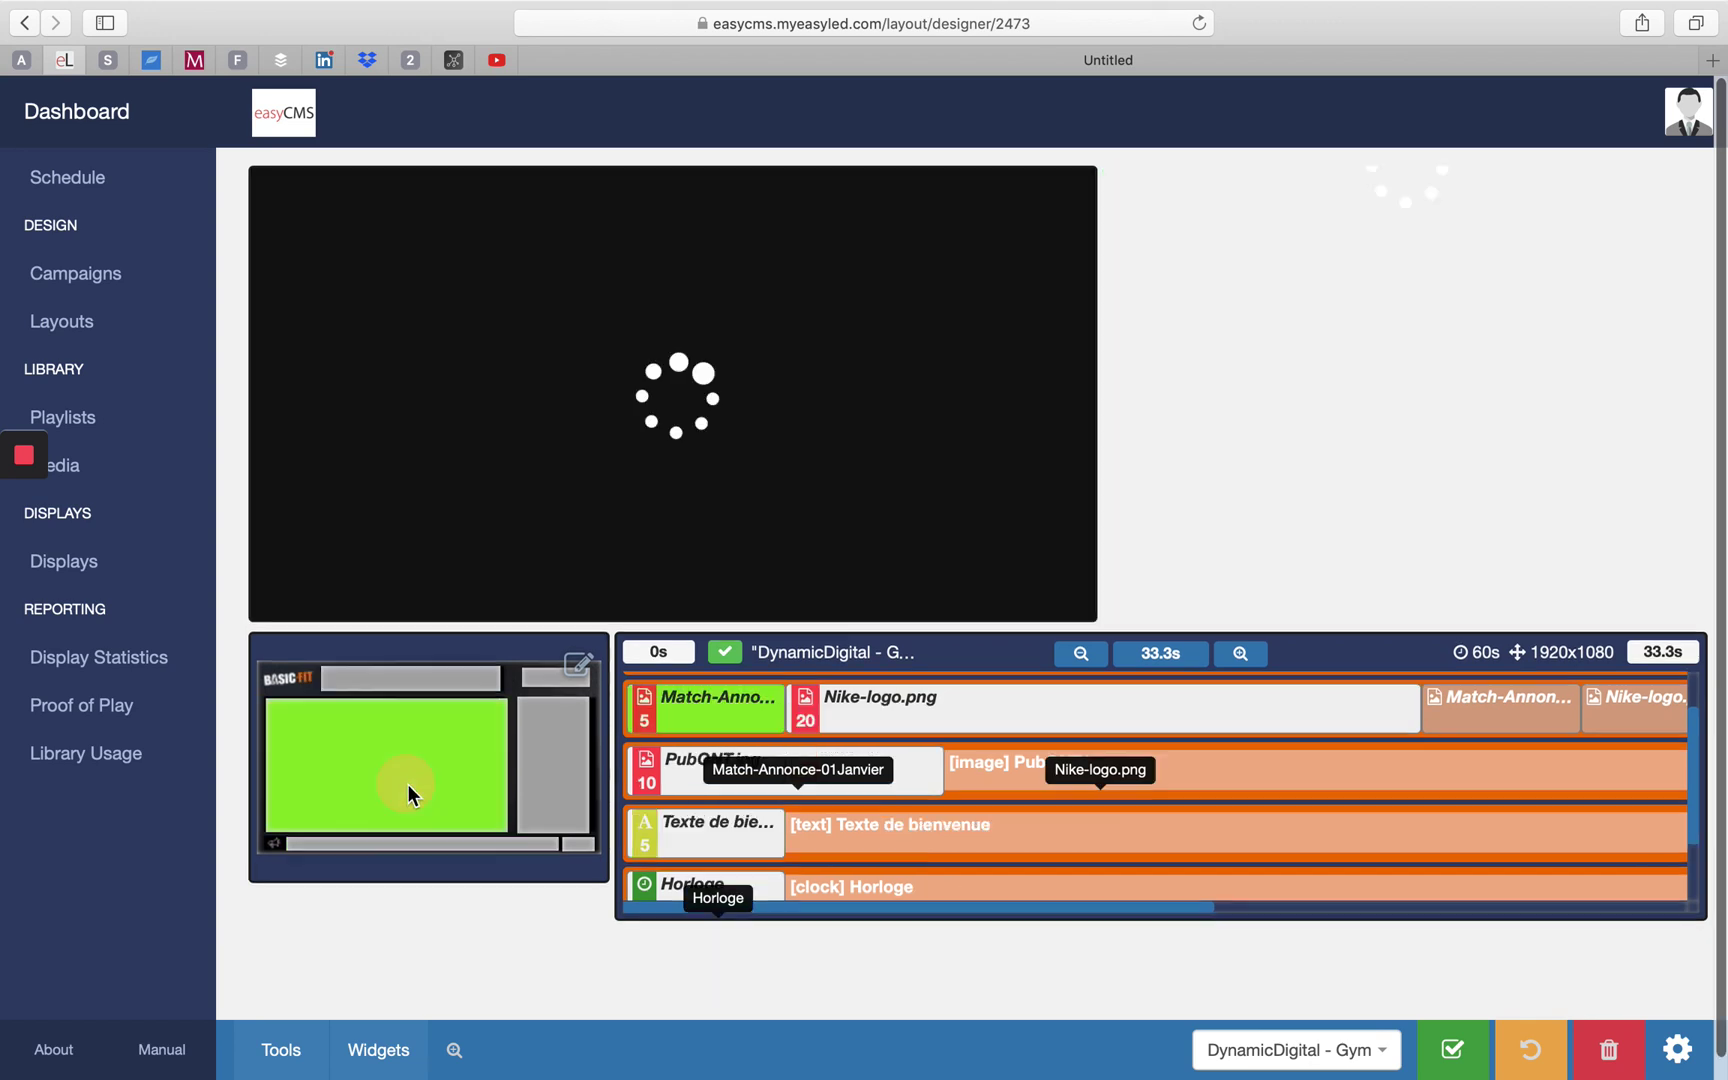
click(434, 738)
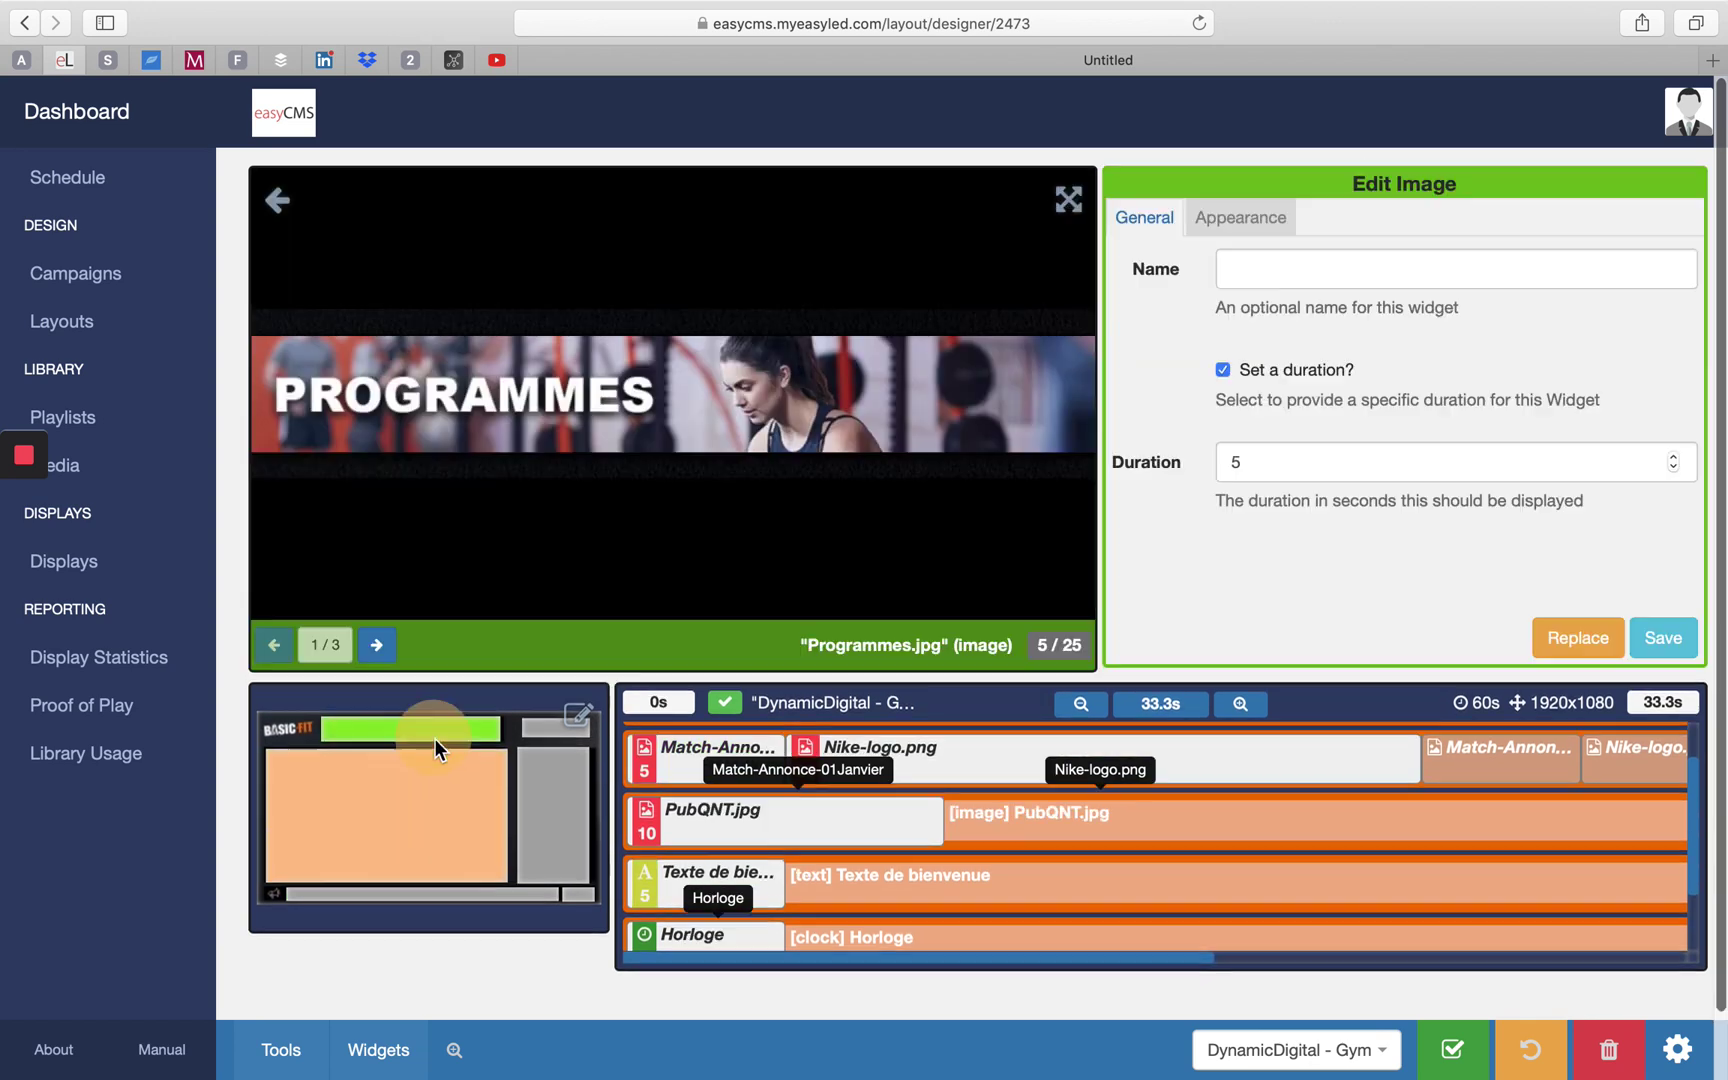
click(277, 200)
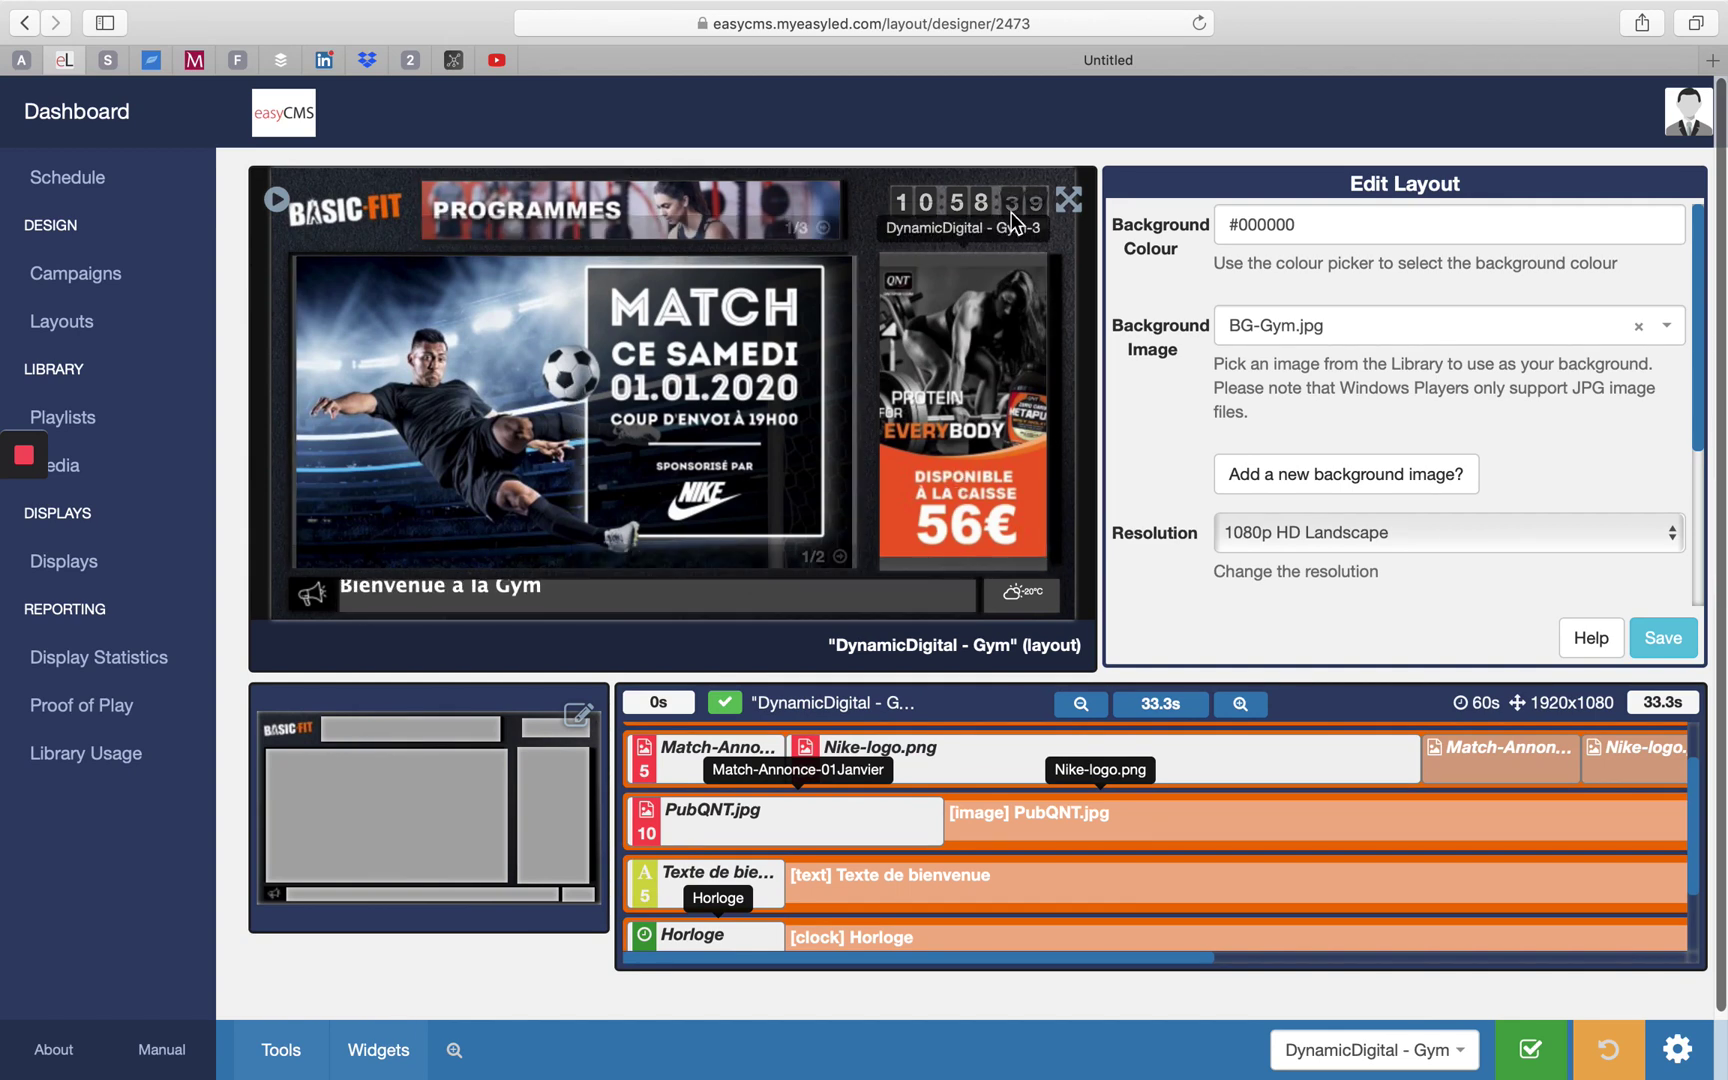
Replace the ticker message with "Bonjour à tous, 50% sur nos Shakes !!", save the text widget, and return to the whole layout preview
click(655, 598)
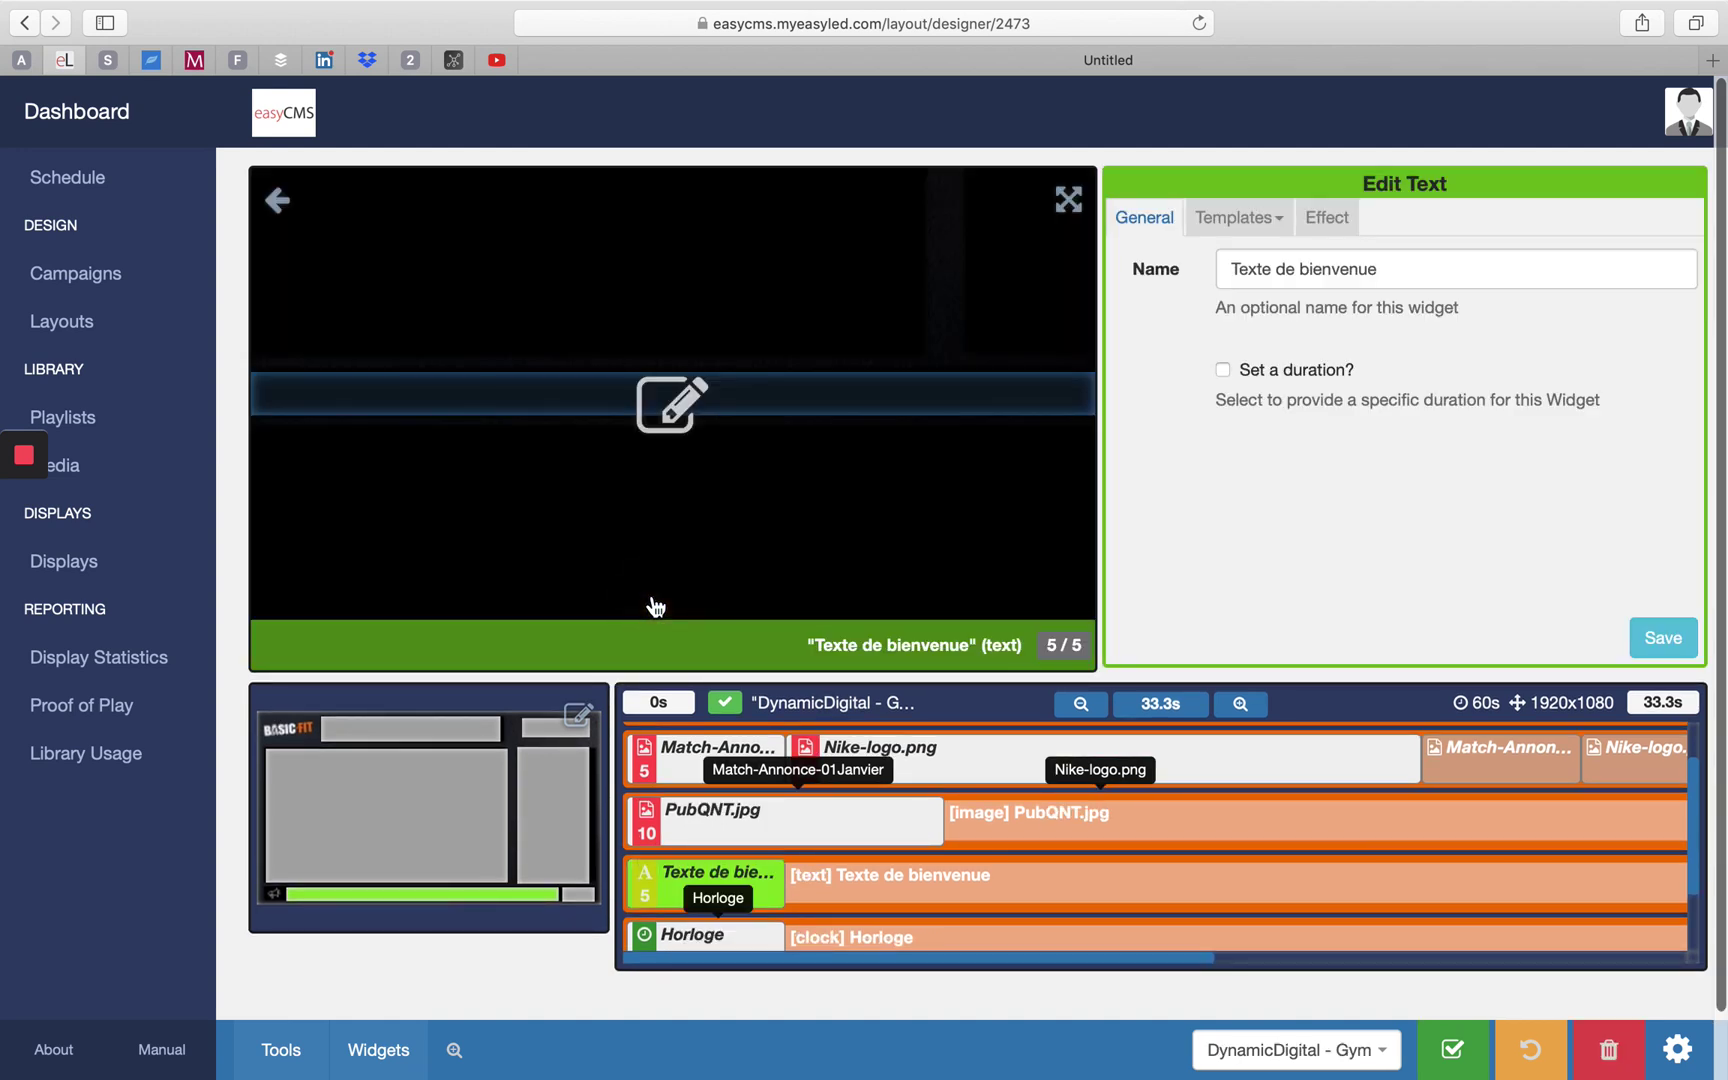
click(678, 424)
click(680, 428)
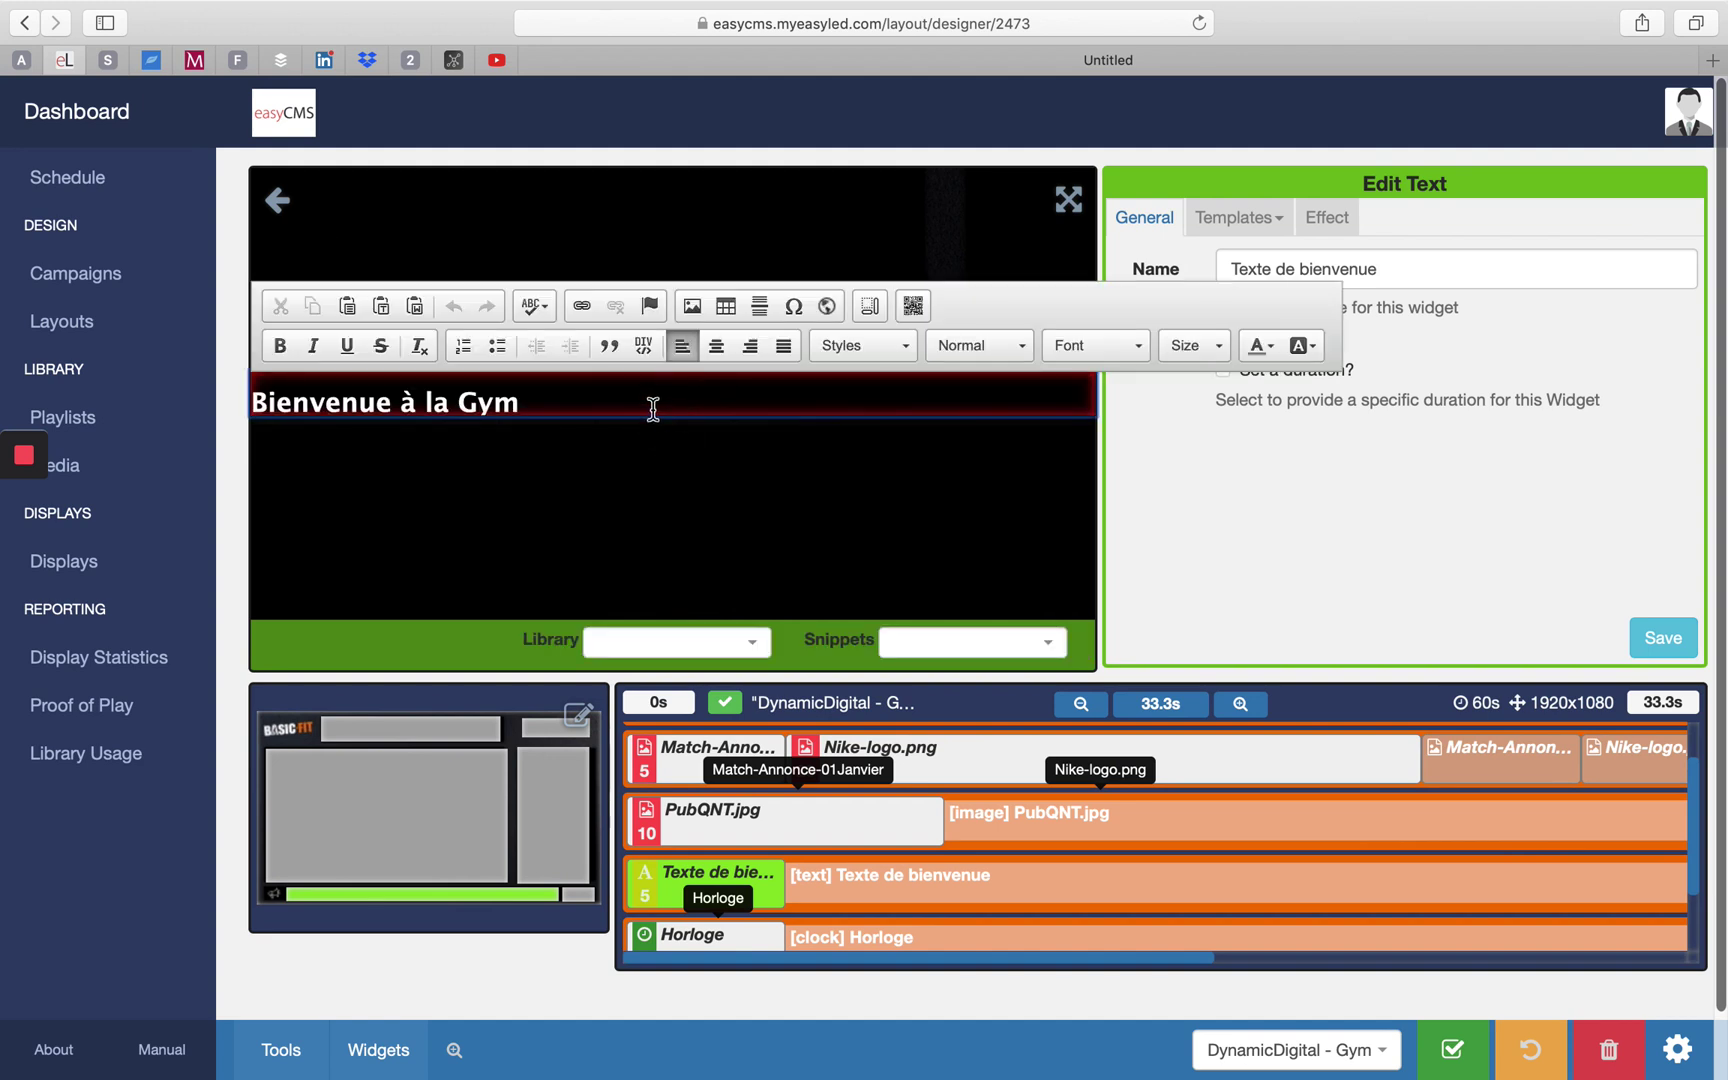
triple_click(653, 409)
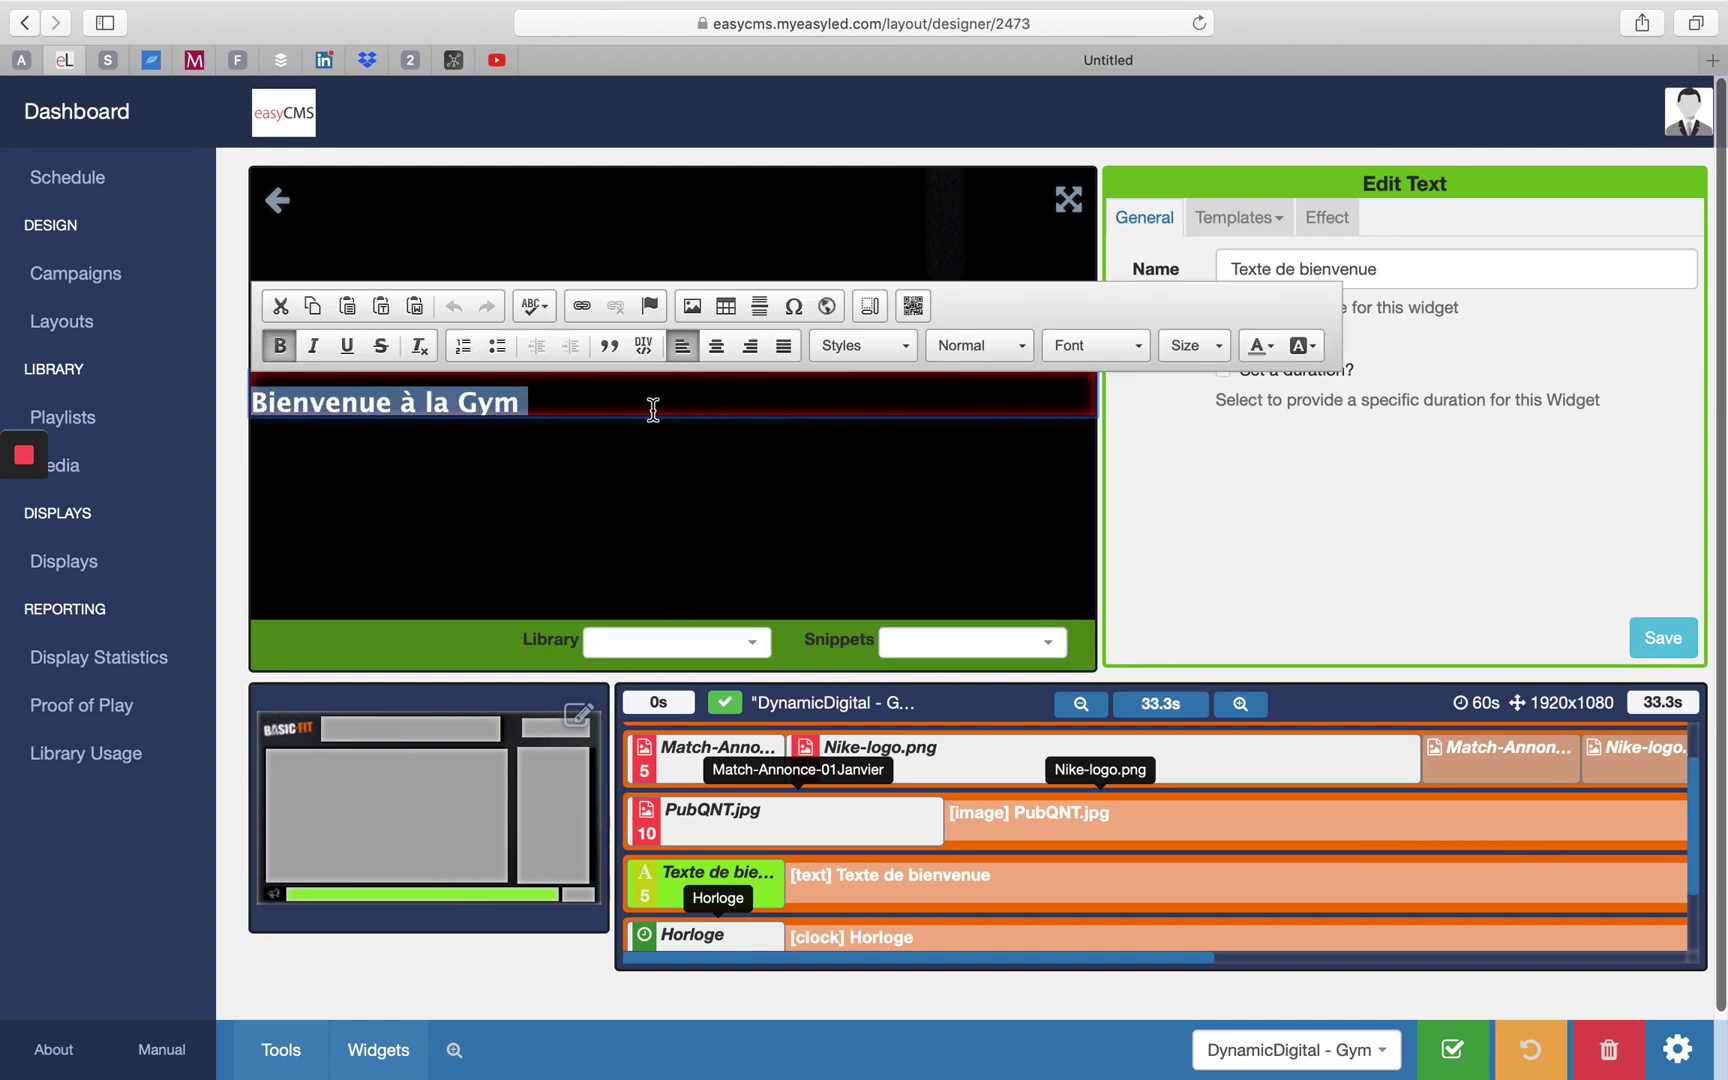
text(B)
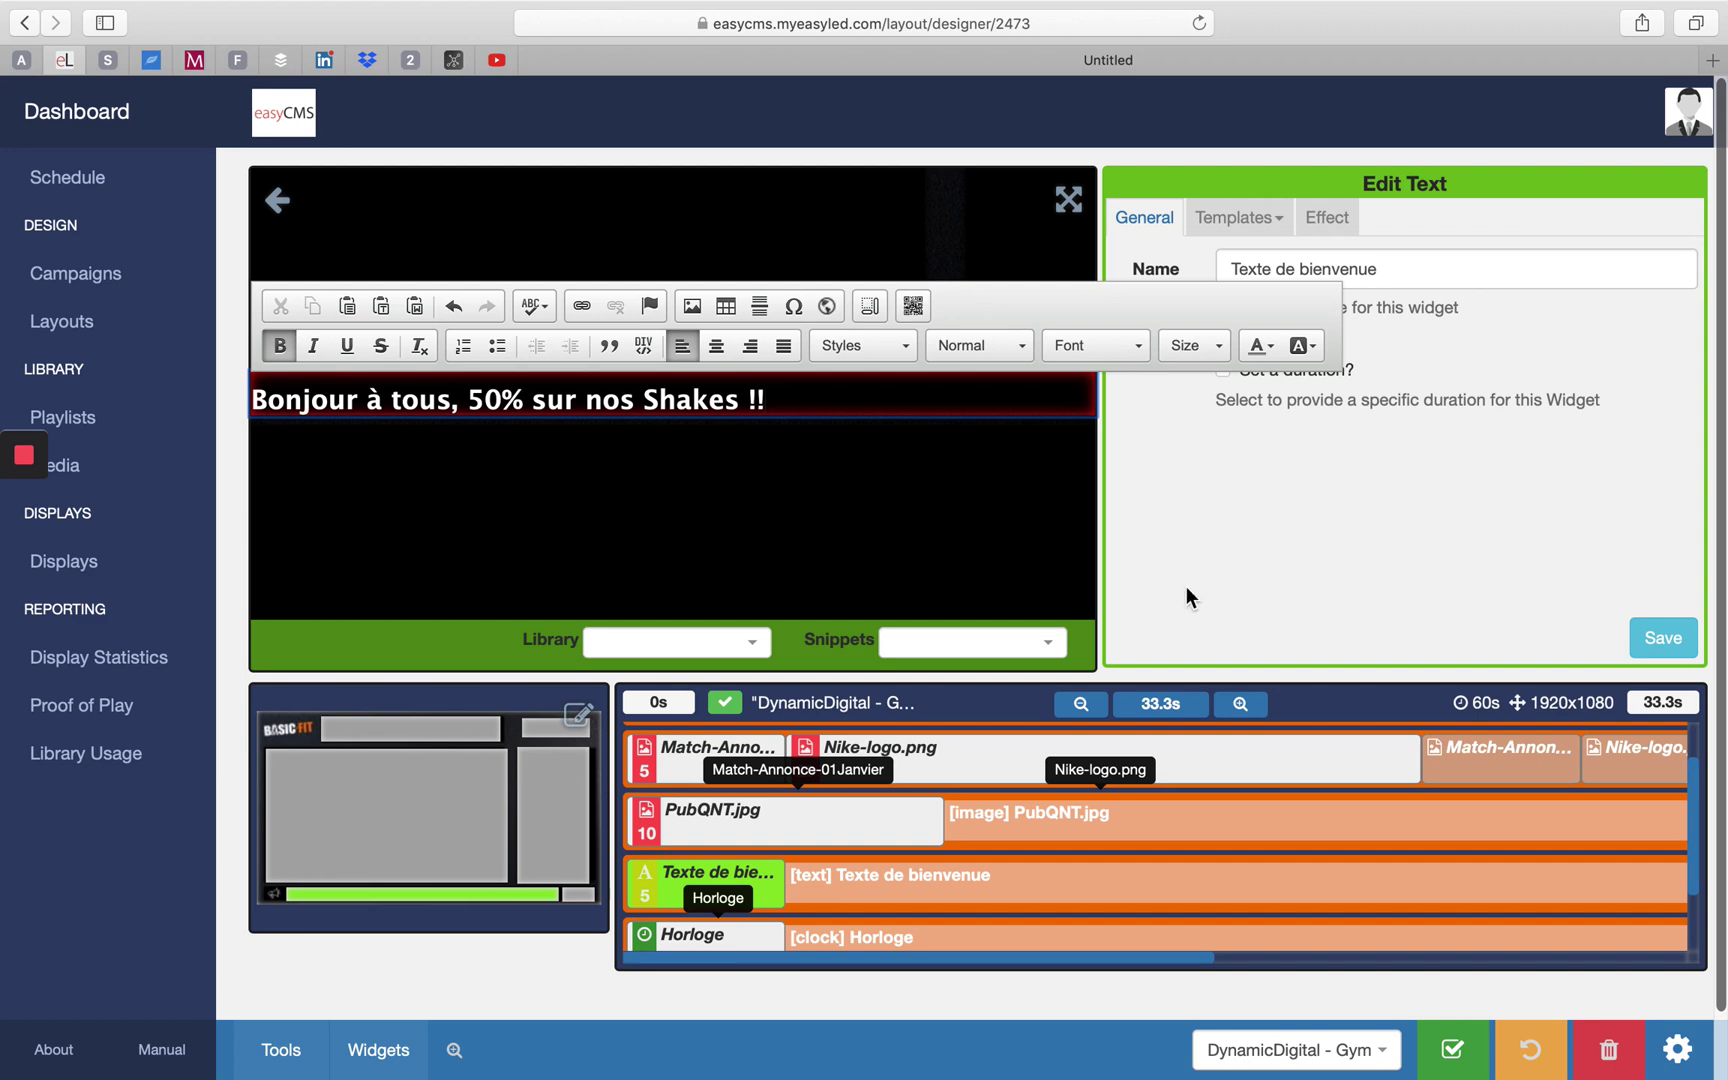
click(1285, 562)
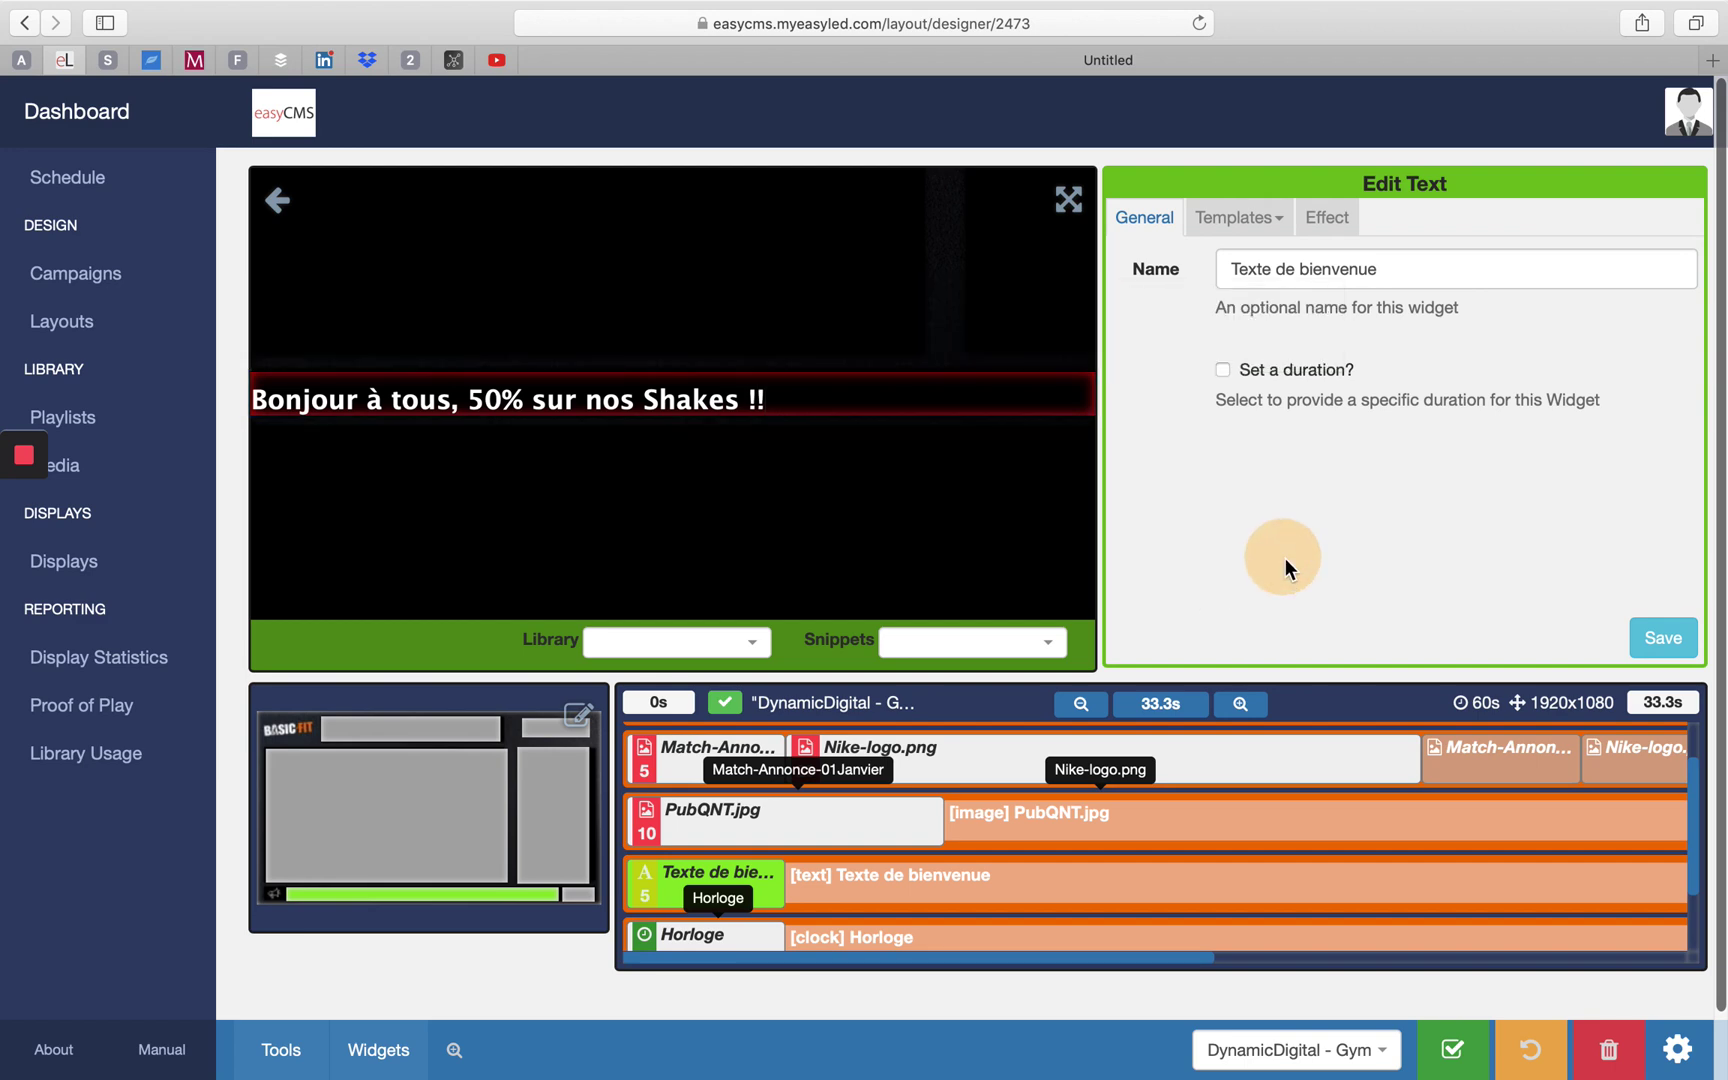
click(1663, 637)
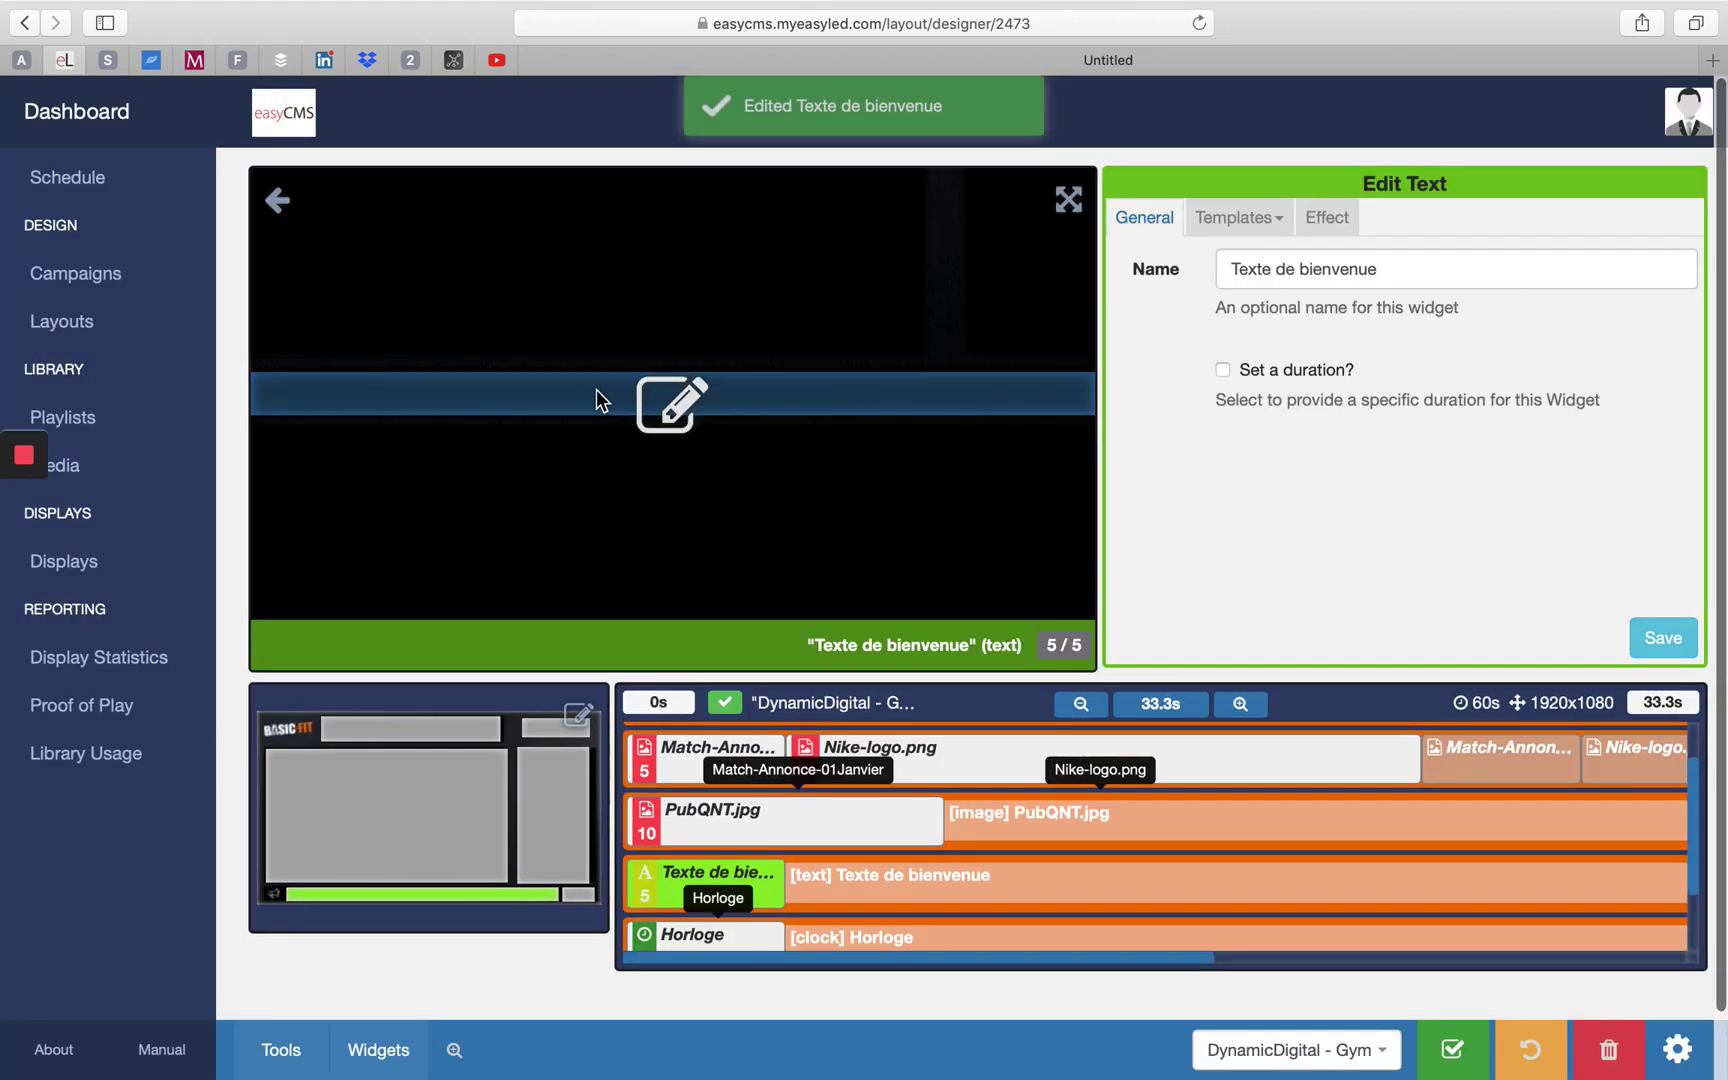
click(277, 200)
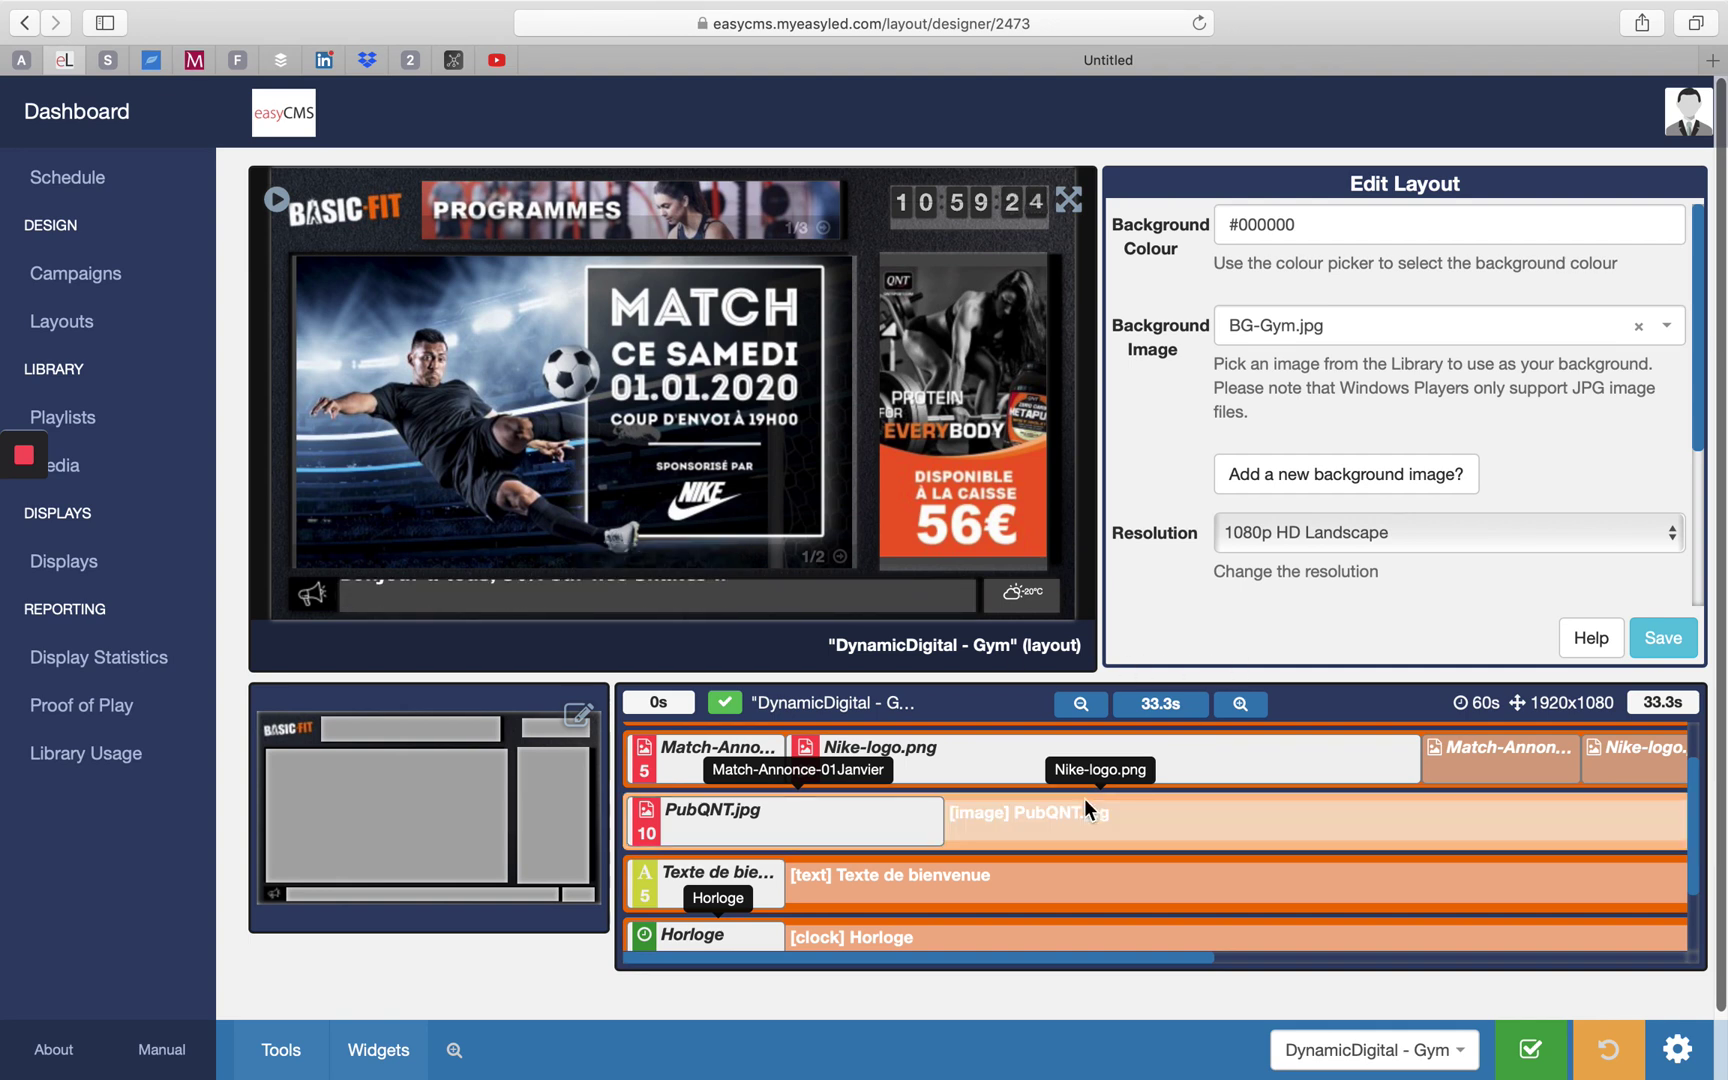
Move fitness.jpg ahead of Trainer.jpg in the banner region's timeline and reload the layout page
scroll(944, 753, up, 1)
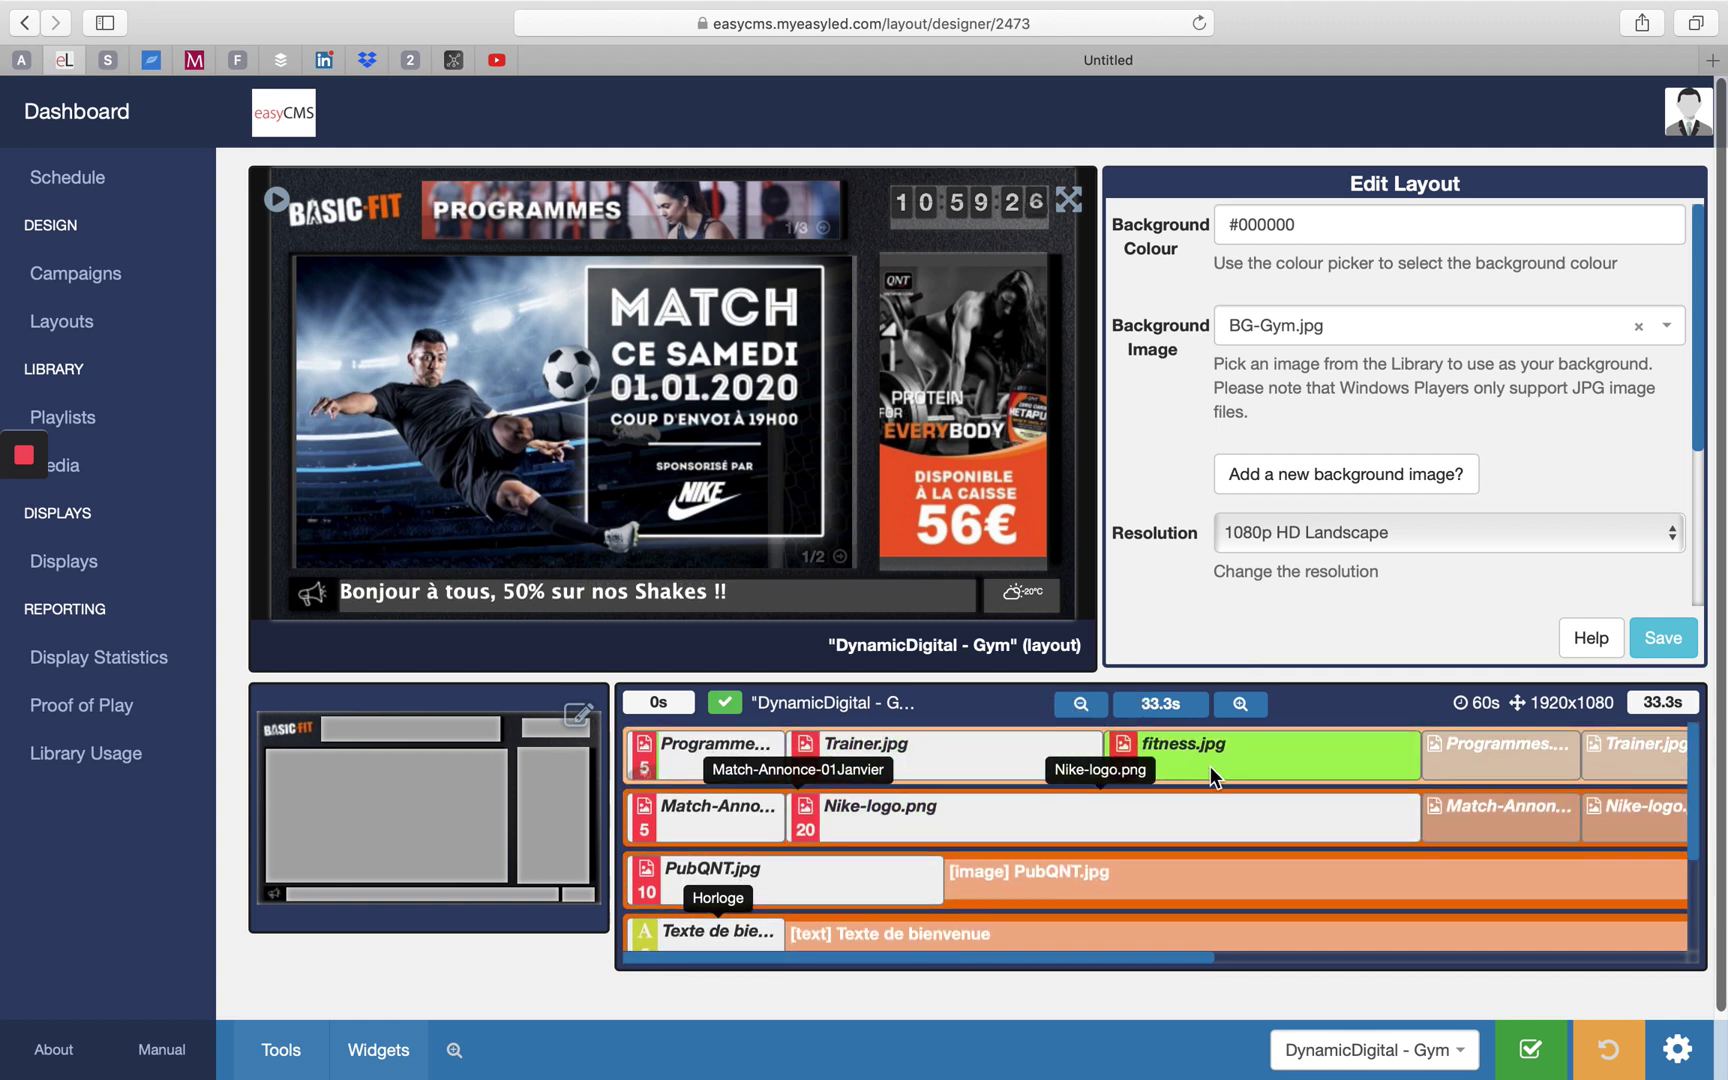
drag(1239, 759, 850, 768)
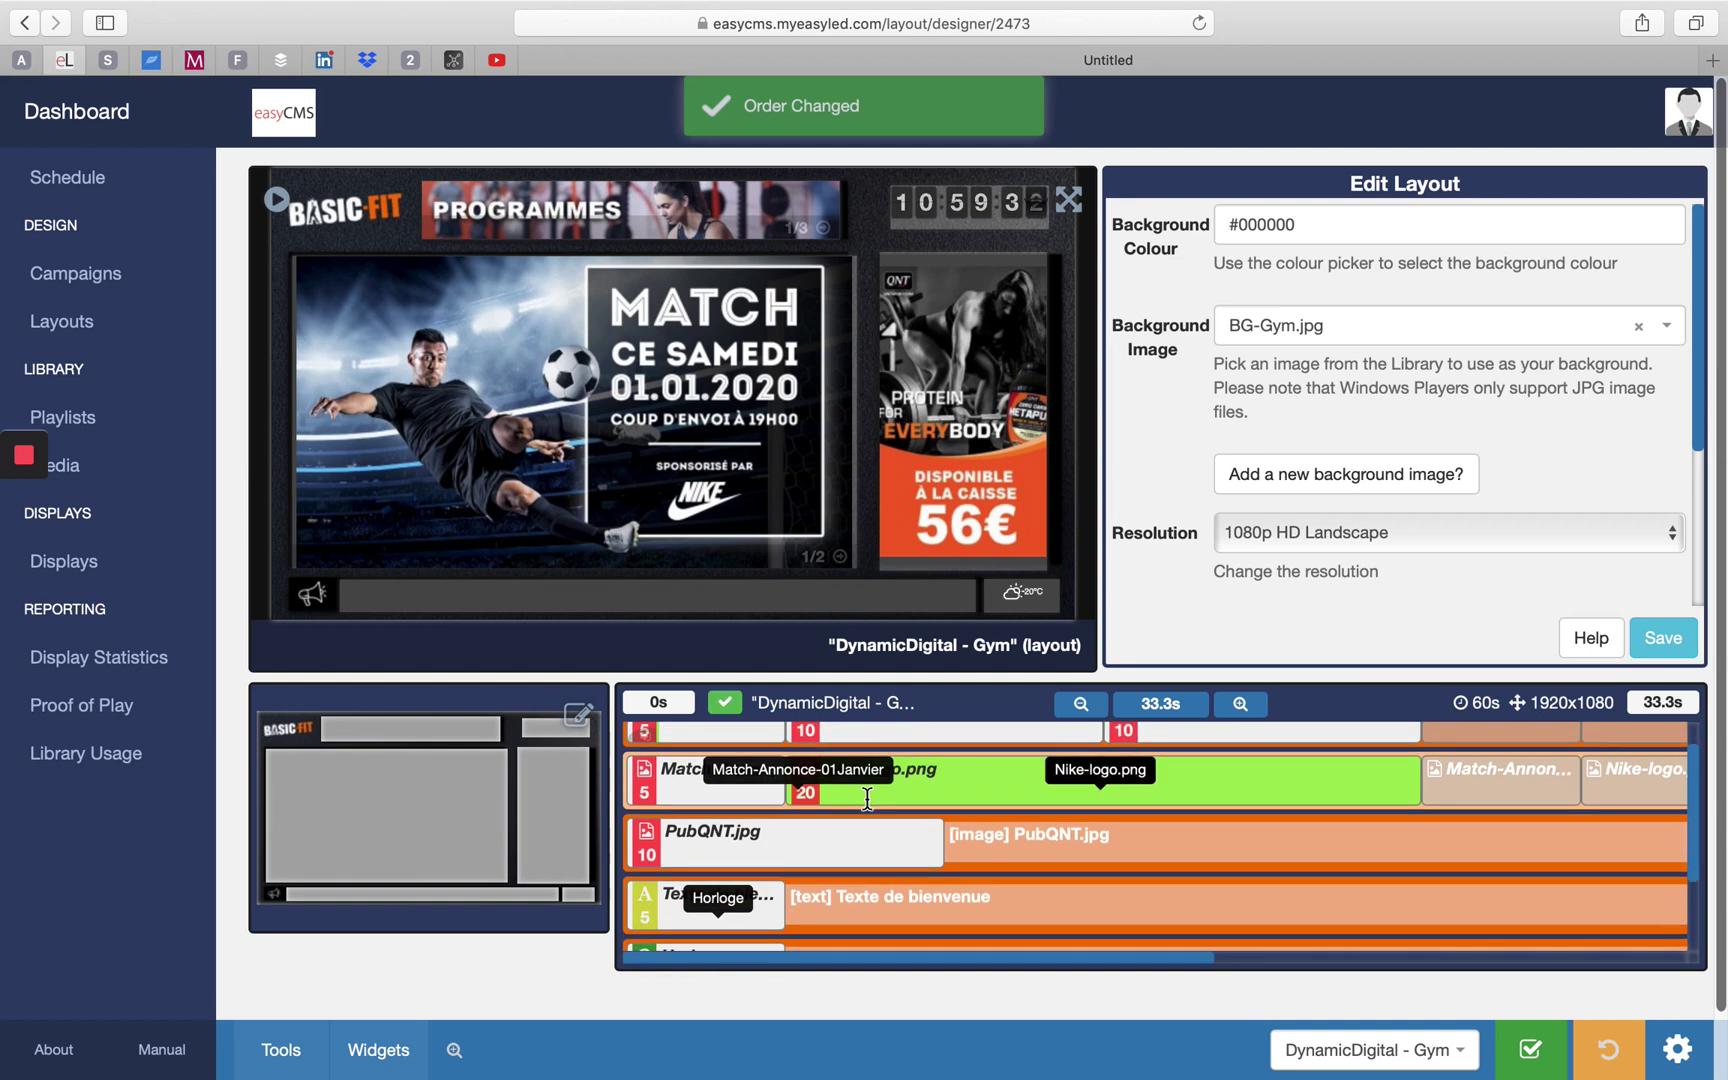
click(1199, 23)
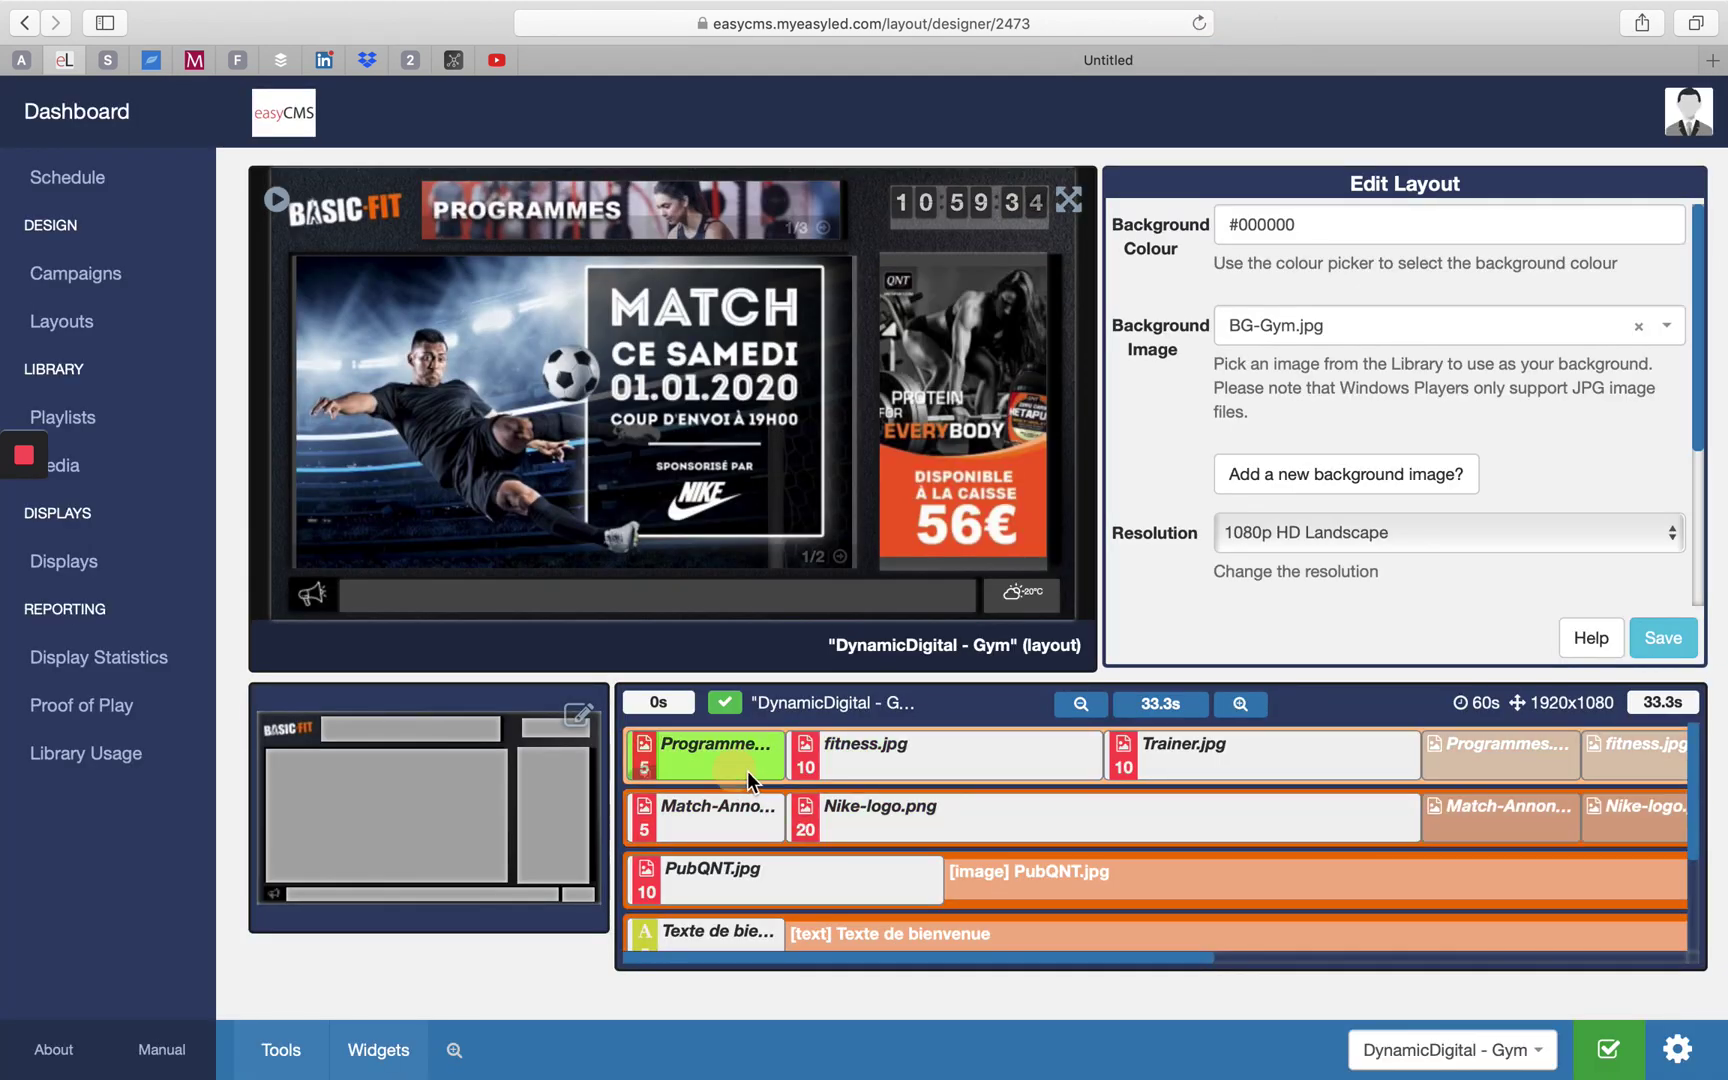
Move Programmes.jpg behind fitness.jpg in the banner region's timeline and bring Trainer.jpg to the very start
drag(747, 771, 1015, 770)
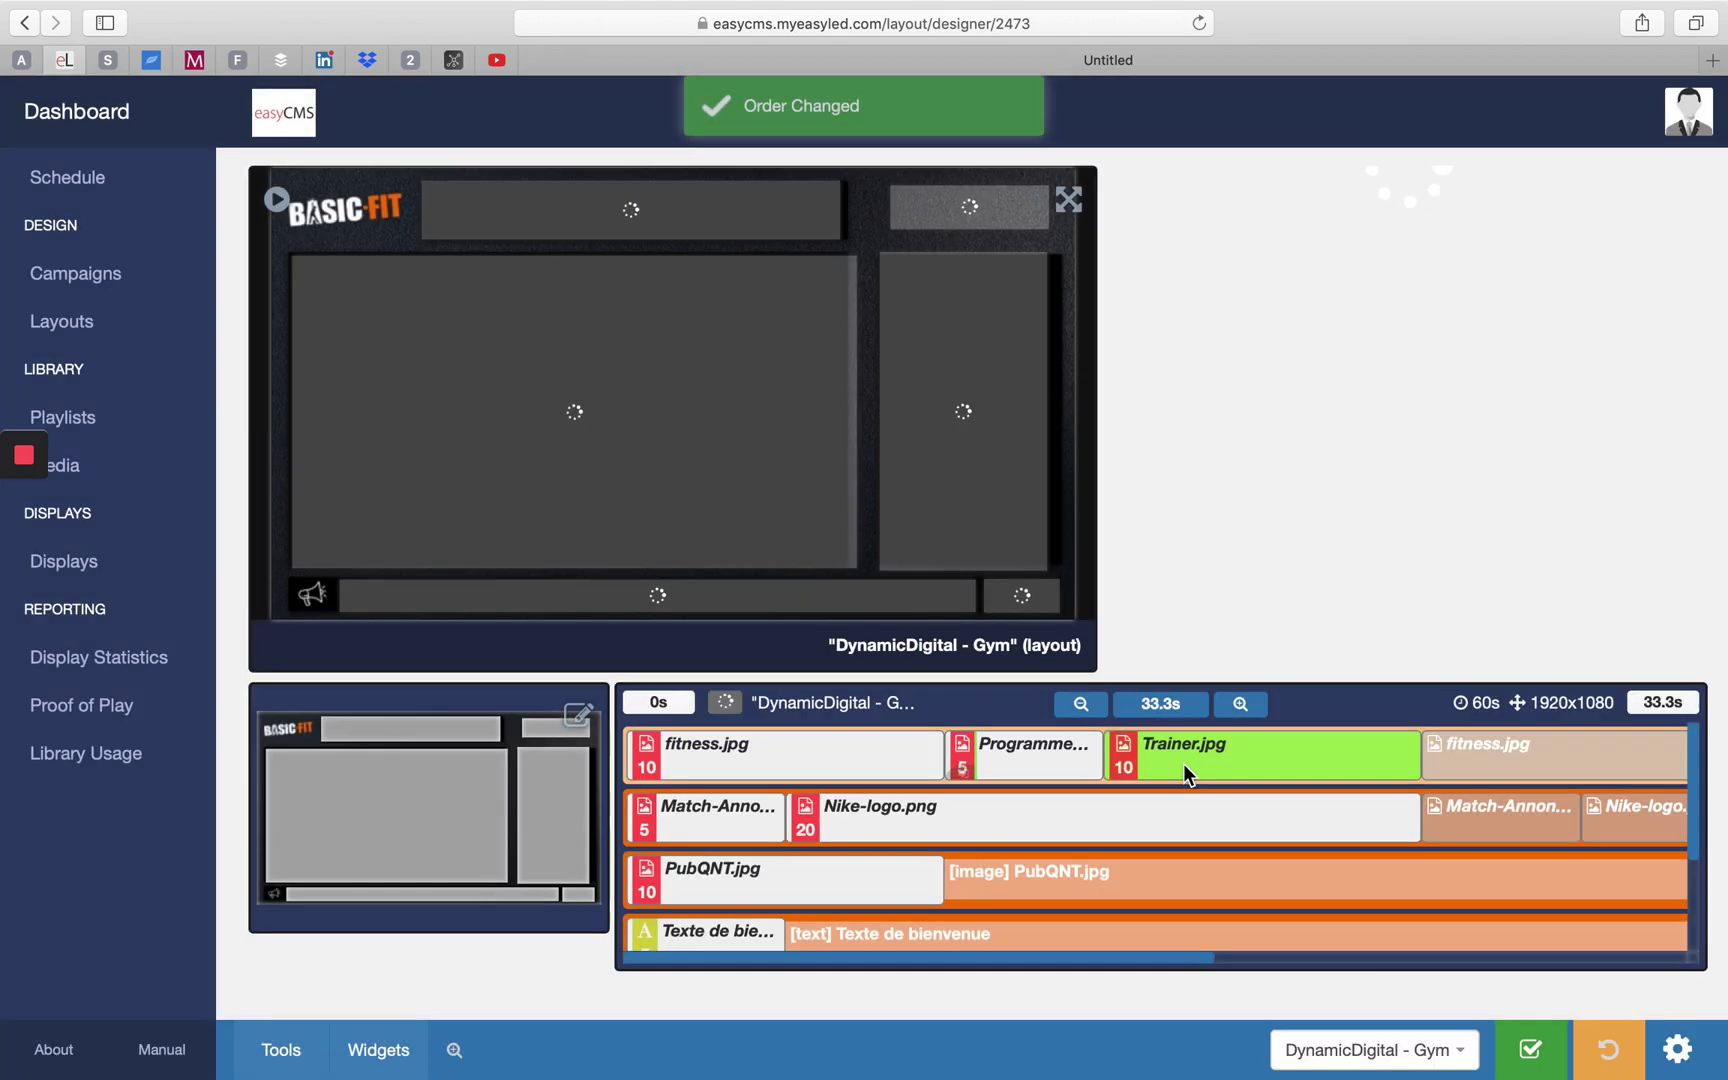
mouse_move(1183, 765)
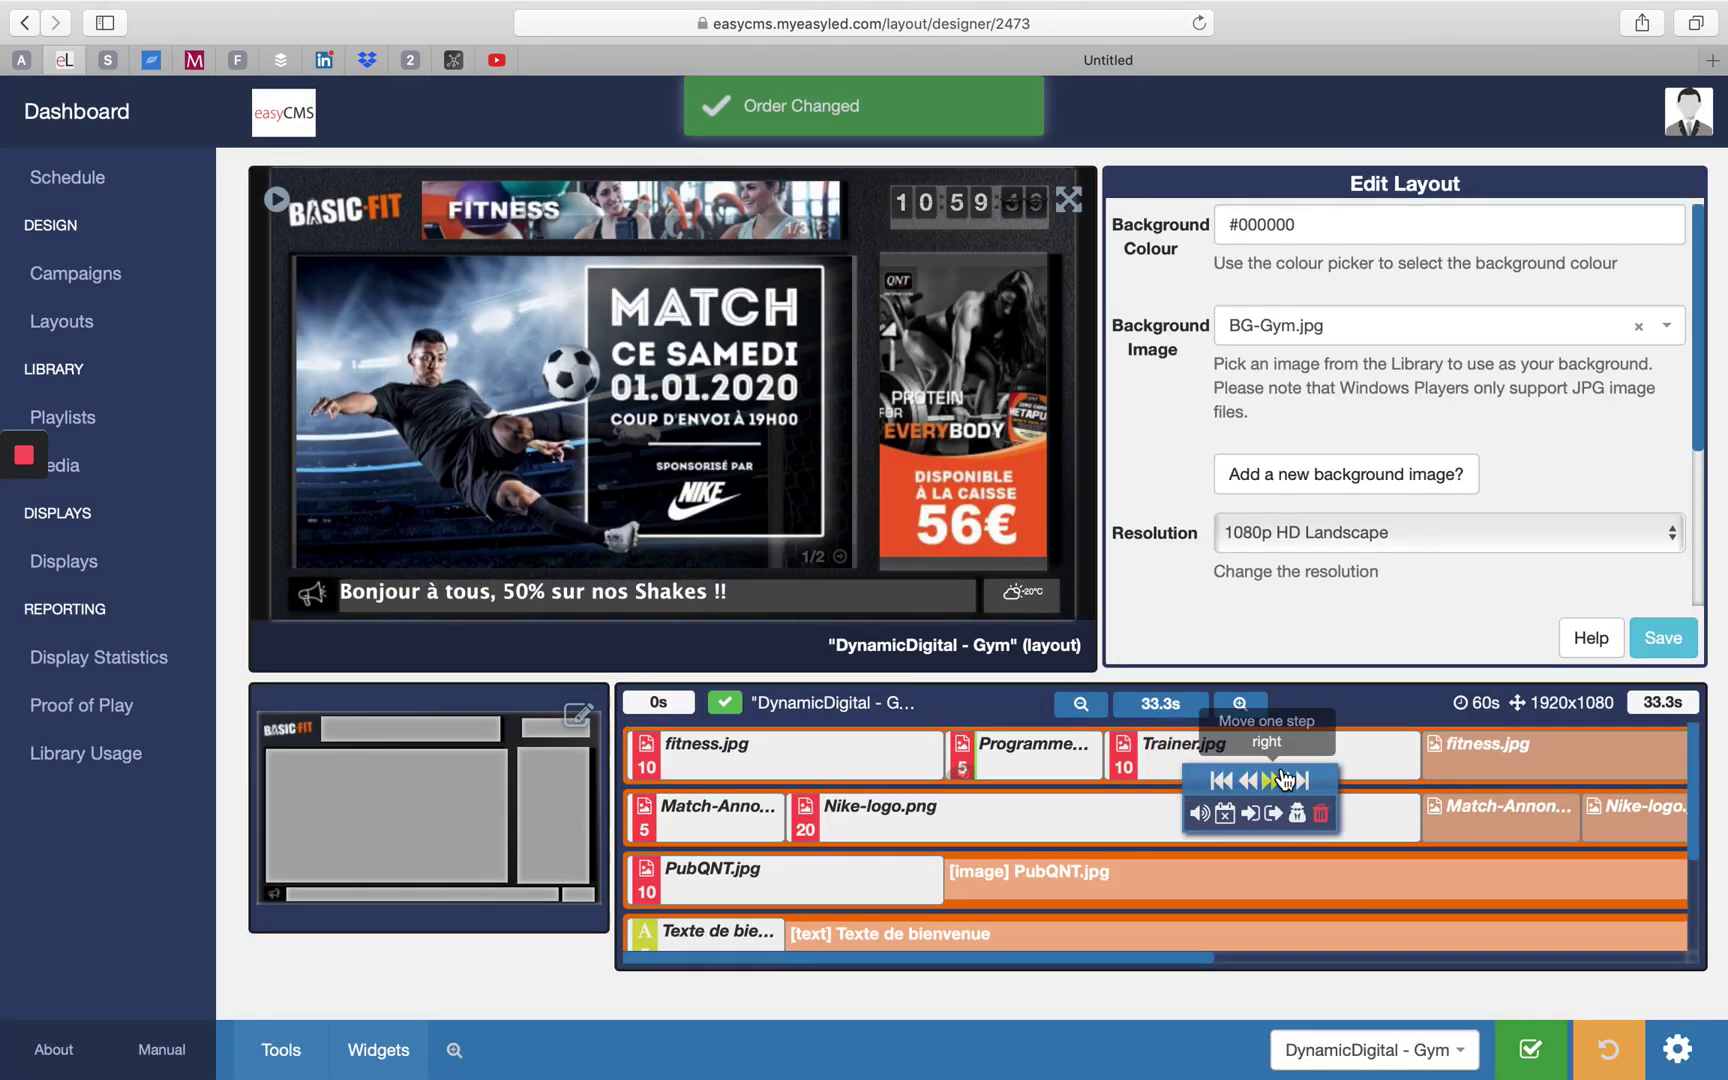
click(1221, 784)
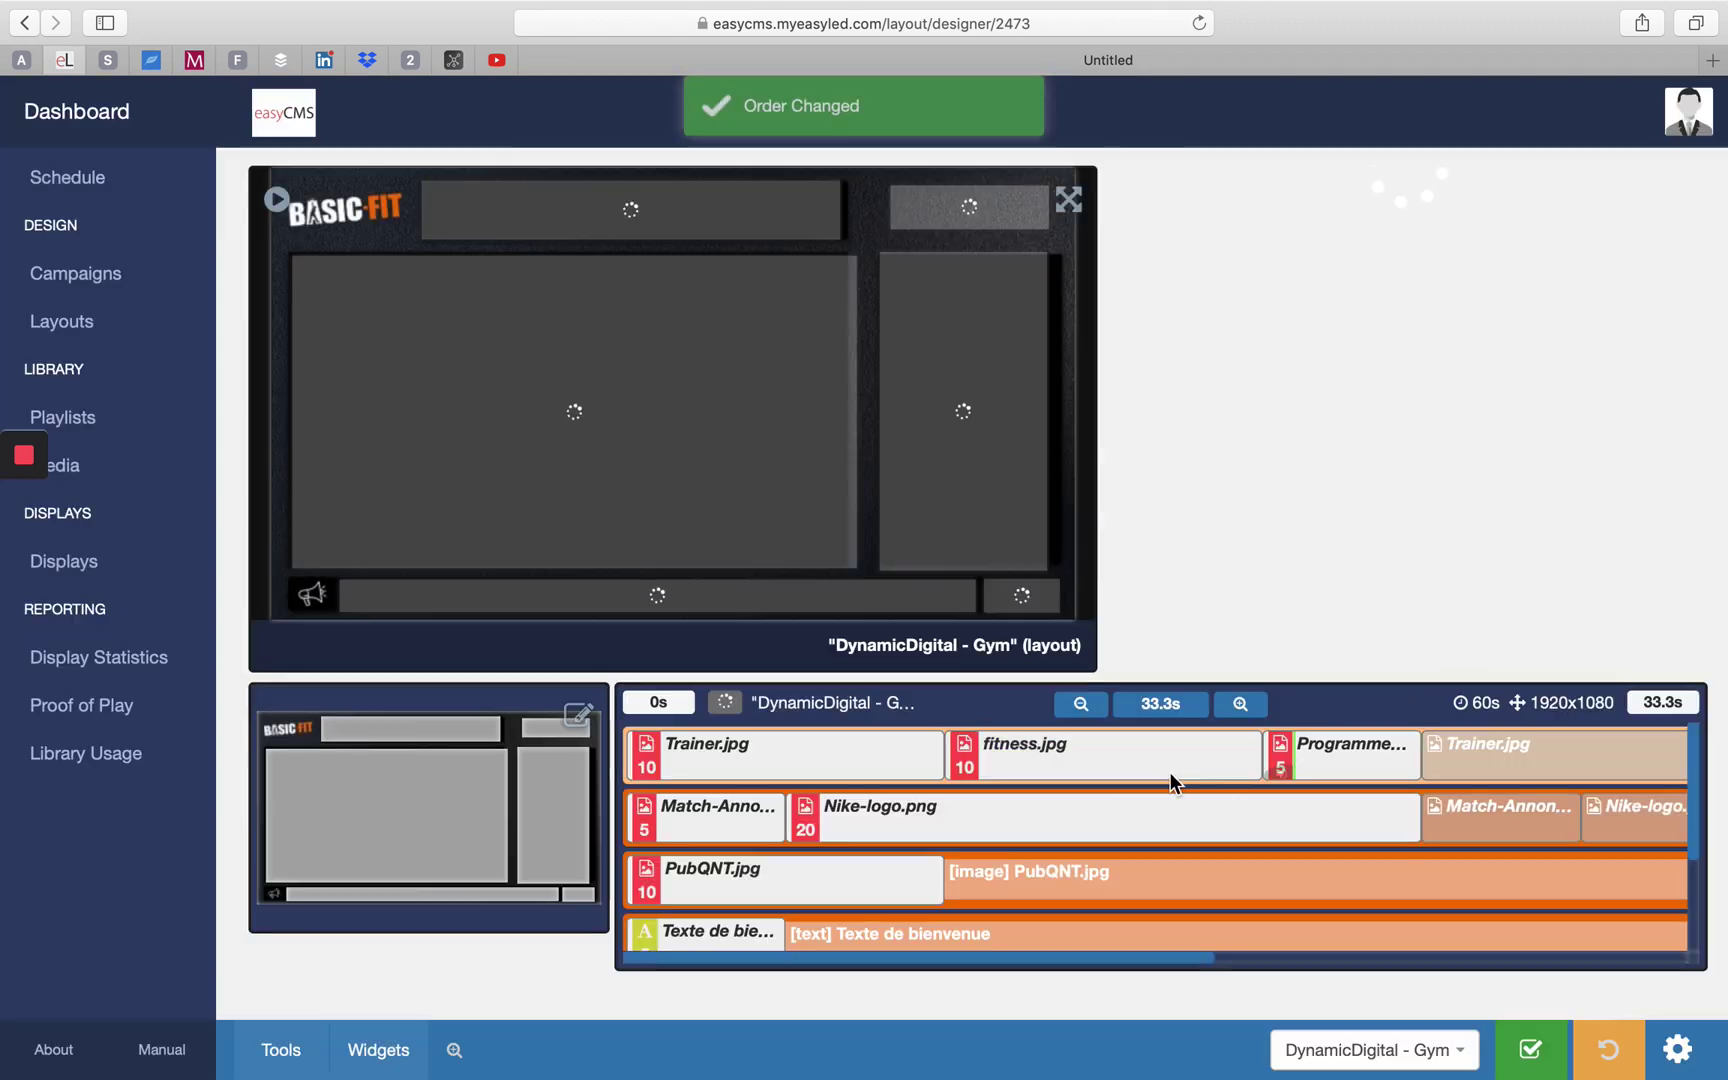
Send Trainer.jpg to the end of the banner region's timeline and bring it back to the start
mouse_move(906, 767)
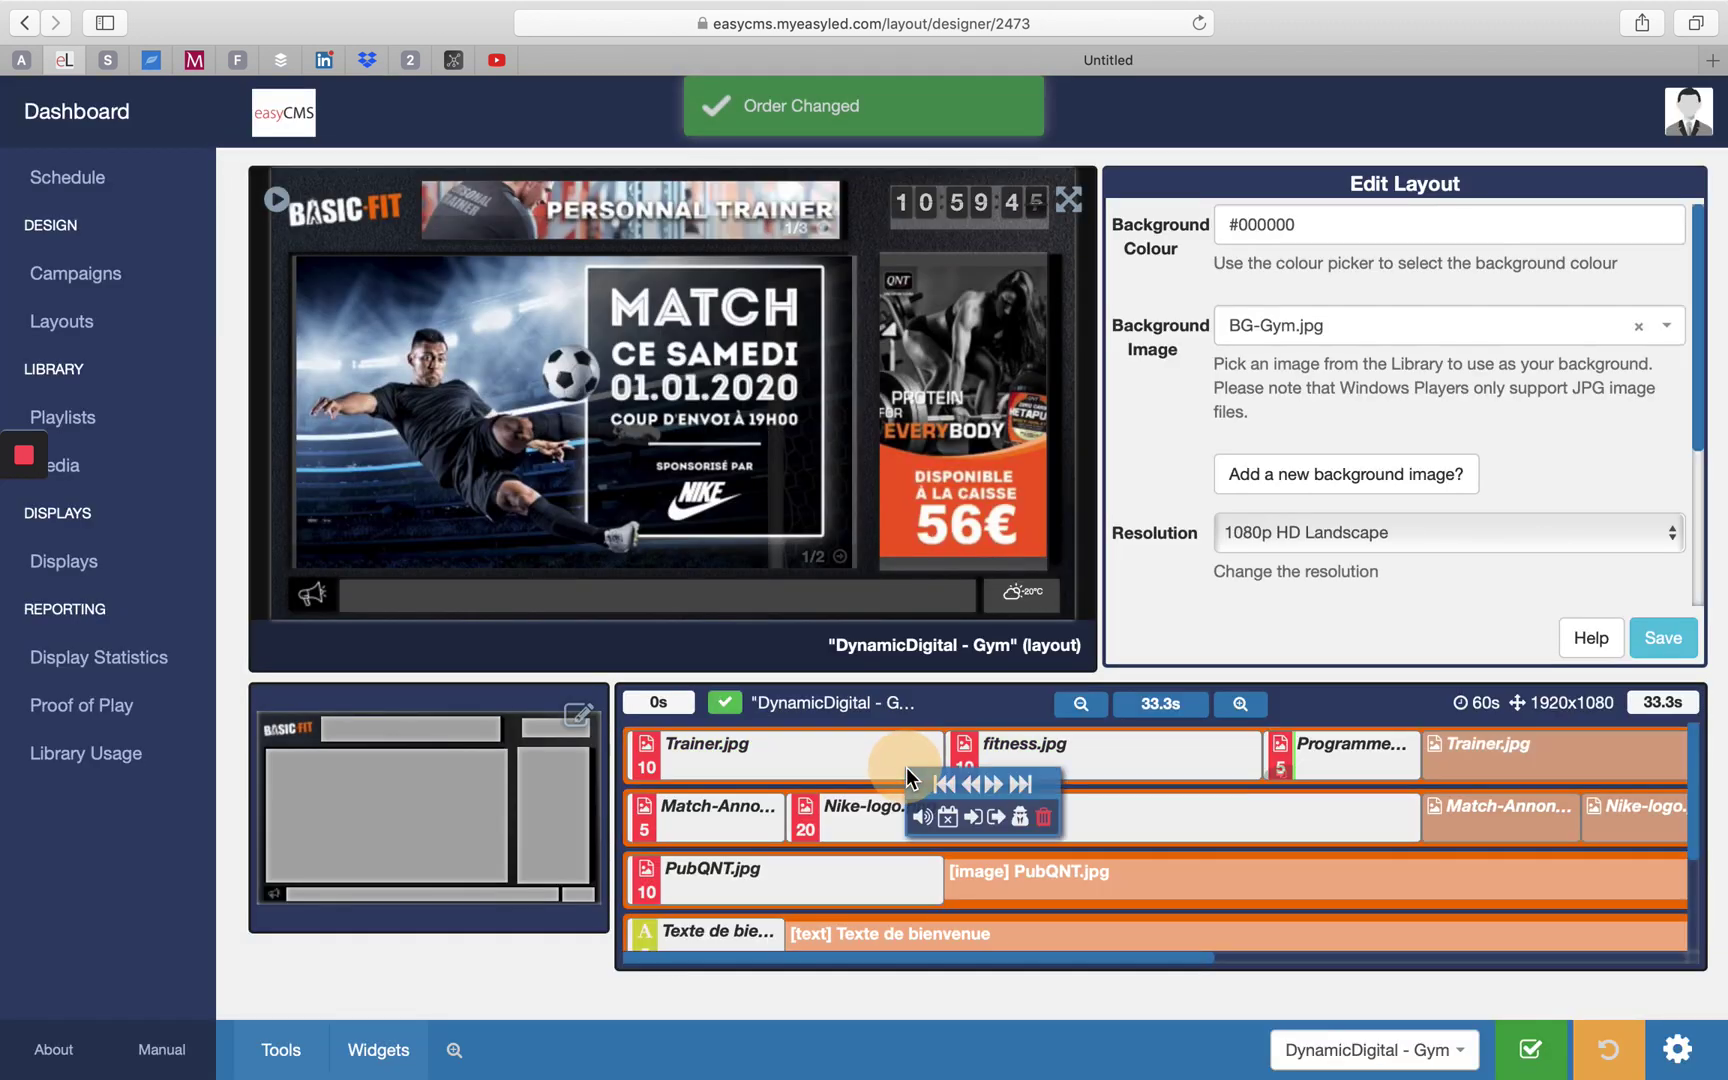
click(1028, 790)
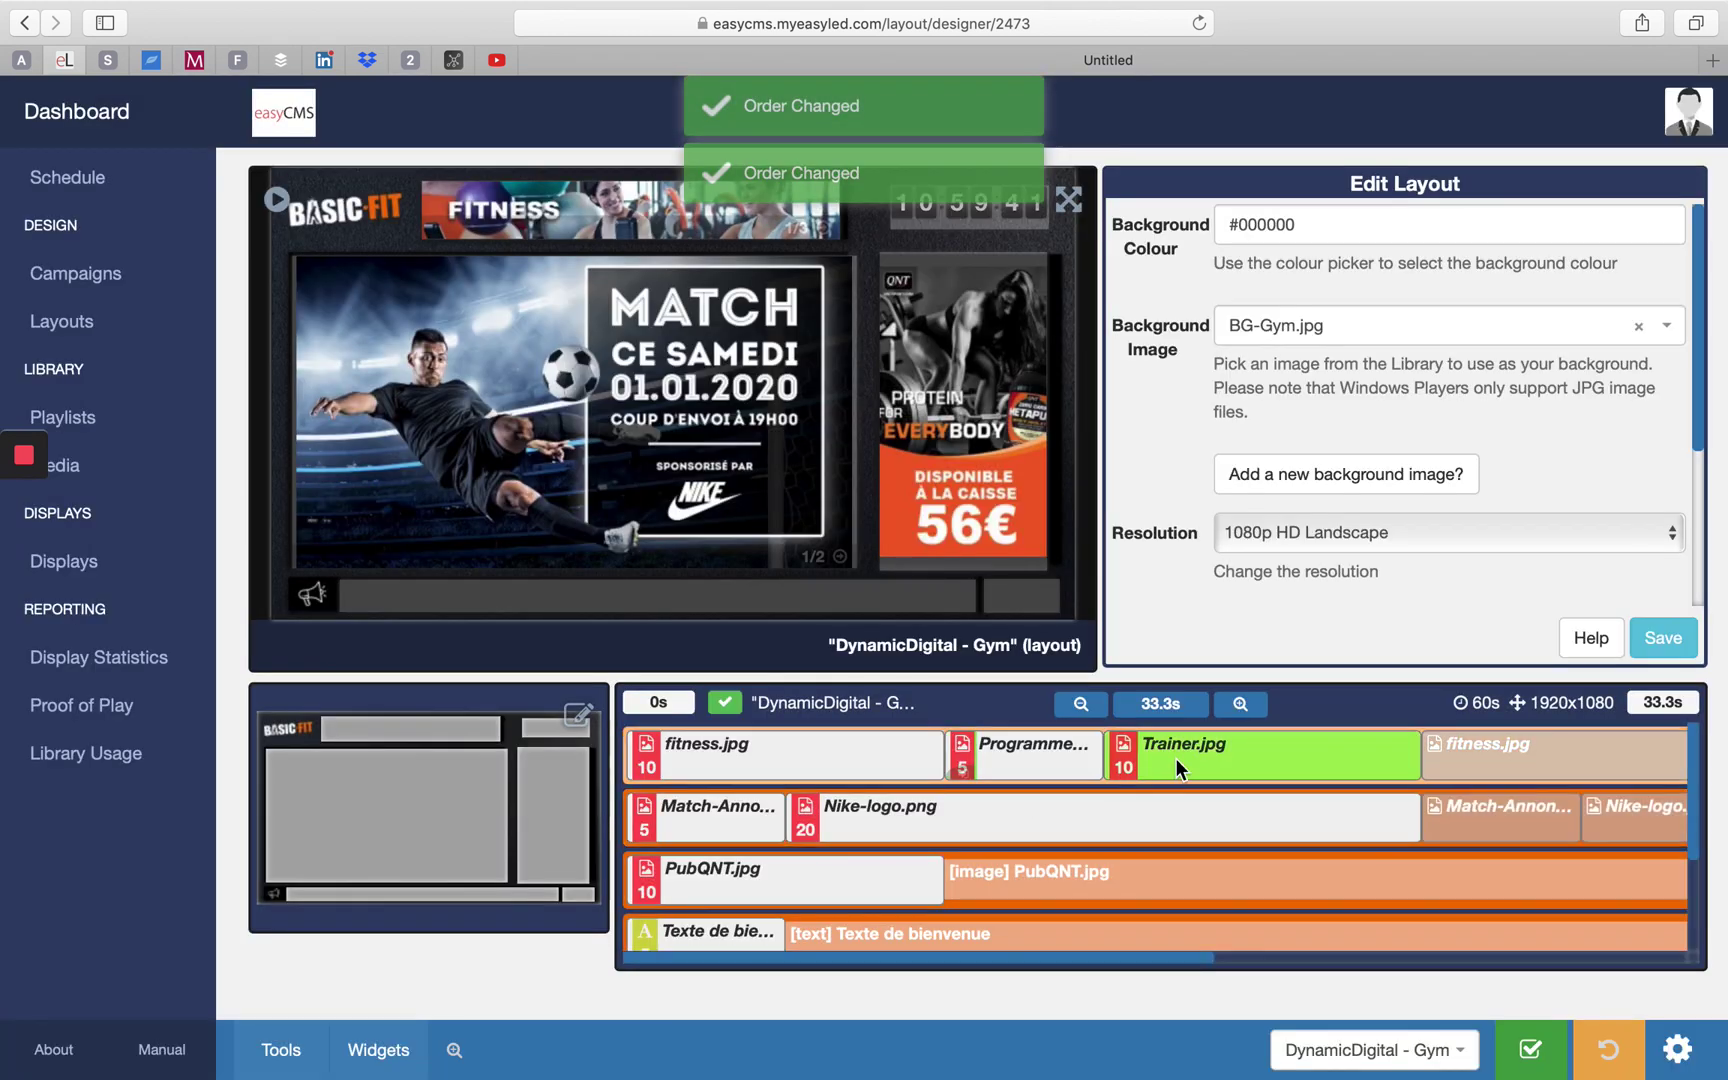
mouse_move(1264, 755)
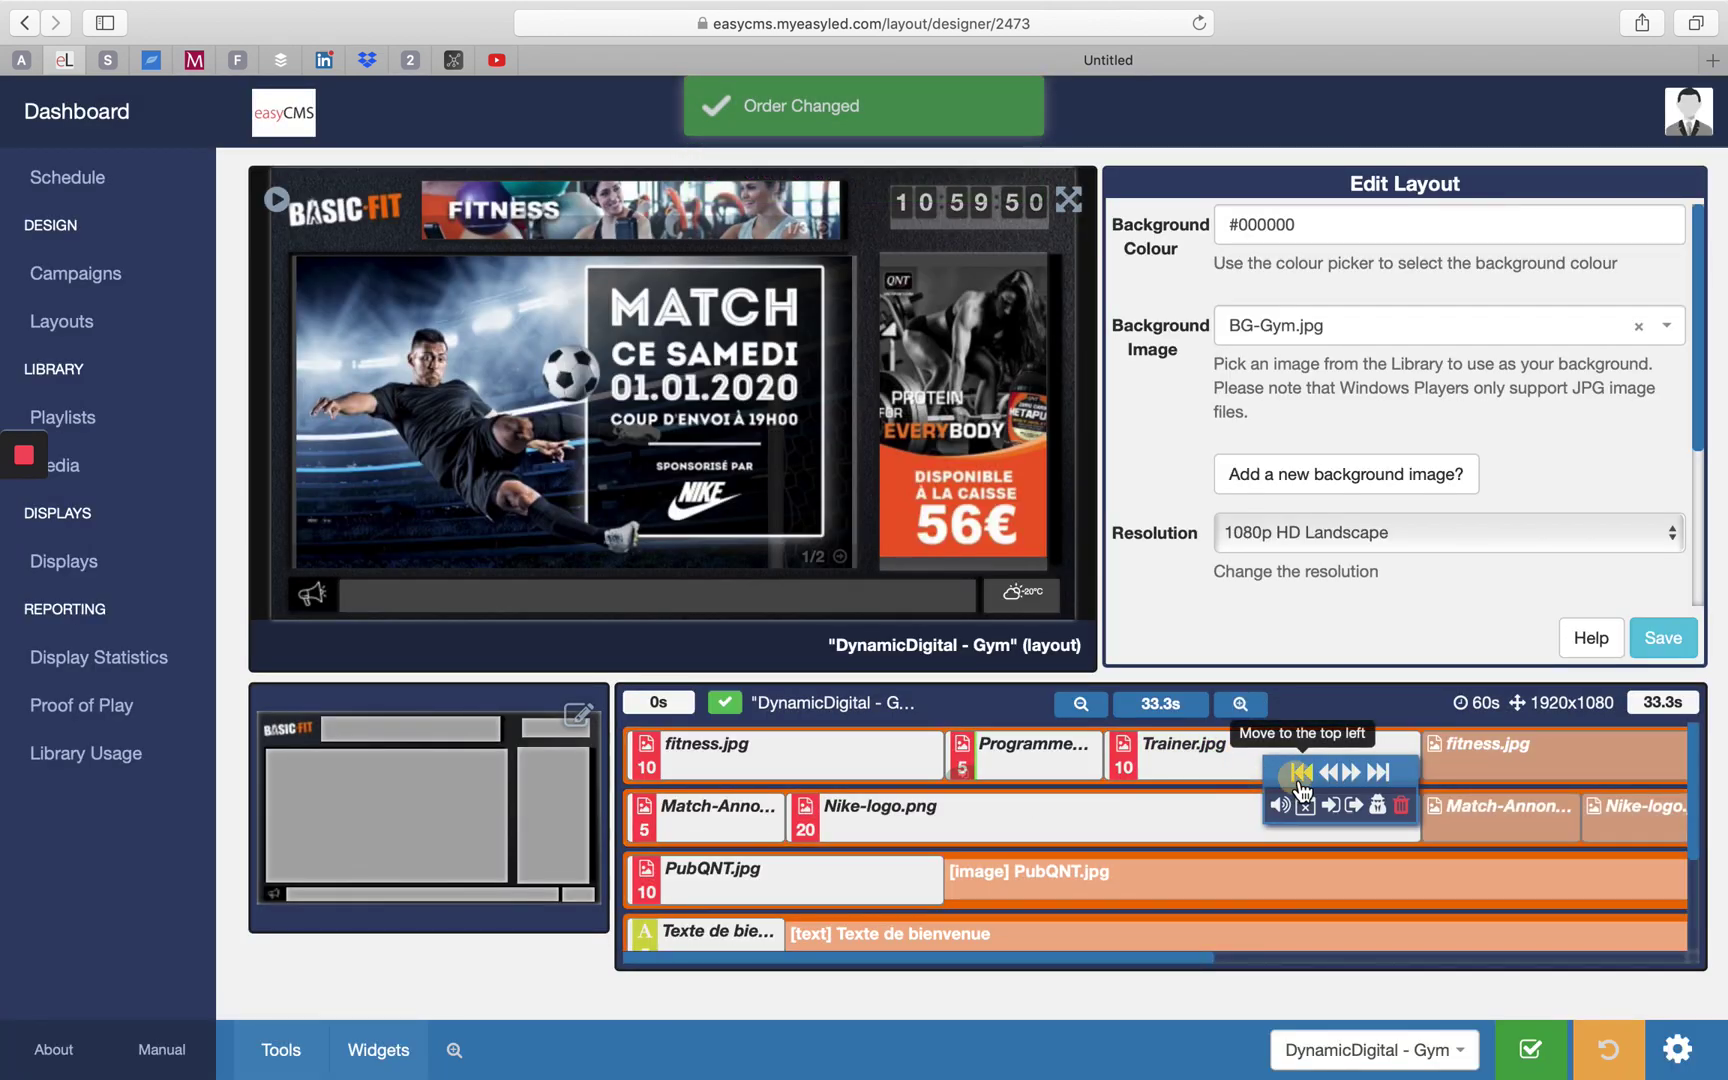
click(1300, 786)
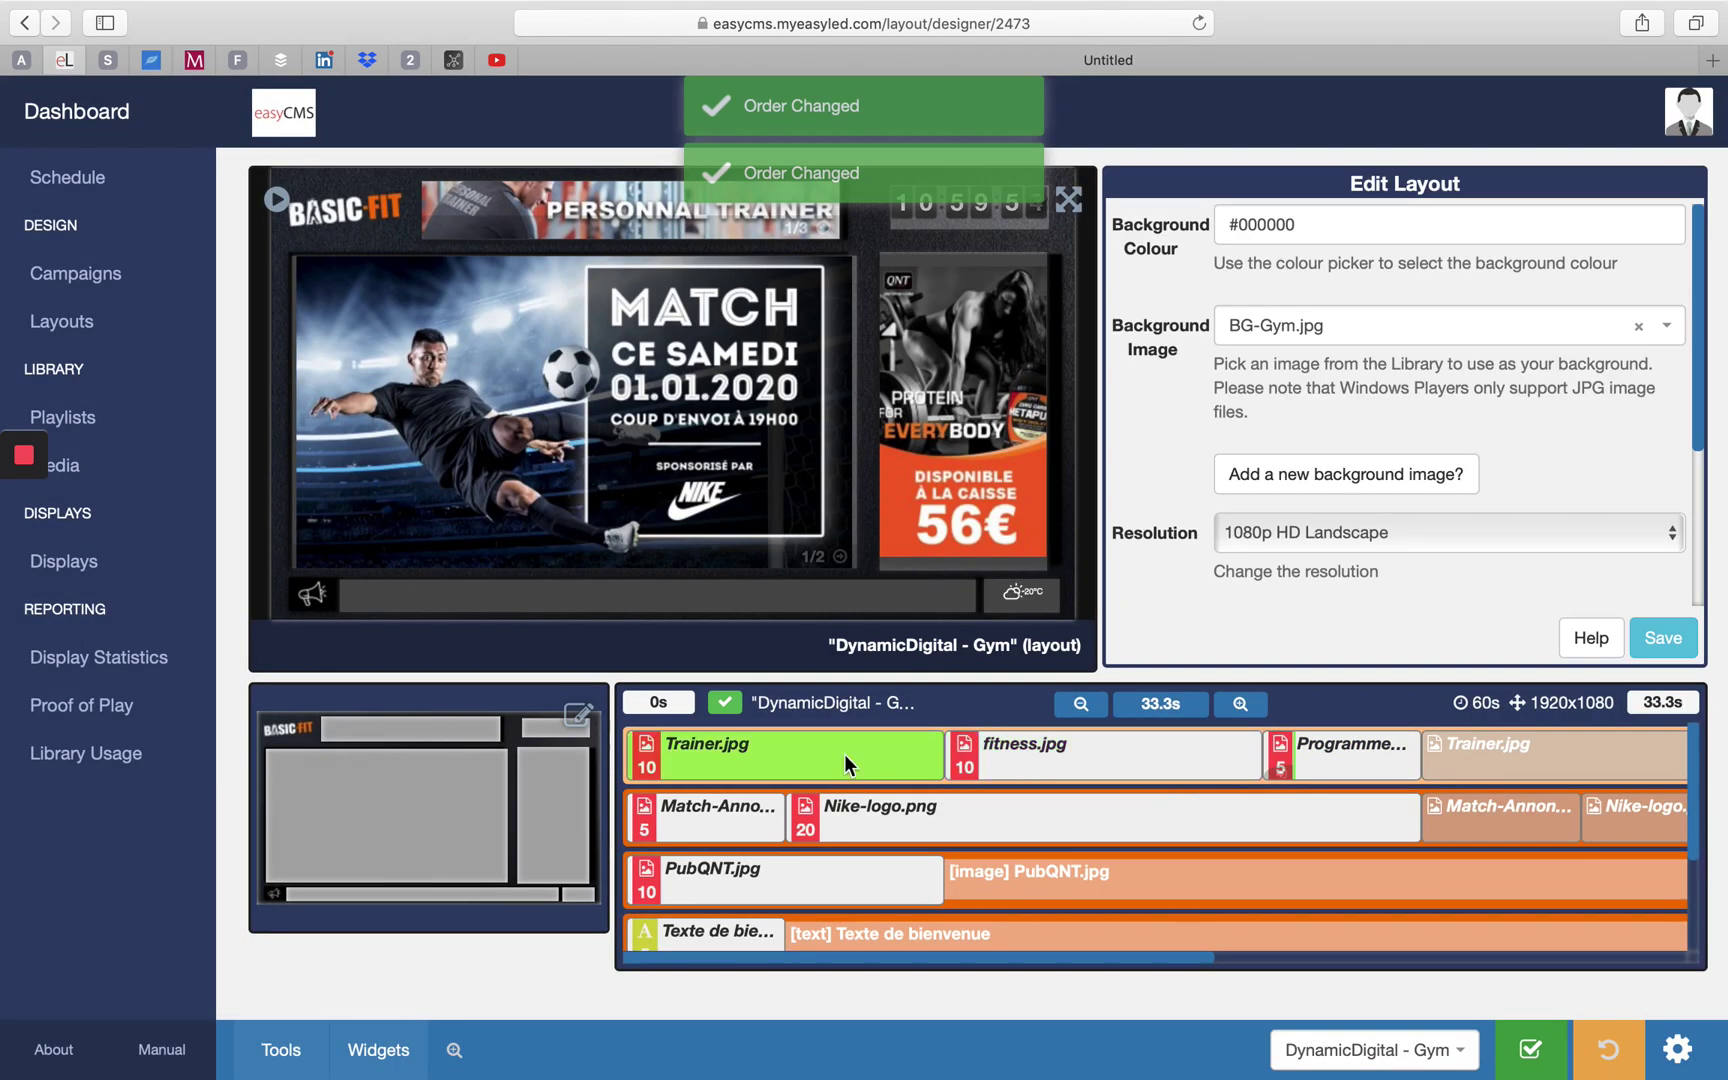
mouse_move(845, 755)
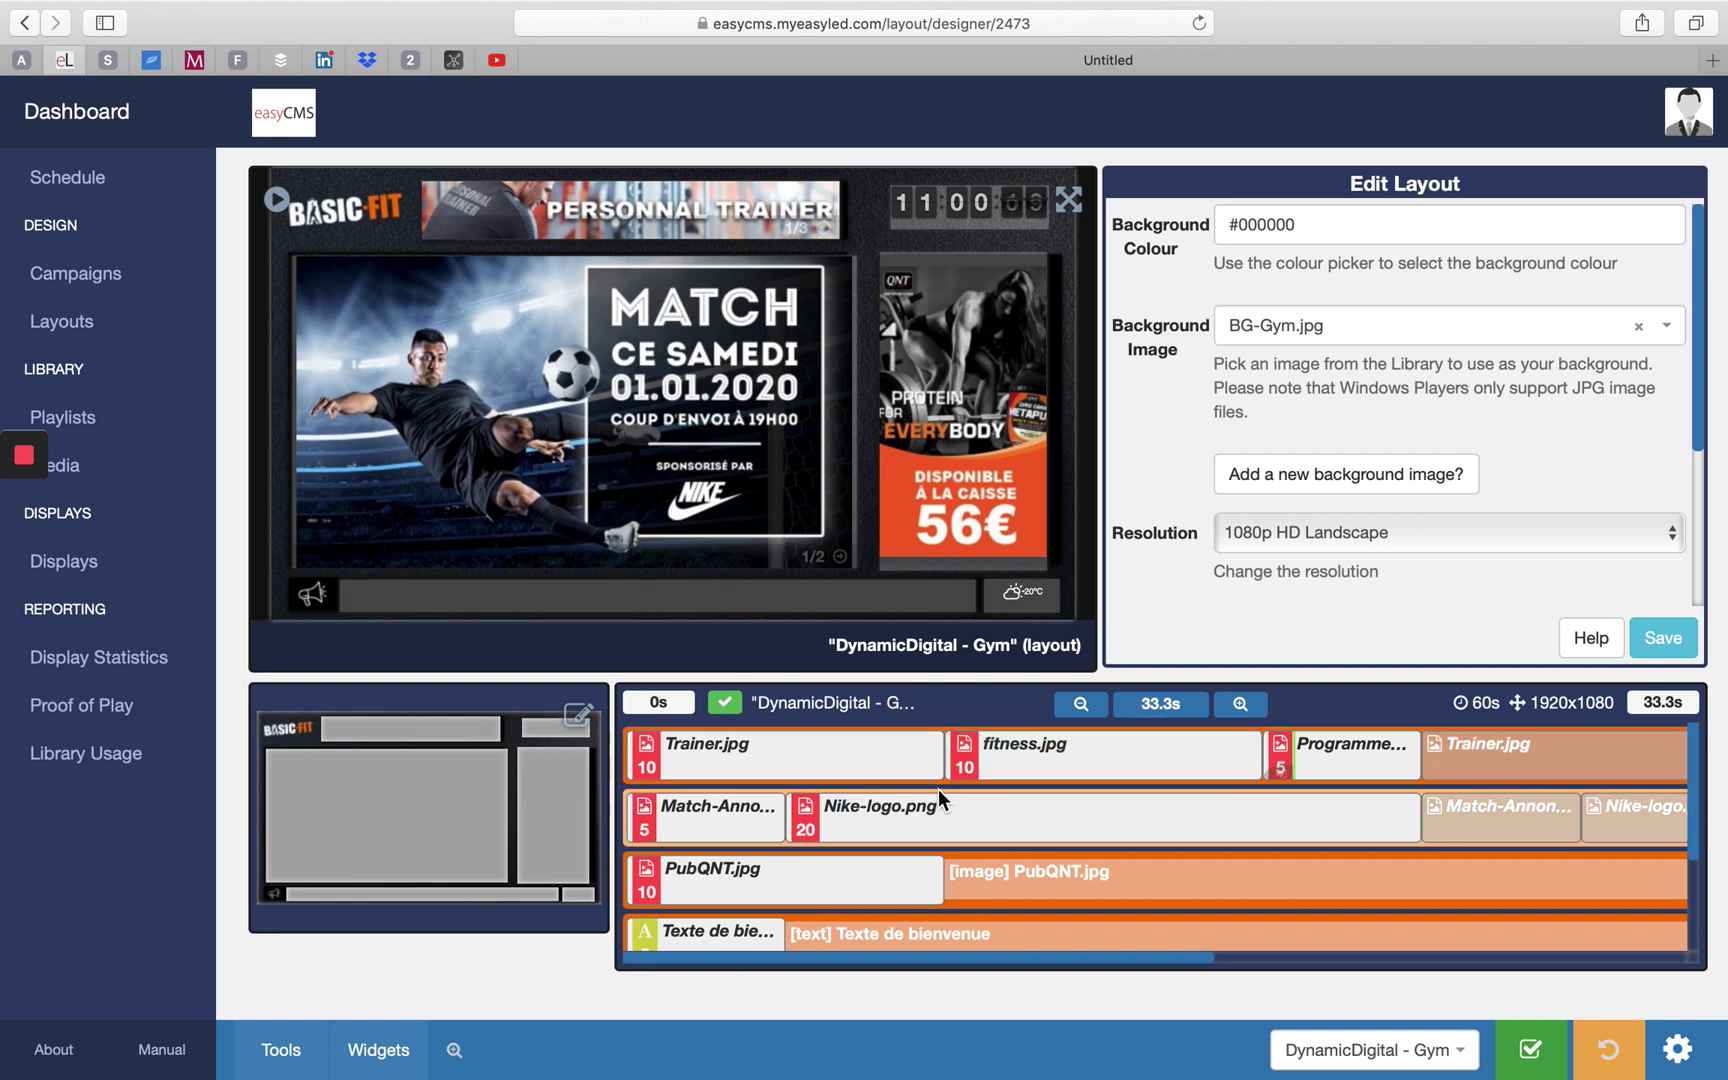
Examine the match announcement image's settings and the available widget types, and return to the whole layout preview
scroll(935, 792, down, 1)
scroll(927, 796, up, 1)
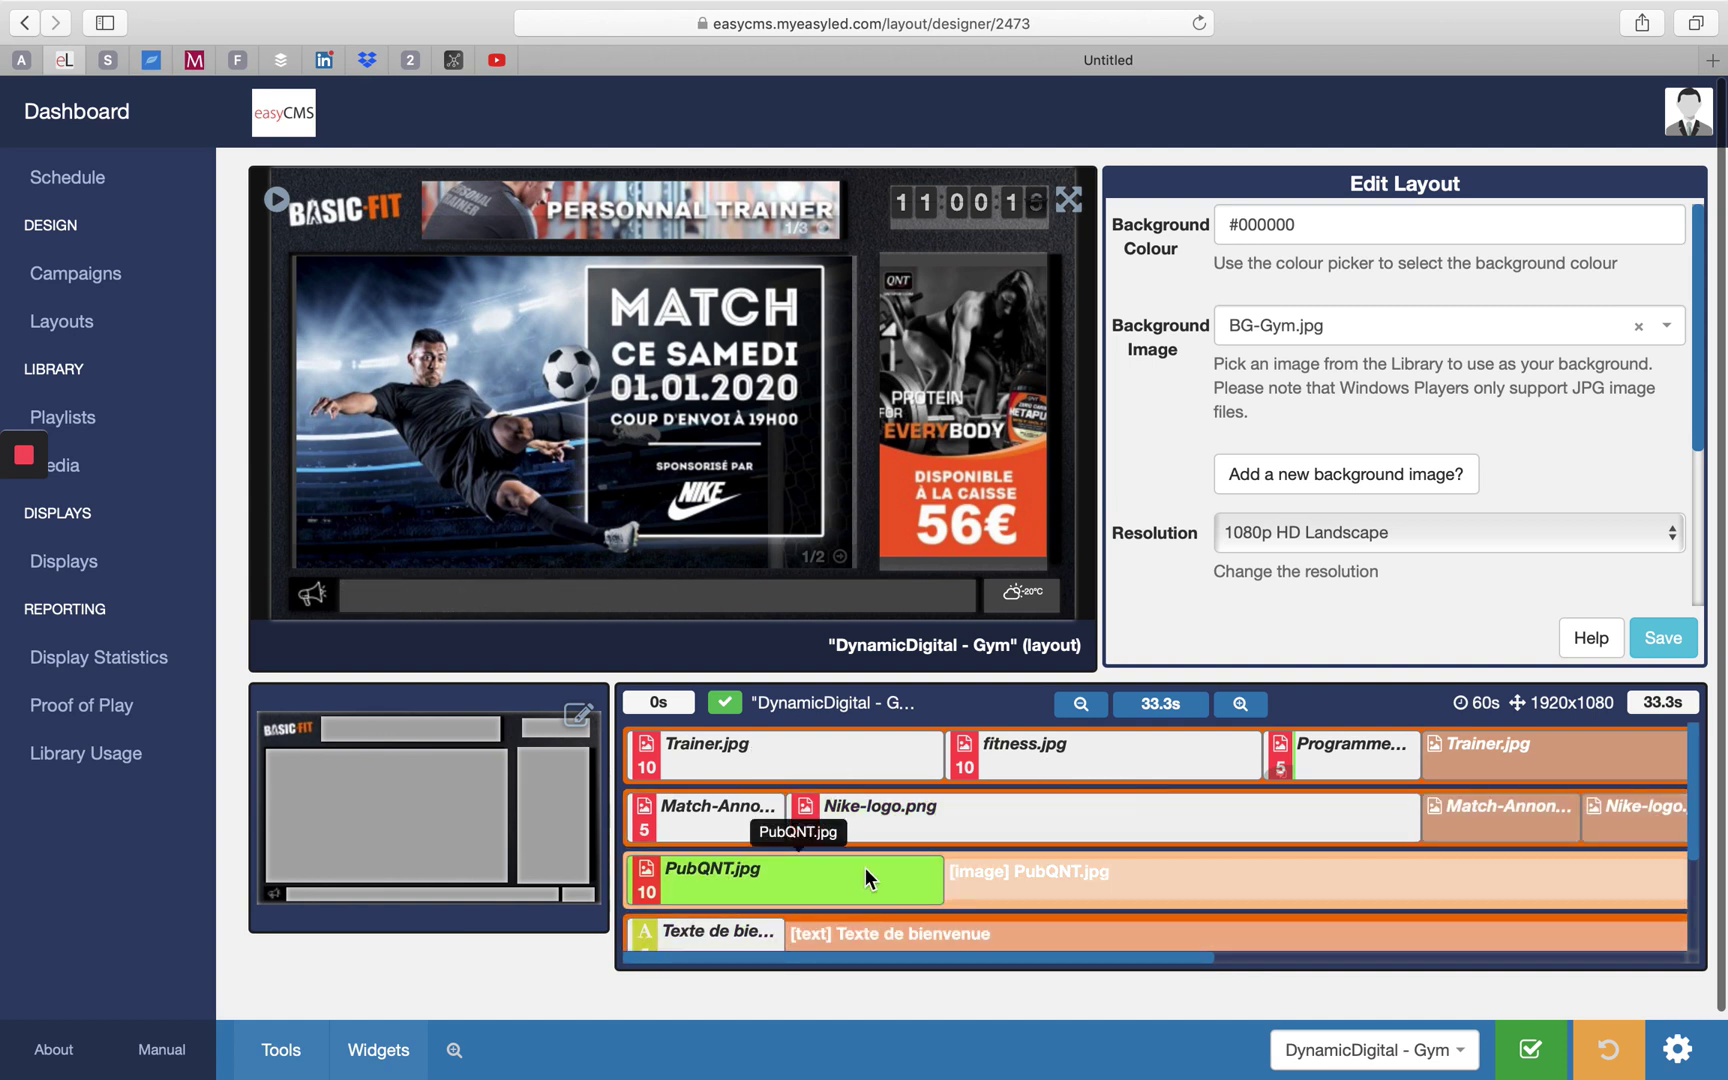
click(667, 502)
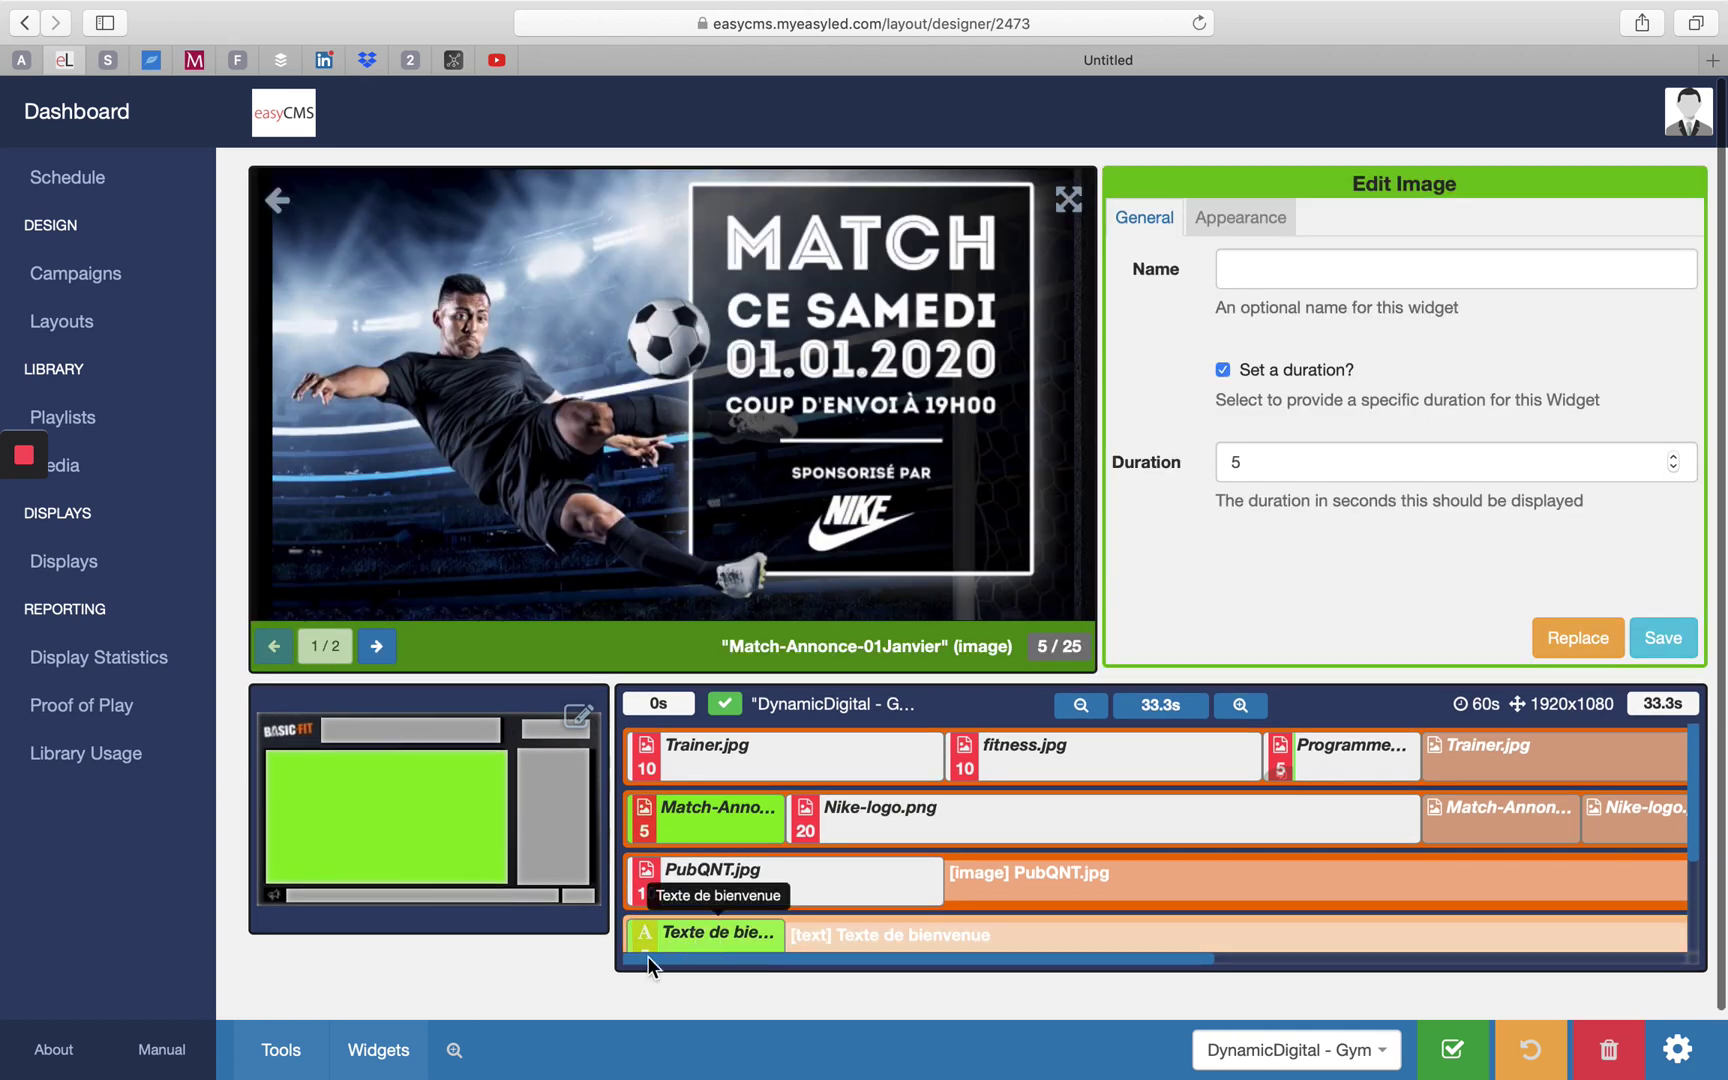
click(409, 1066)
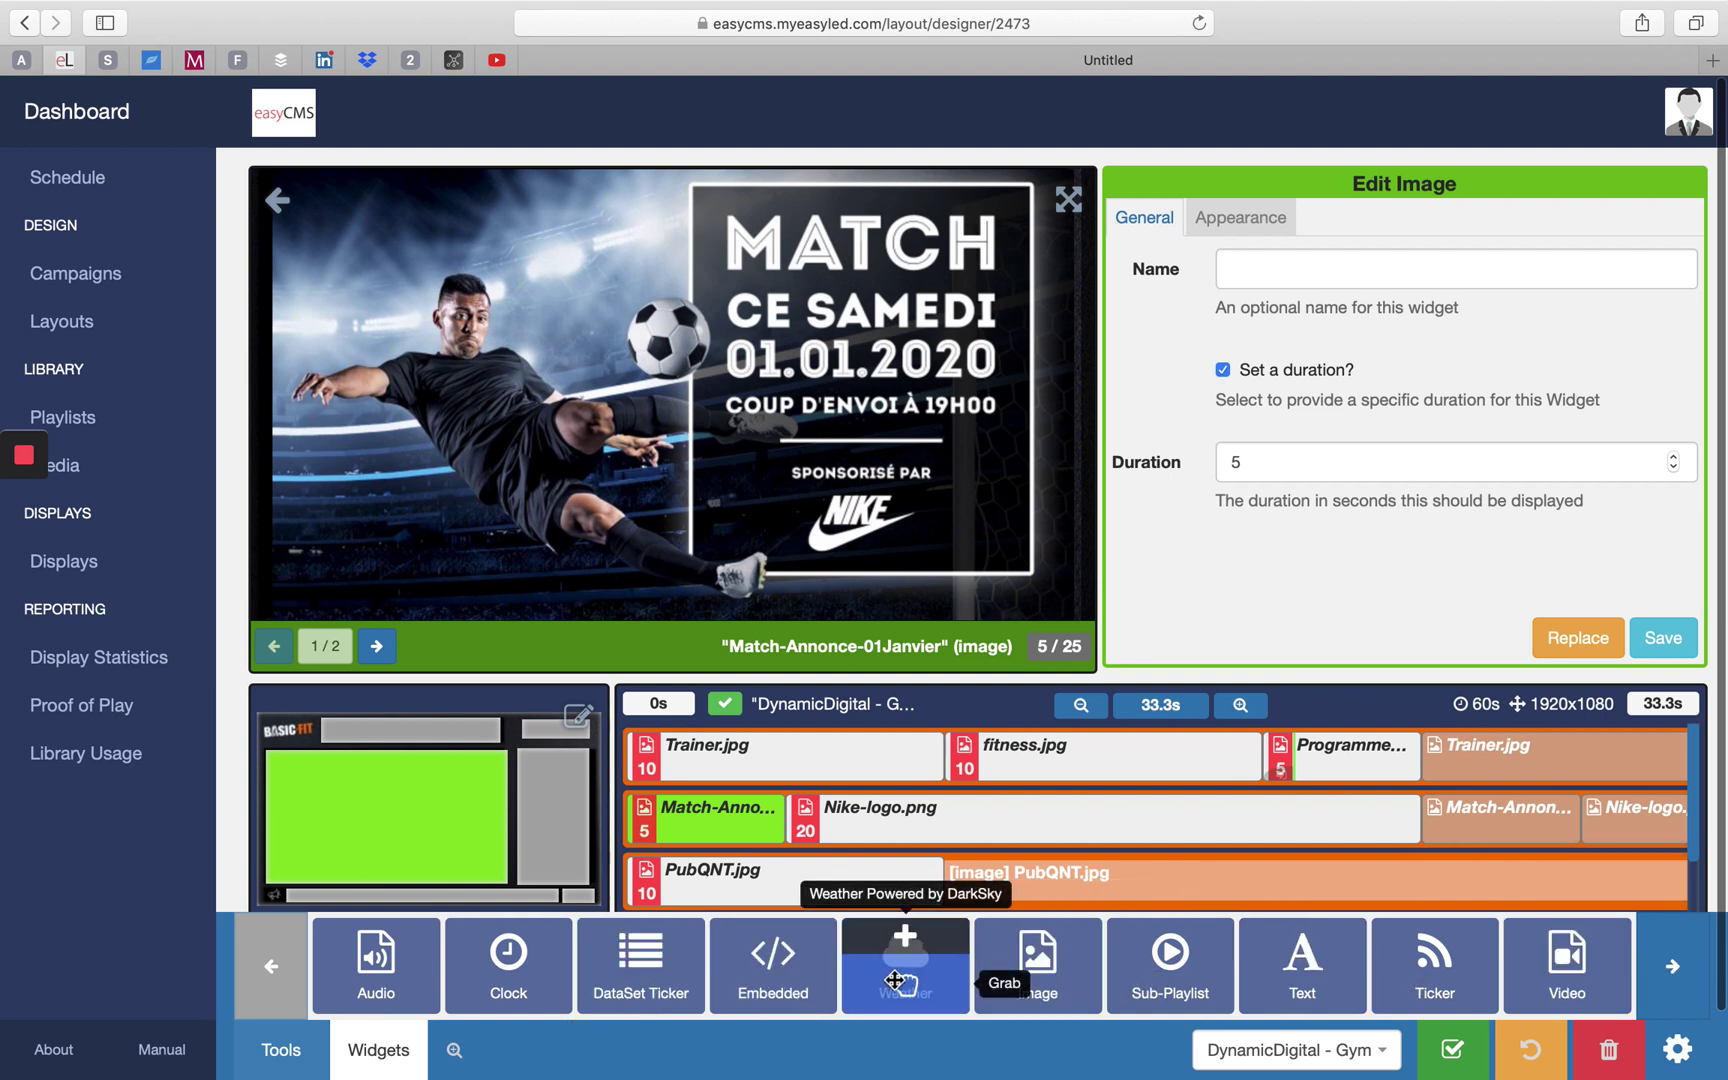
click(350, 1050)
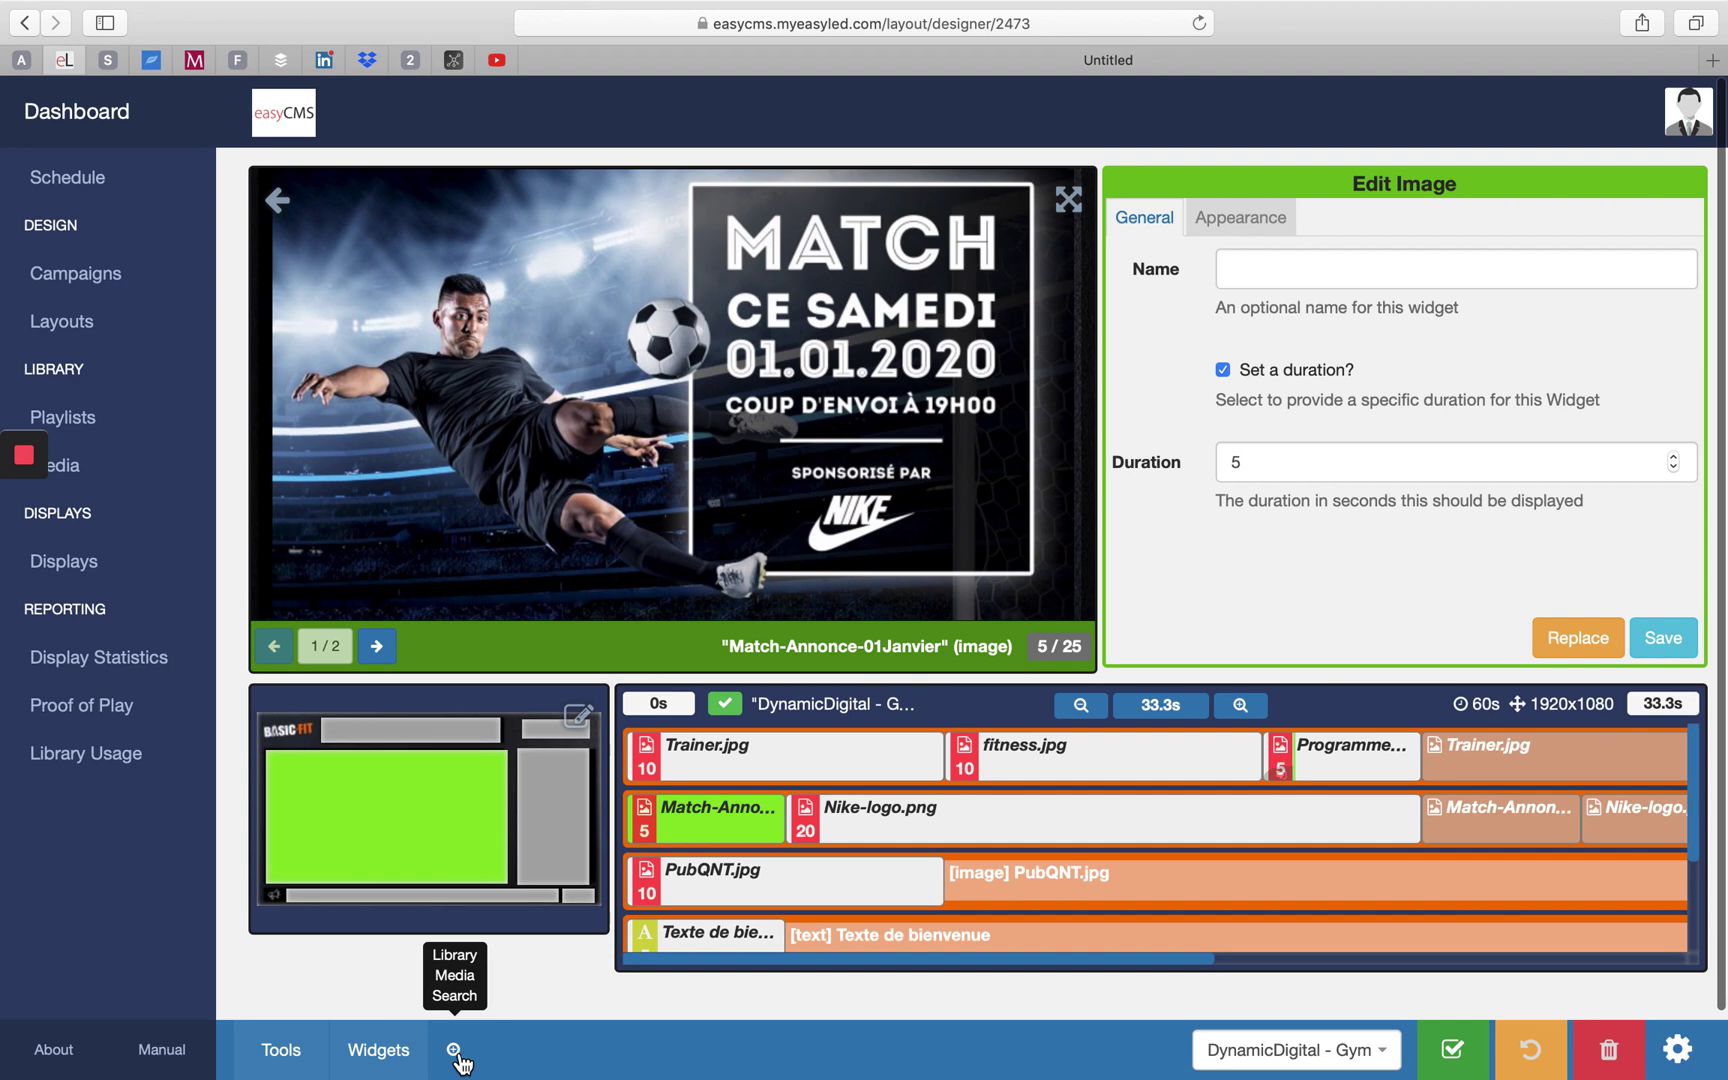
click(279, 210)
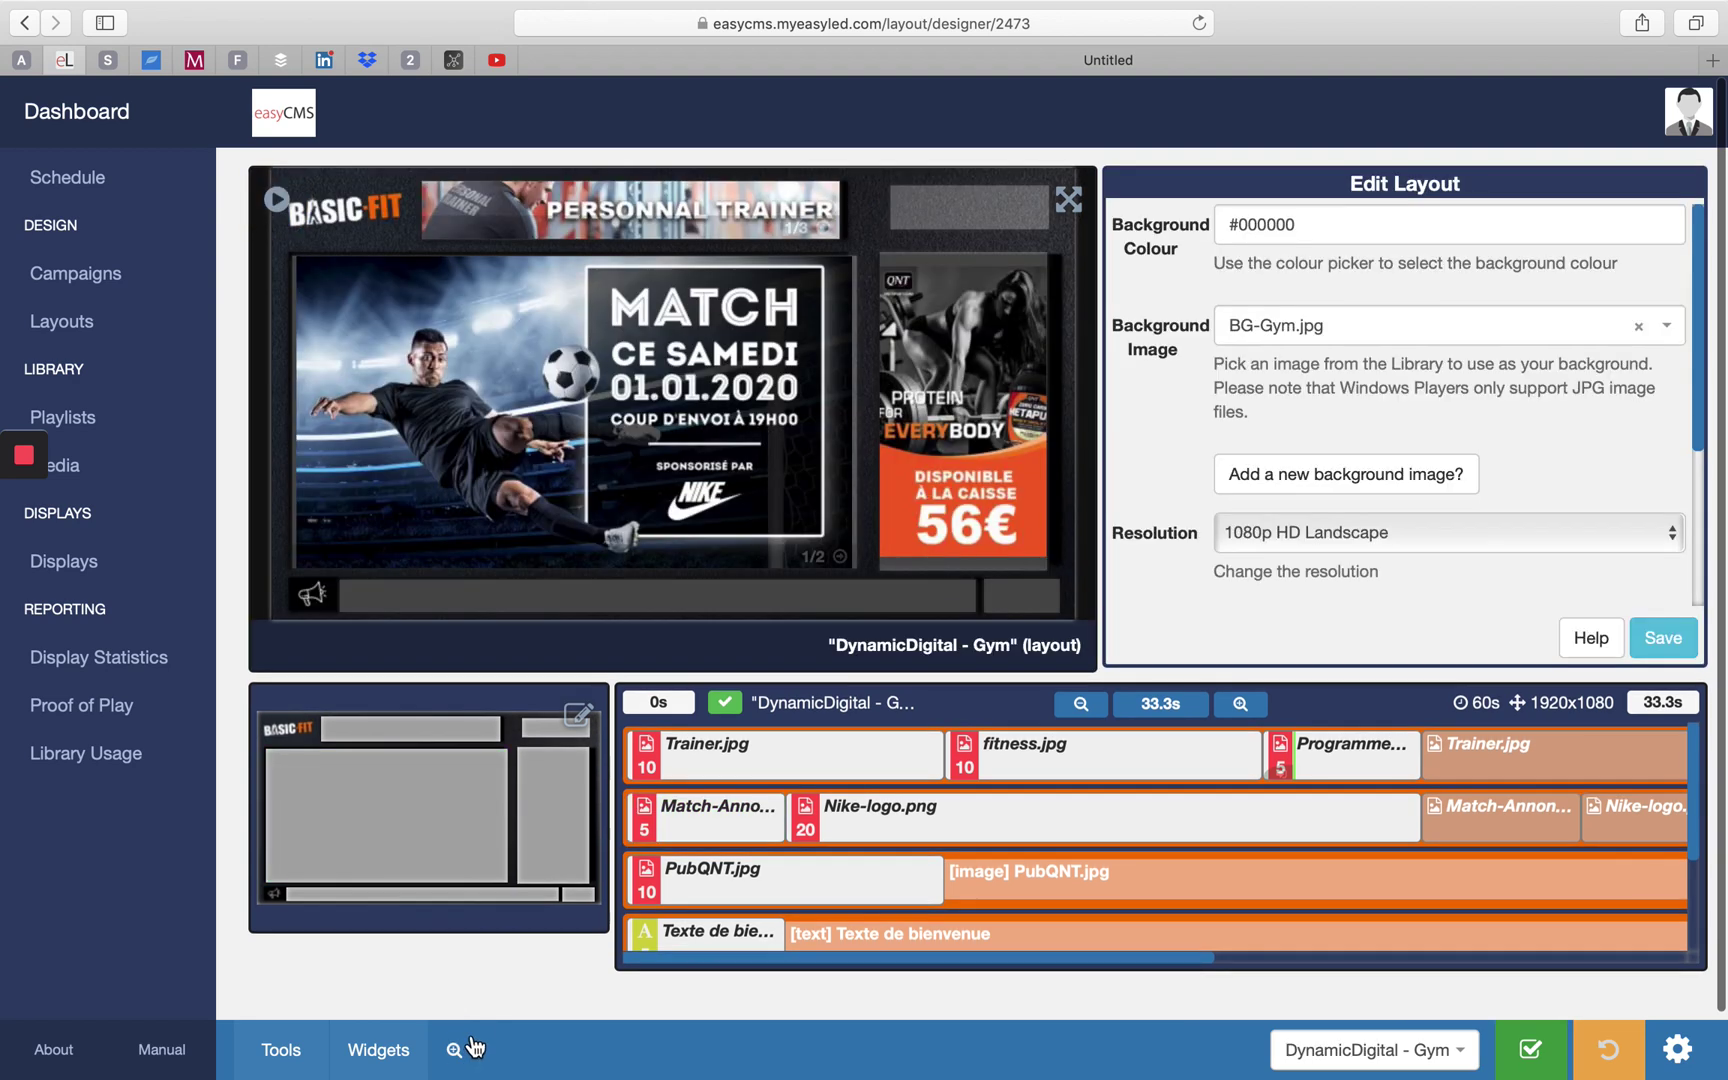
Open a library media search, browse its result pages, and filter the media by the Video type
click(456, 1049)
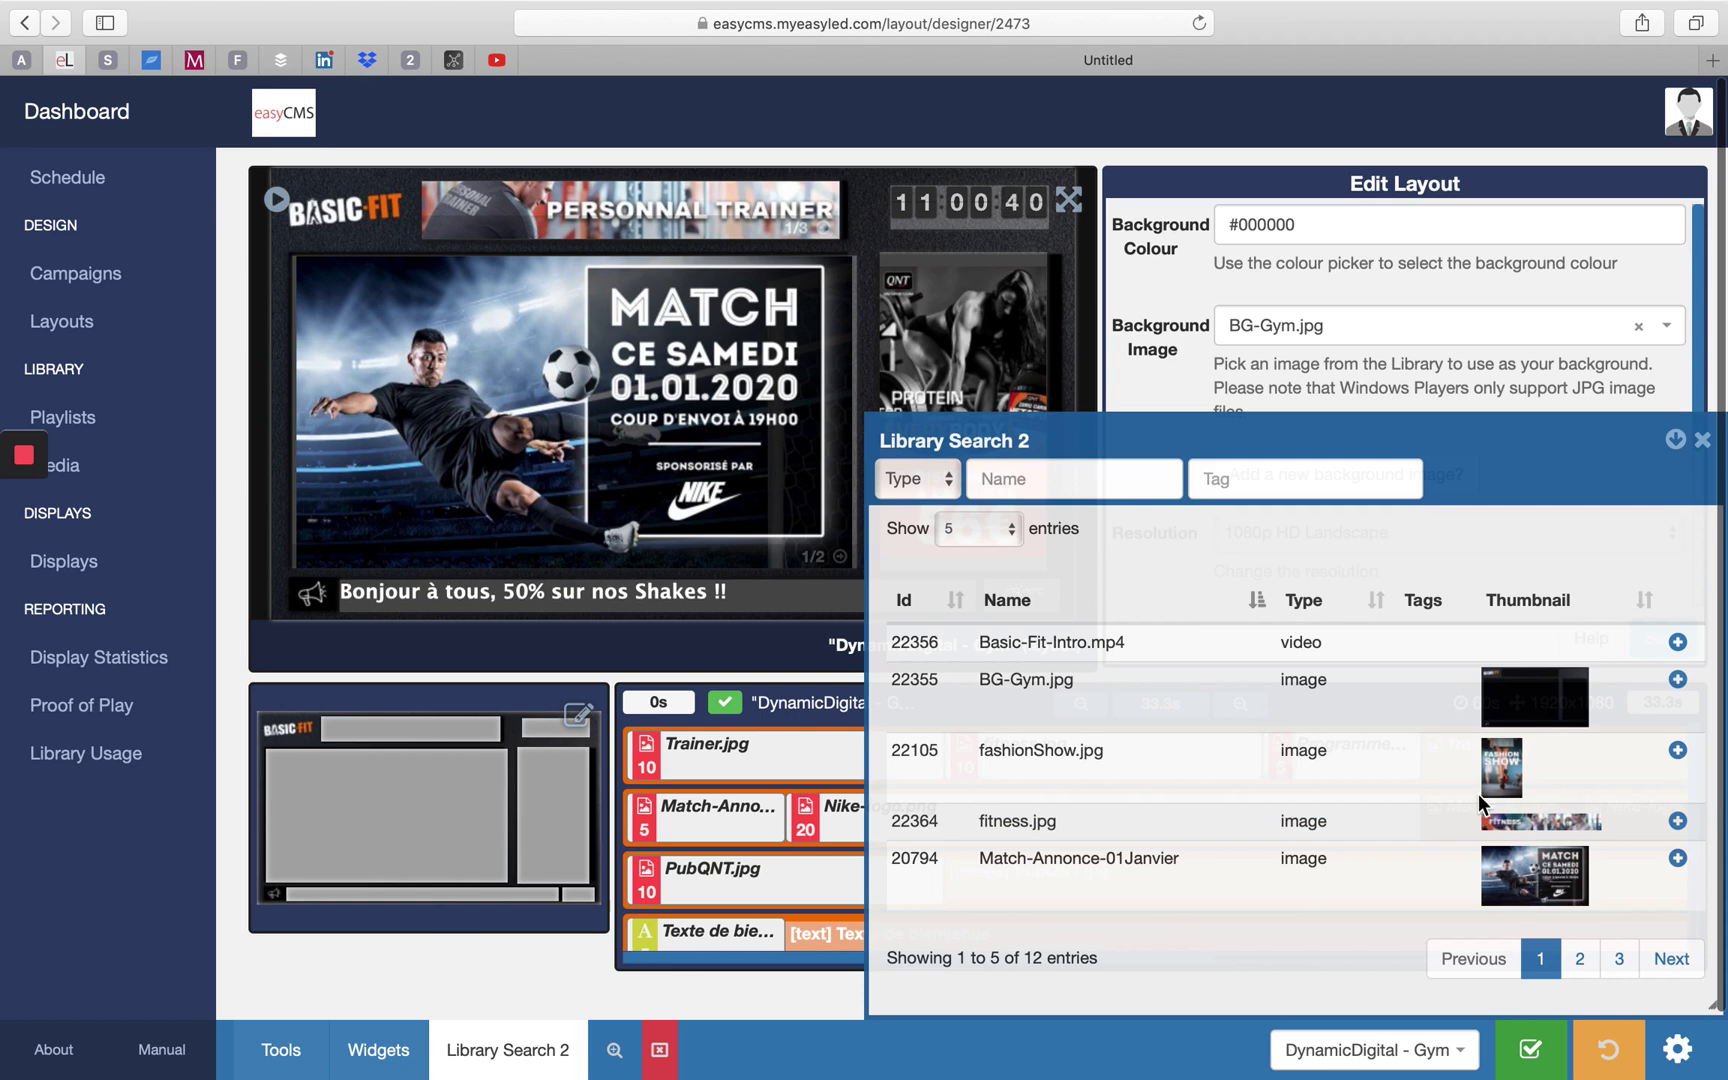
scroll(1478, 794, down, 2)
click(1580, 959)
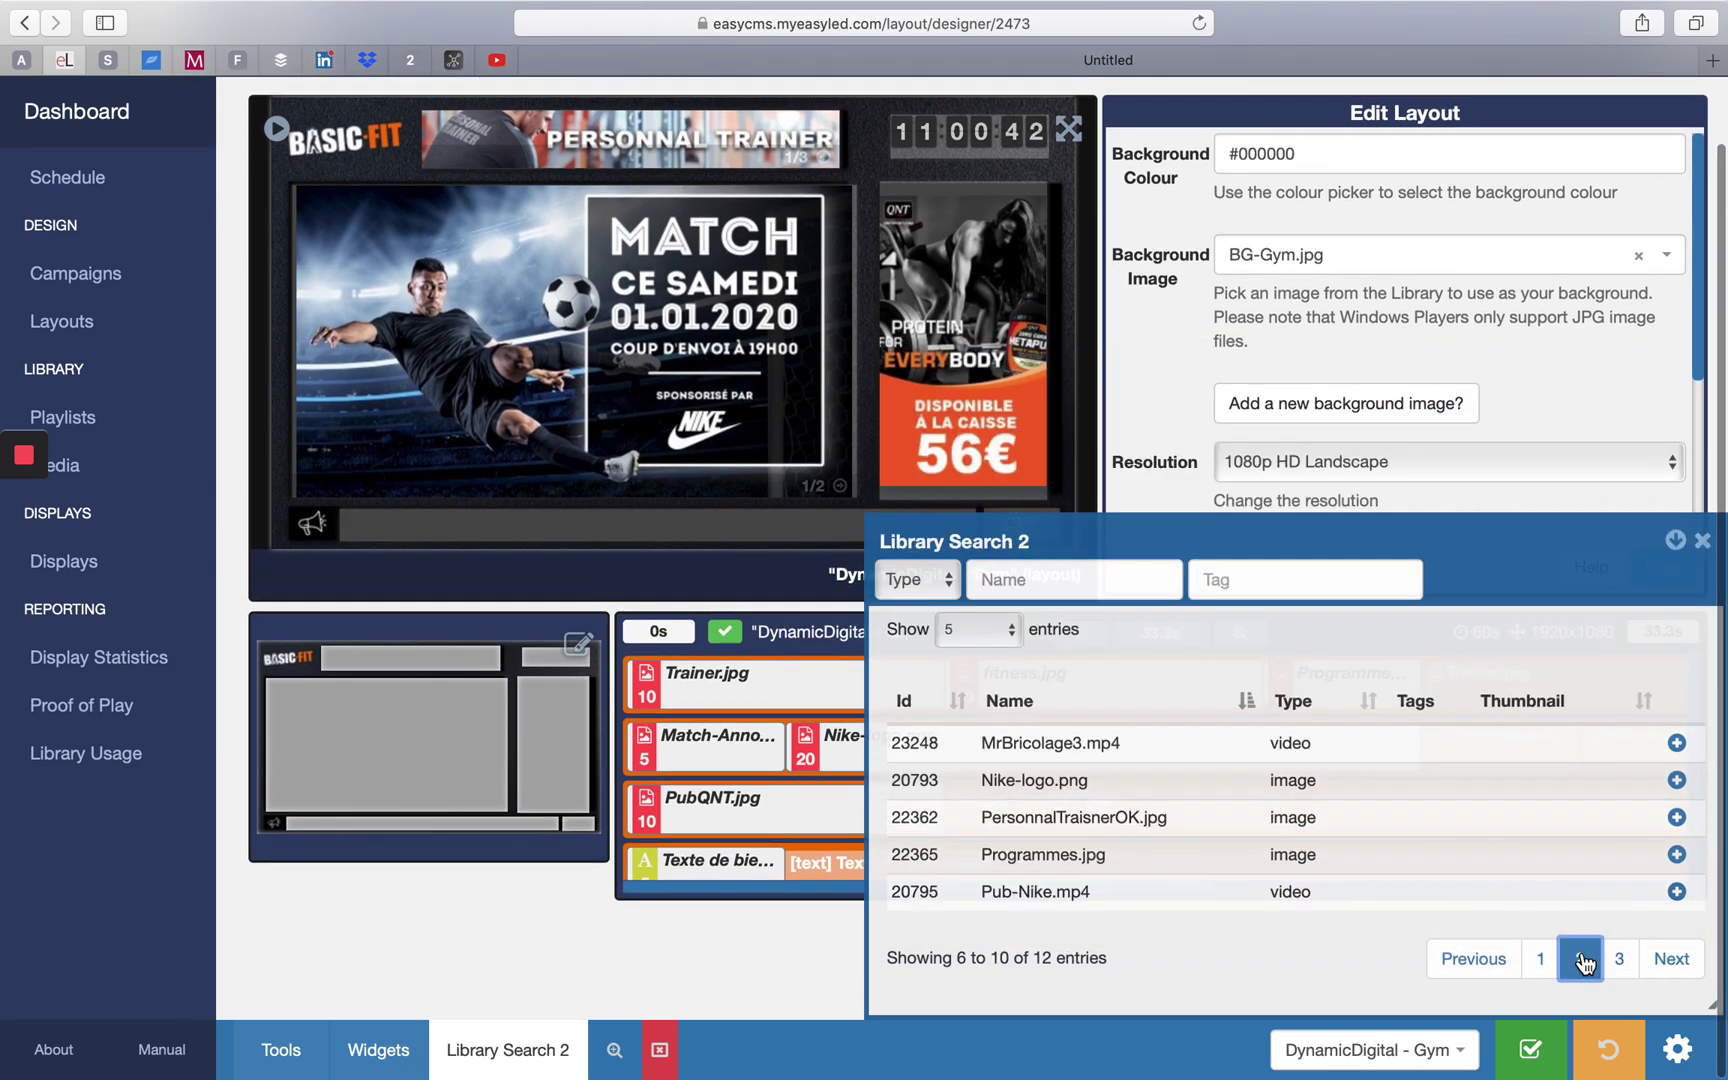
click(1620, 960)
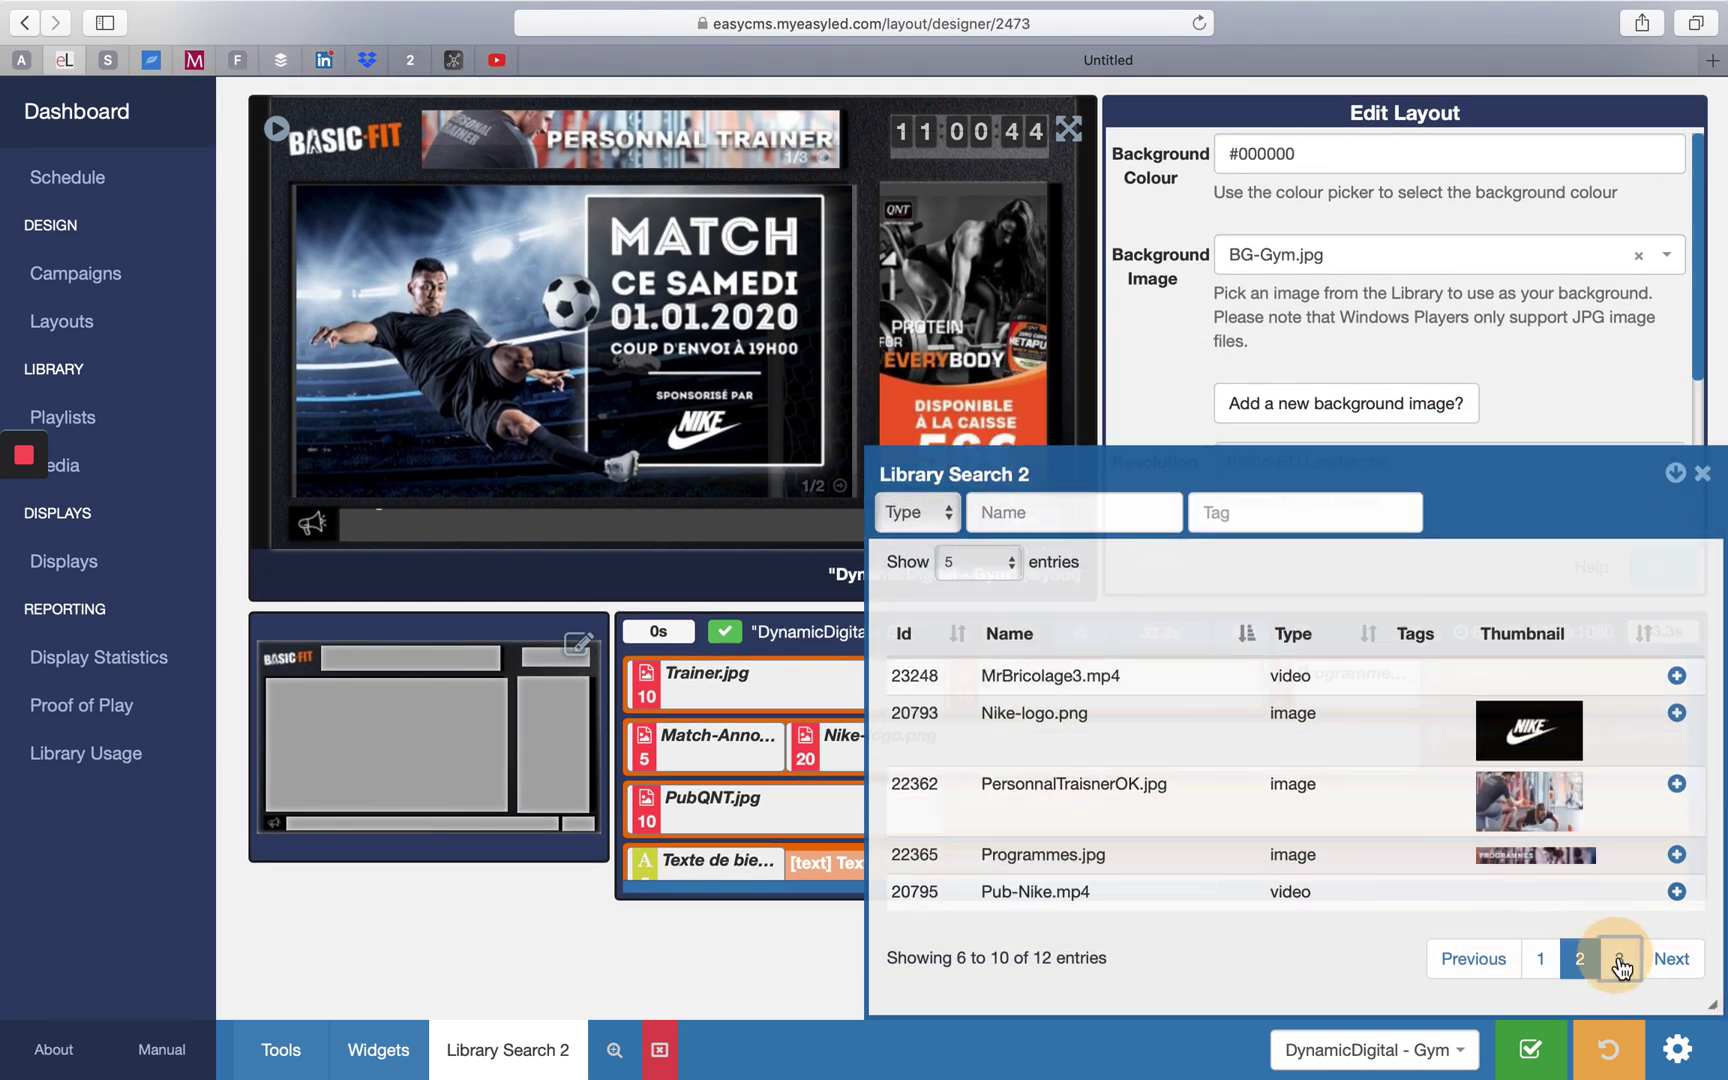
click(933, 664)
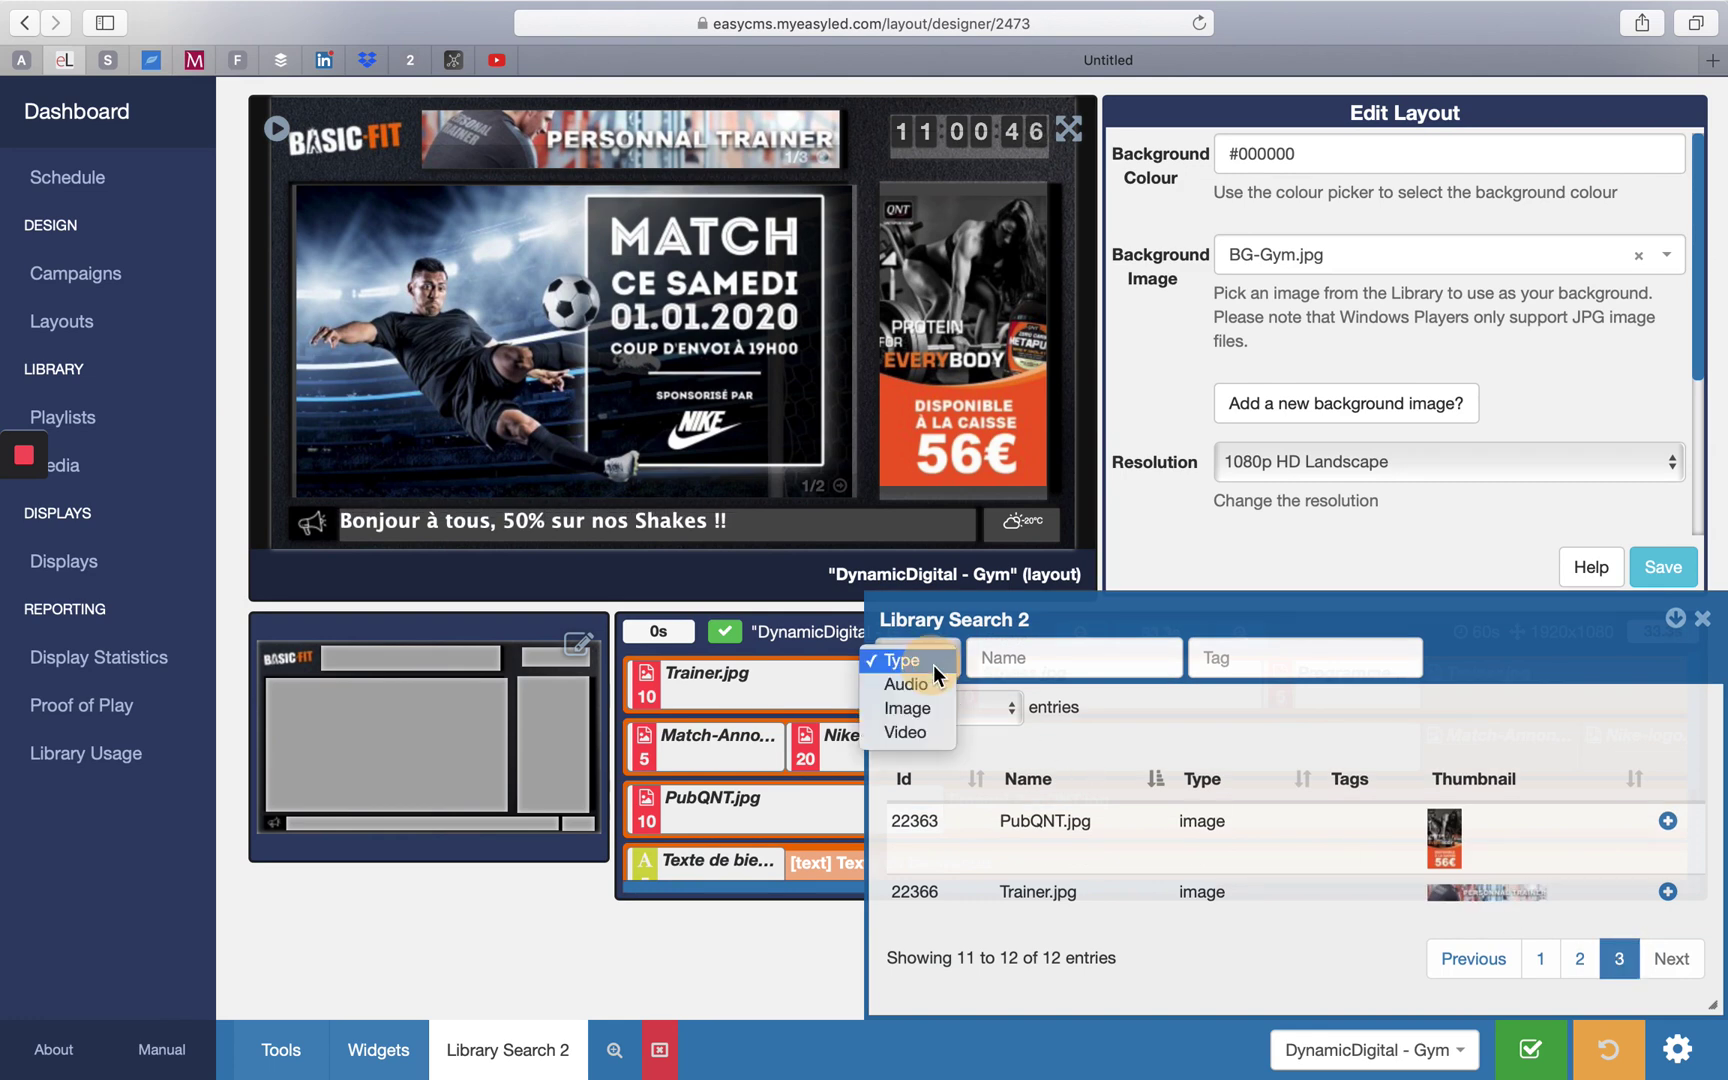
click(925, 729)
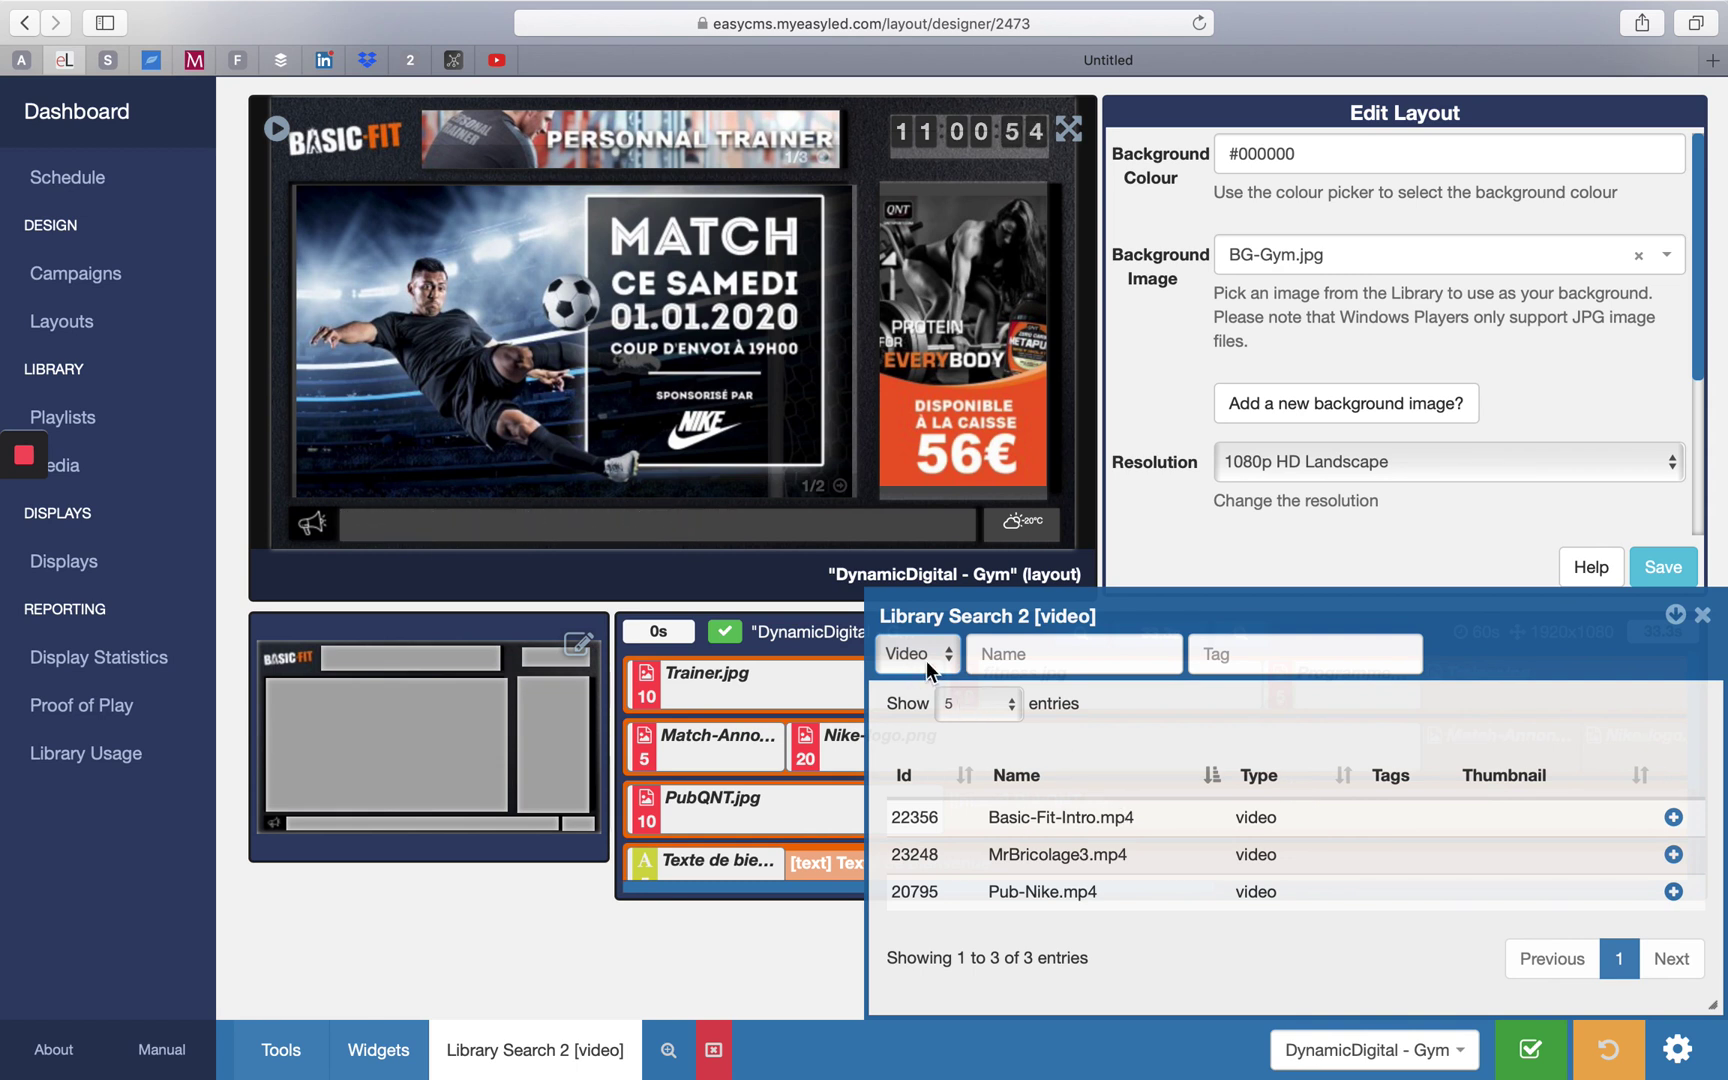
Add Basic-Fit-Intro.mp4 from the library search to the large main region and minimise the search window
drag(993, 820, 1136, 818)
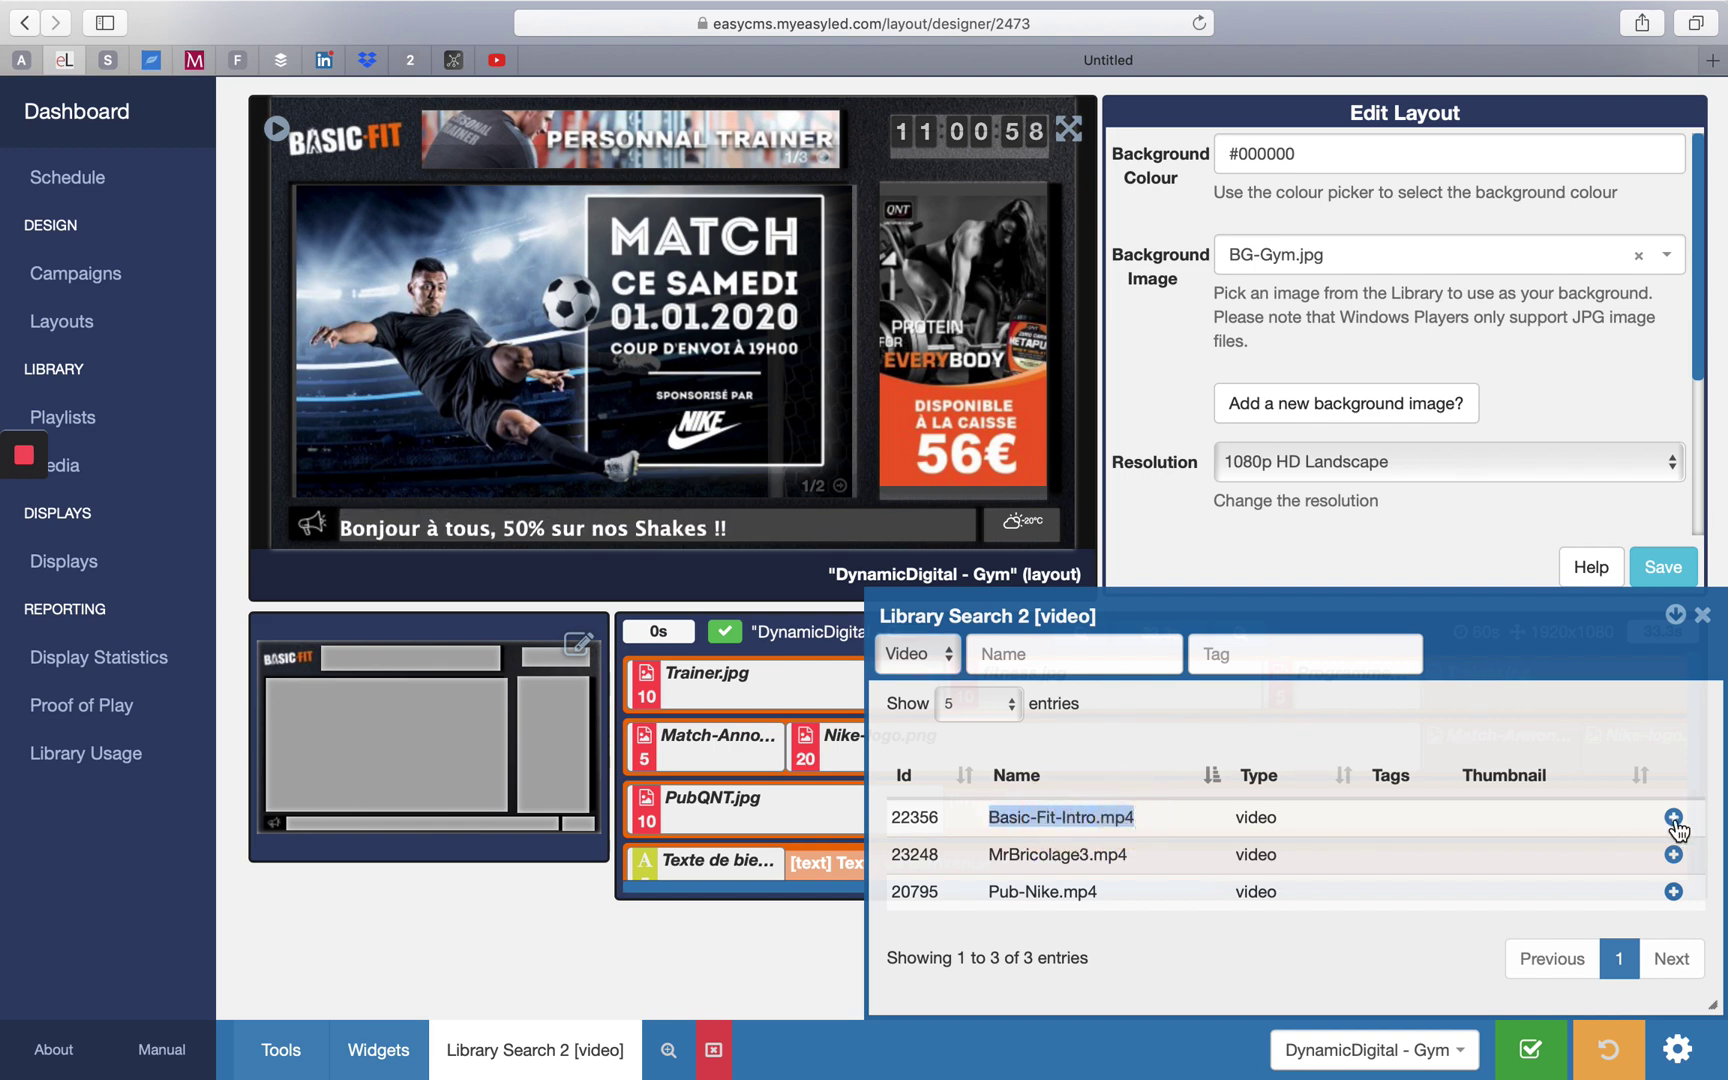
click(1673, 817)
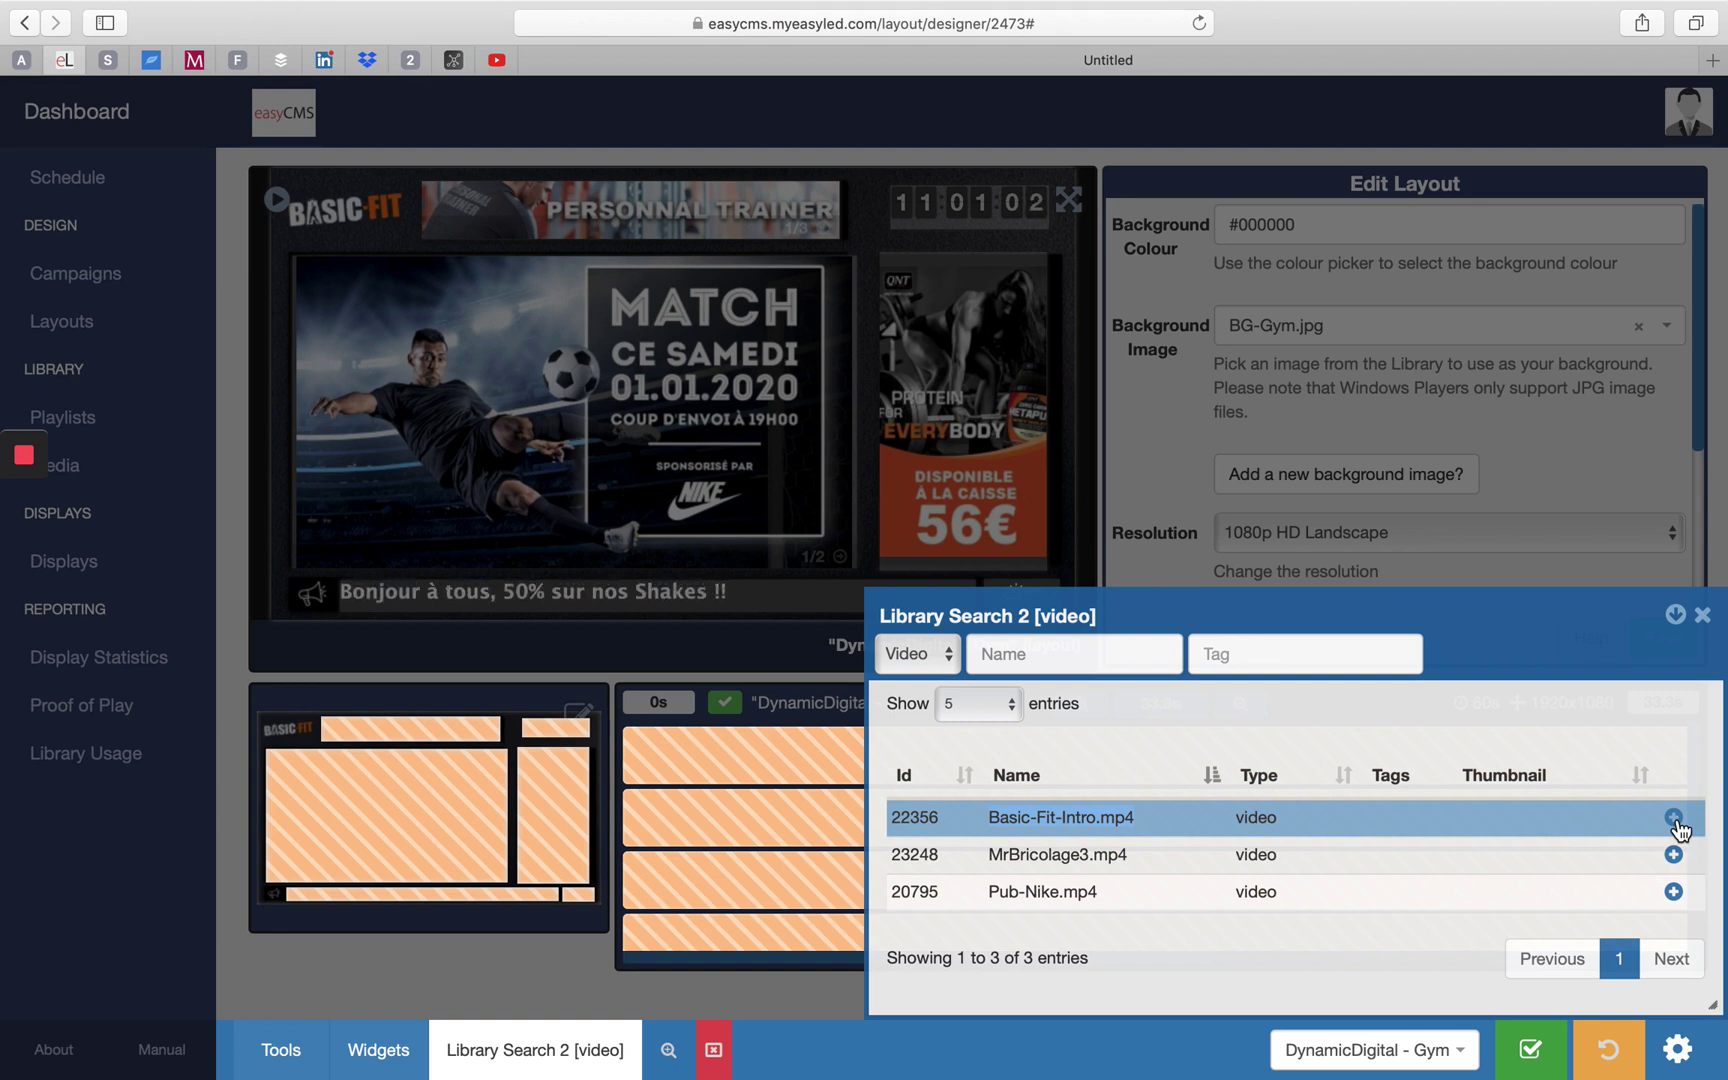
click(397, 809)
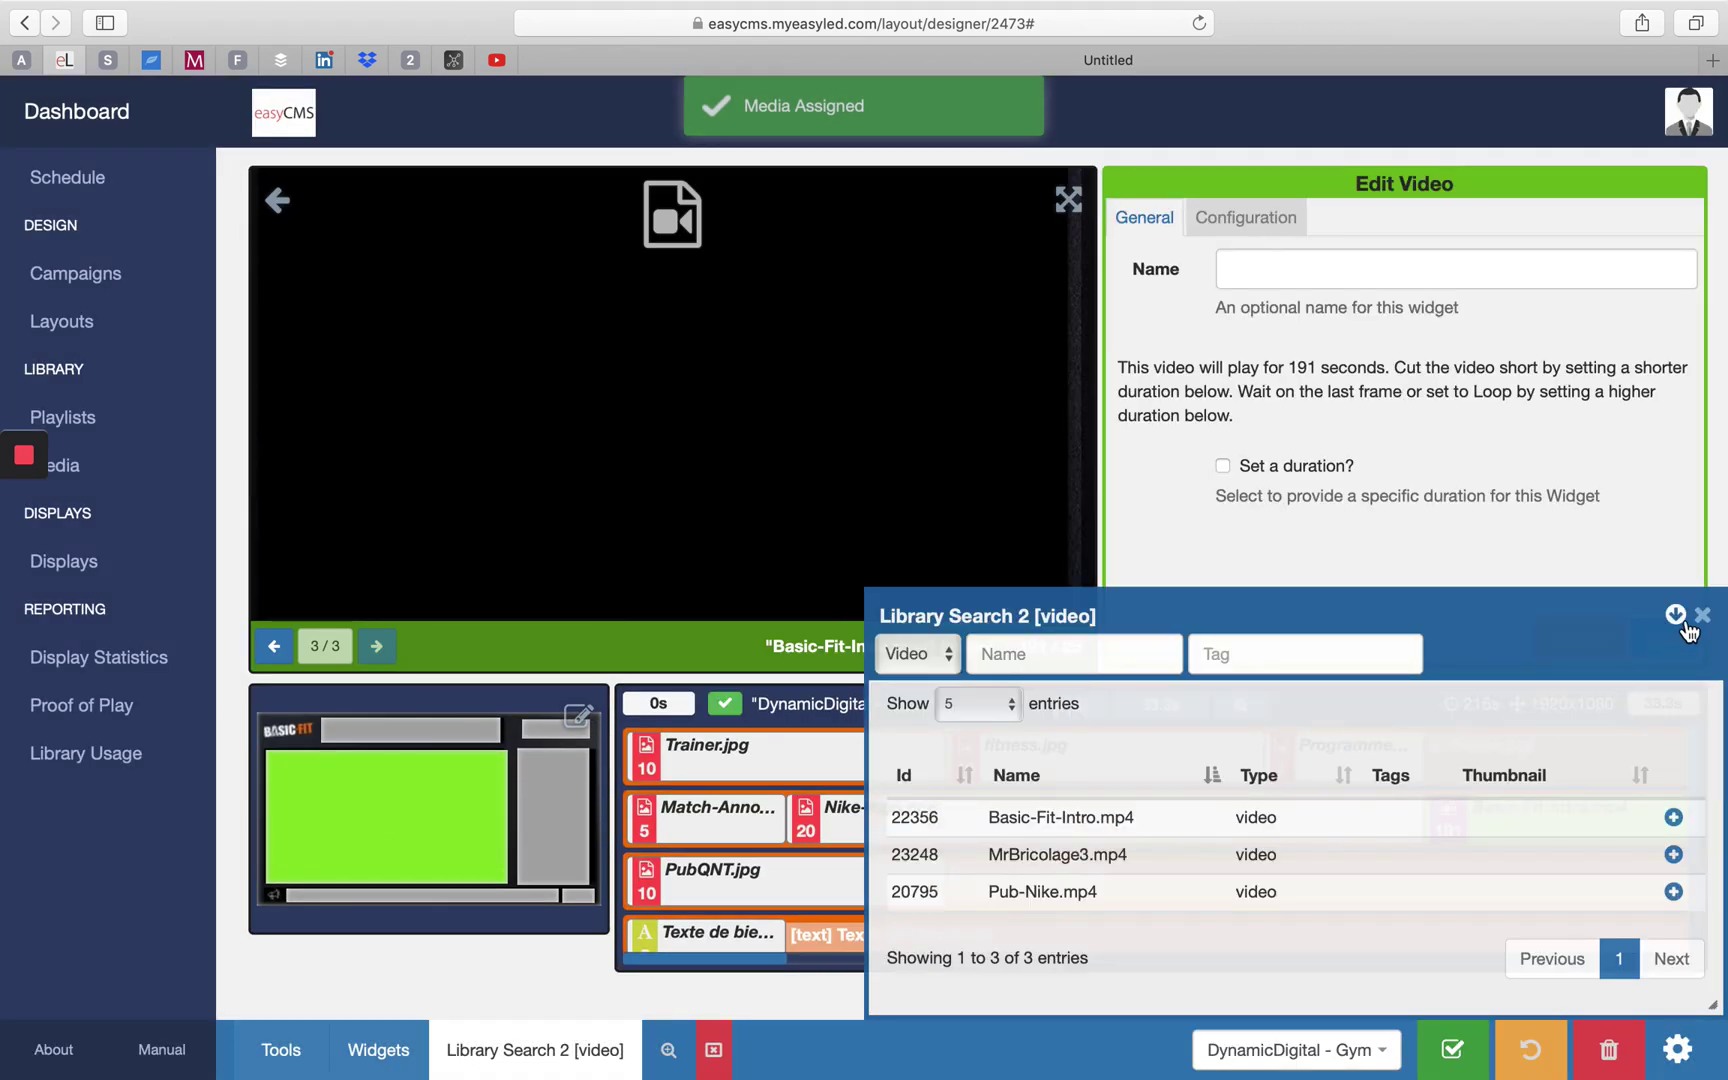
click(1676, 614)
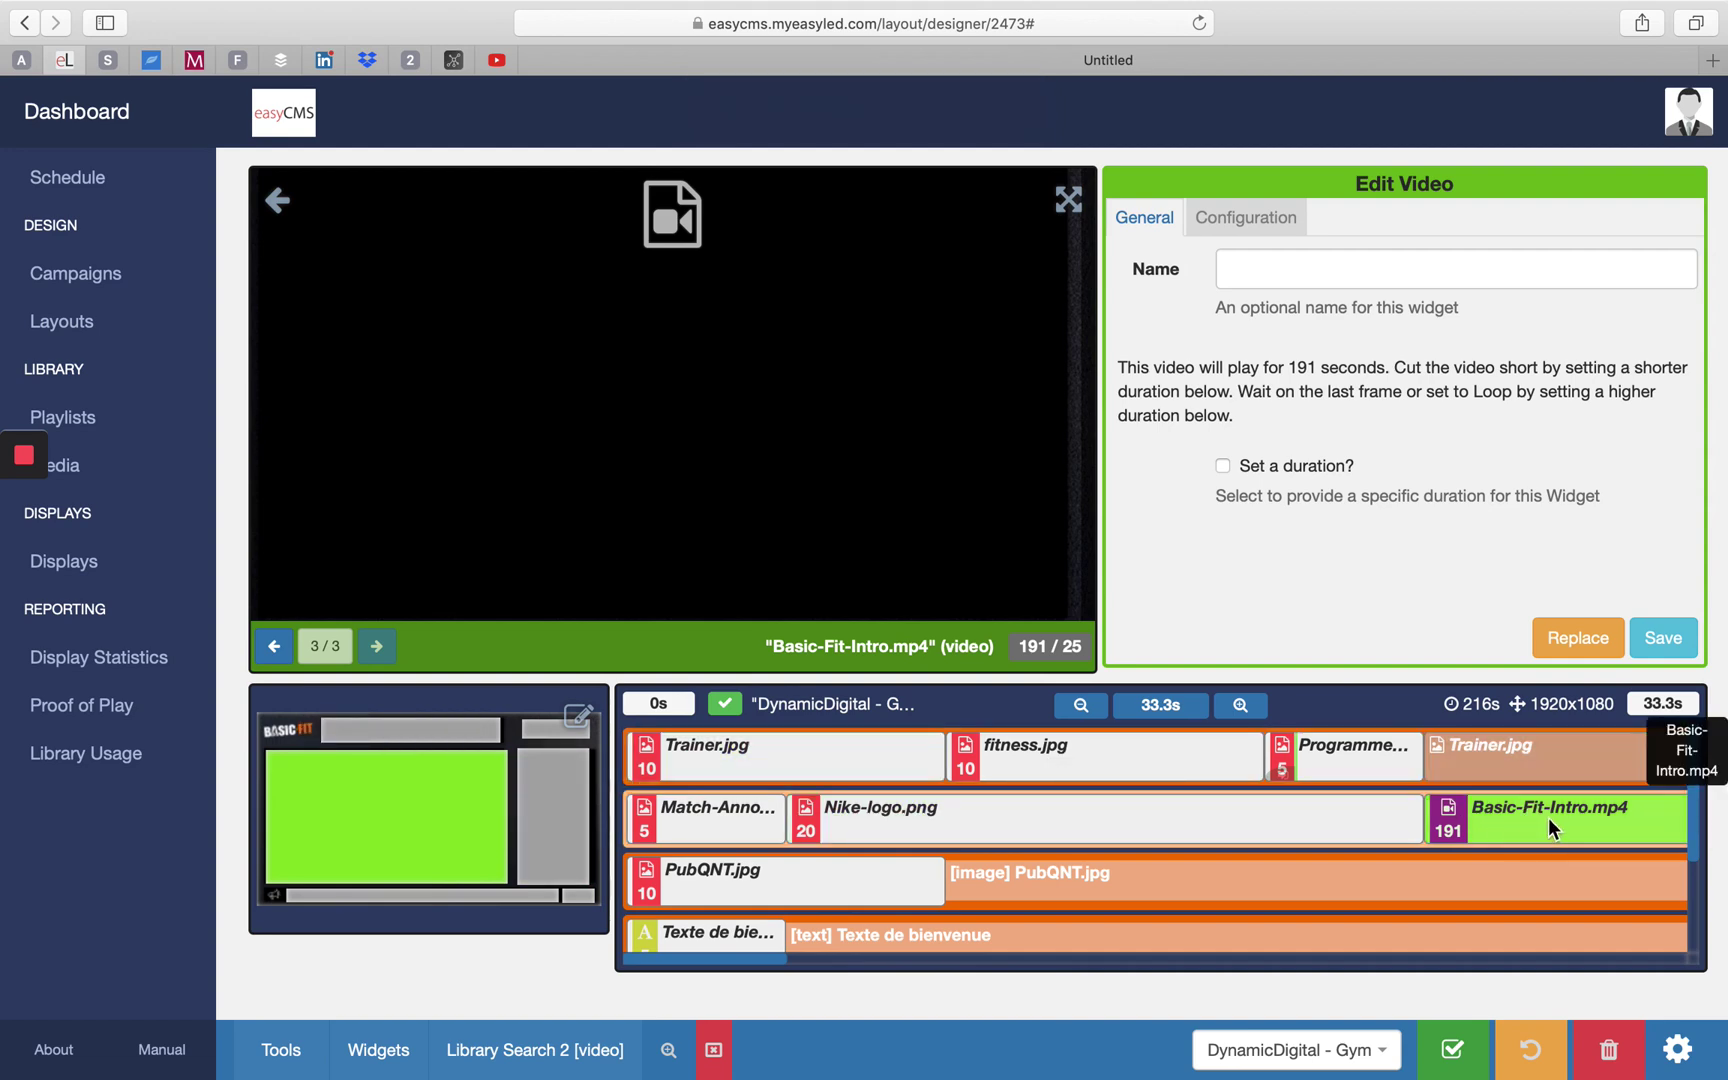
Step the main region's preview through to the video and move Basic-Fit-Intro.mp4 to the start of that region's timeline
click(294, 190)
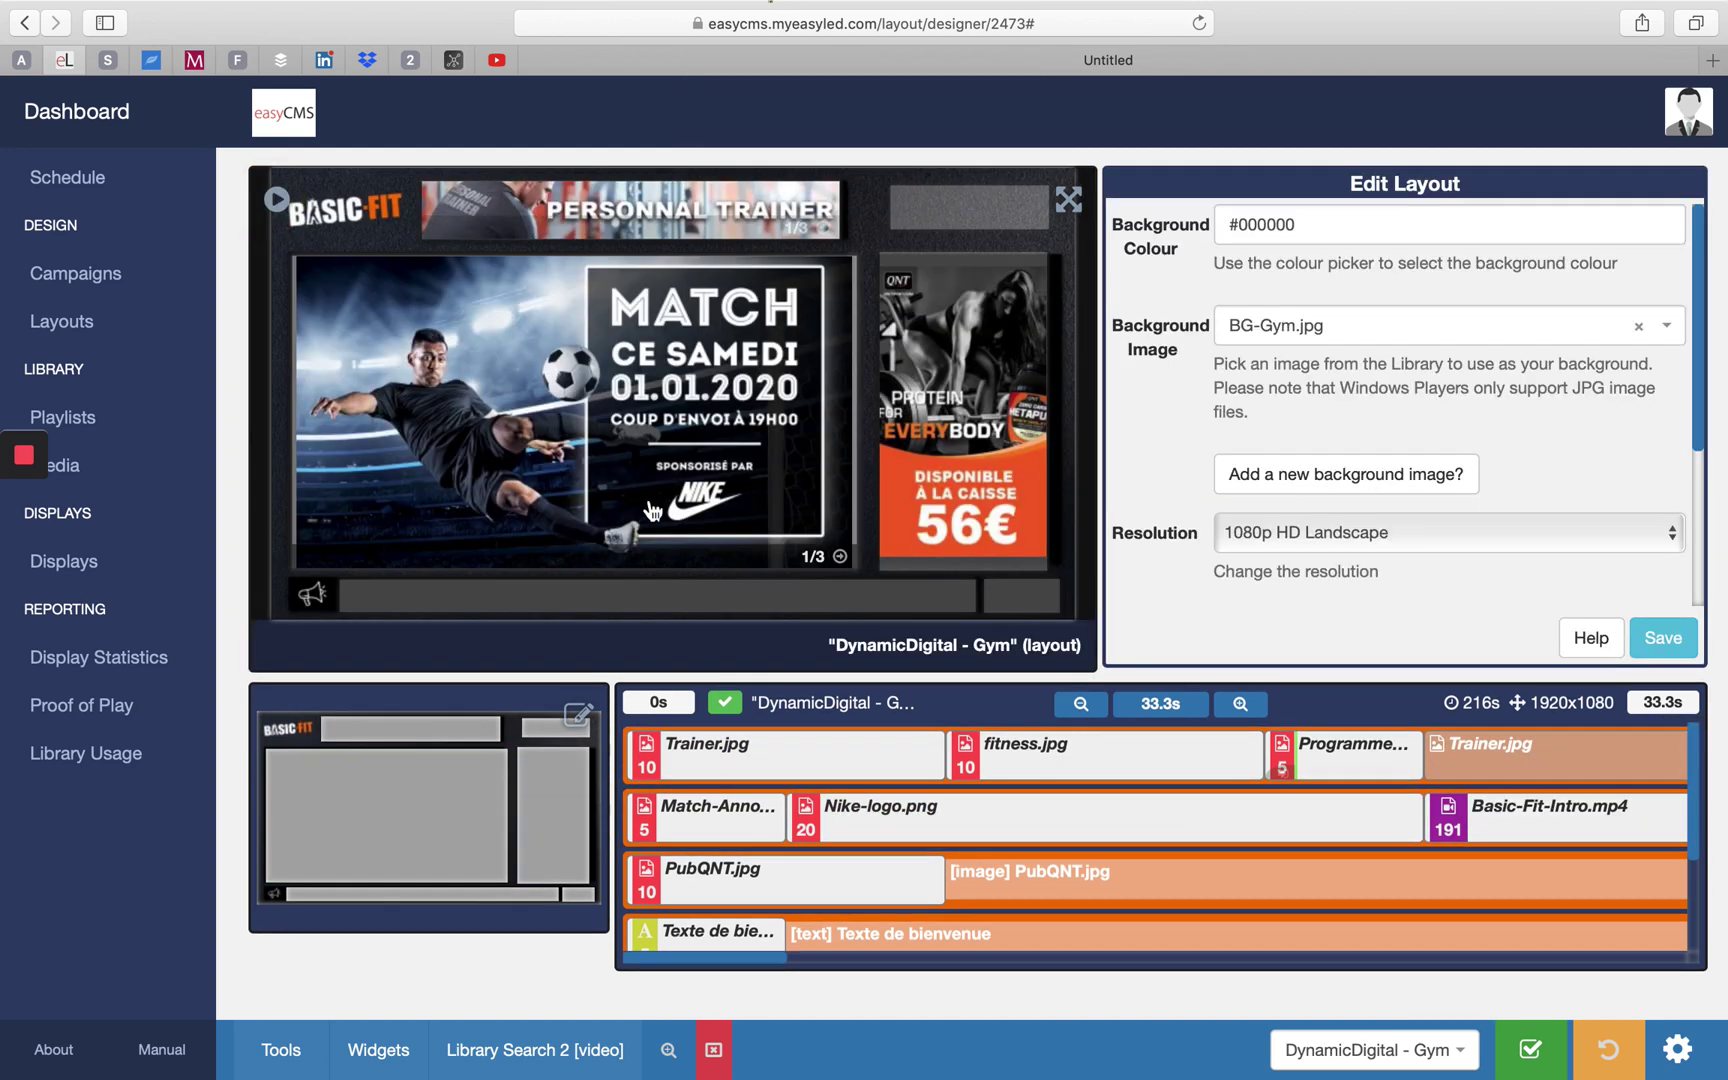
click(845, 566)
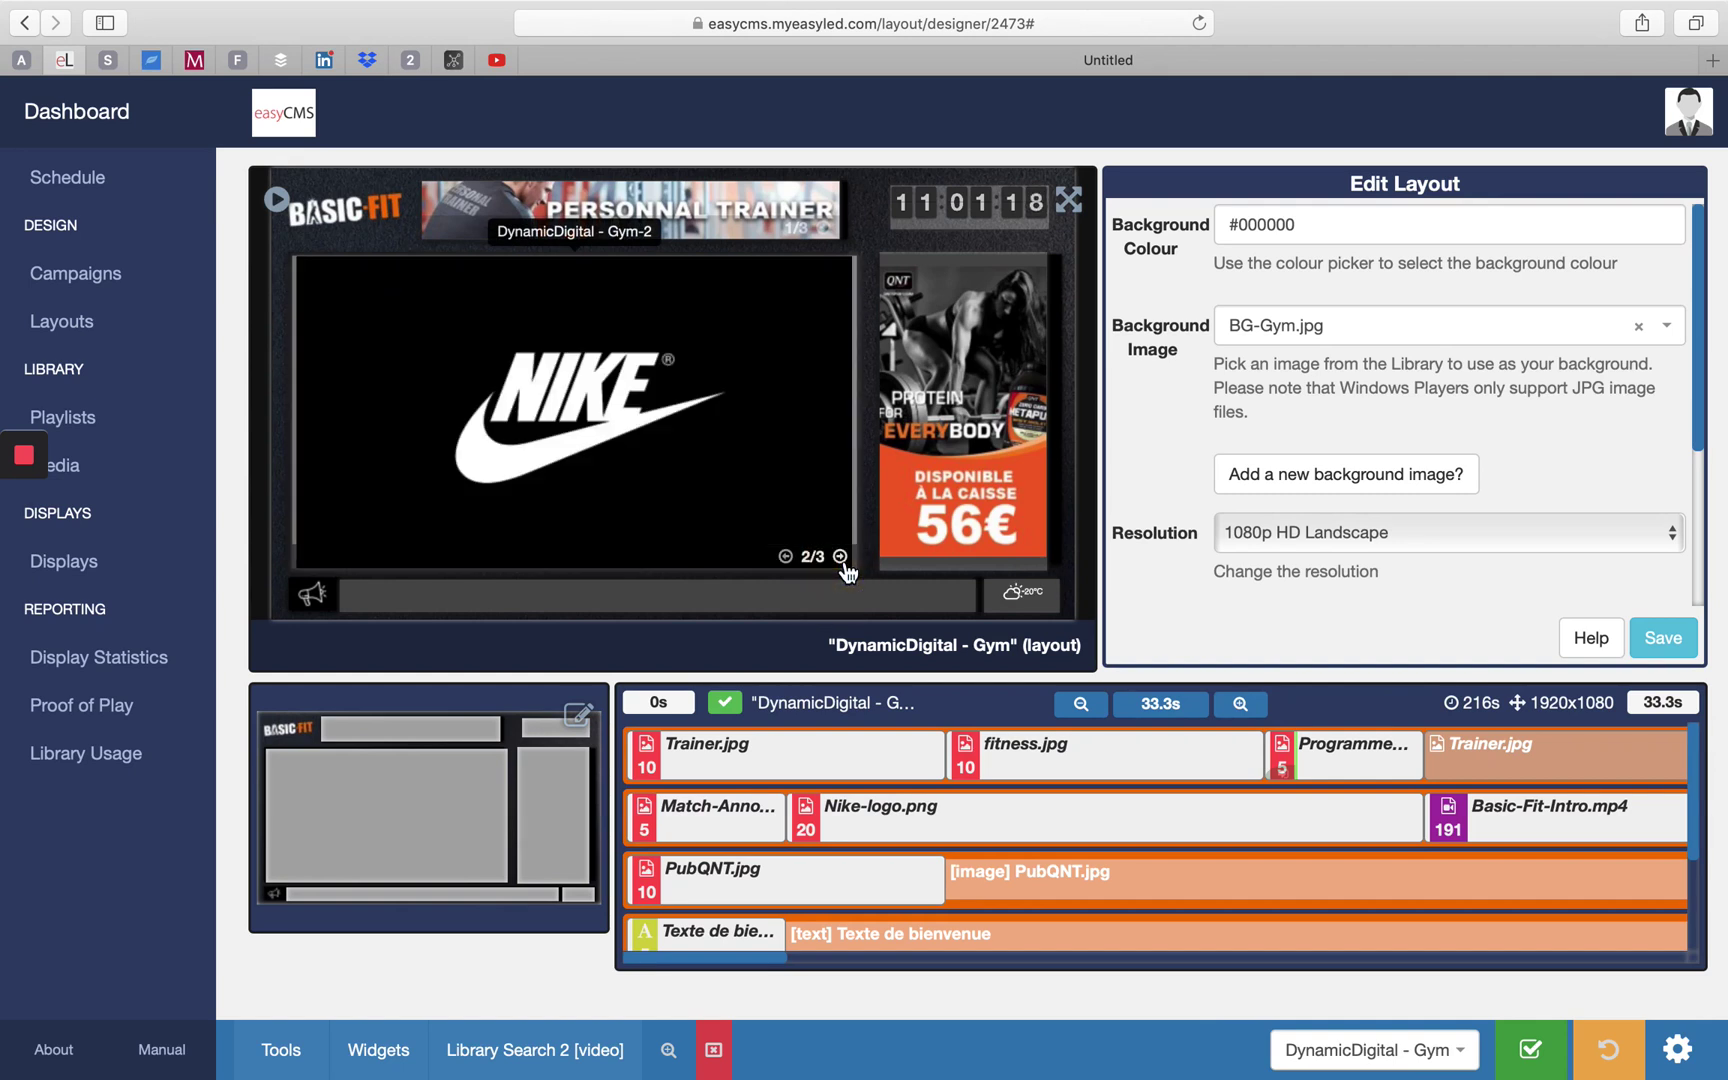
click(842, 560)
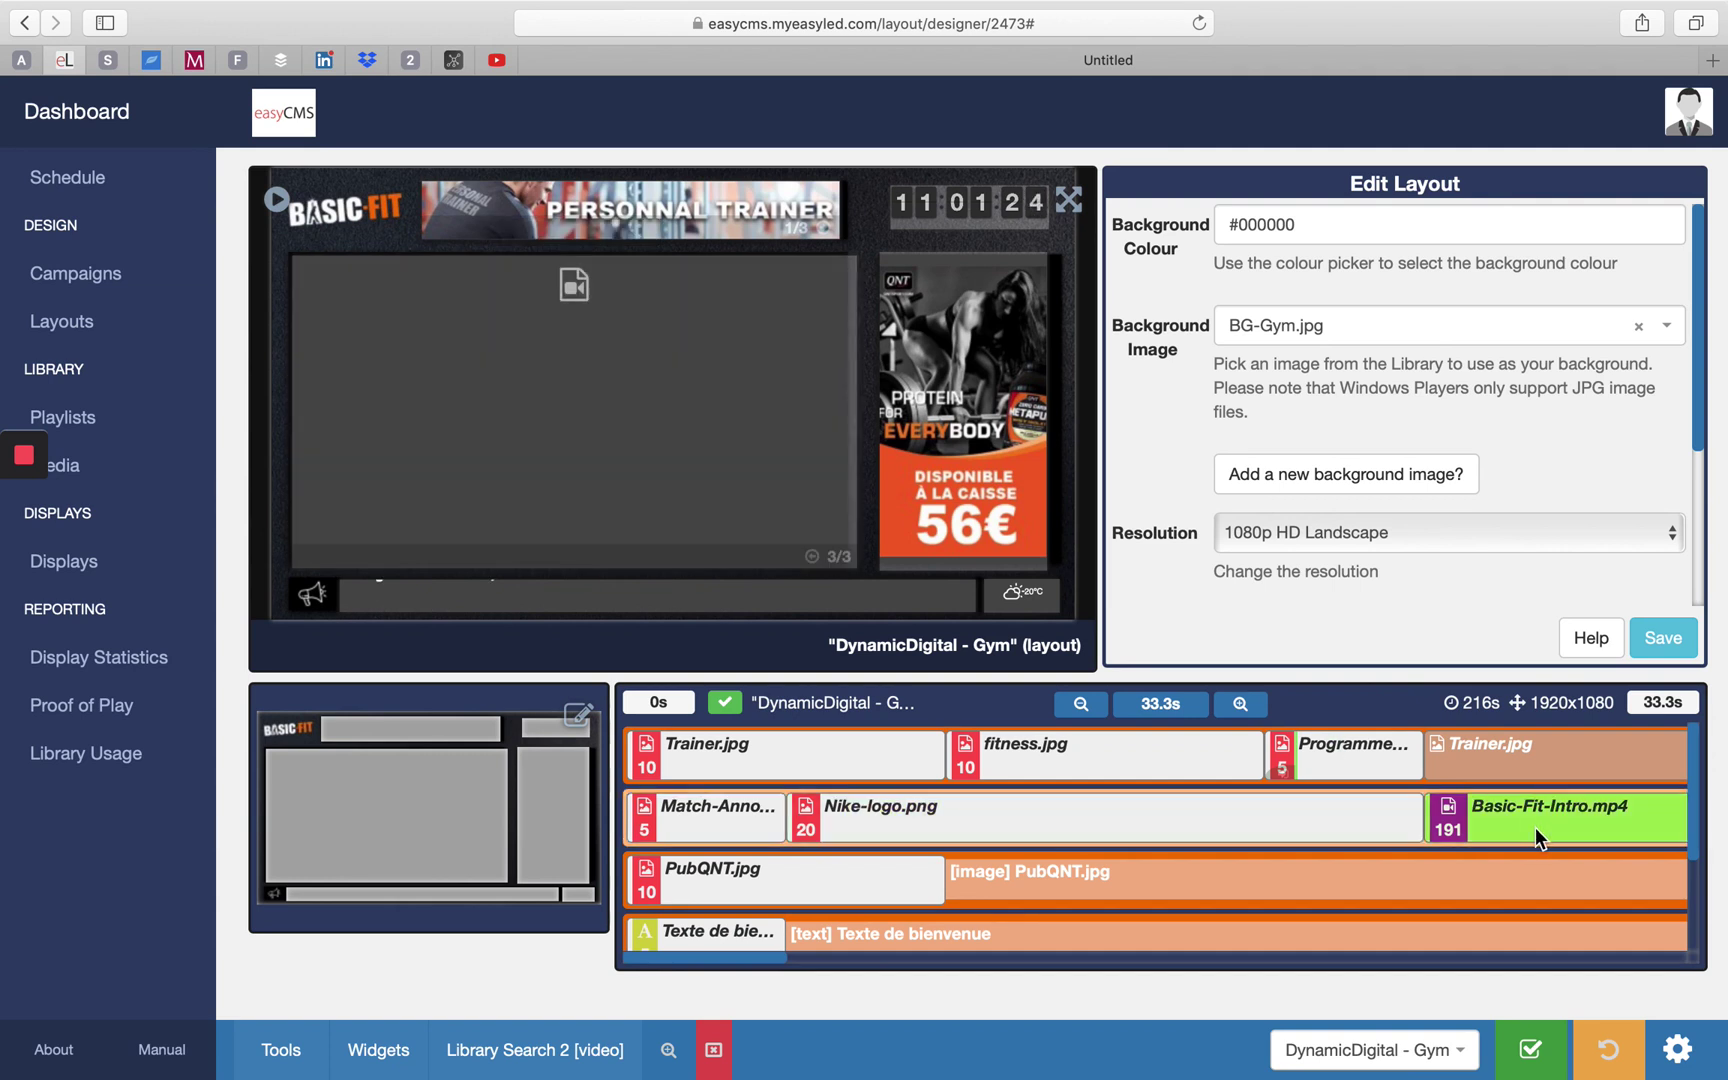
click(1535, 828)
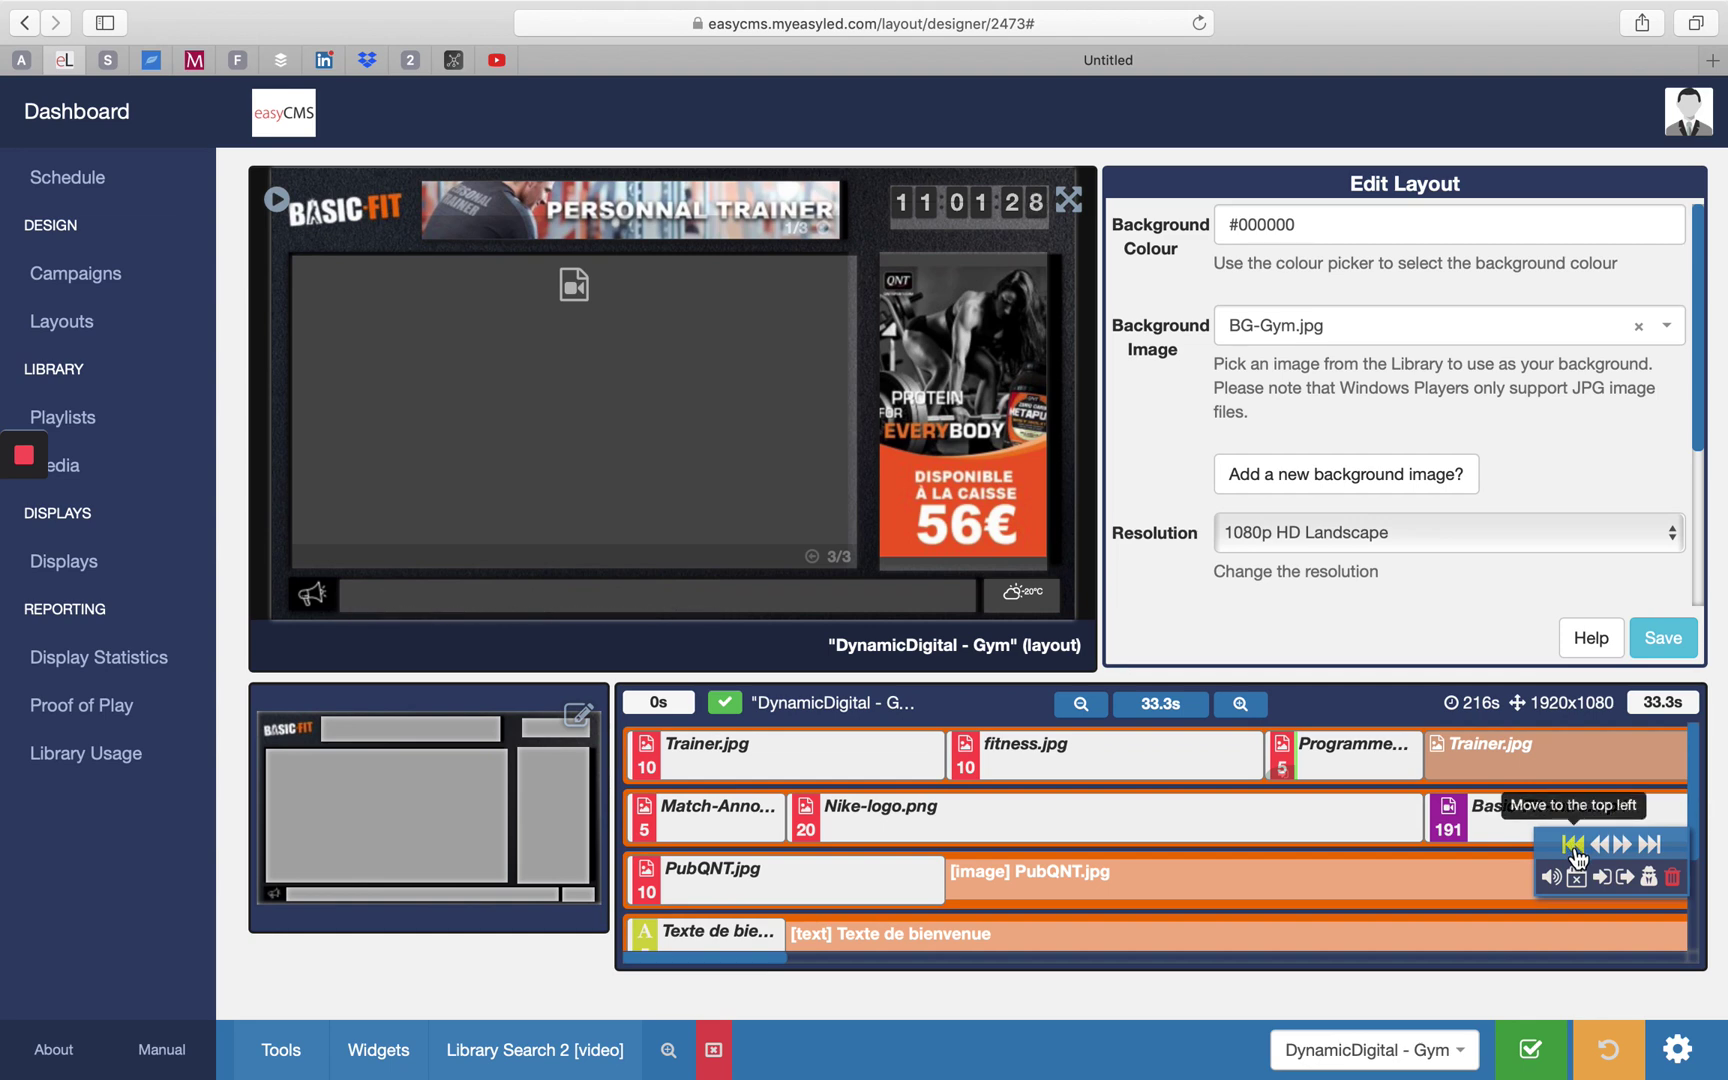
click(1573, 846)
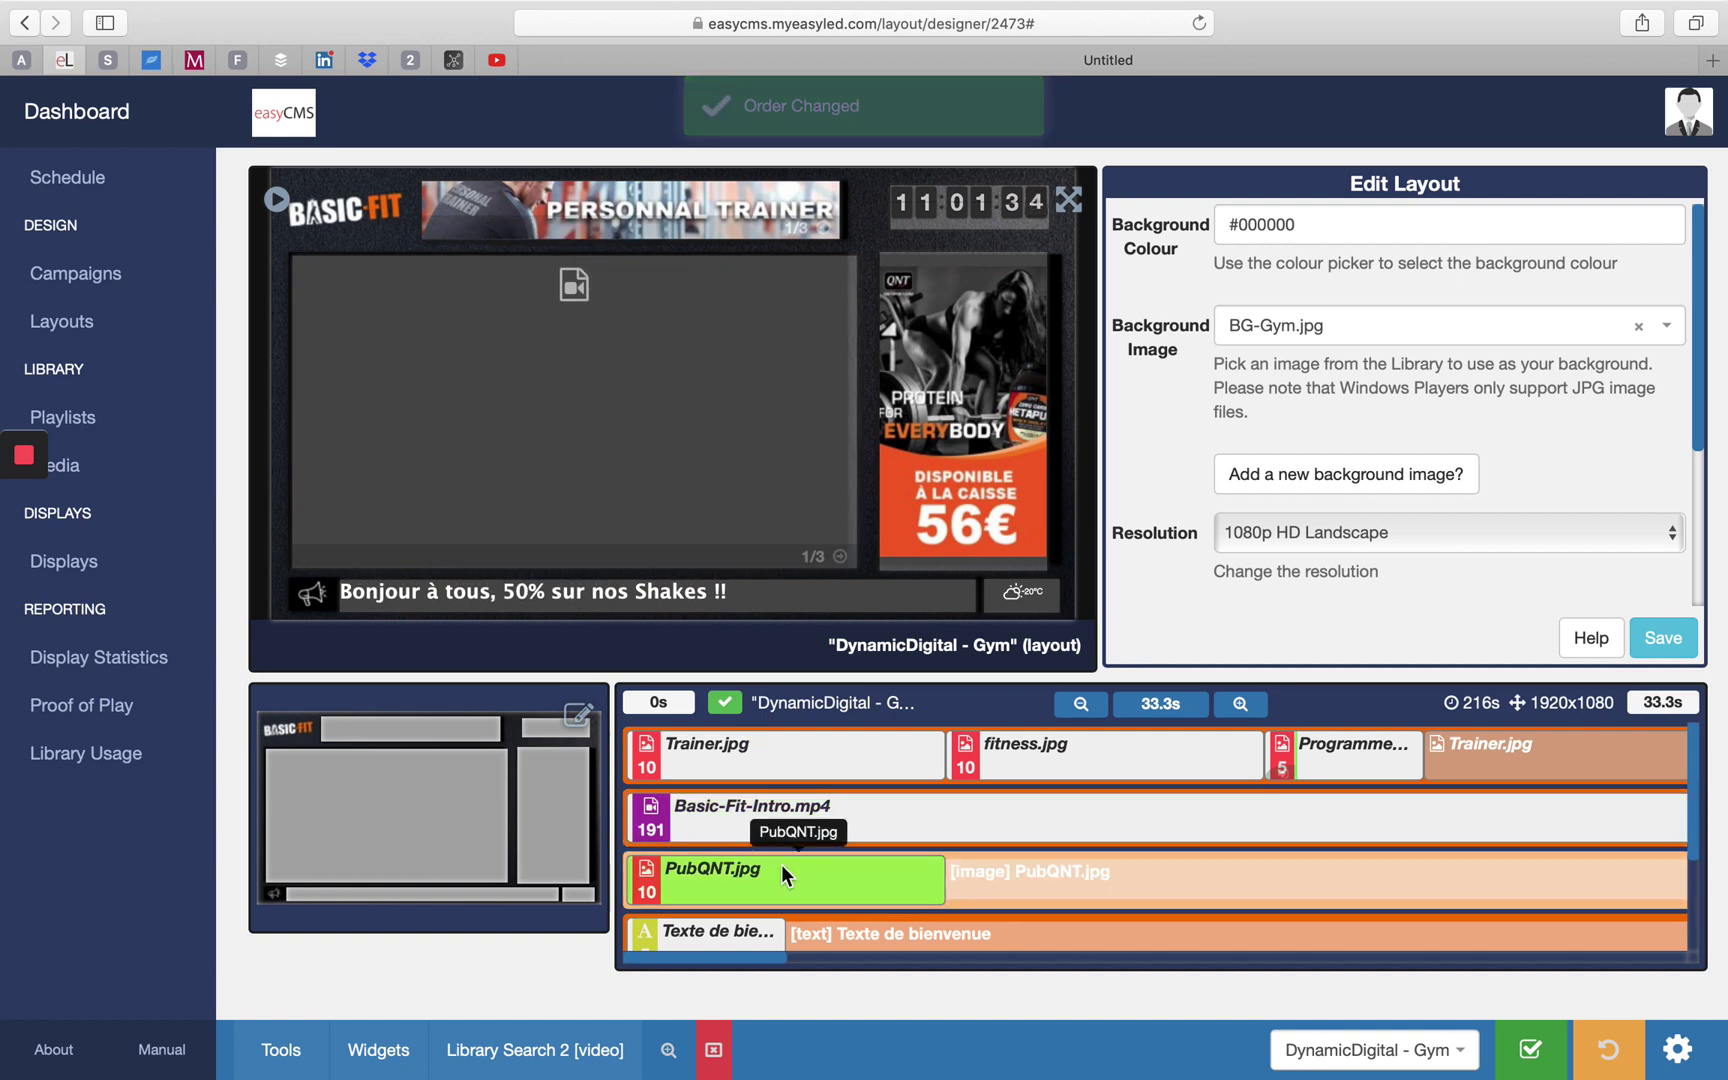
Add a Weather widget after PubQNT.jpg in the tall side region's timeline and select it for editing
double_click(990, 465)
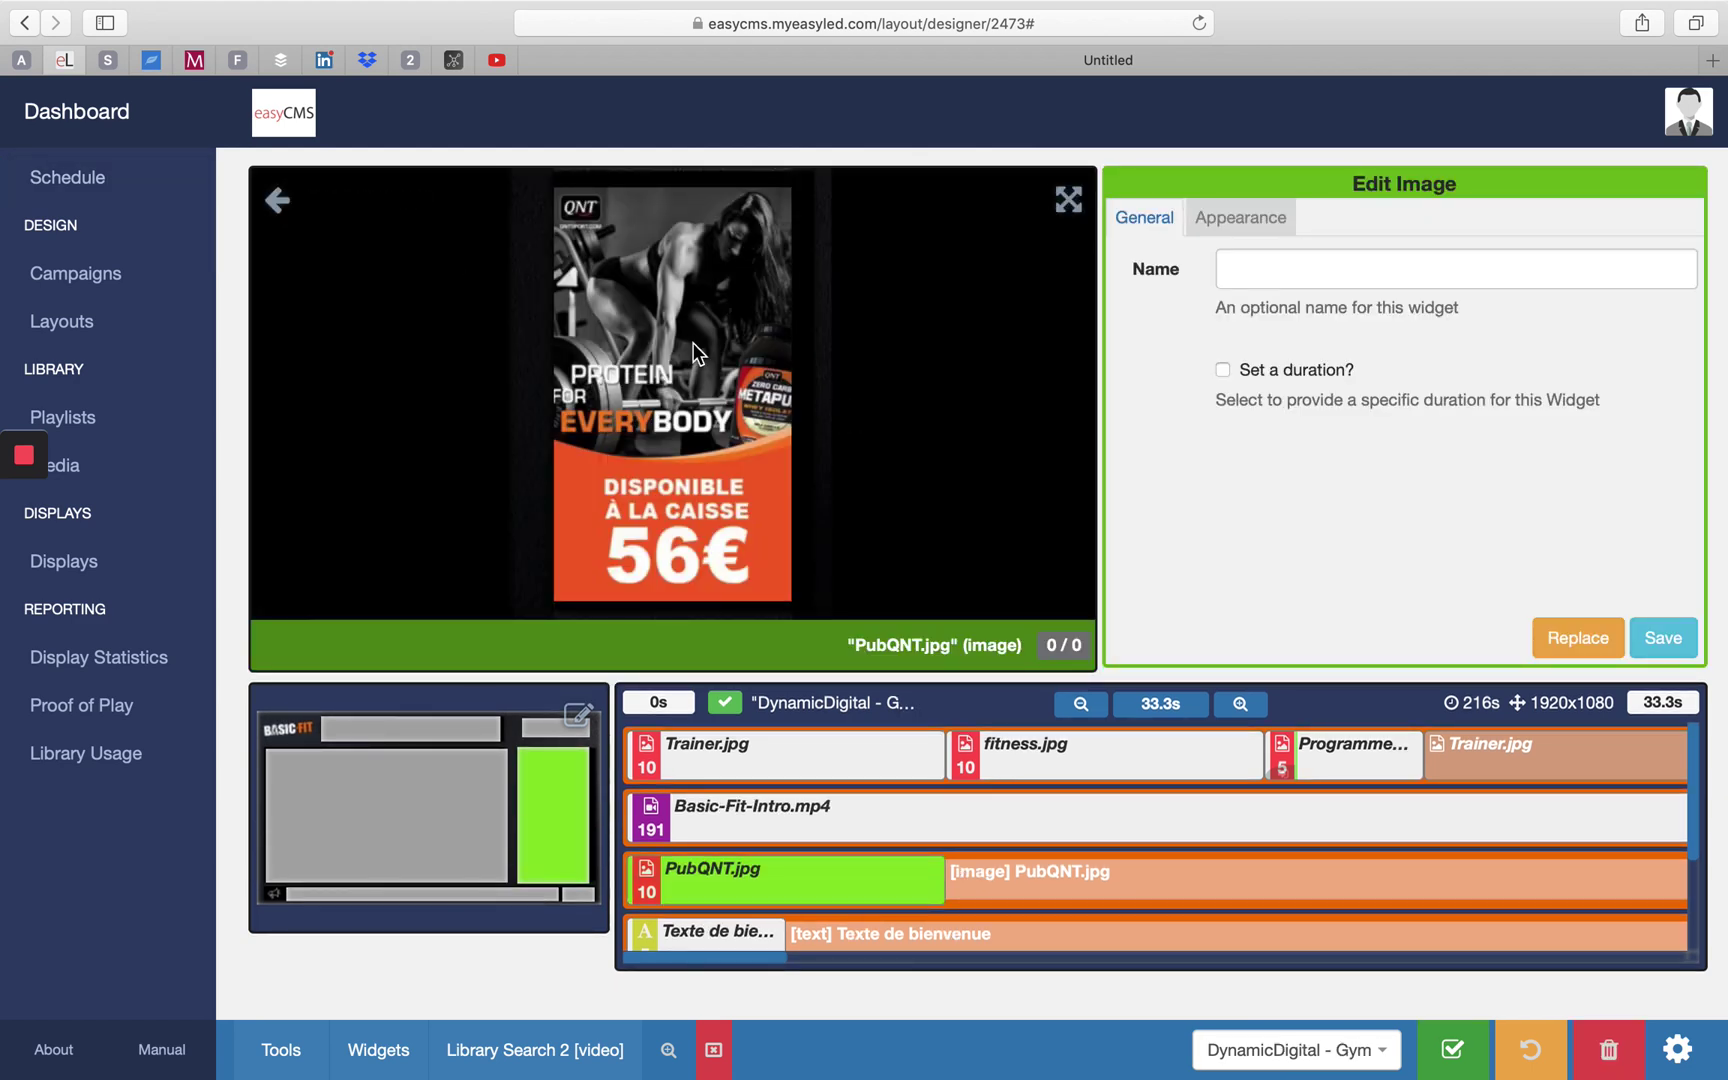
click(280, 203)
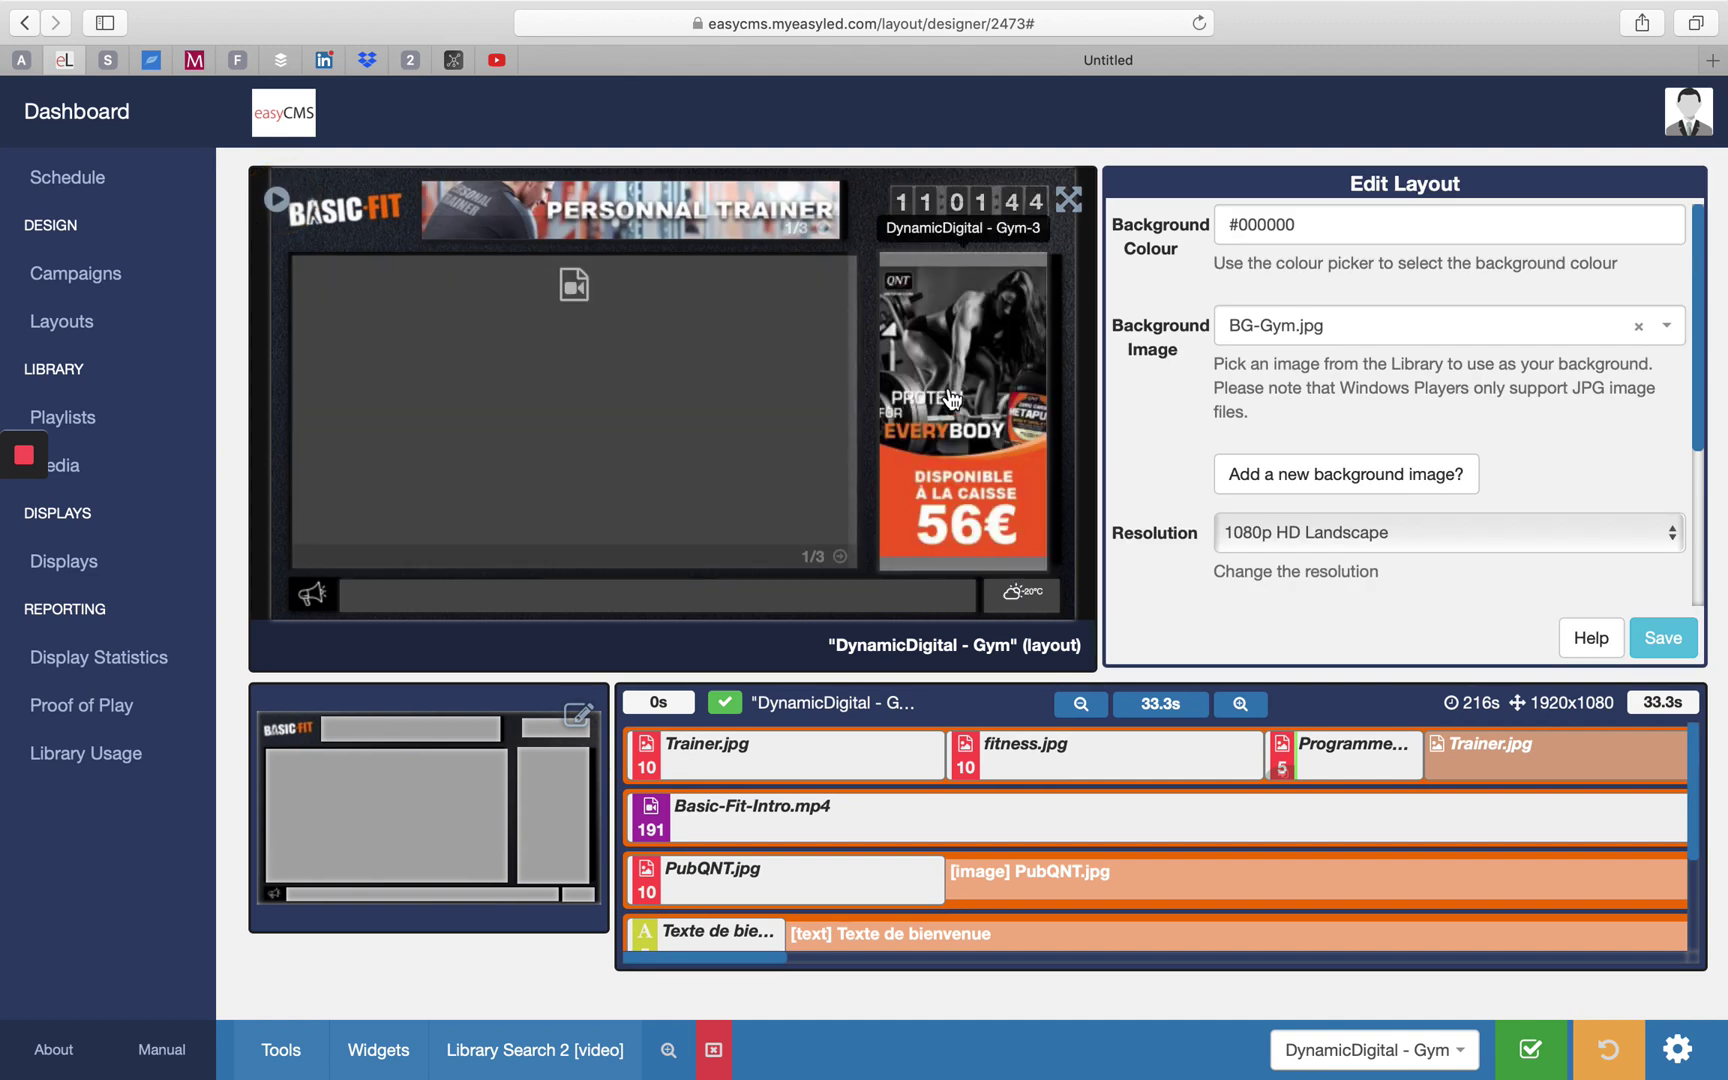
double_click(952, 400)
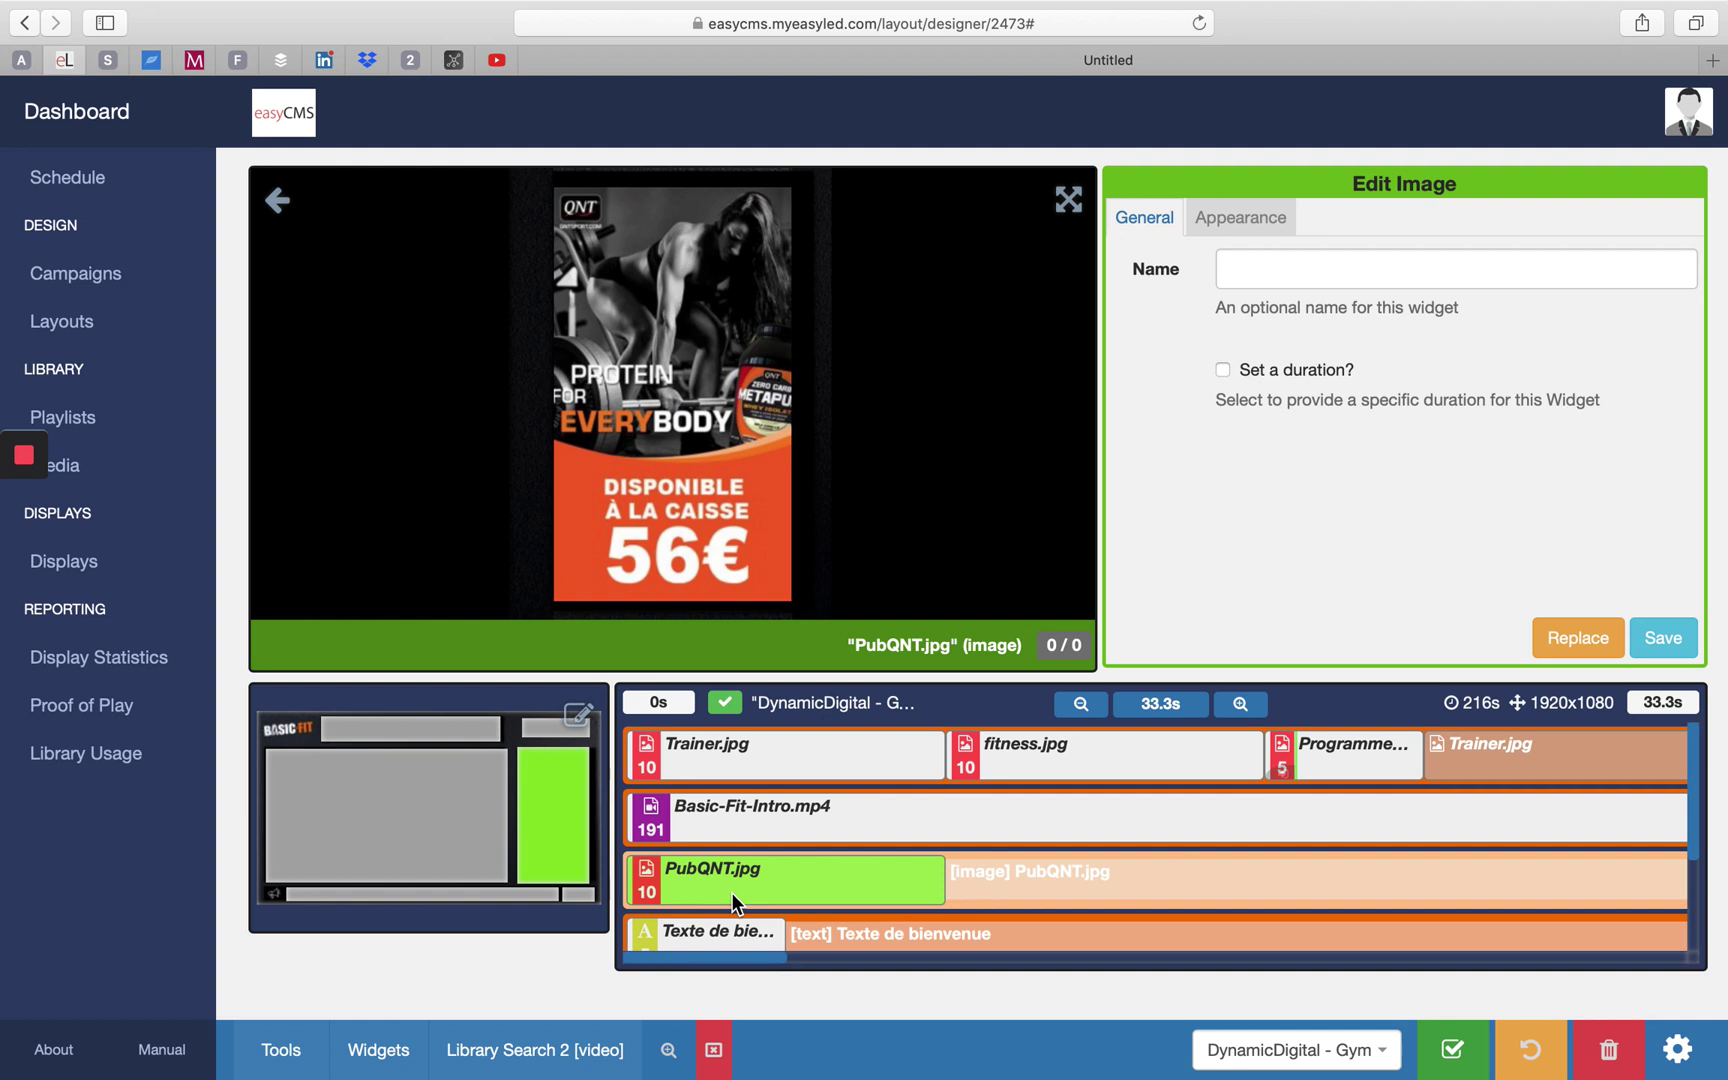
scroll(730, 892, down, 1)
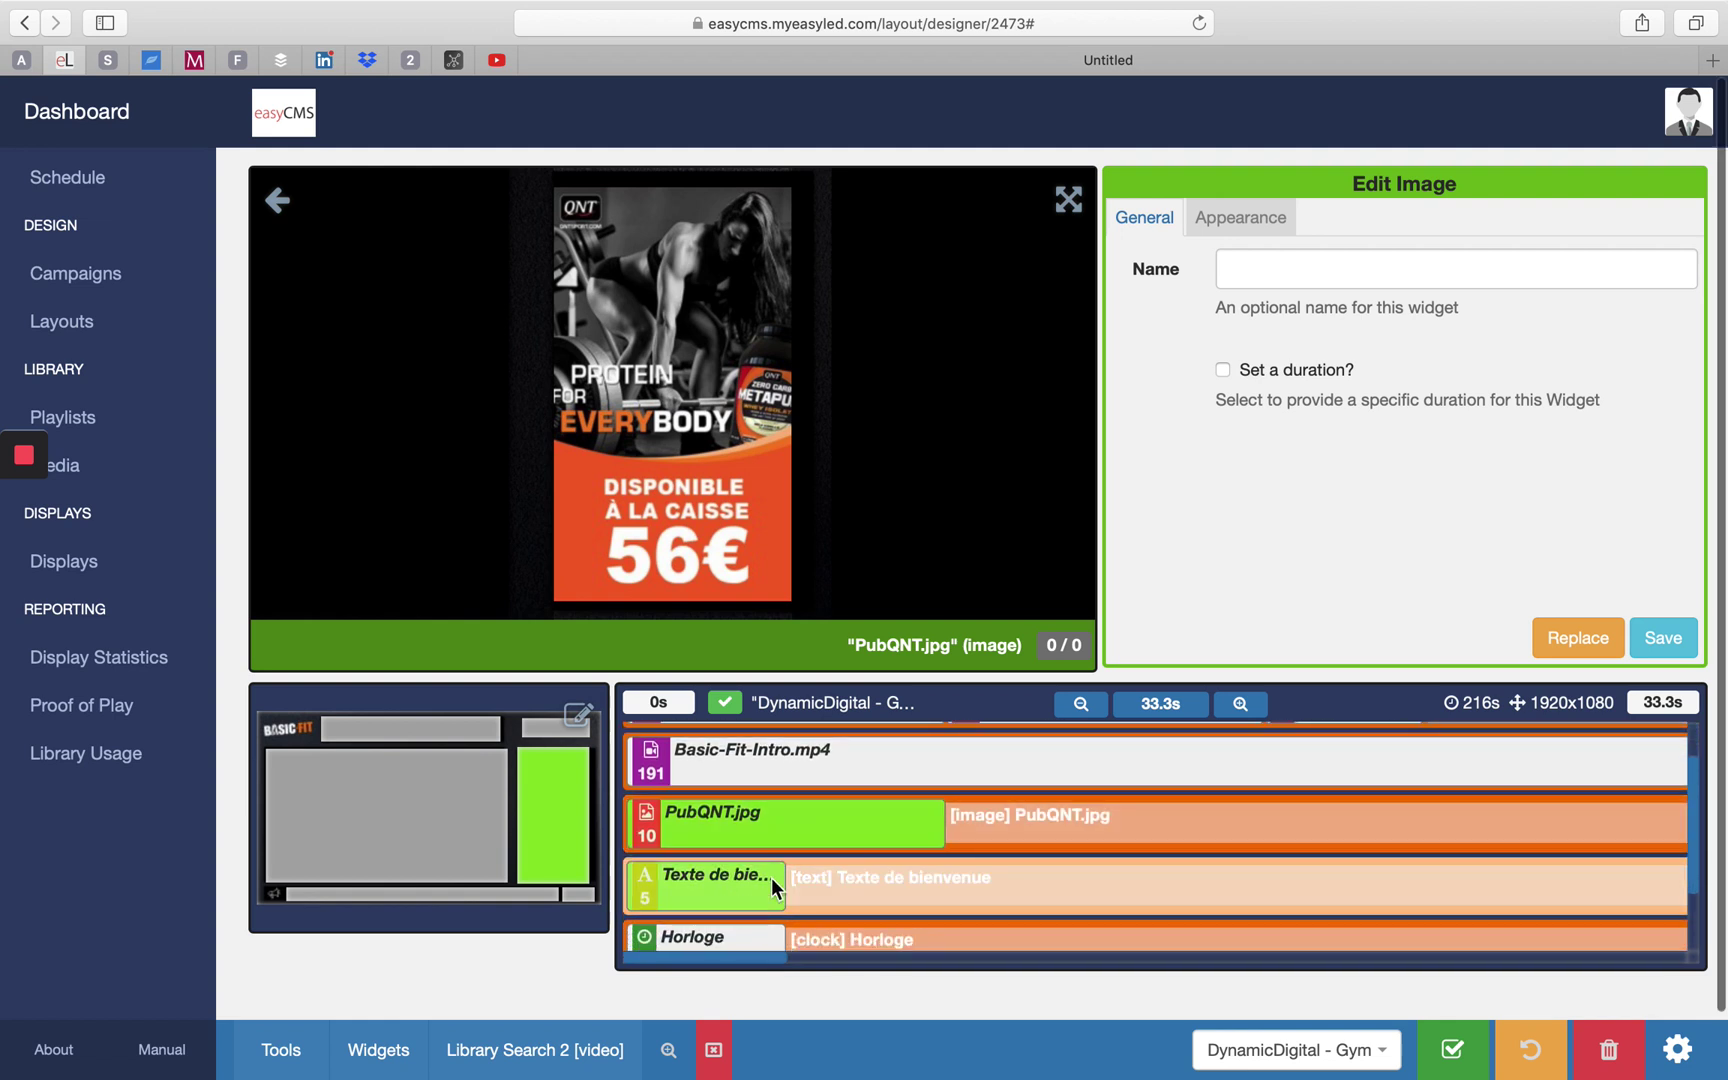
click(405, 1068)
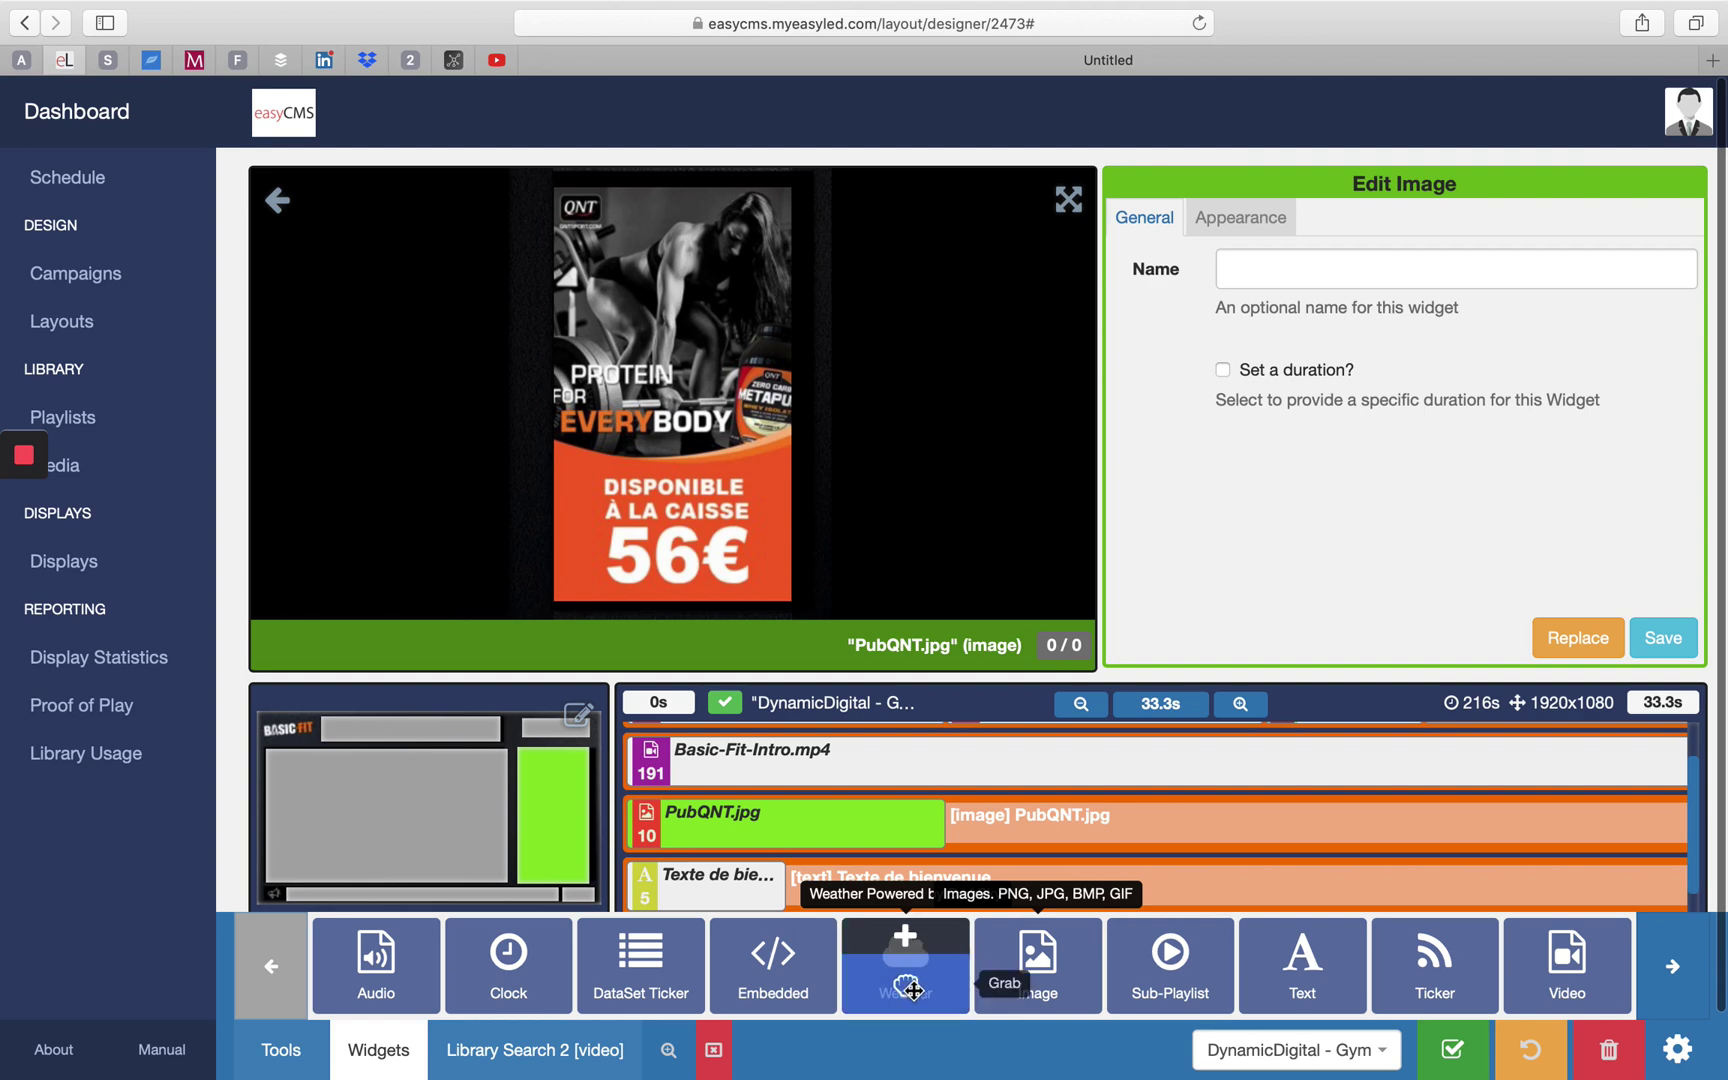
drag(912, 989, 873, 832)
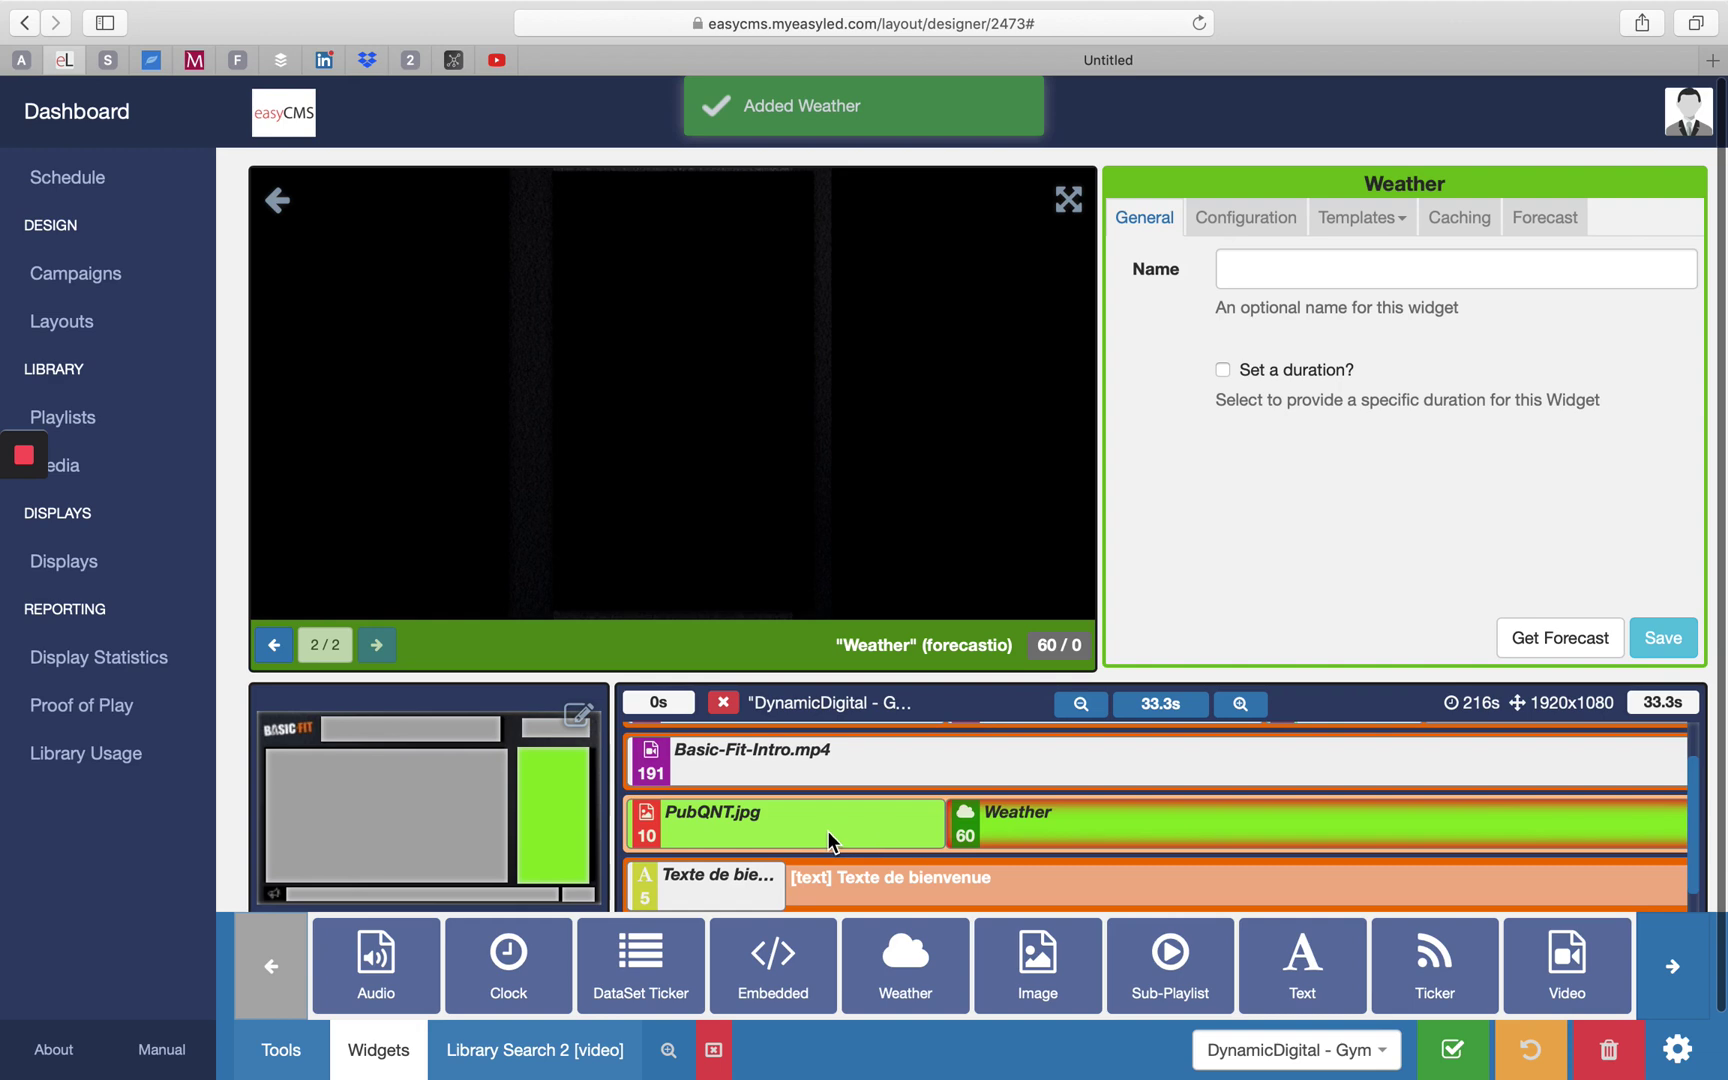
click(822, 834)
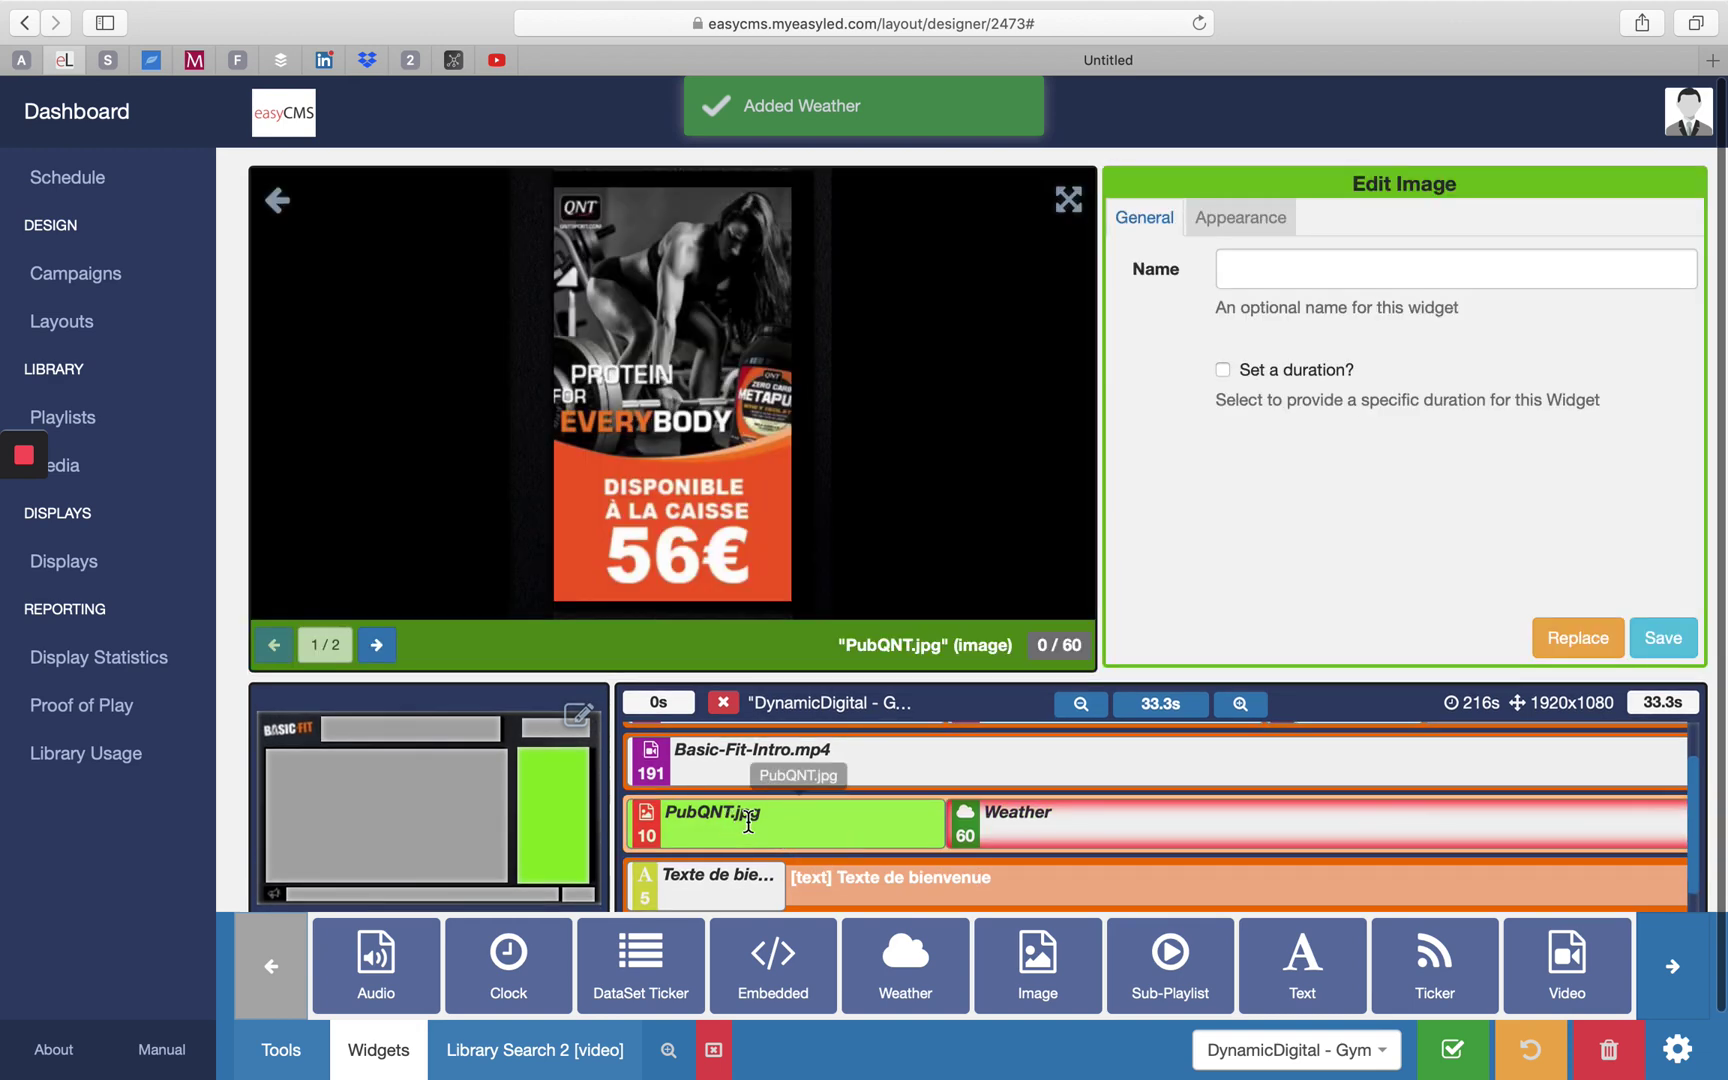
click(1030, 830)
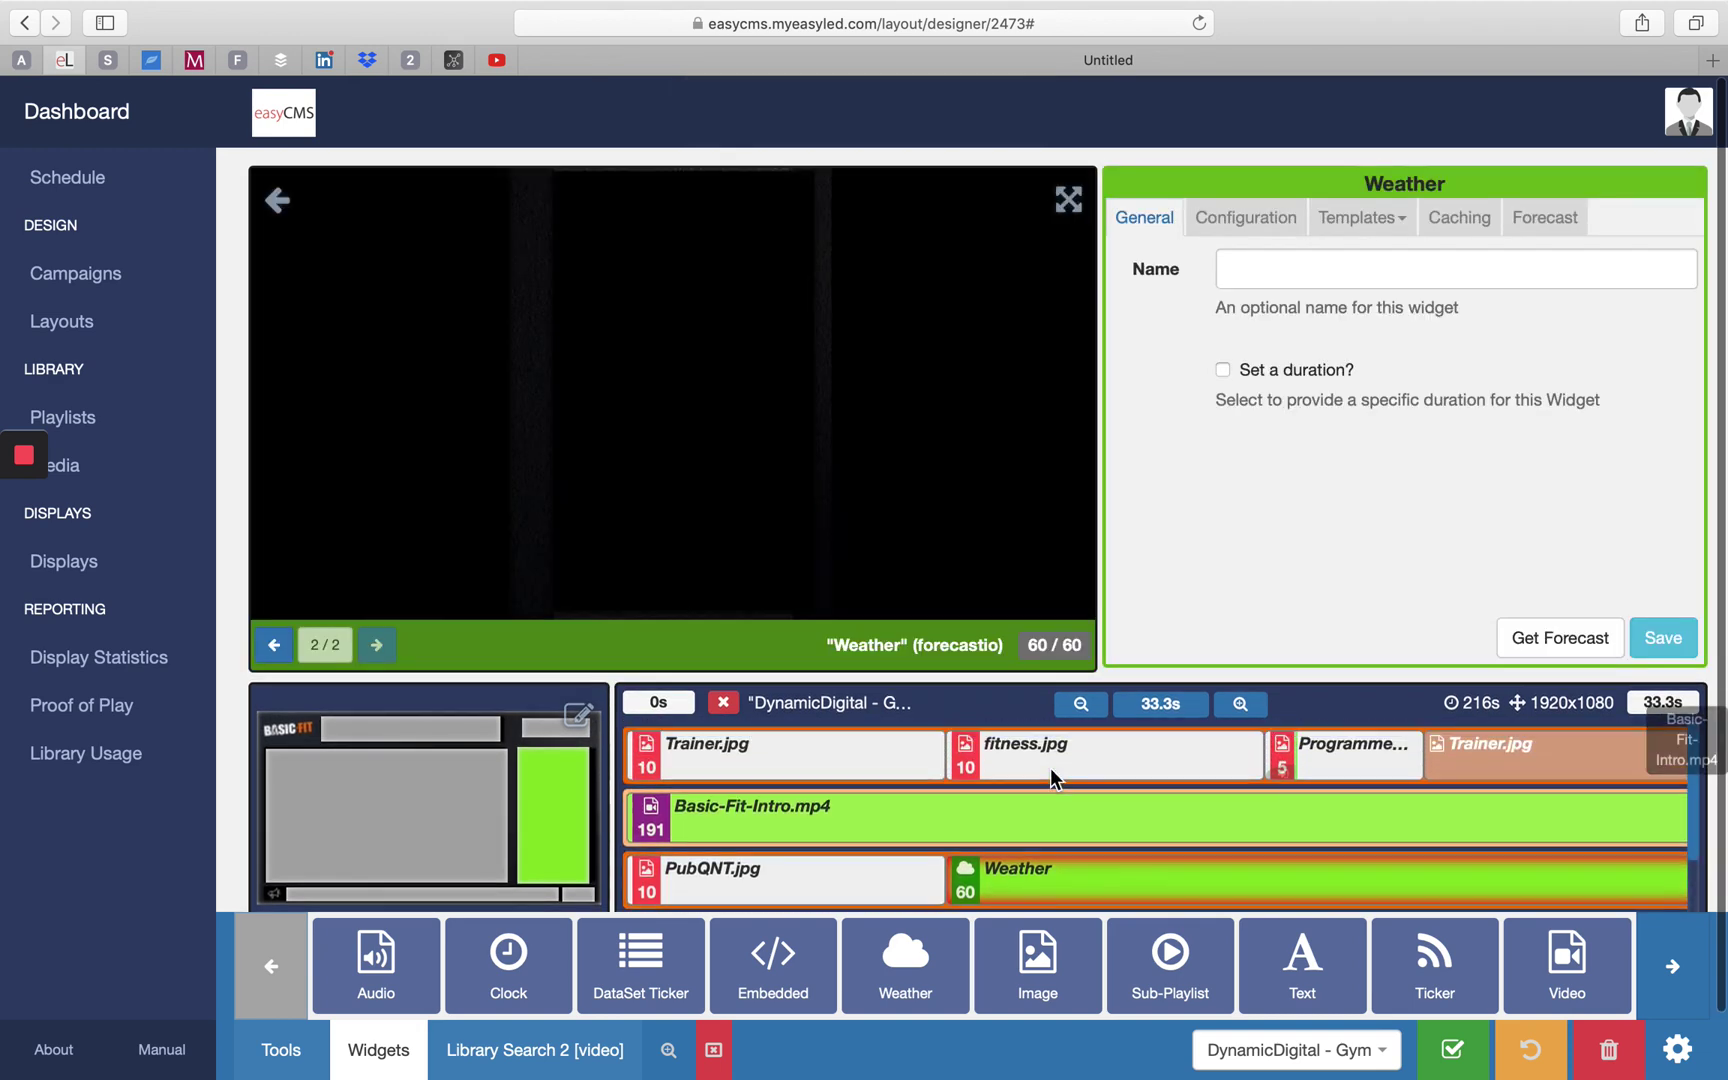
Name the Weather widget "Météo Locale 2" and try to save it
click(1297, 282)
text(Météo Loc)
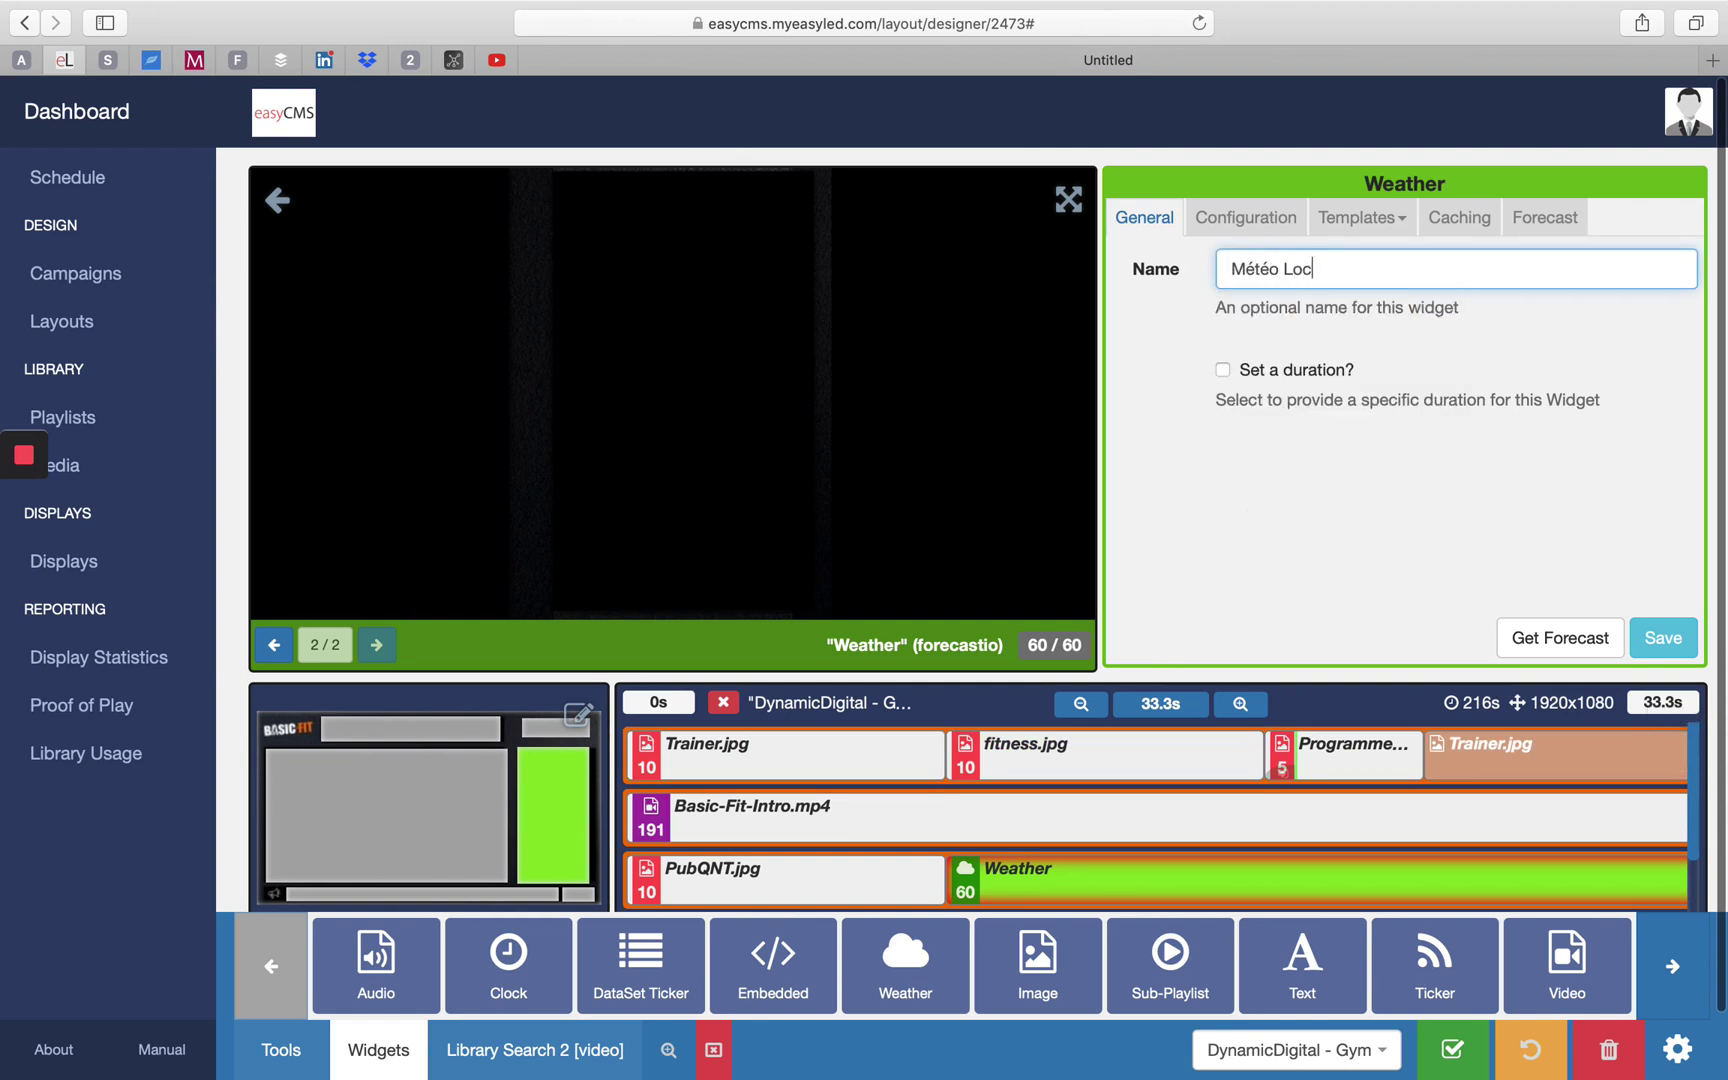
text(ale 2)
click(1664, 638)
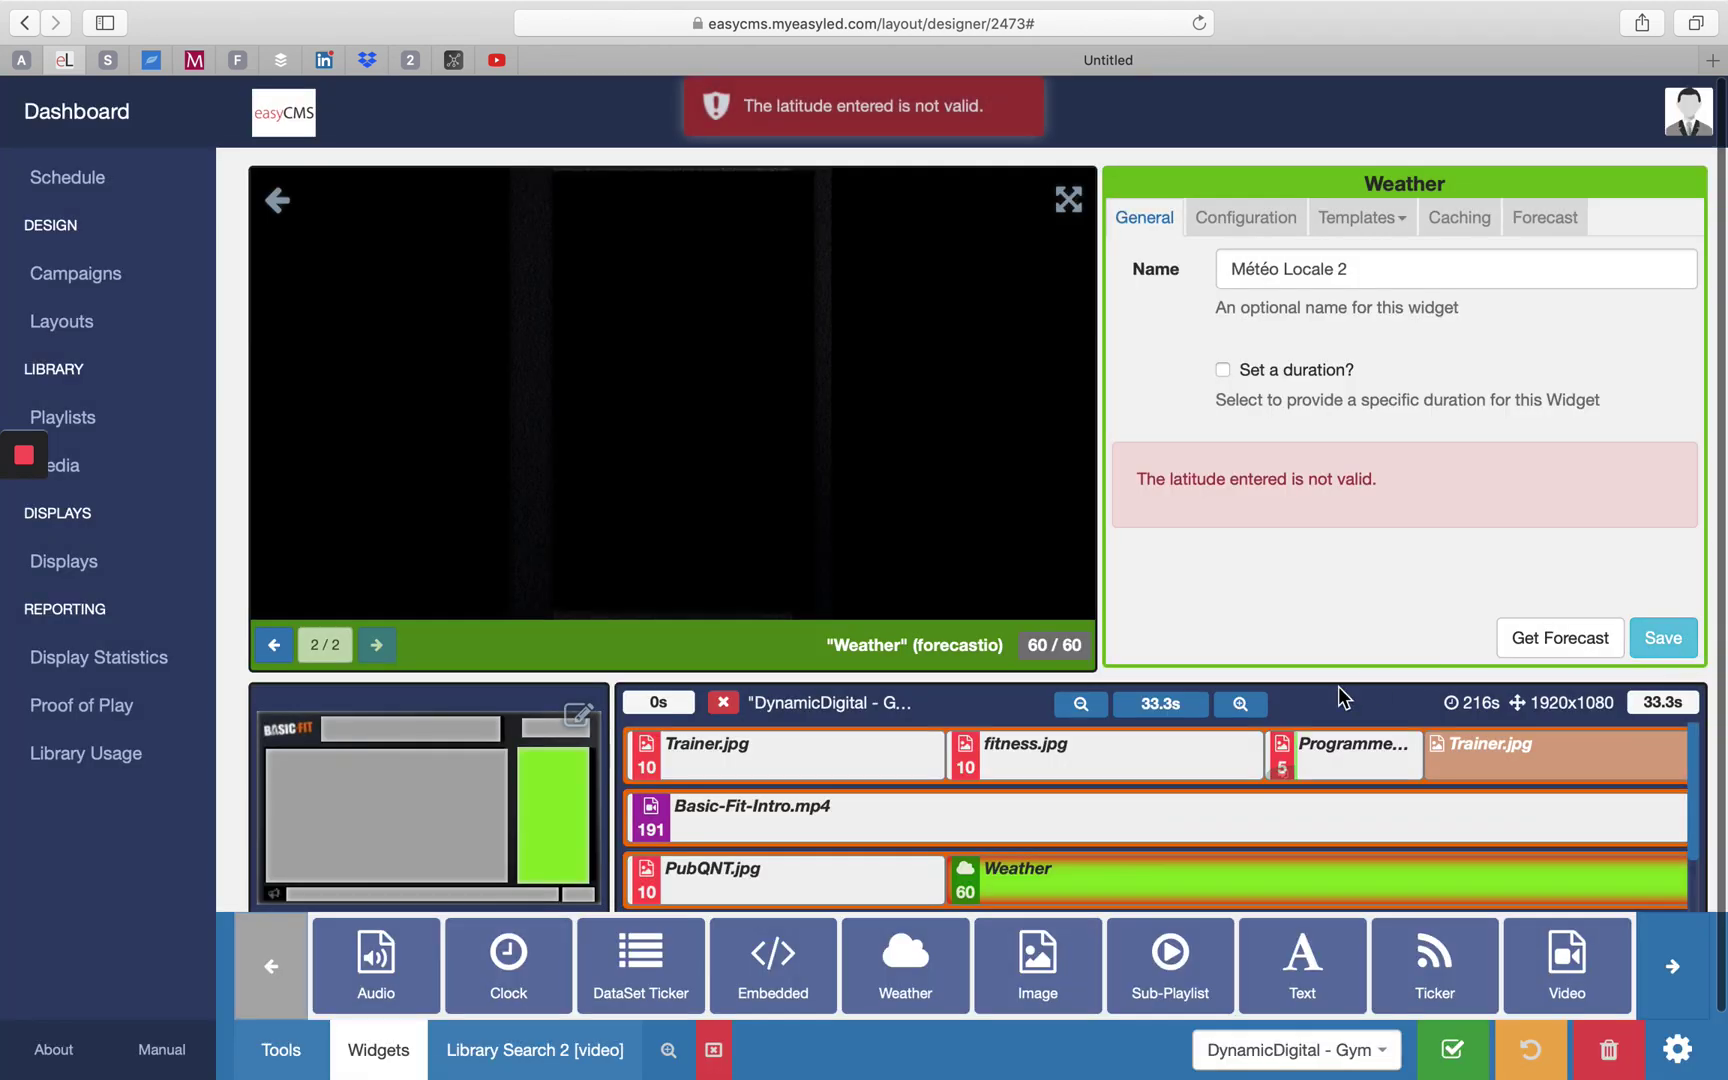
Choose the preset Template 5 - Portrait - Current day, 2 day forecast for the Weather widget
click(1366, 229)
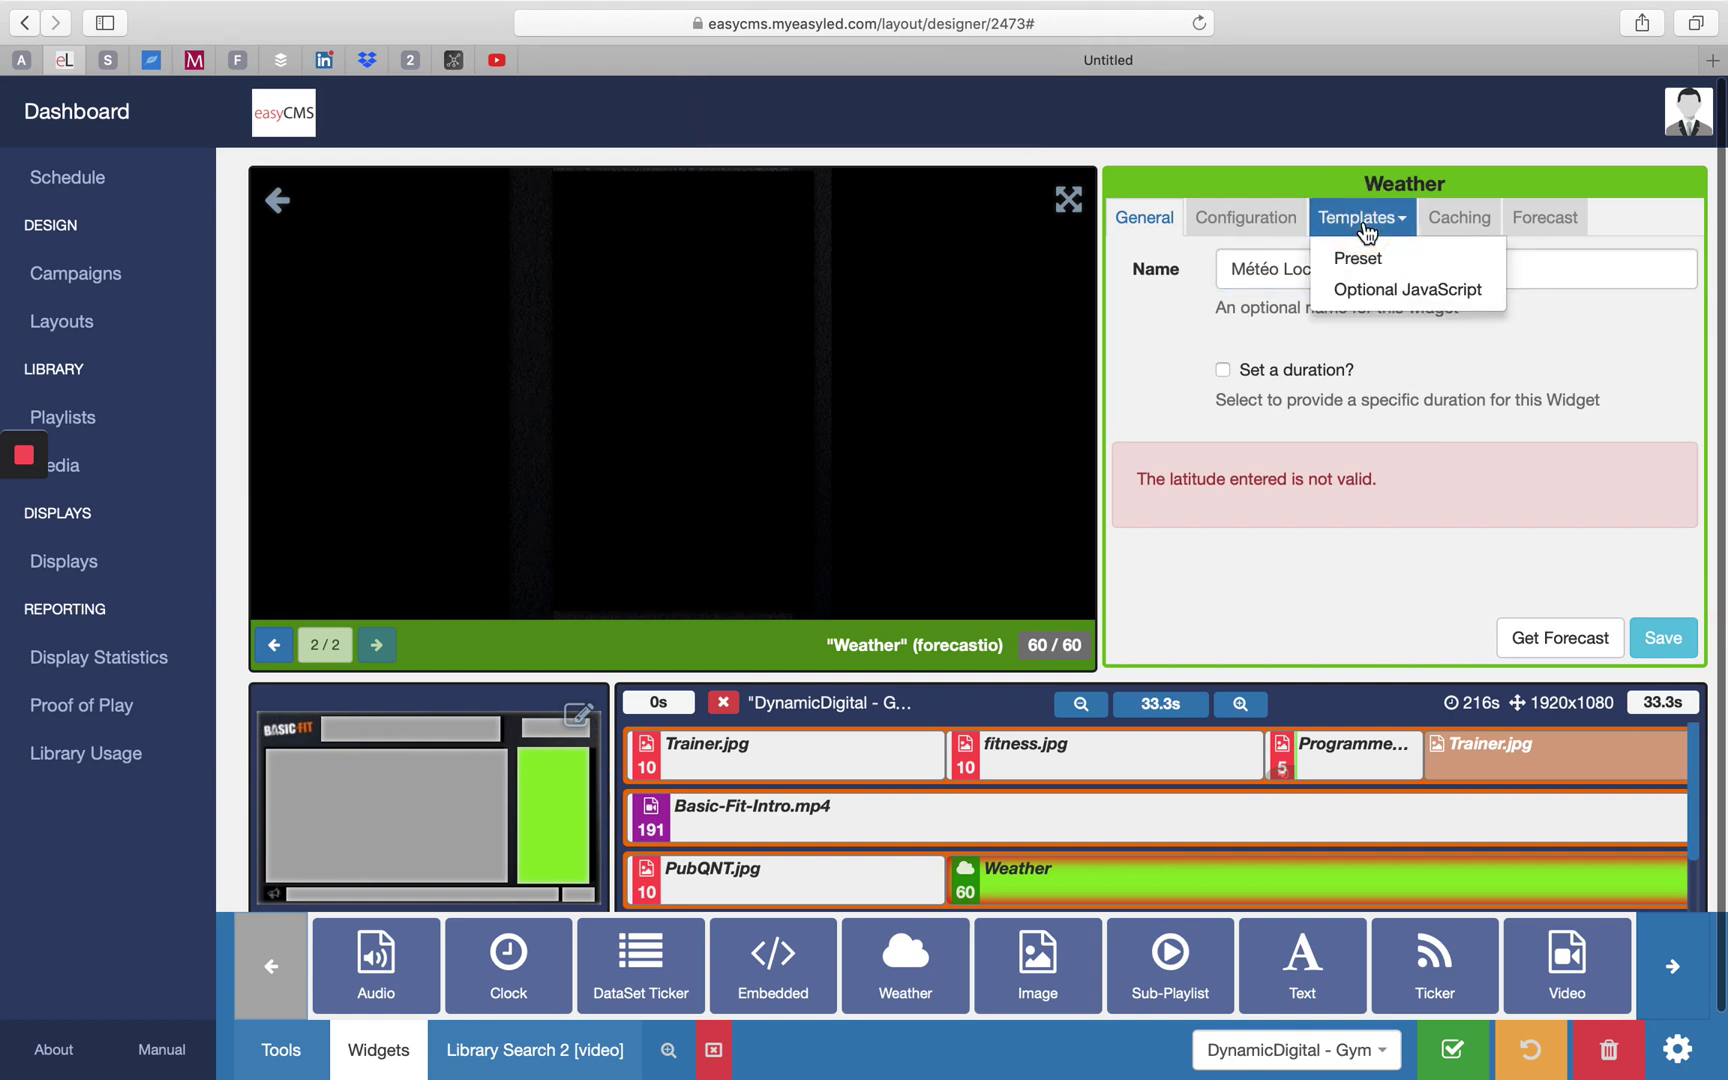
click(1366, 262)
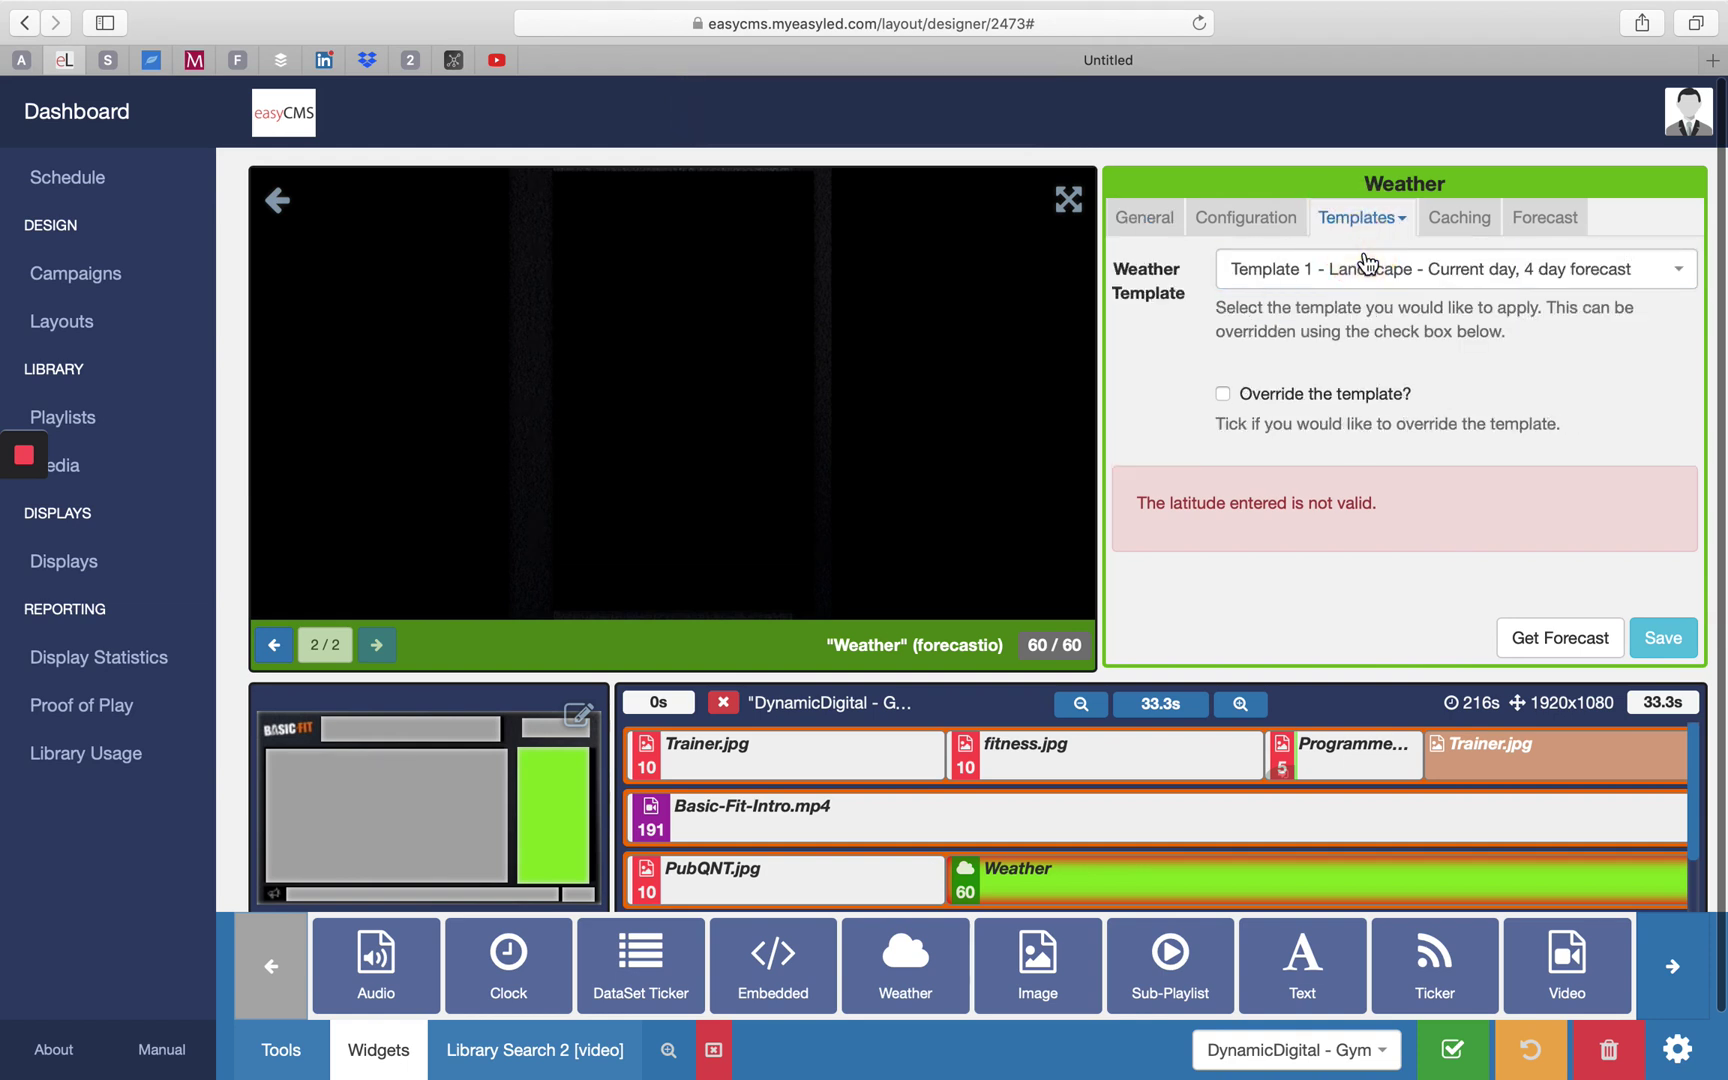
click(1366, 270)
scroll(1358, 420, down, 4)
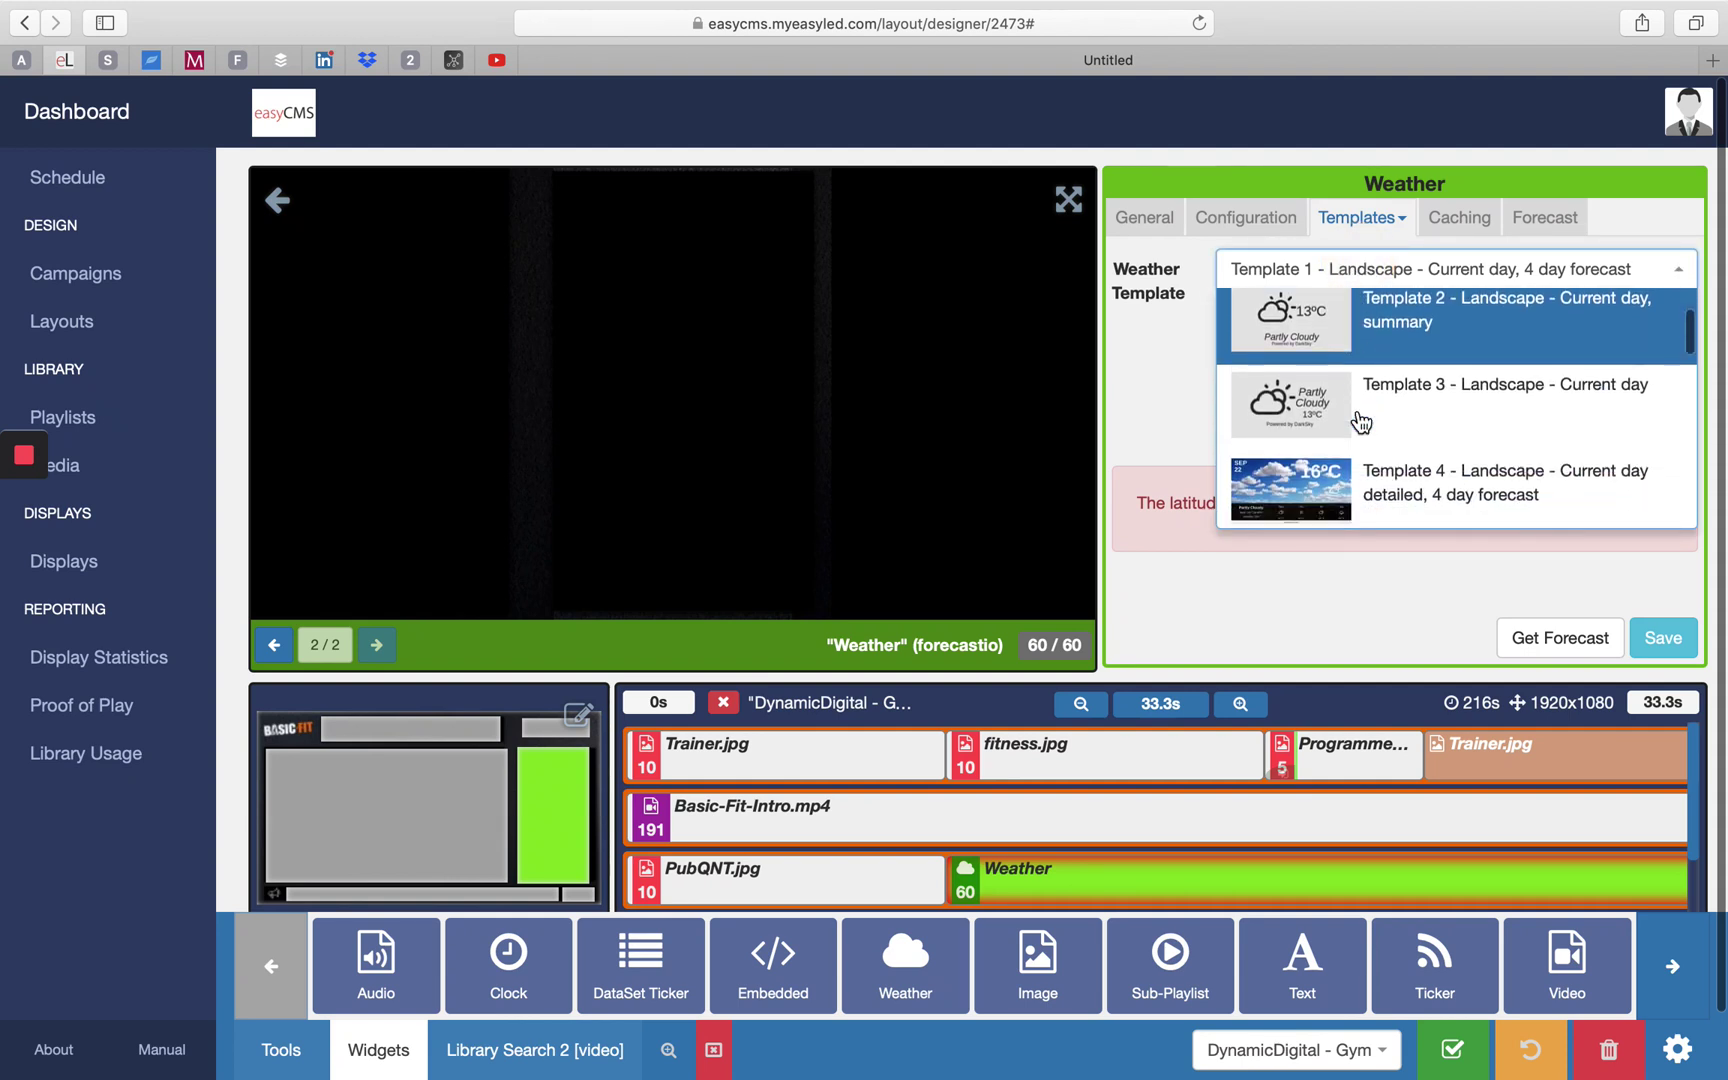
click(1314, 472)
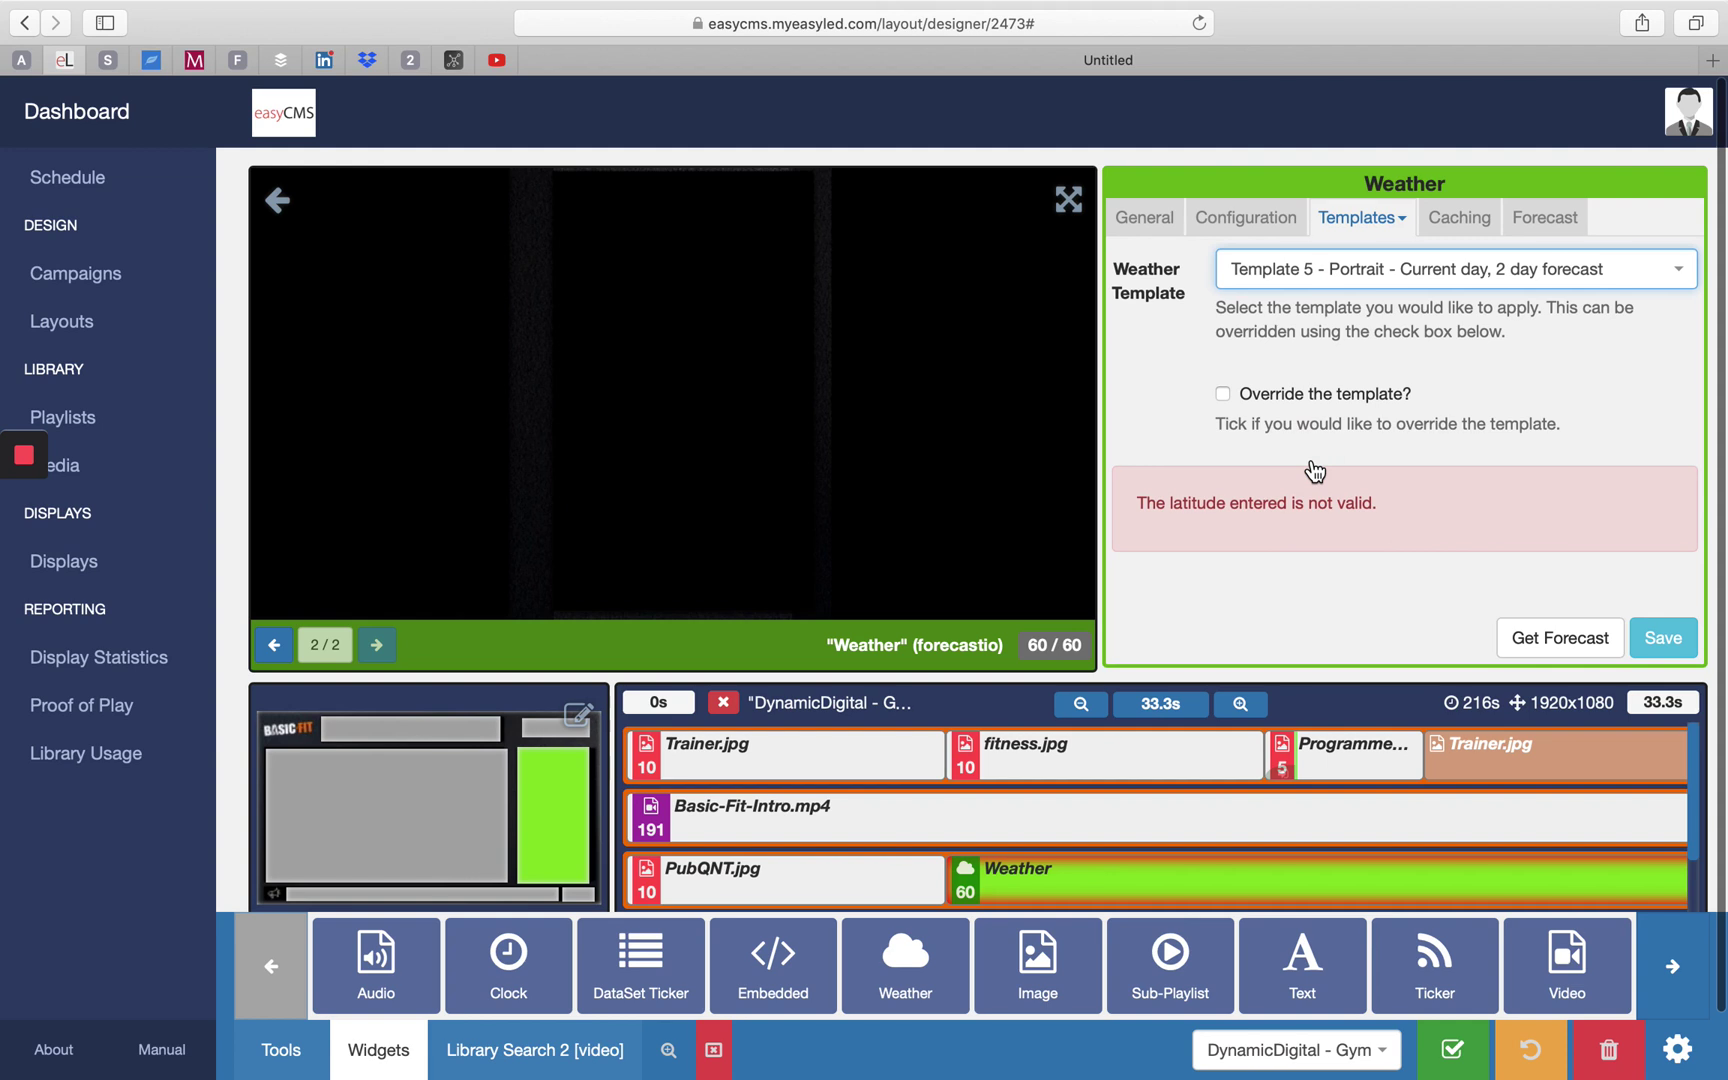
Configure the Weather widget to use the display location and save it
click(1272, 226)
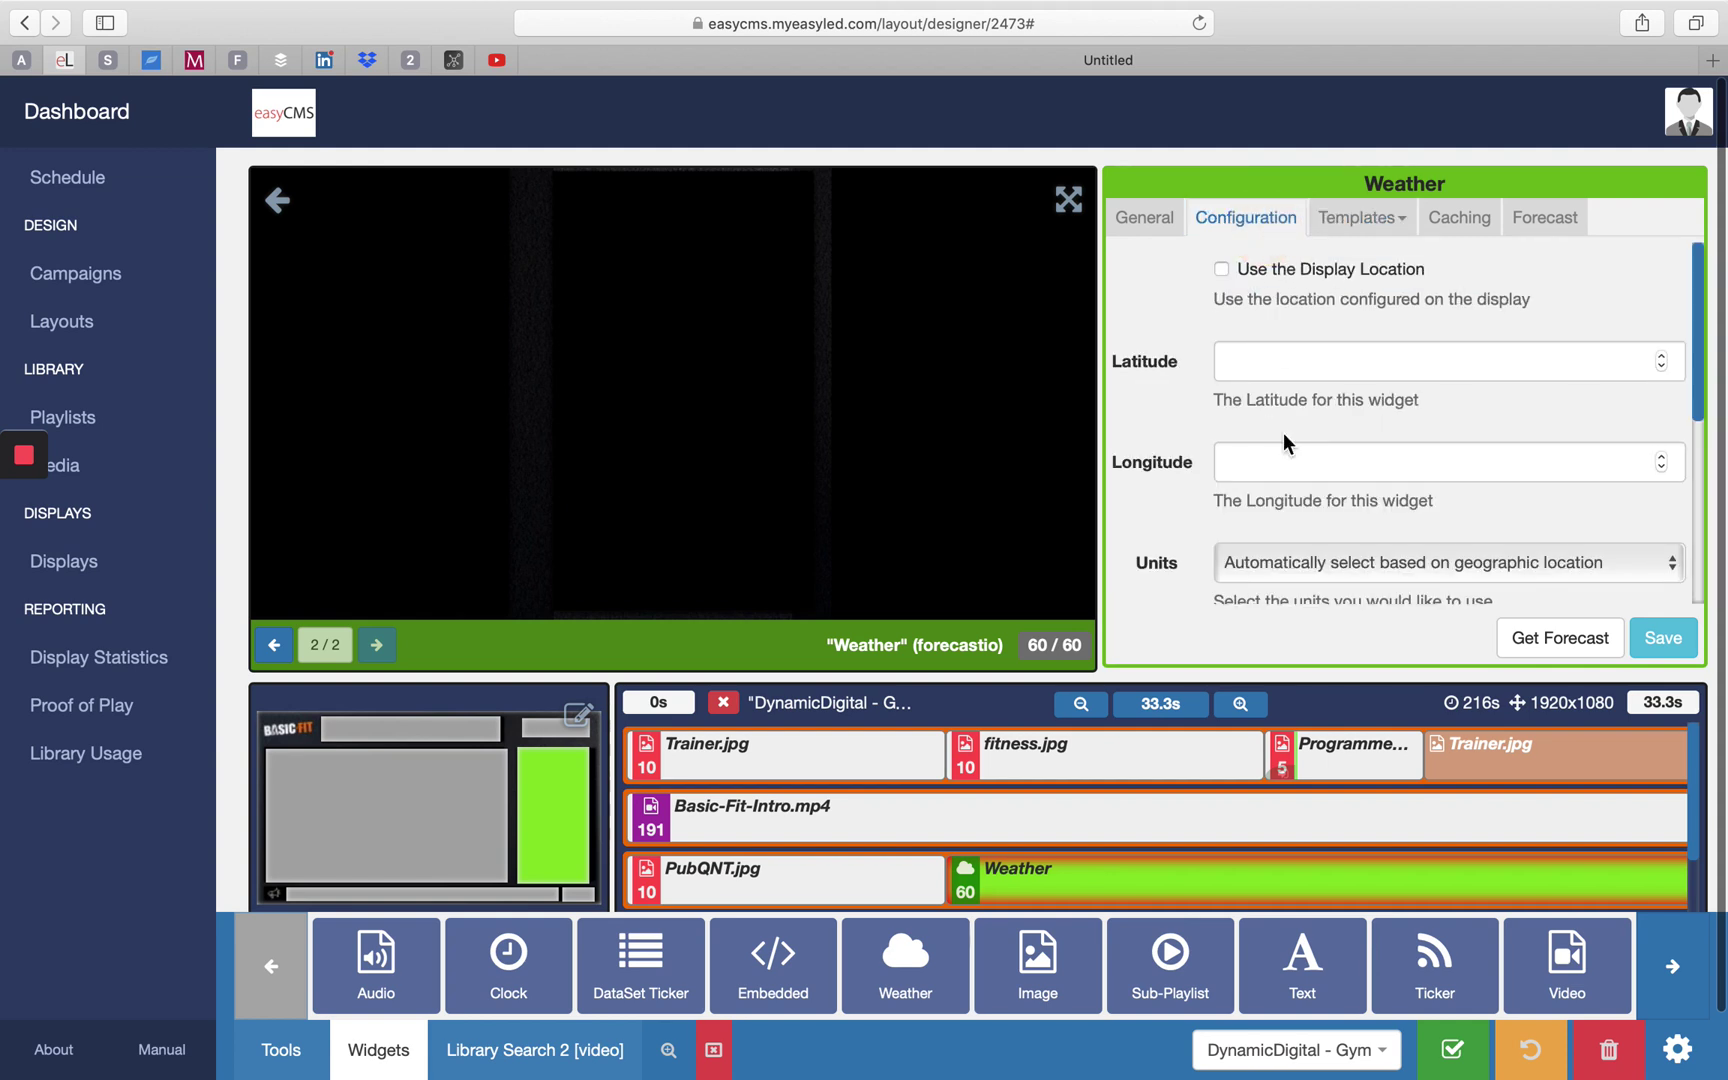
click(1222, 270)
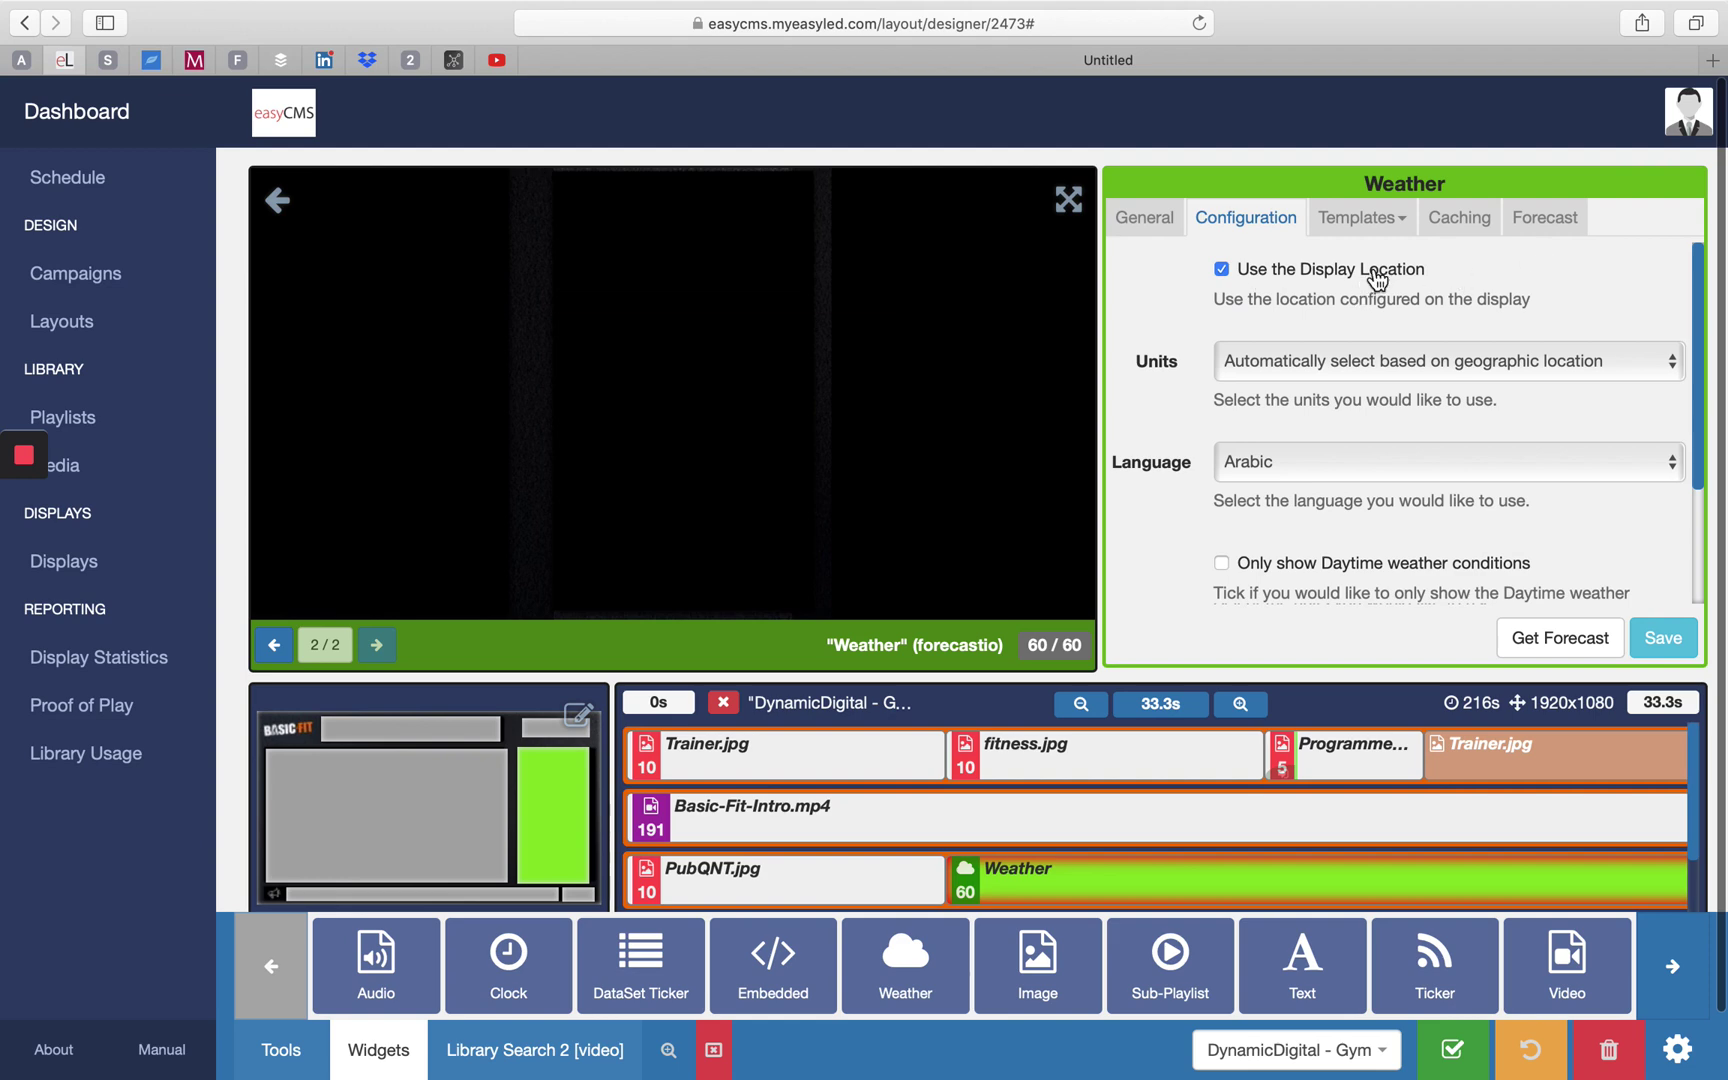
scroll(1431, 490, down, 1)
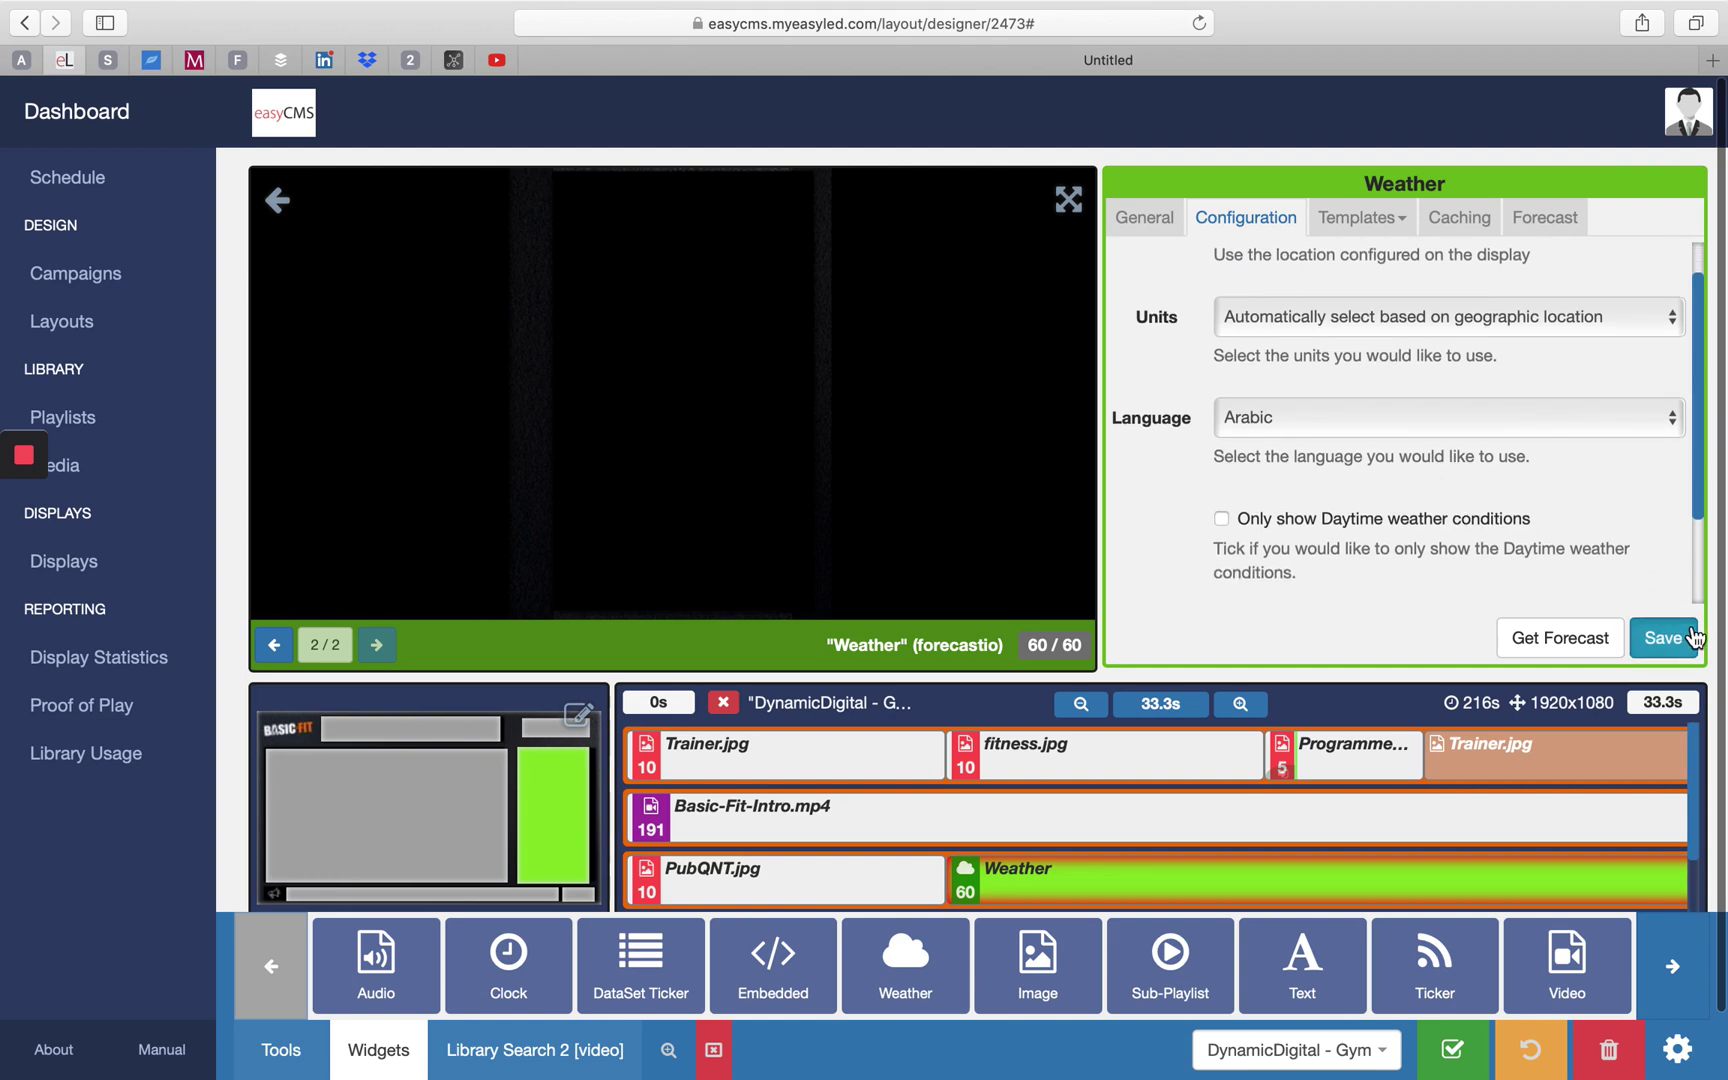
click(1663, 637)
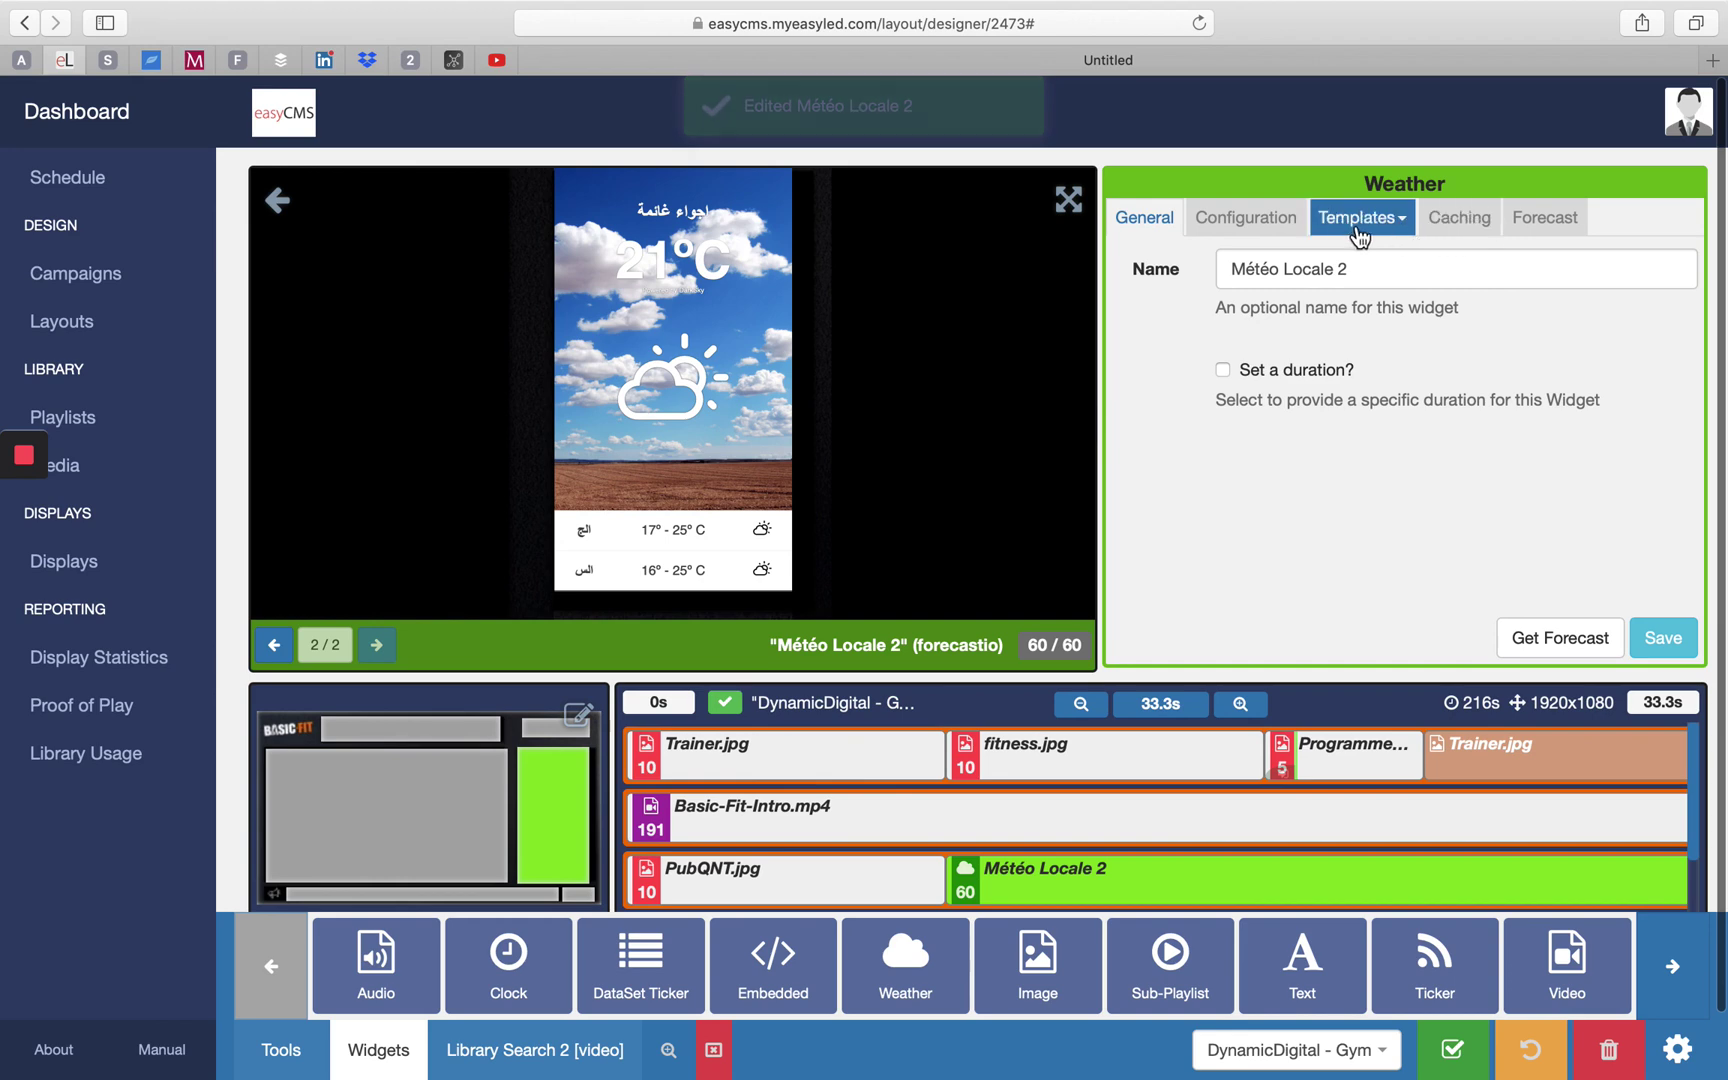
Set the language of the Météo Locale 2 weather widget to French and save it
click(1289, 233)
click(1298, 468)
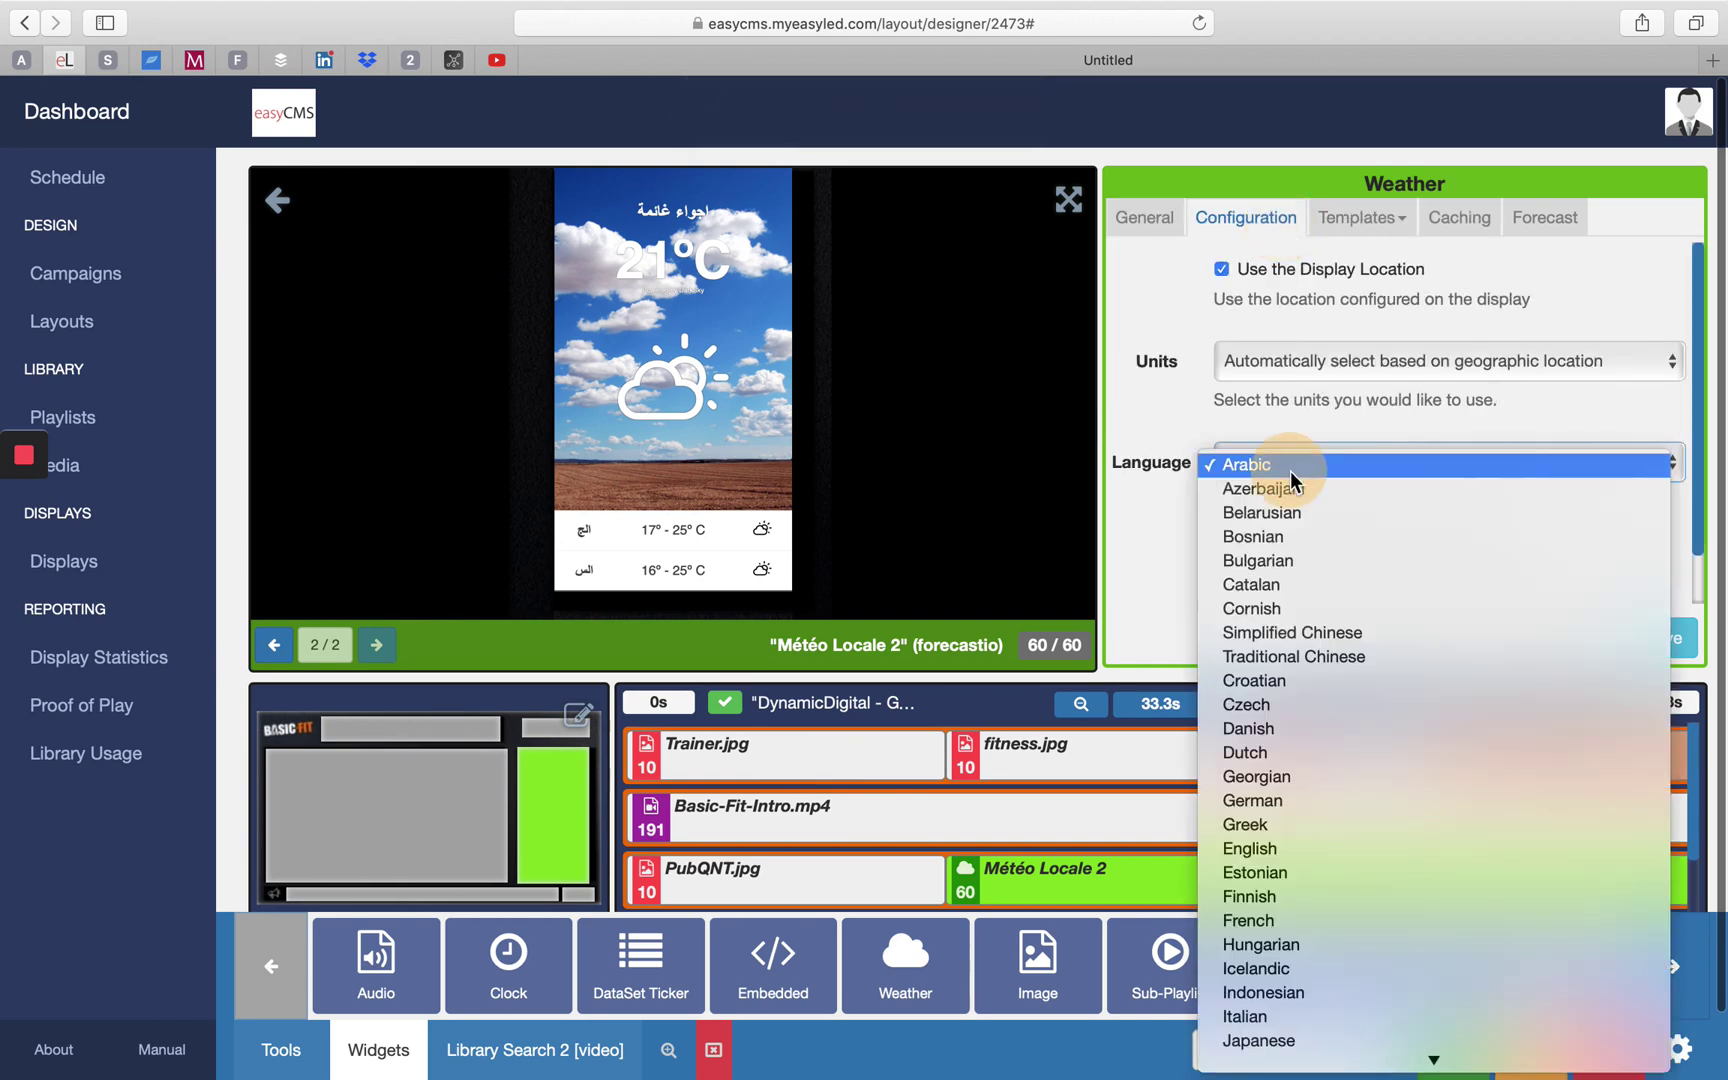
click(1287, 924)
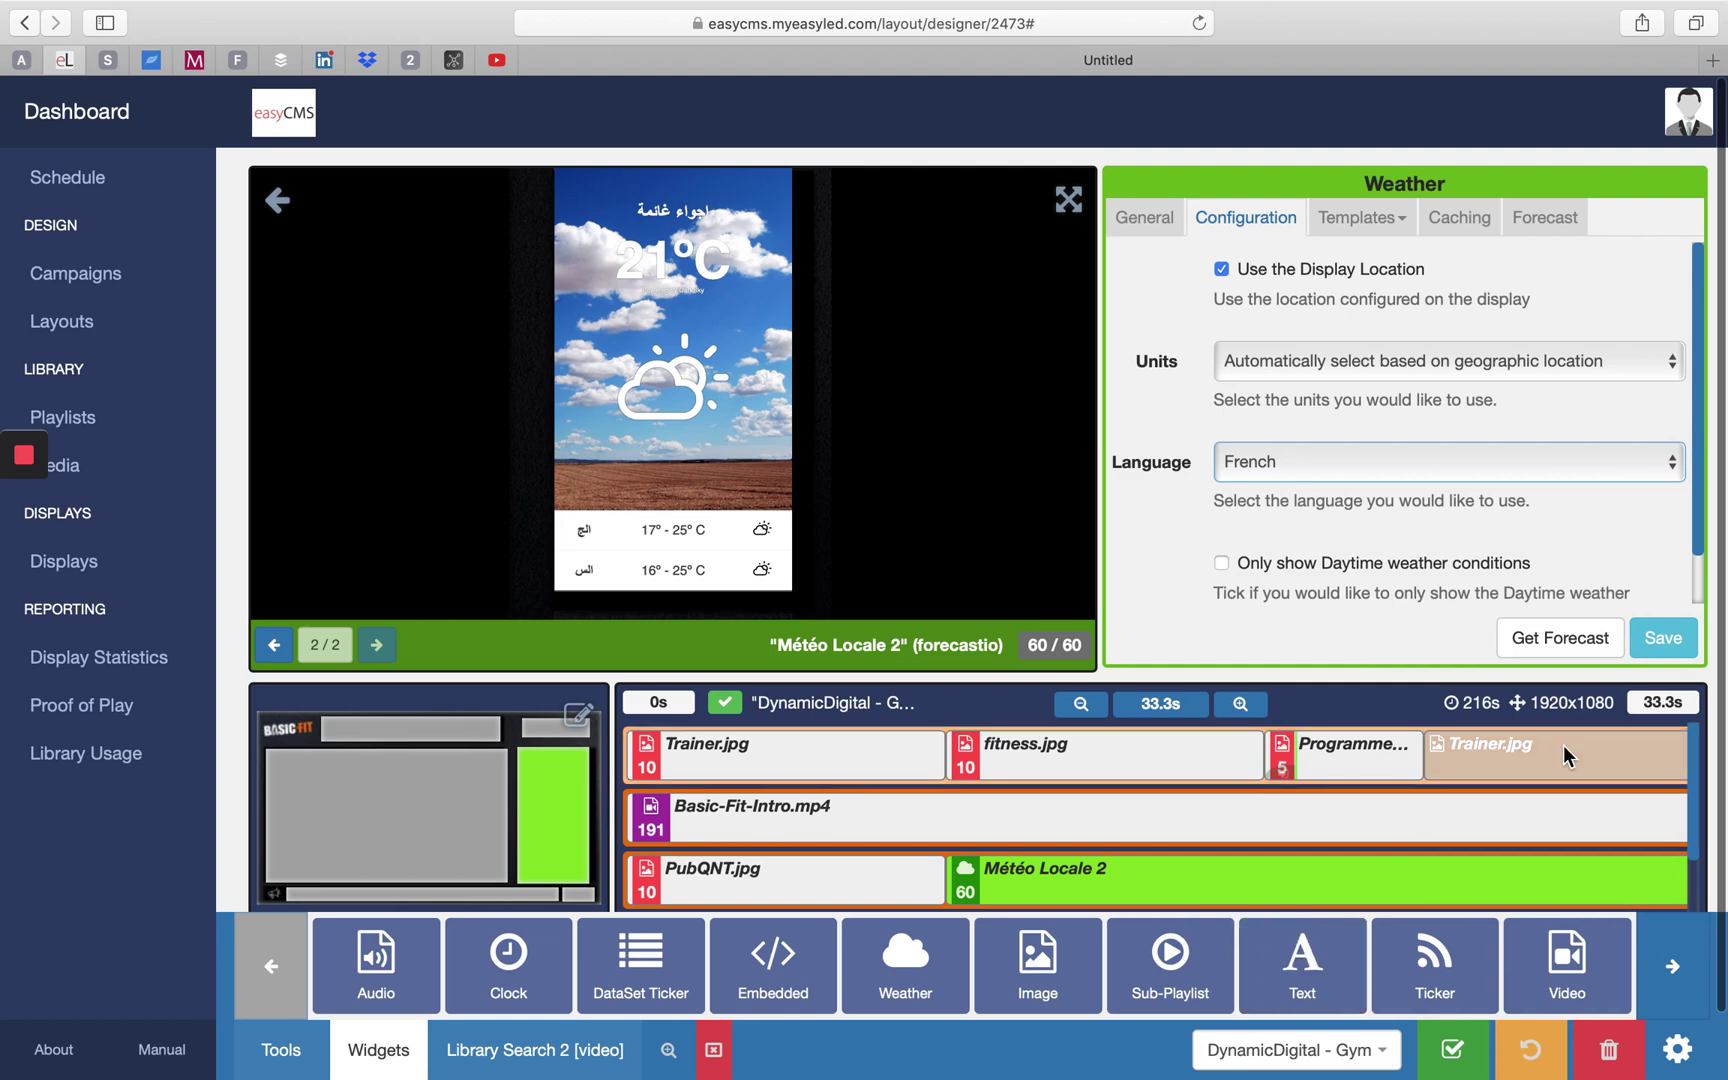
click(1663, 638)
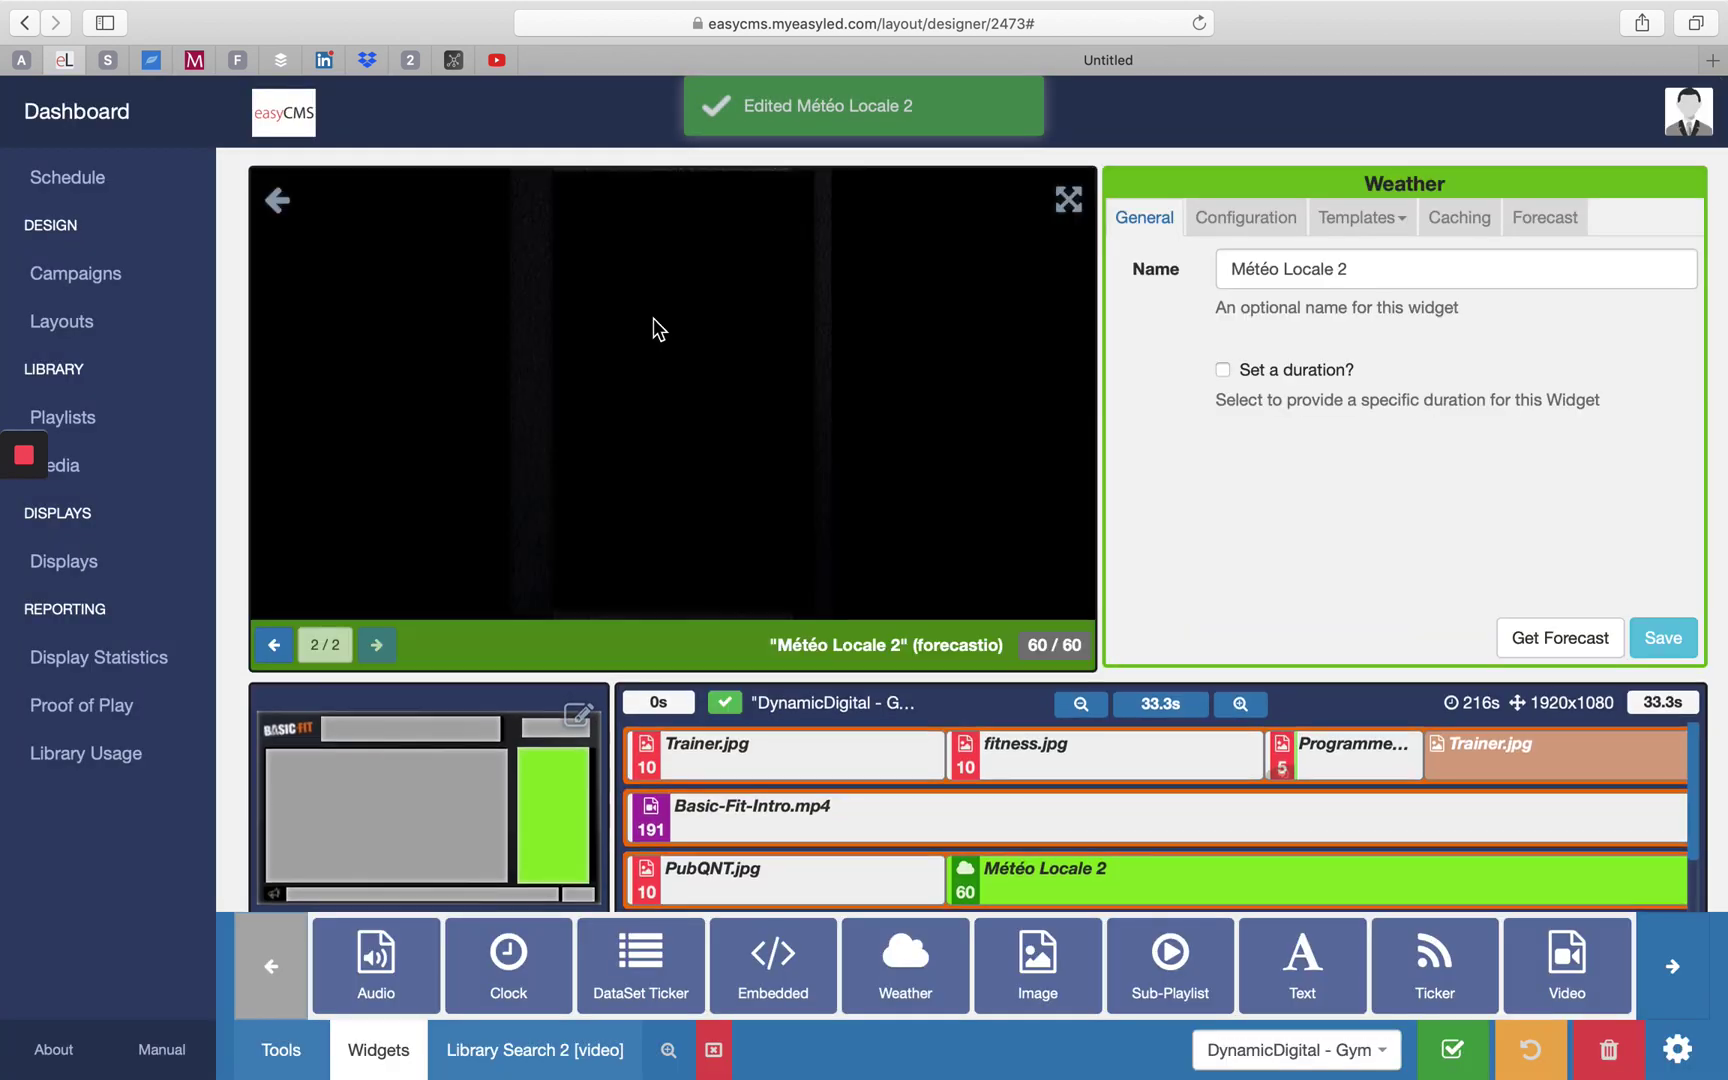
Return to the whole layout, preview the weather widget in the tall side region, and save the layout settings
click(293, 200)
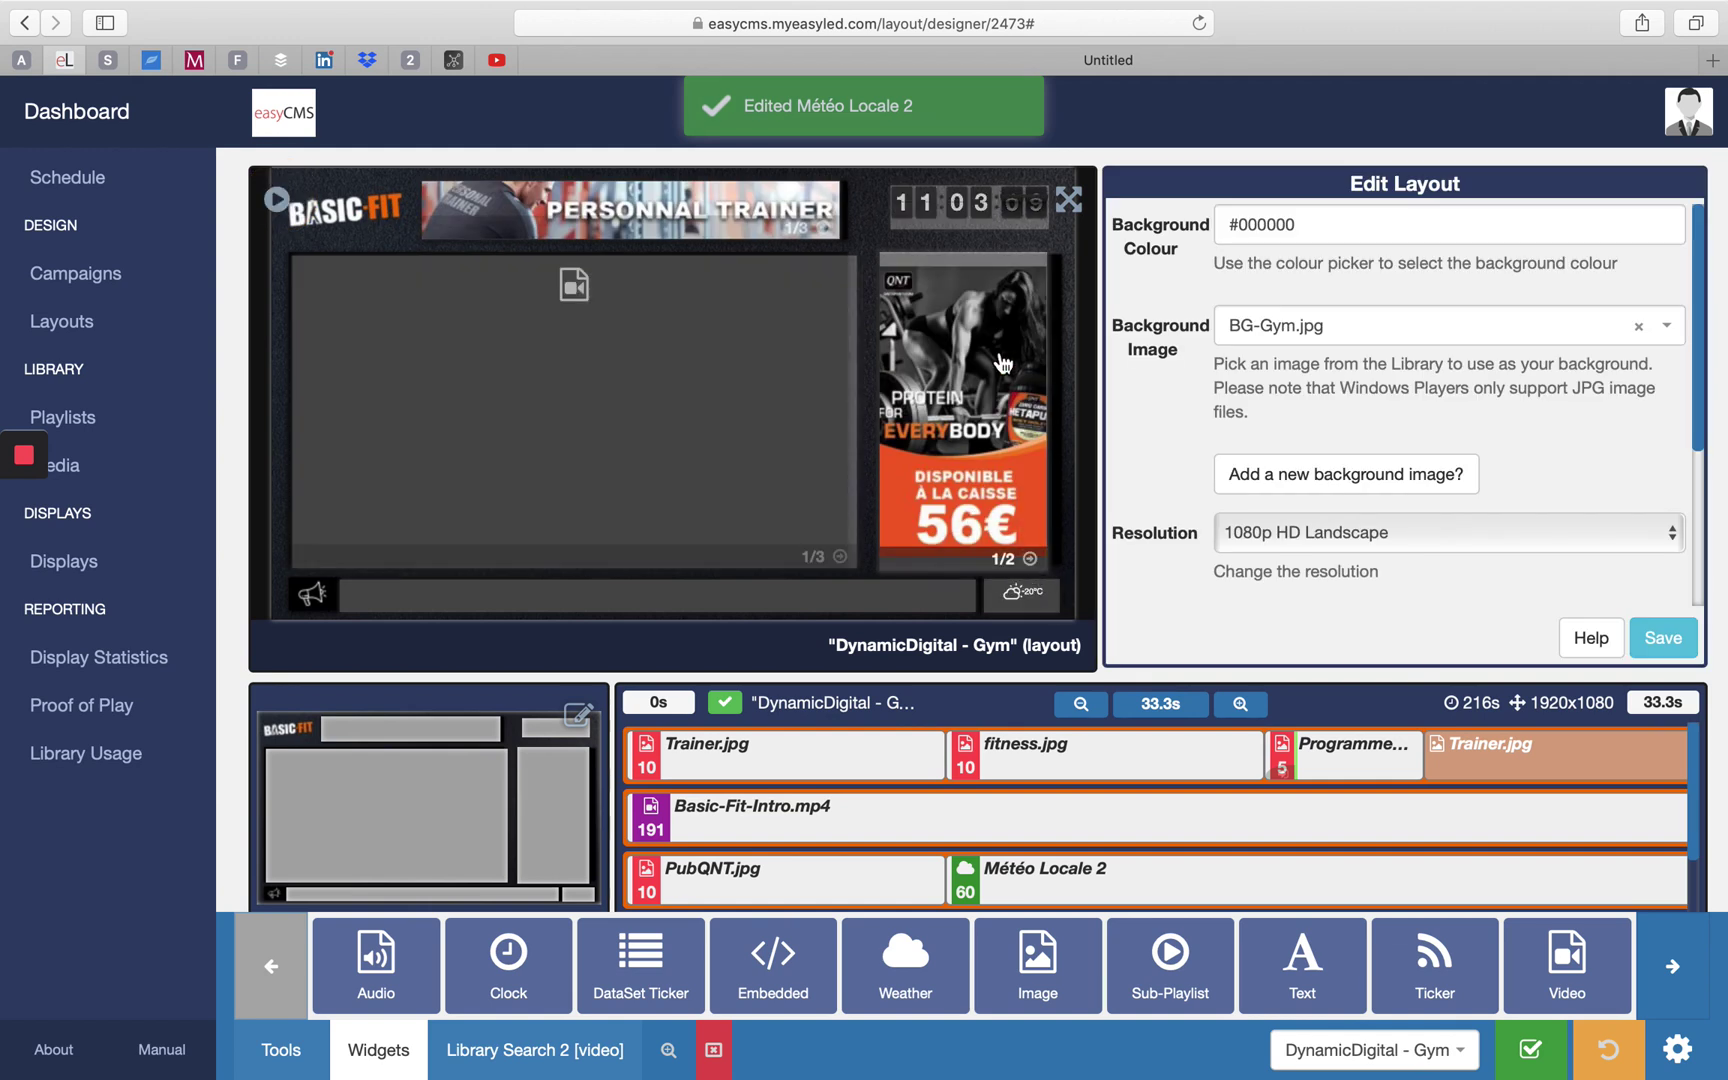
click(1031, 559)
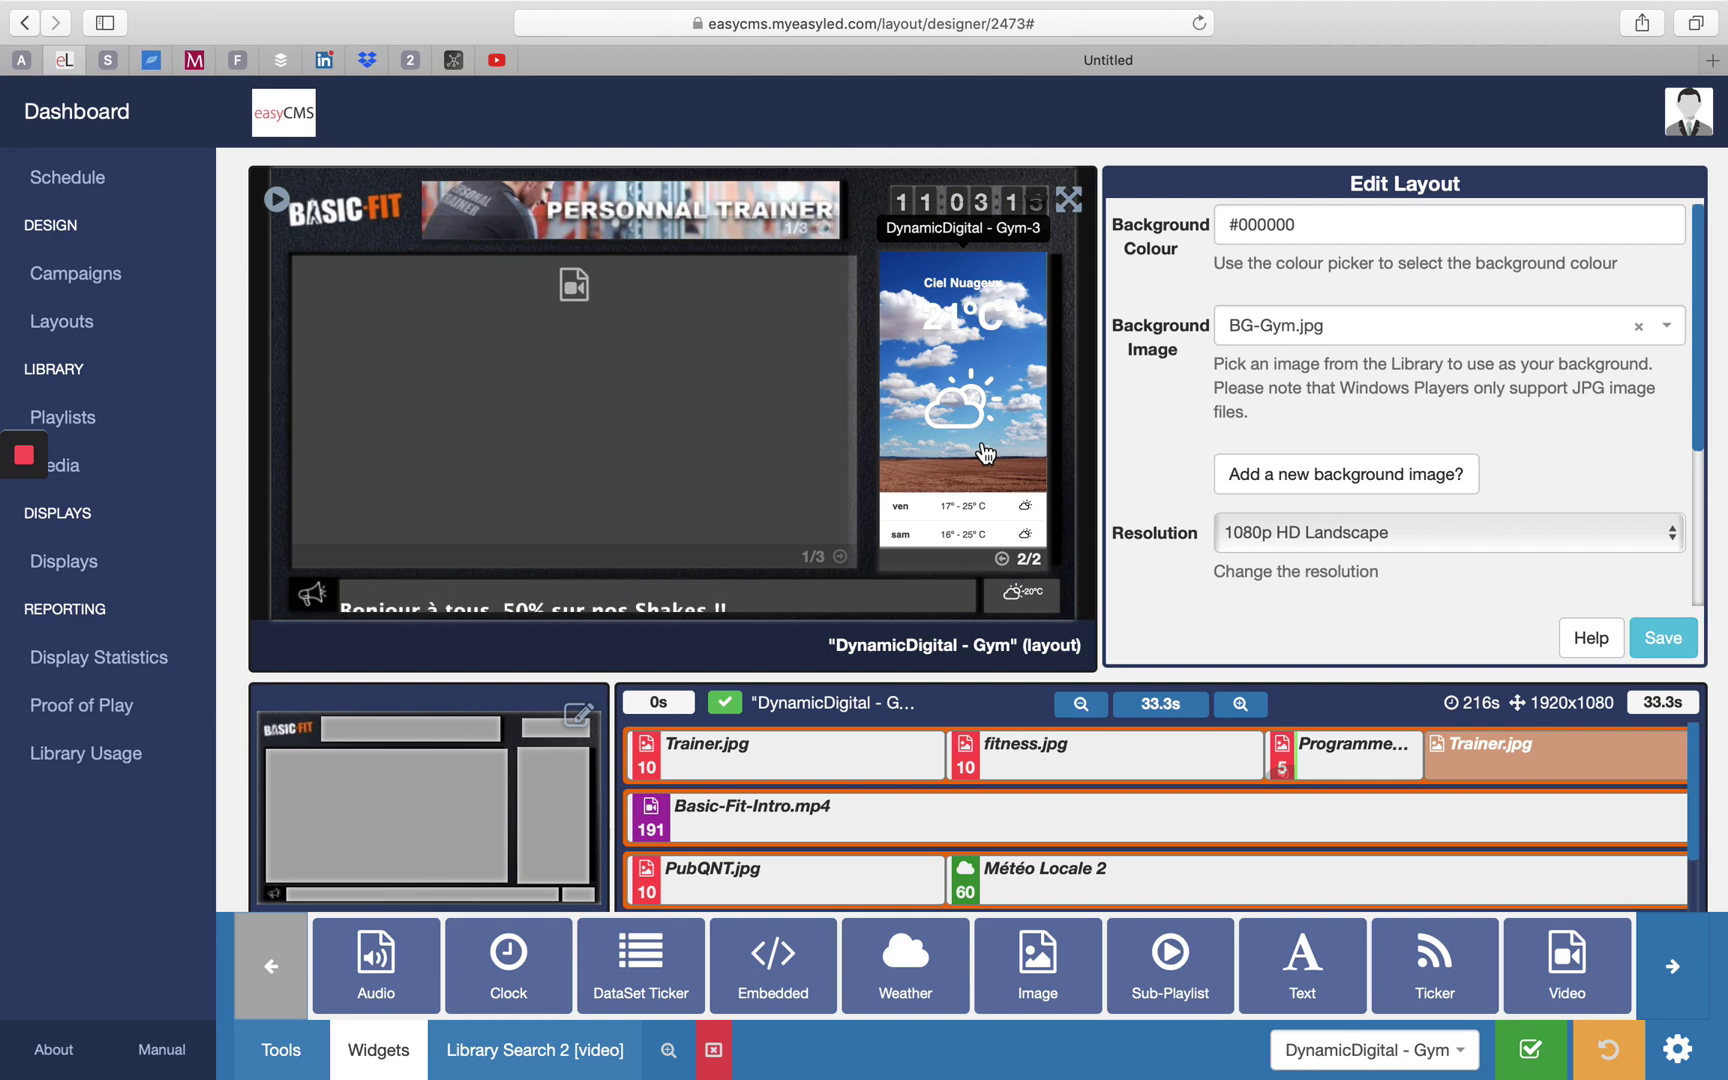
scroll(1117, 565, down, 5)
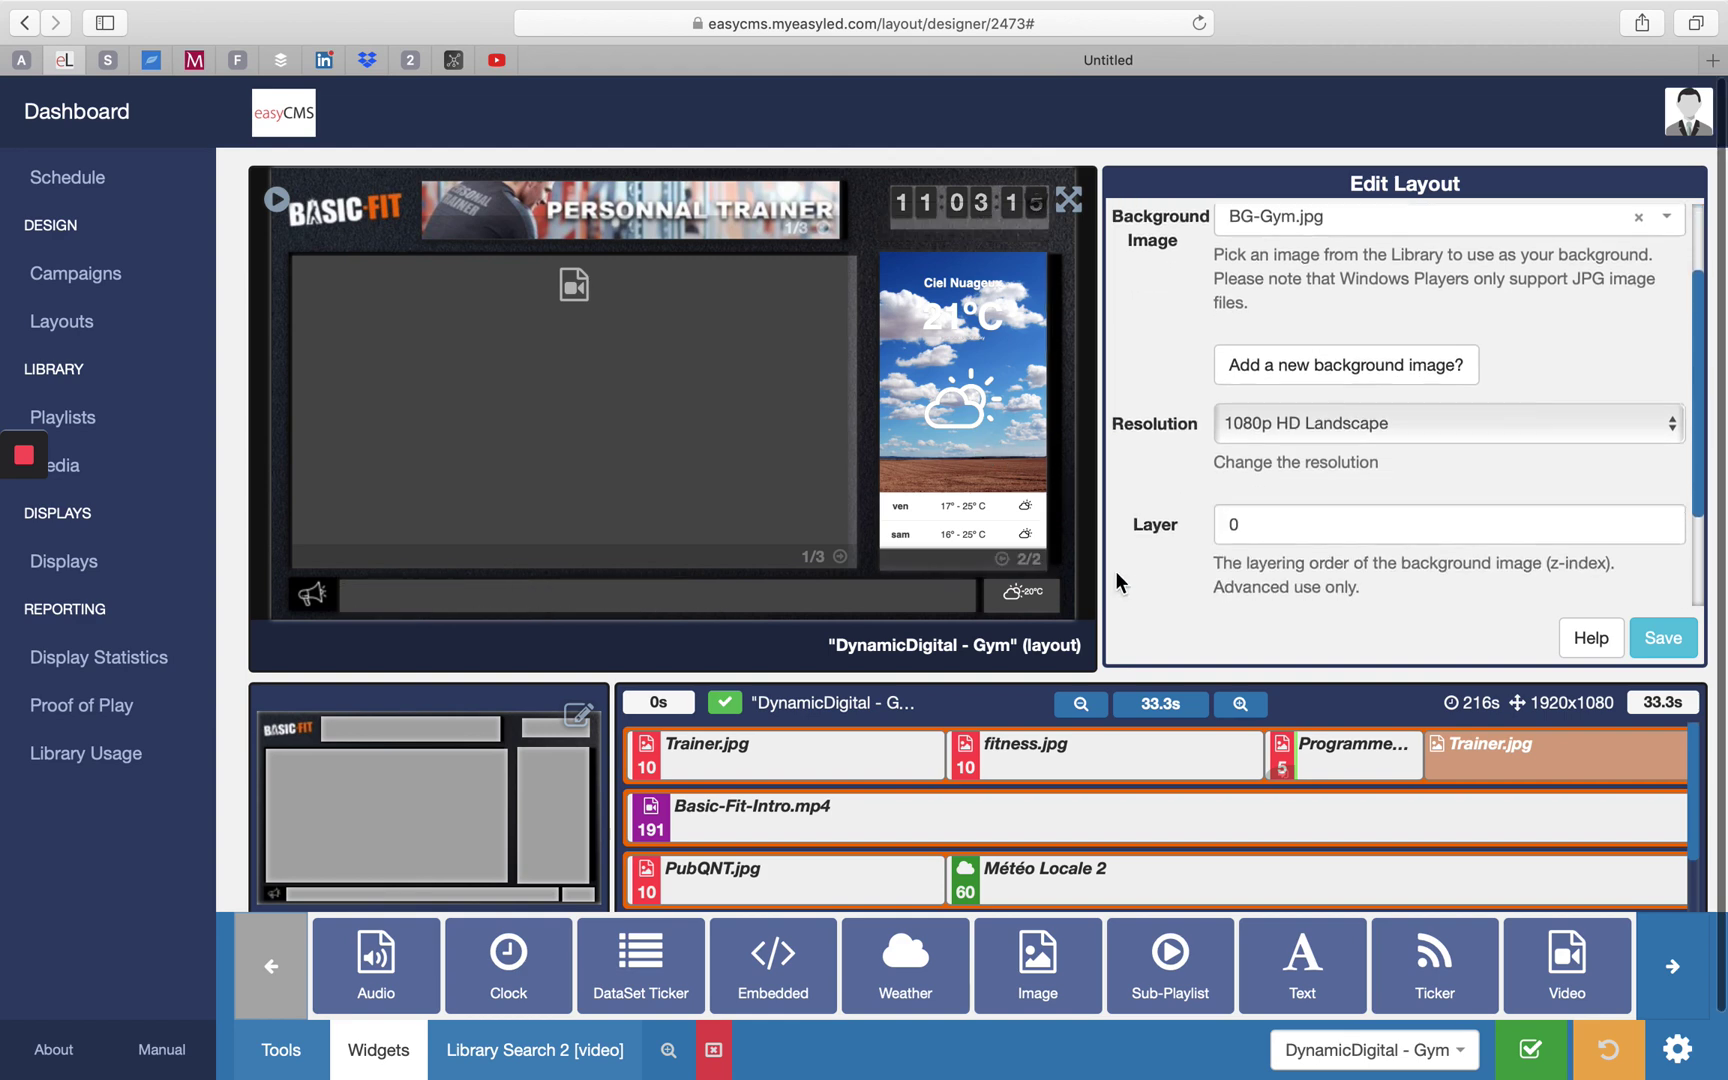
click(1662, 639)
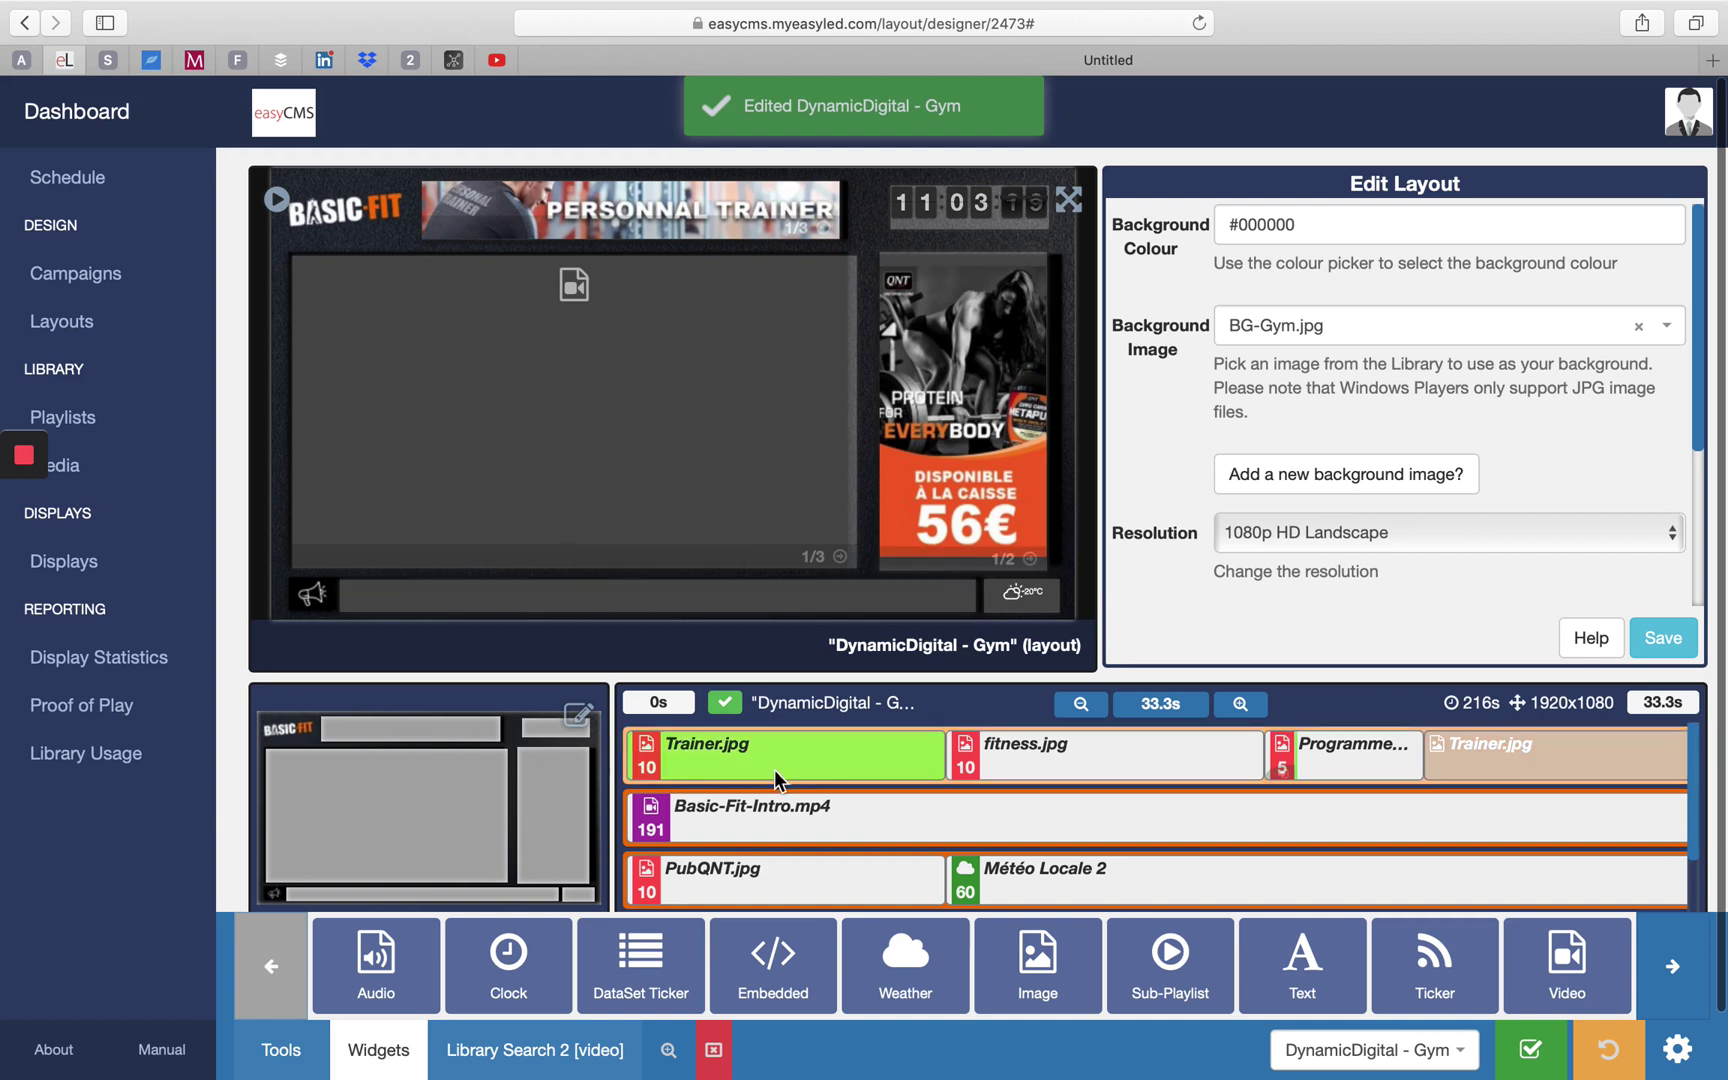
Review the remaining timeline regions with the widget list collapsed and publish the DynamicDigital - Gym layout
scroll(774, 778, down, 3)
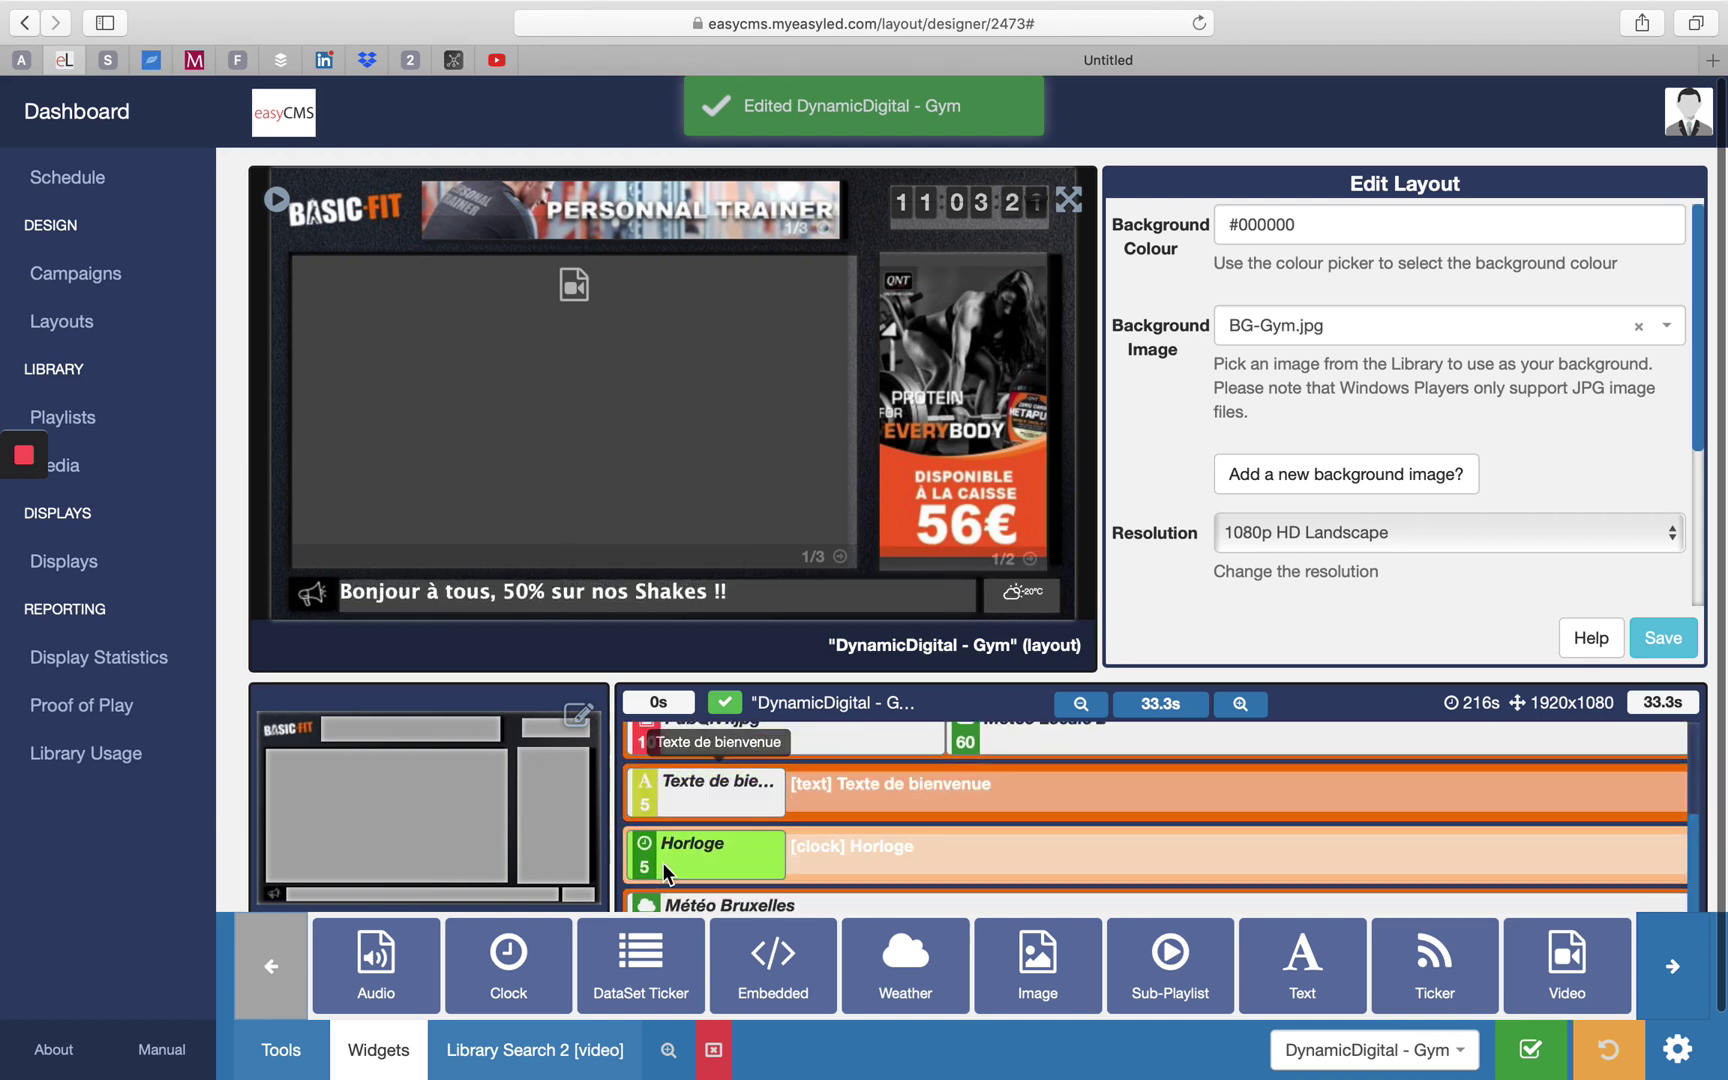
click(393, 1063)
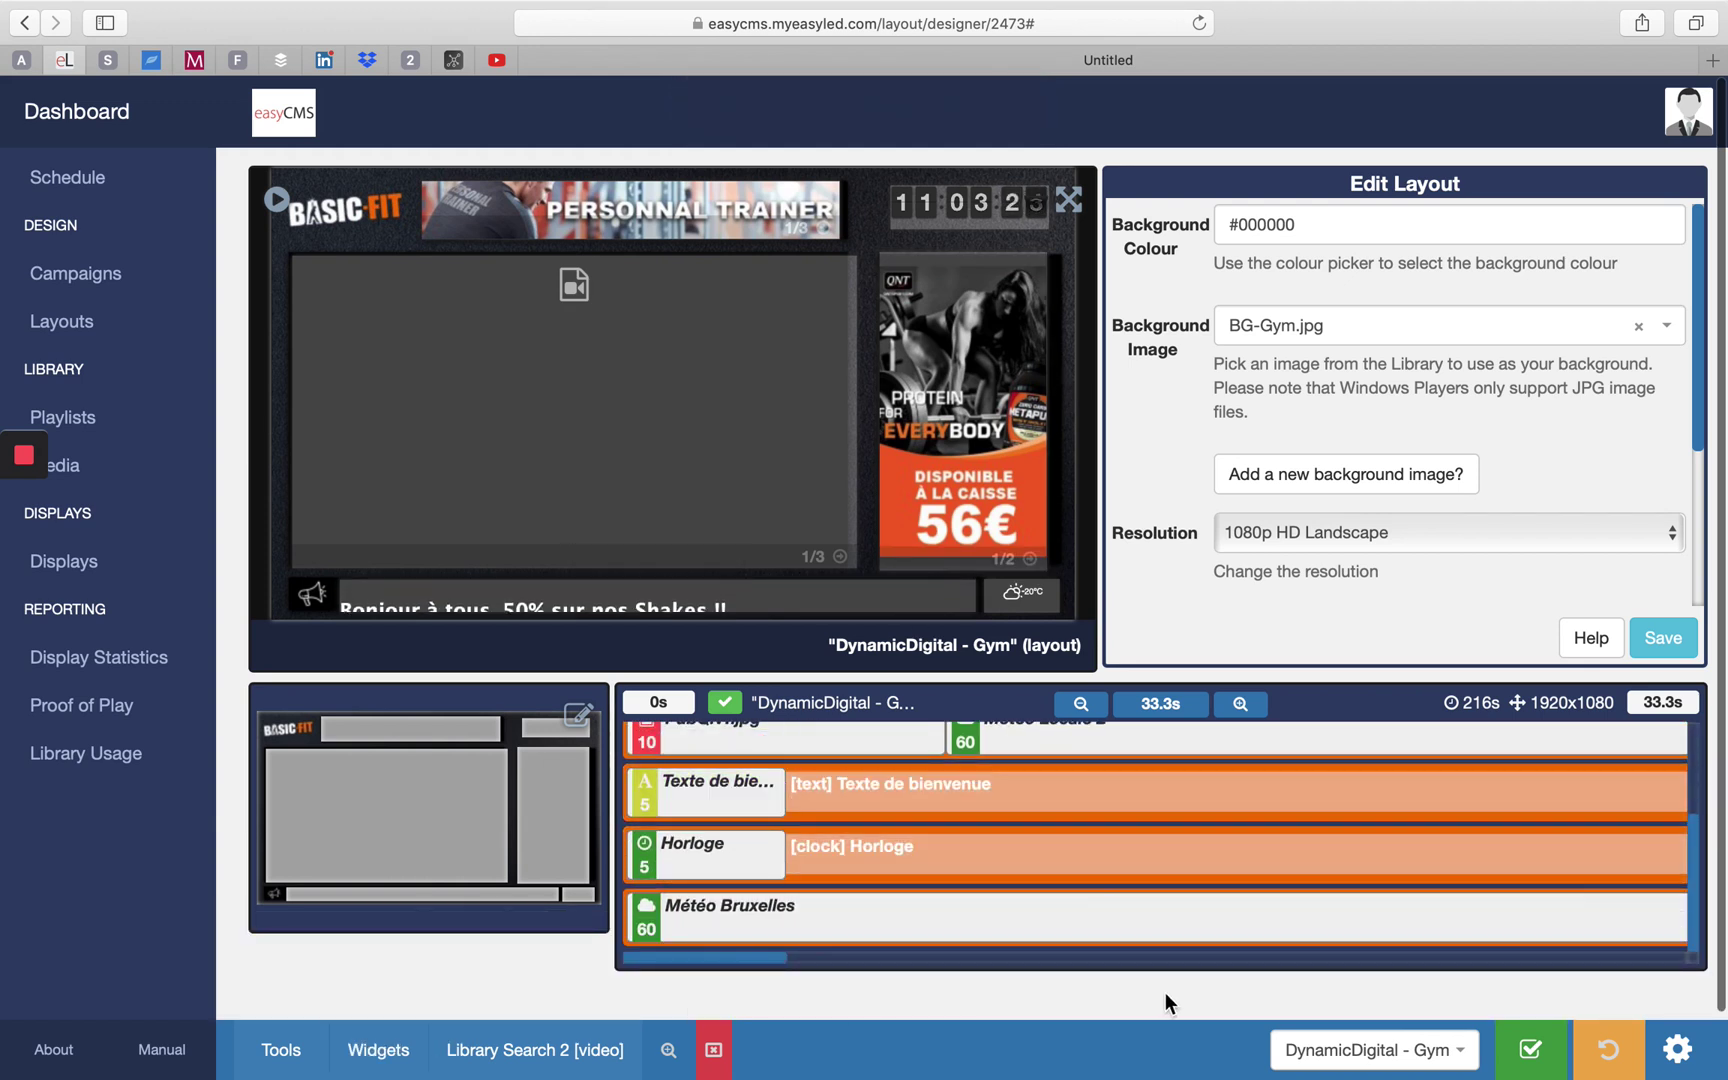
click(1524, 1058)
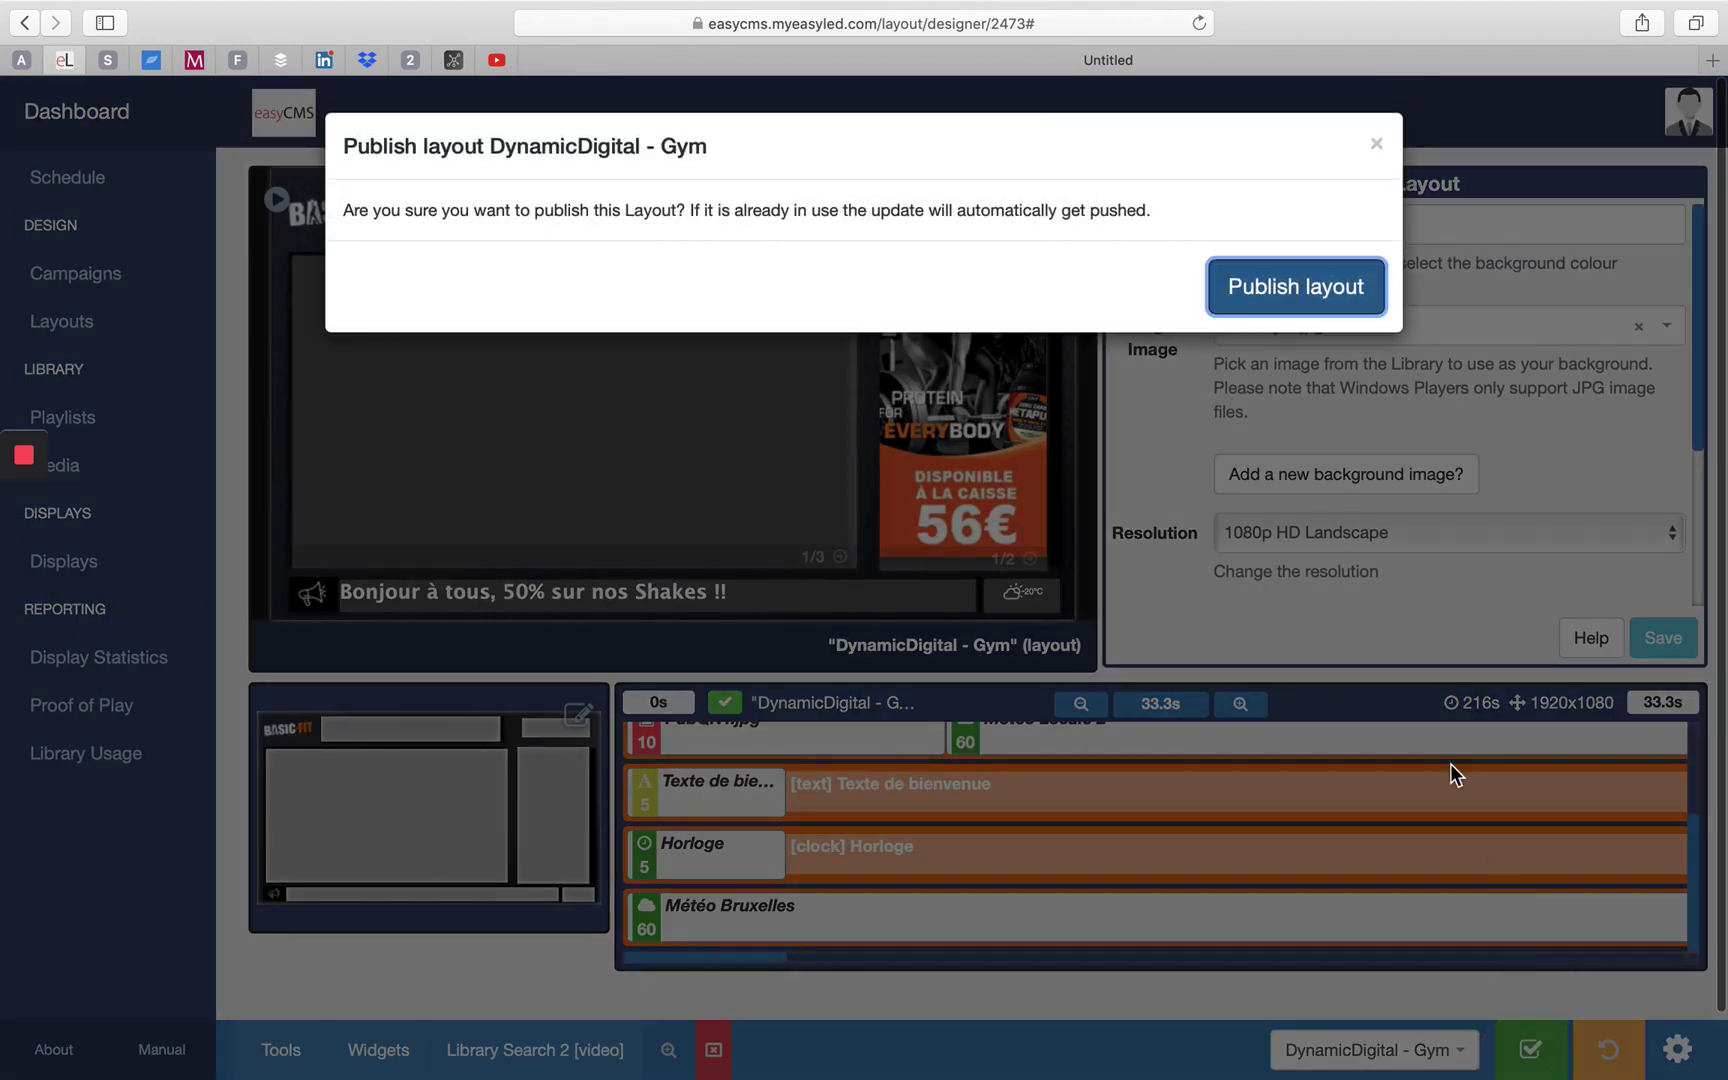
click(1310, 303)
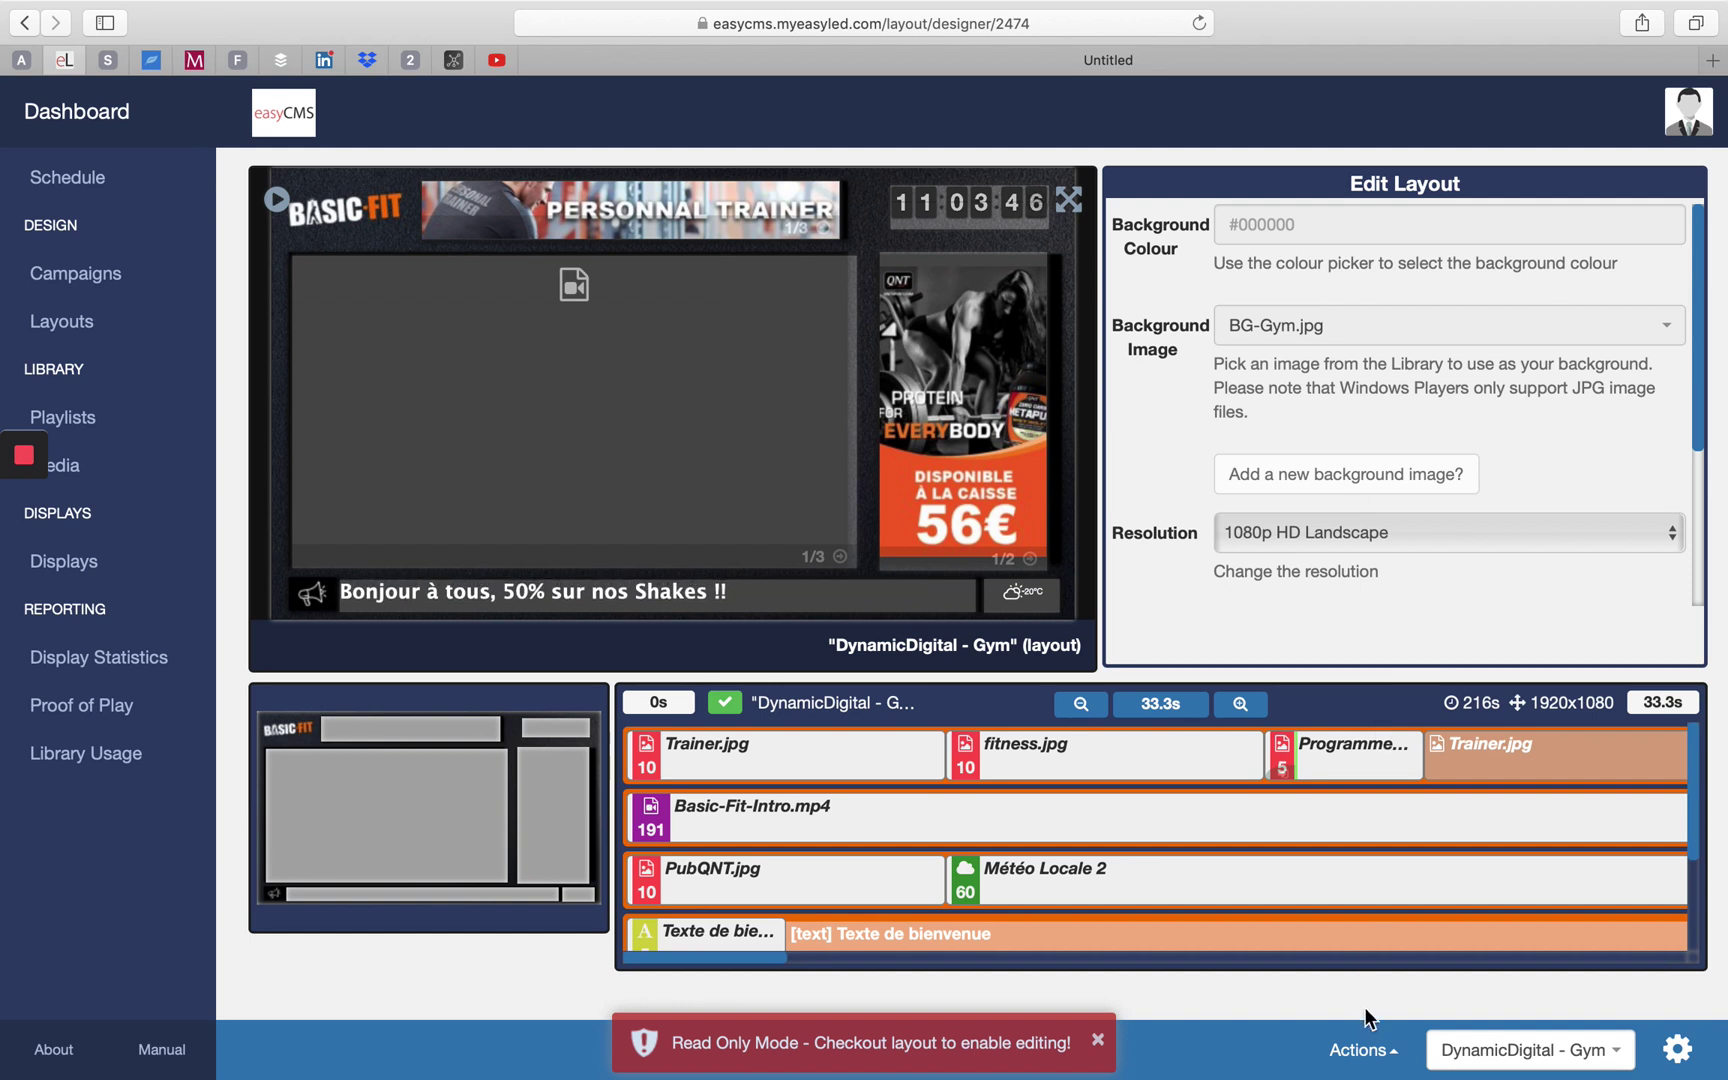
Schedule the DynamicDigital - Gym layout to run always from now on the DynamicDigital - Player test display
click(1366, 1057)
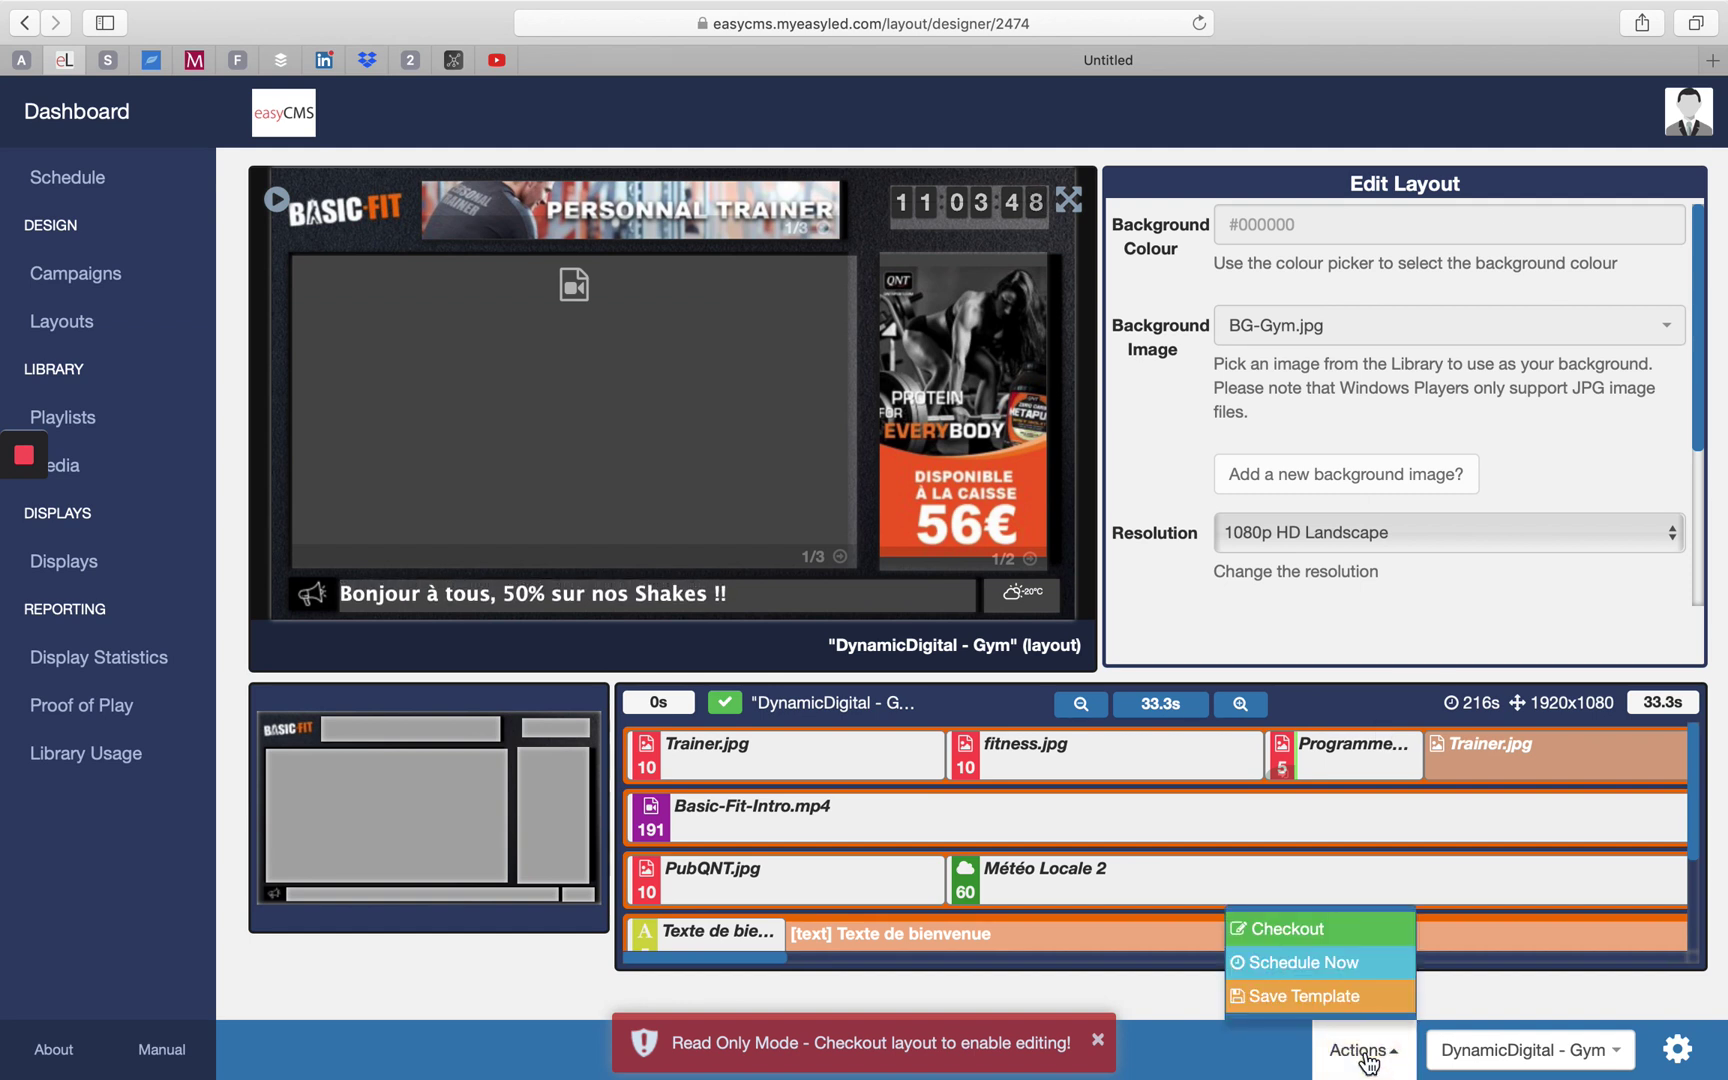
click(1306, 972)
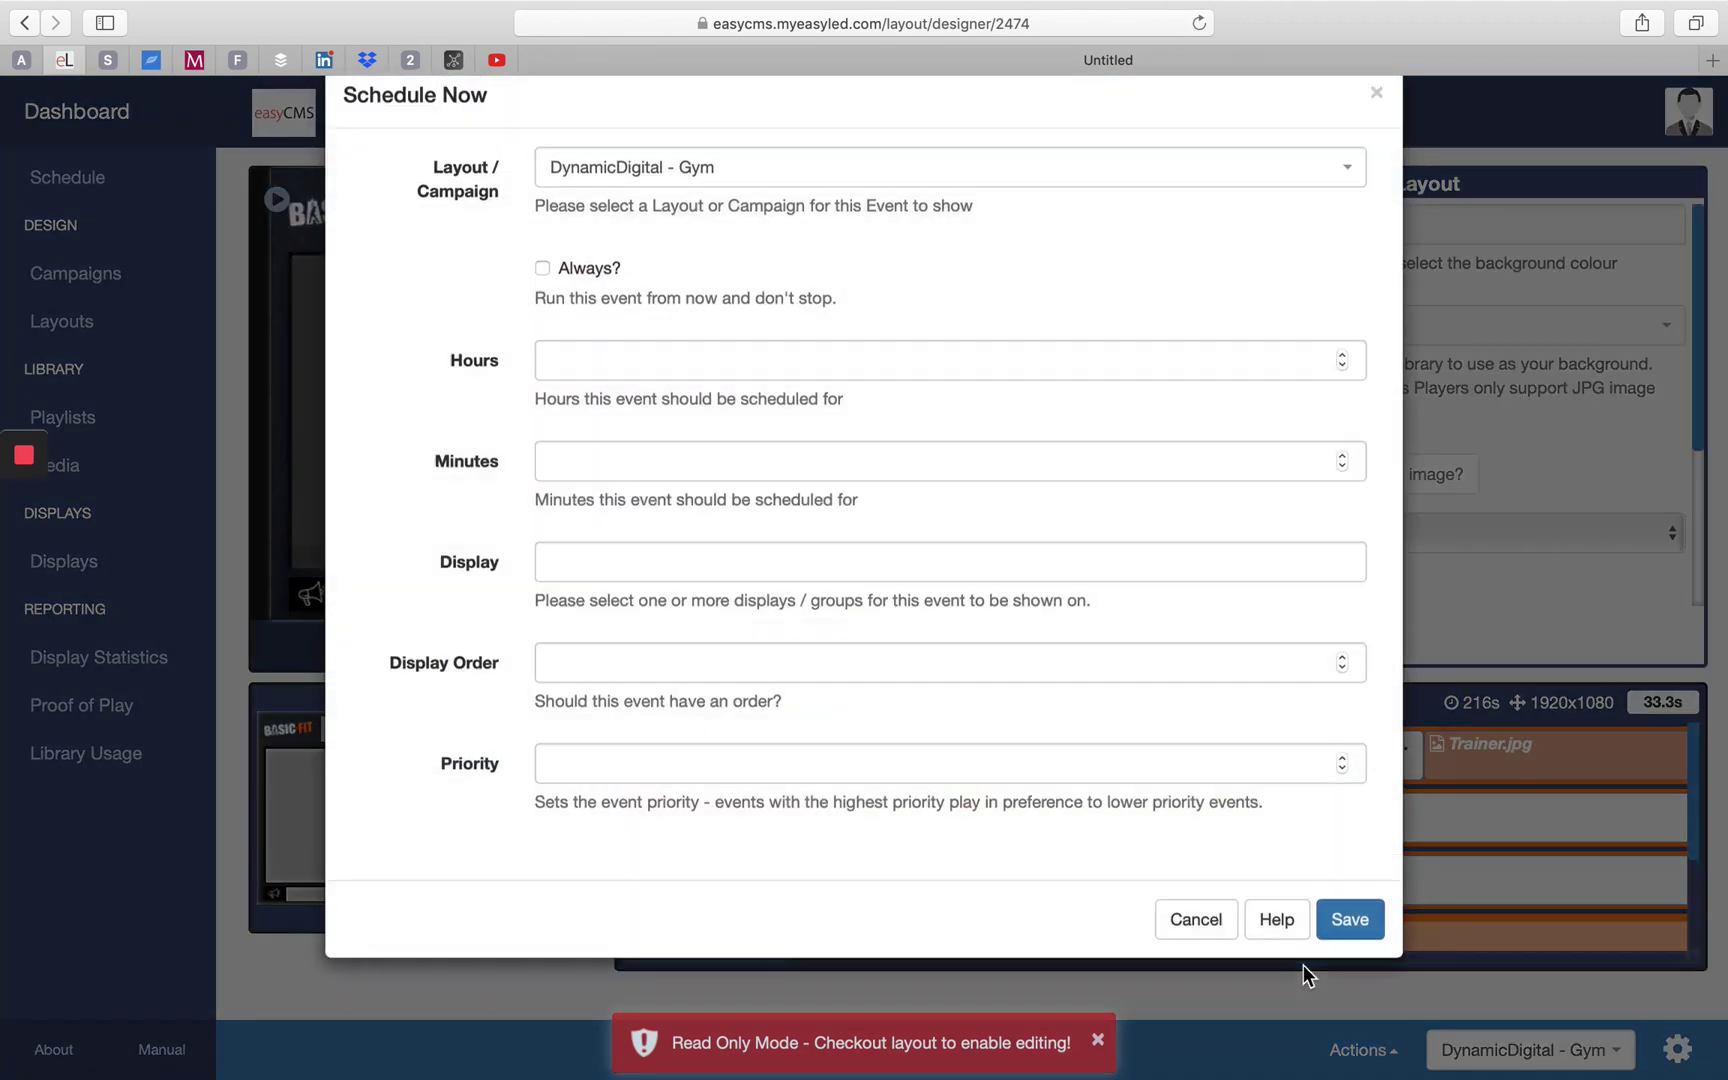
click(582, 324)
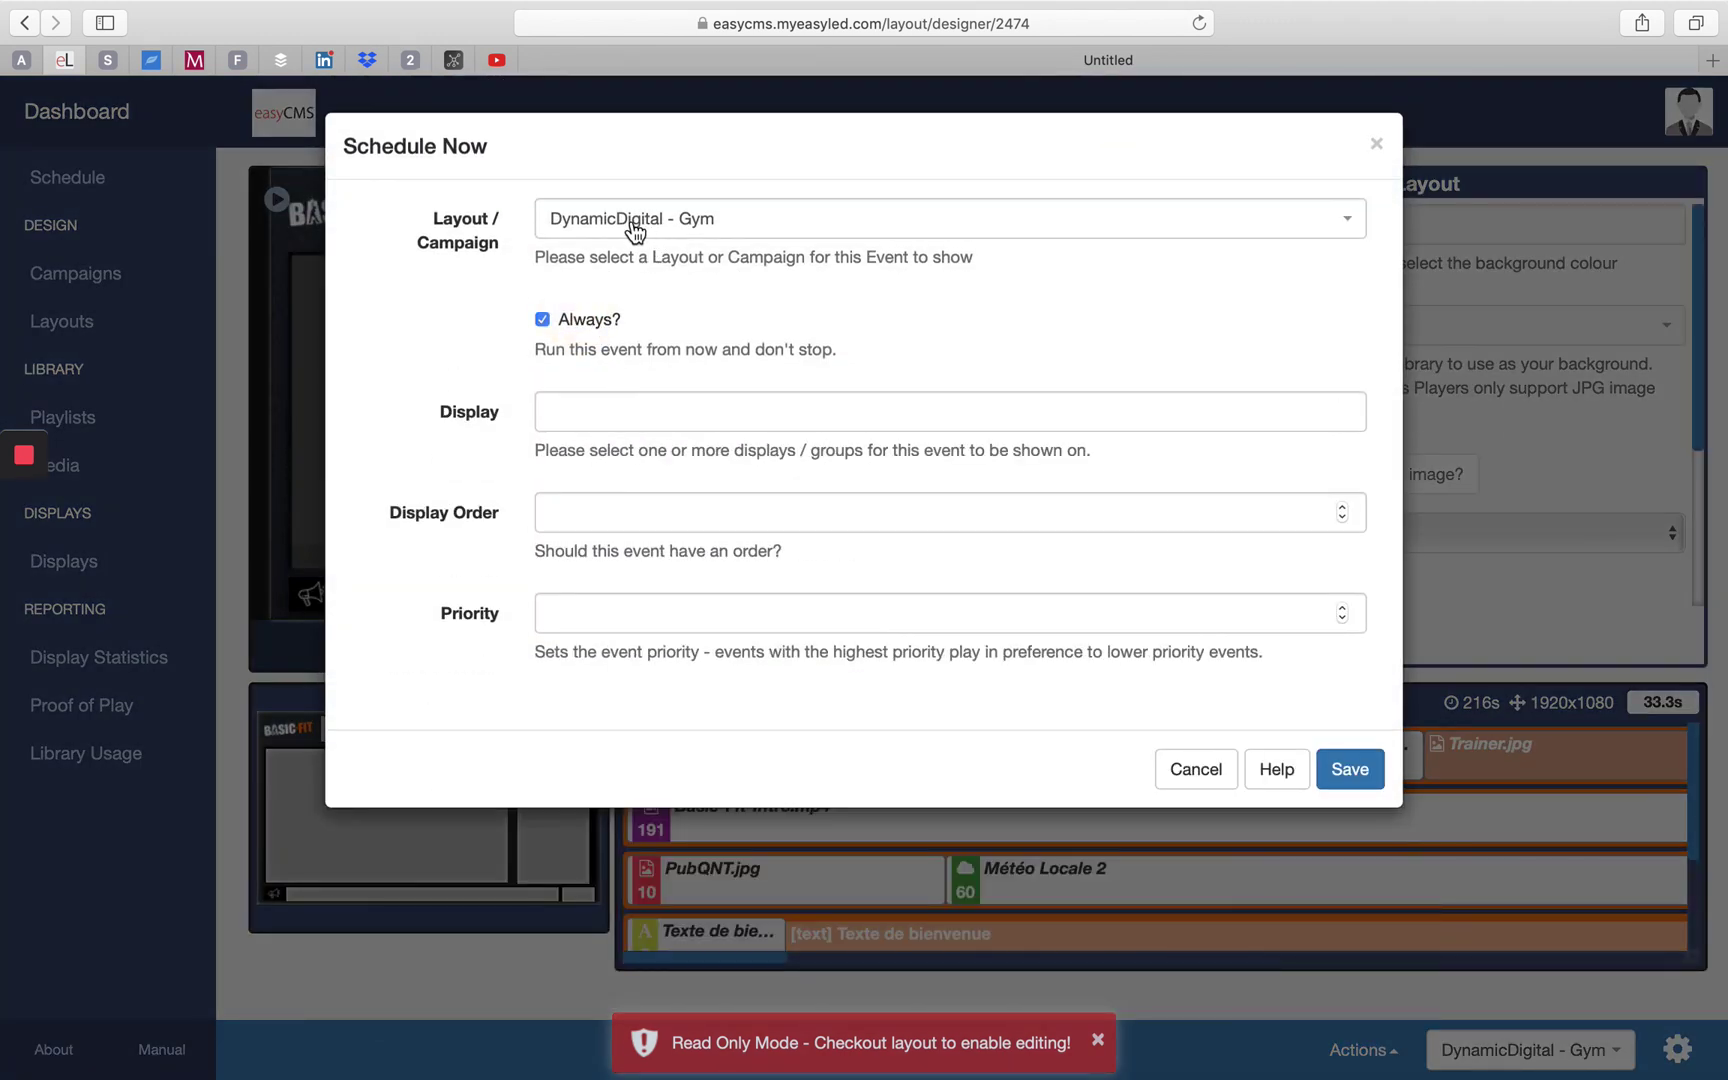
click(590, 412)
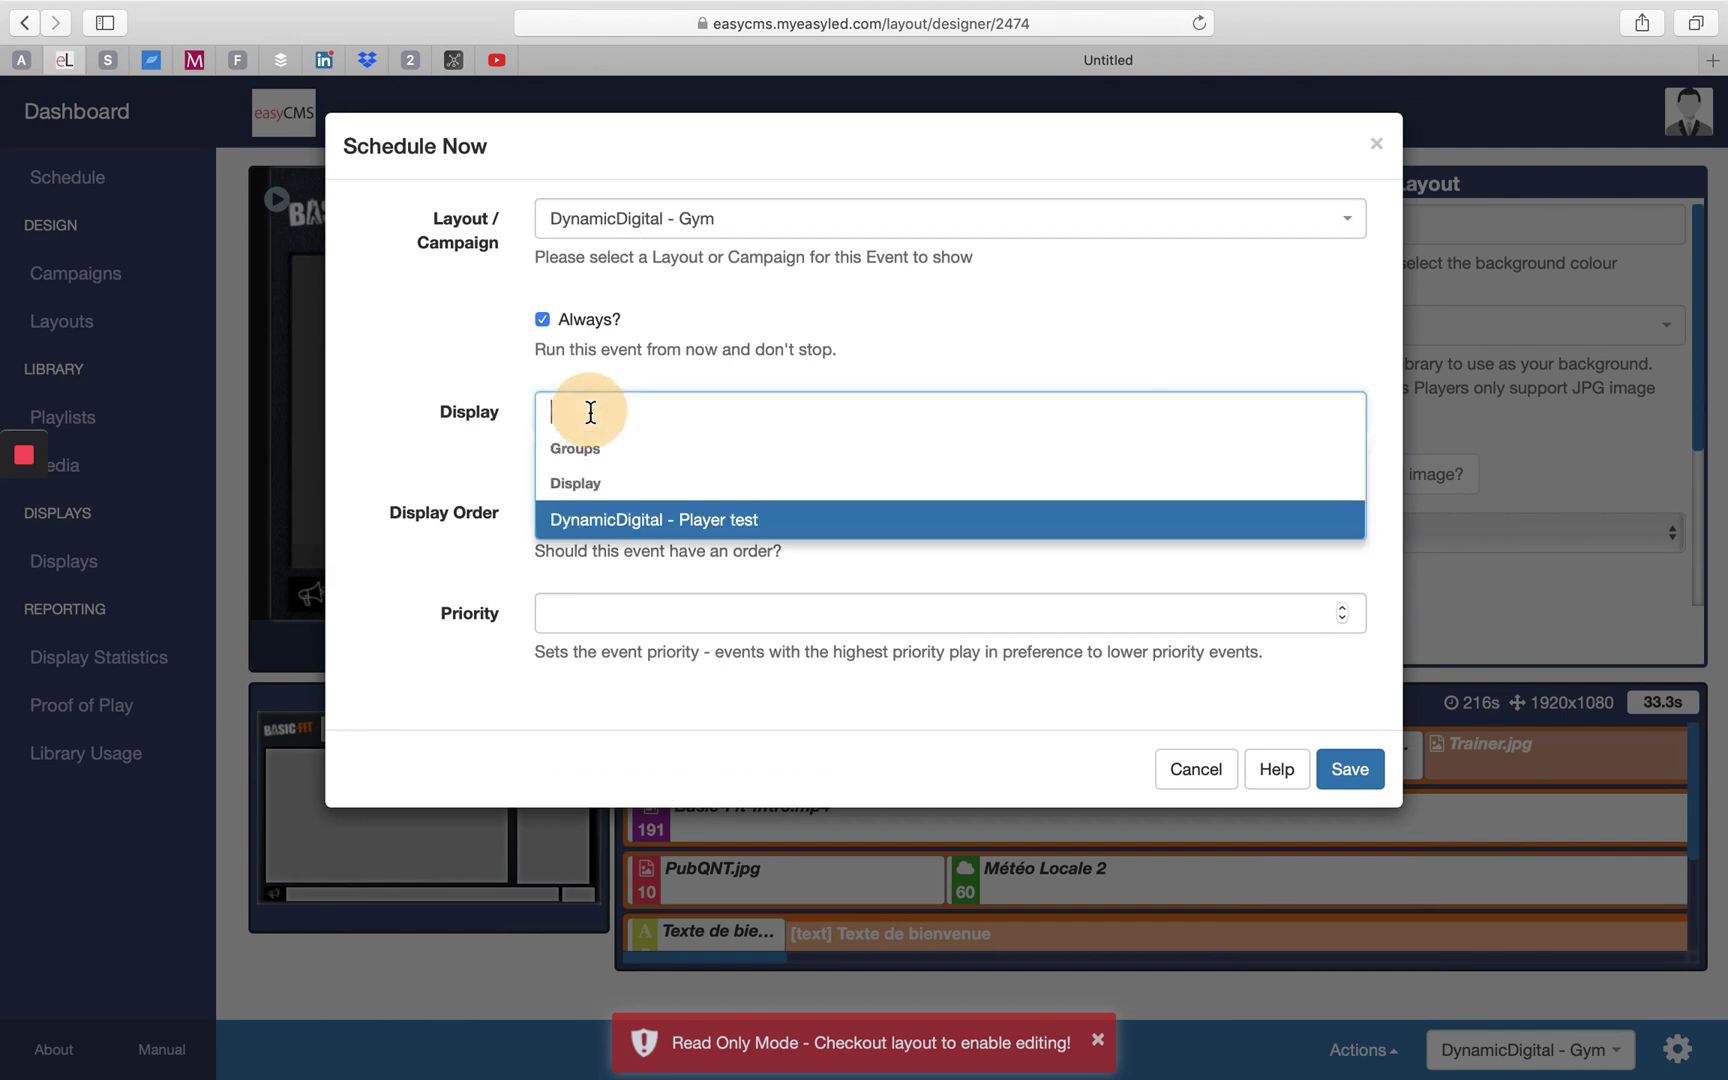
click(607, 528)
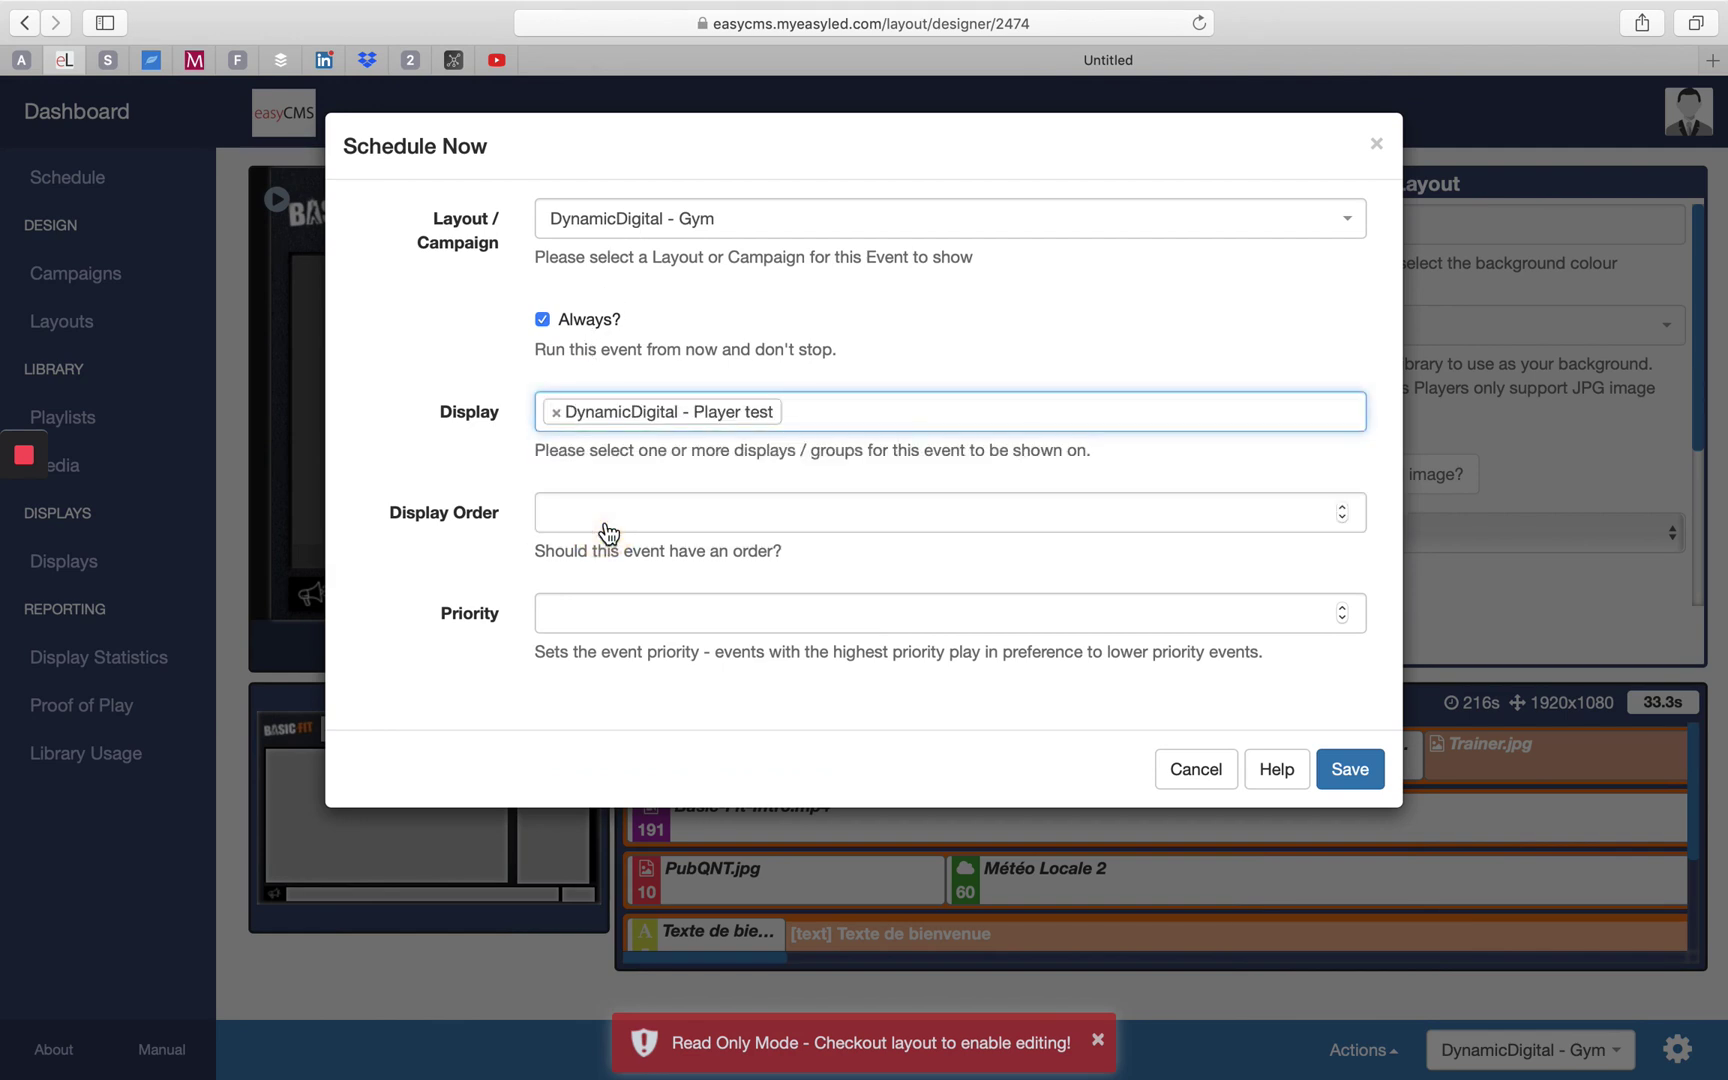
click(1354, 769)
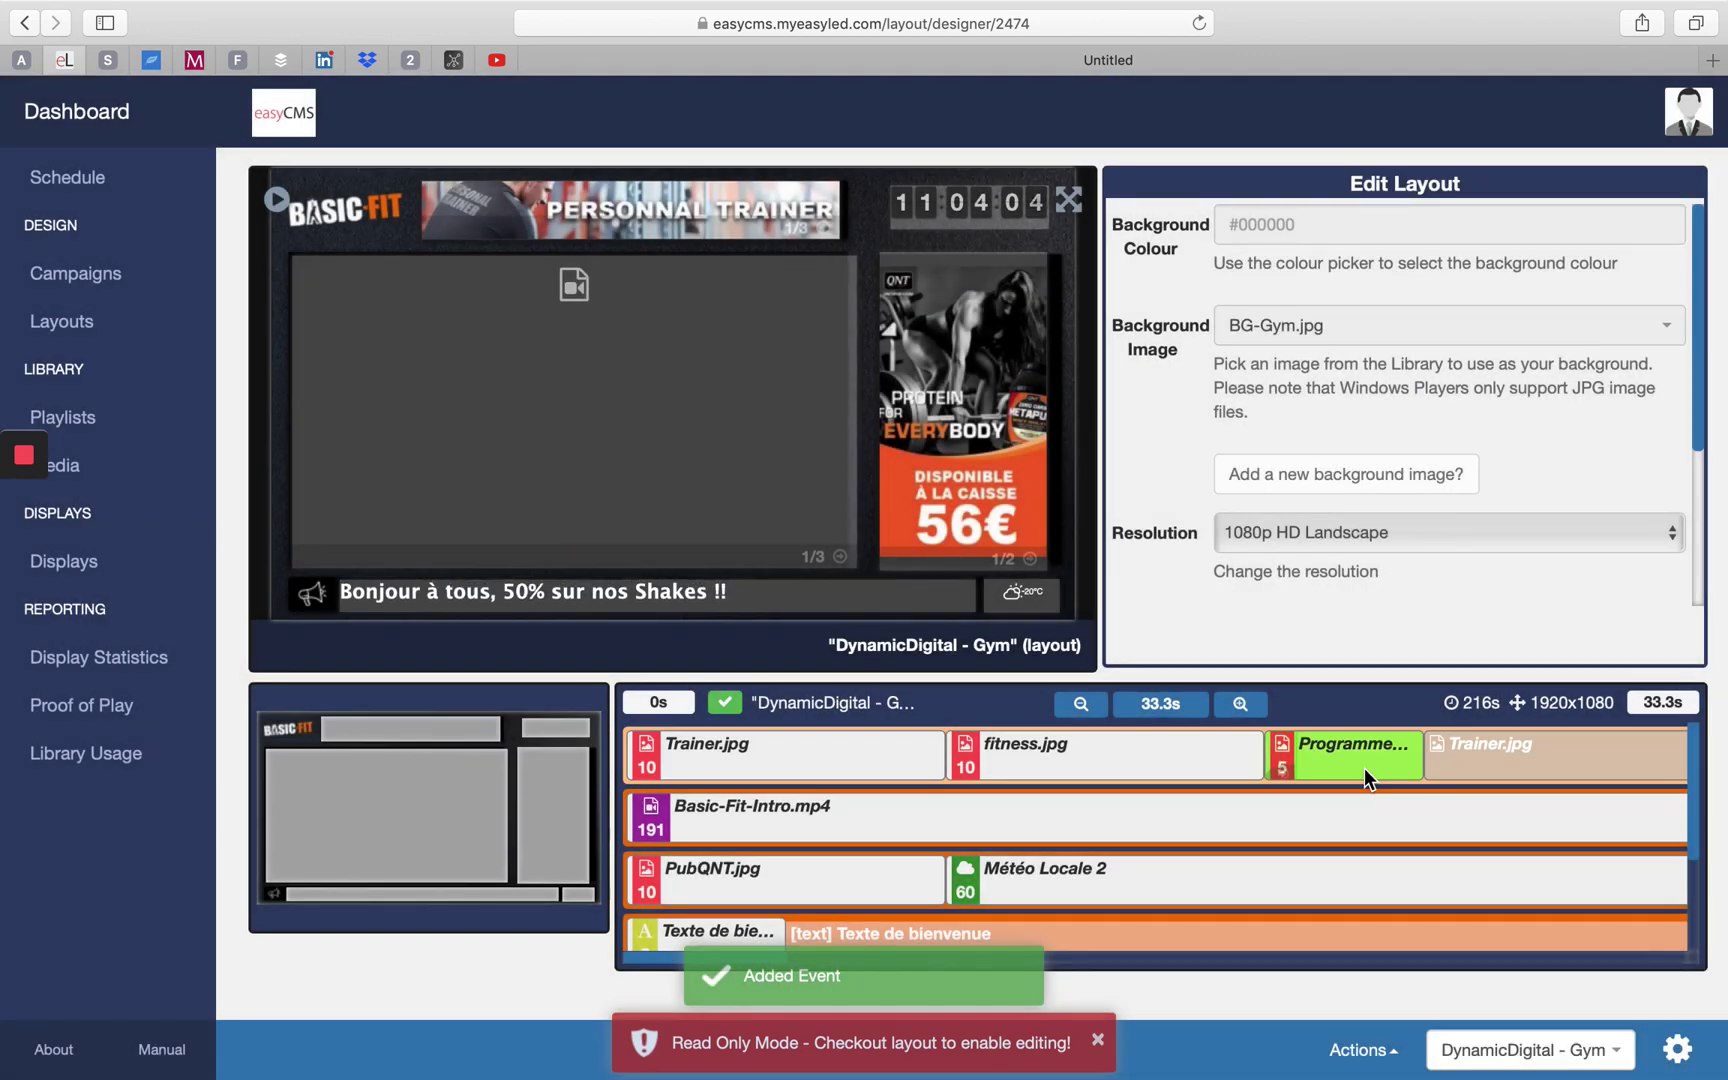
View the schedule calendar for the DynamicDigital - Player test display and go to the list of layouts
click(103, 182)
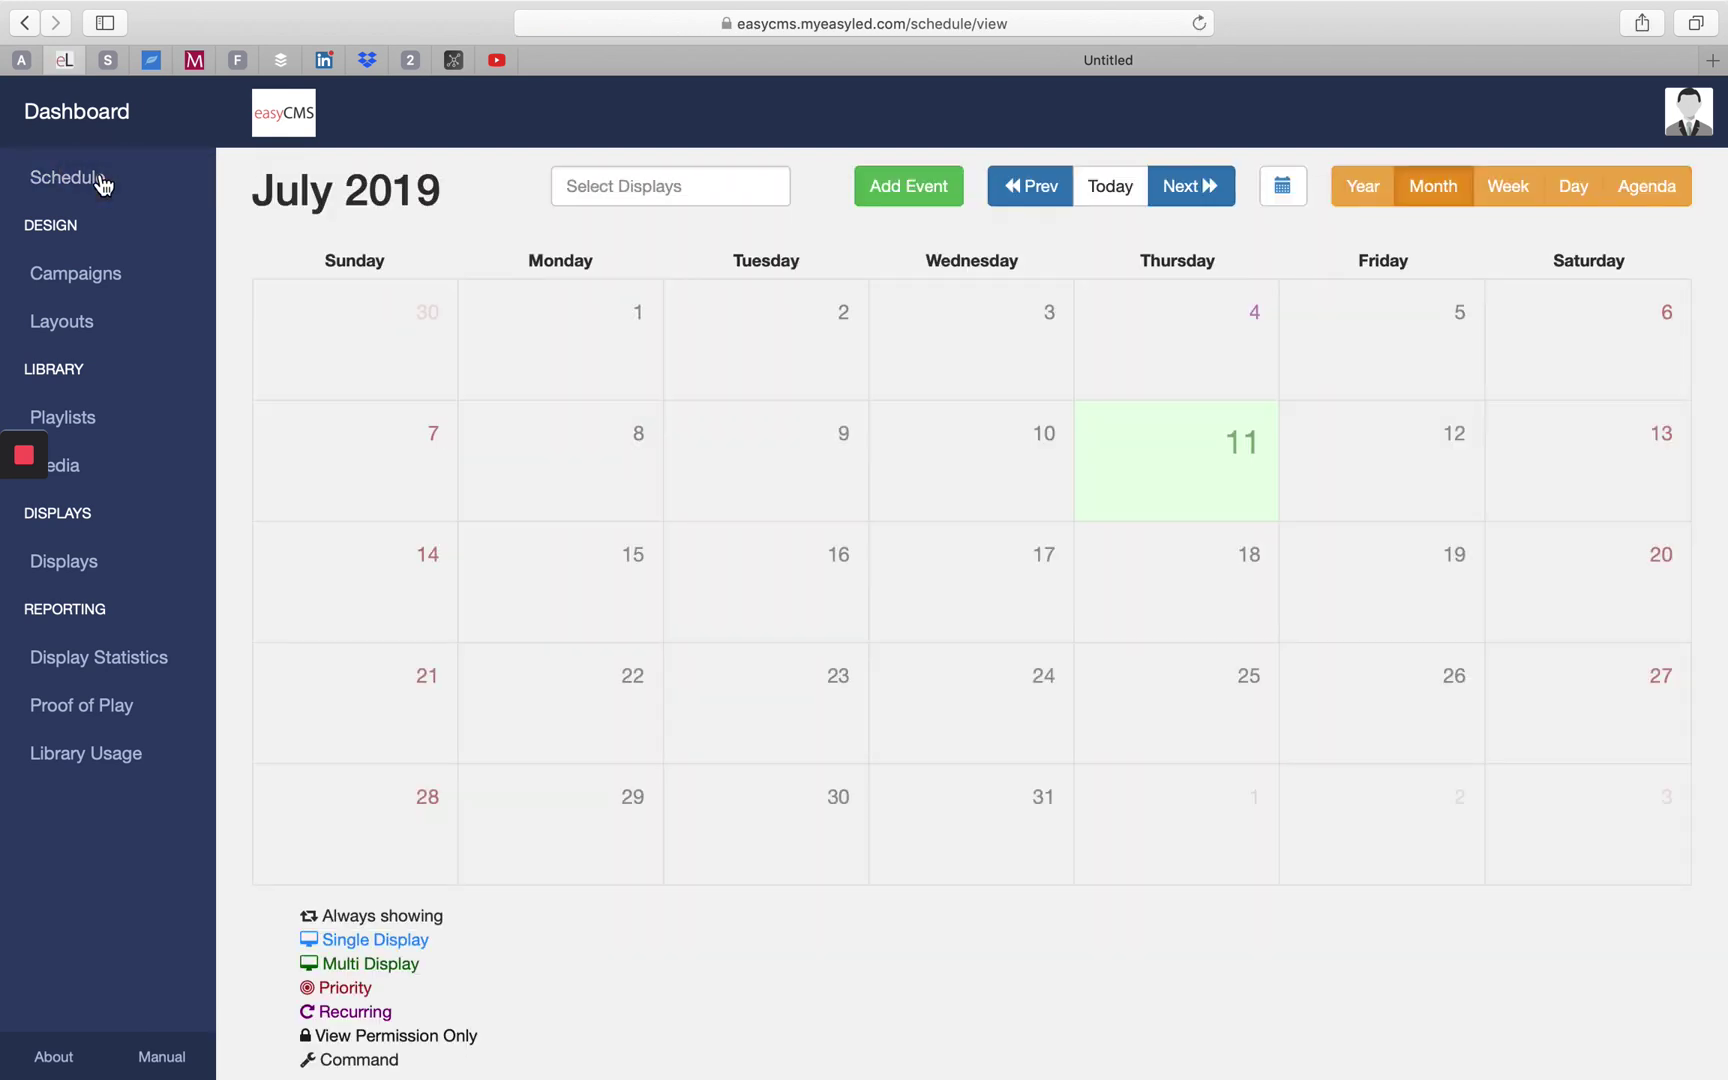
click(570, 186)
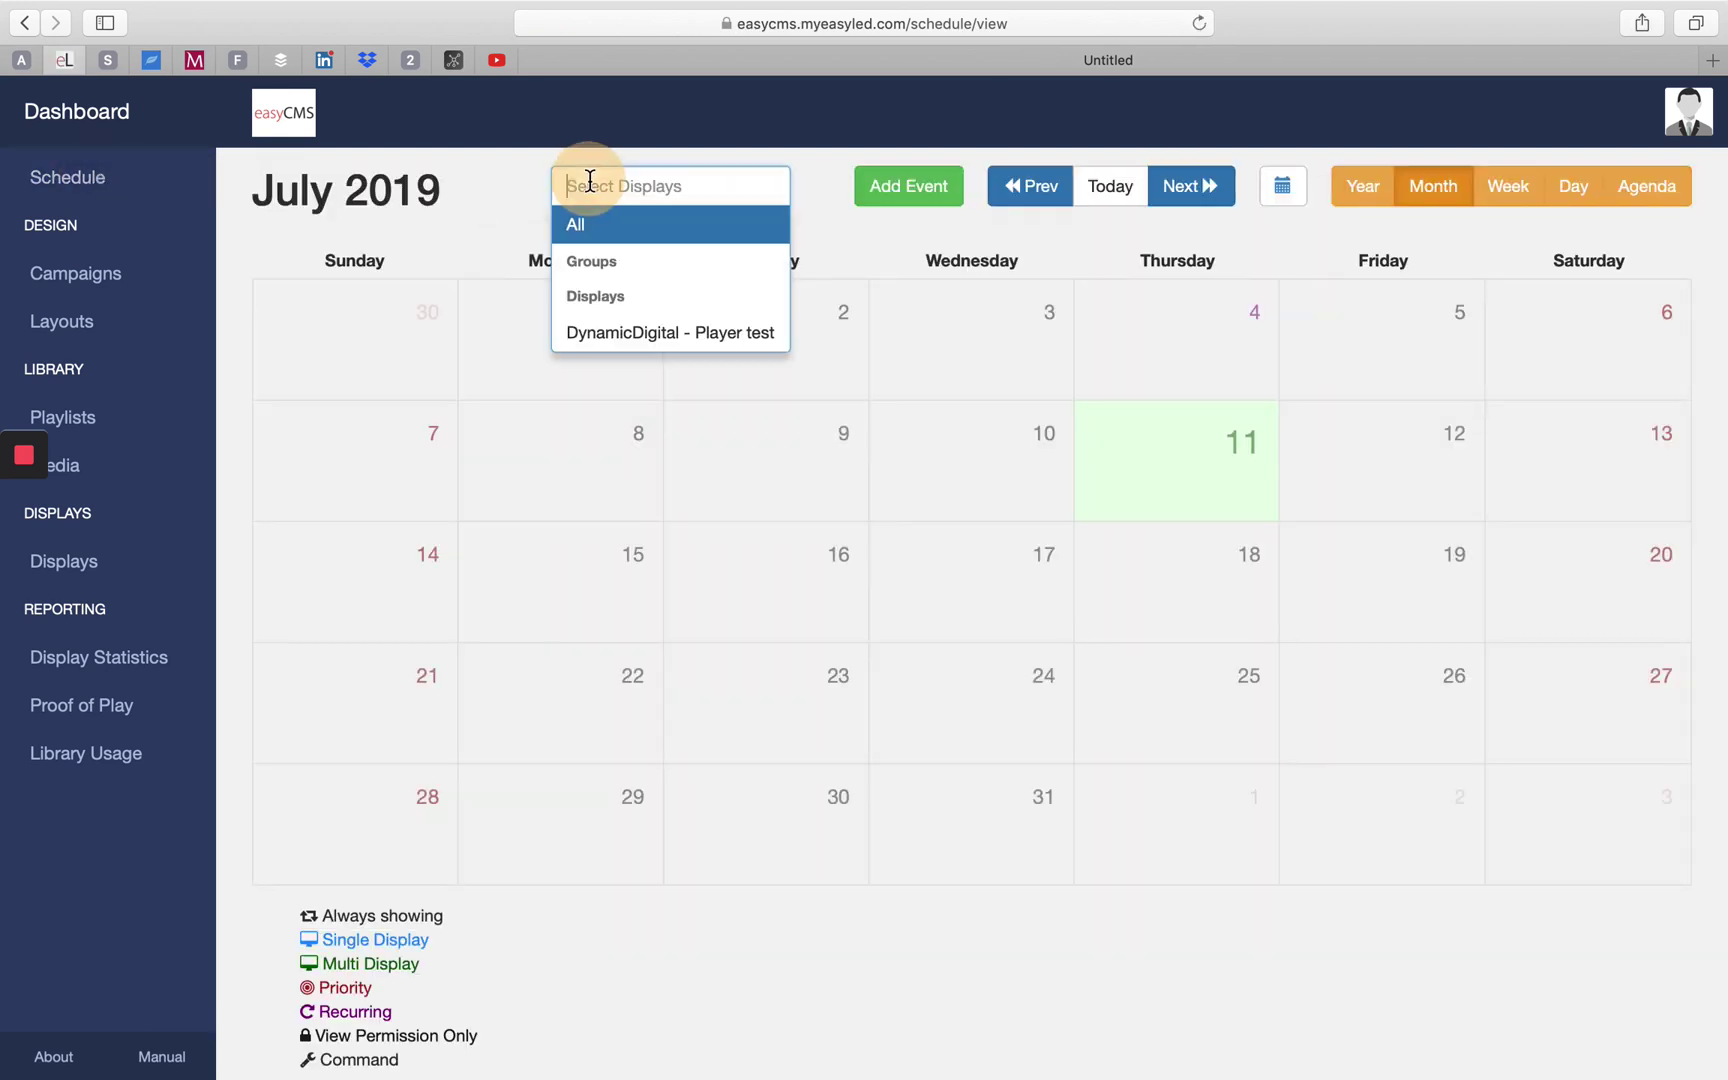
click(633, 338)
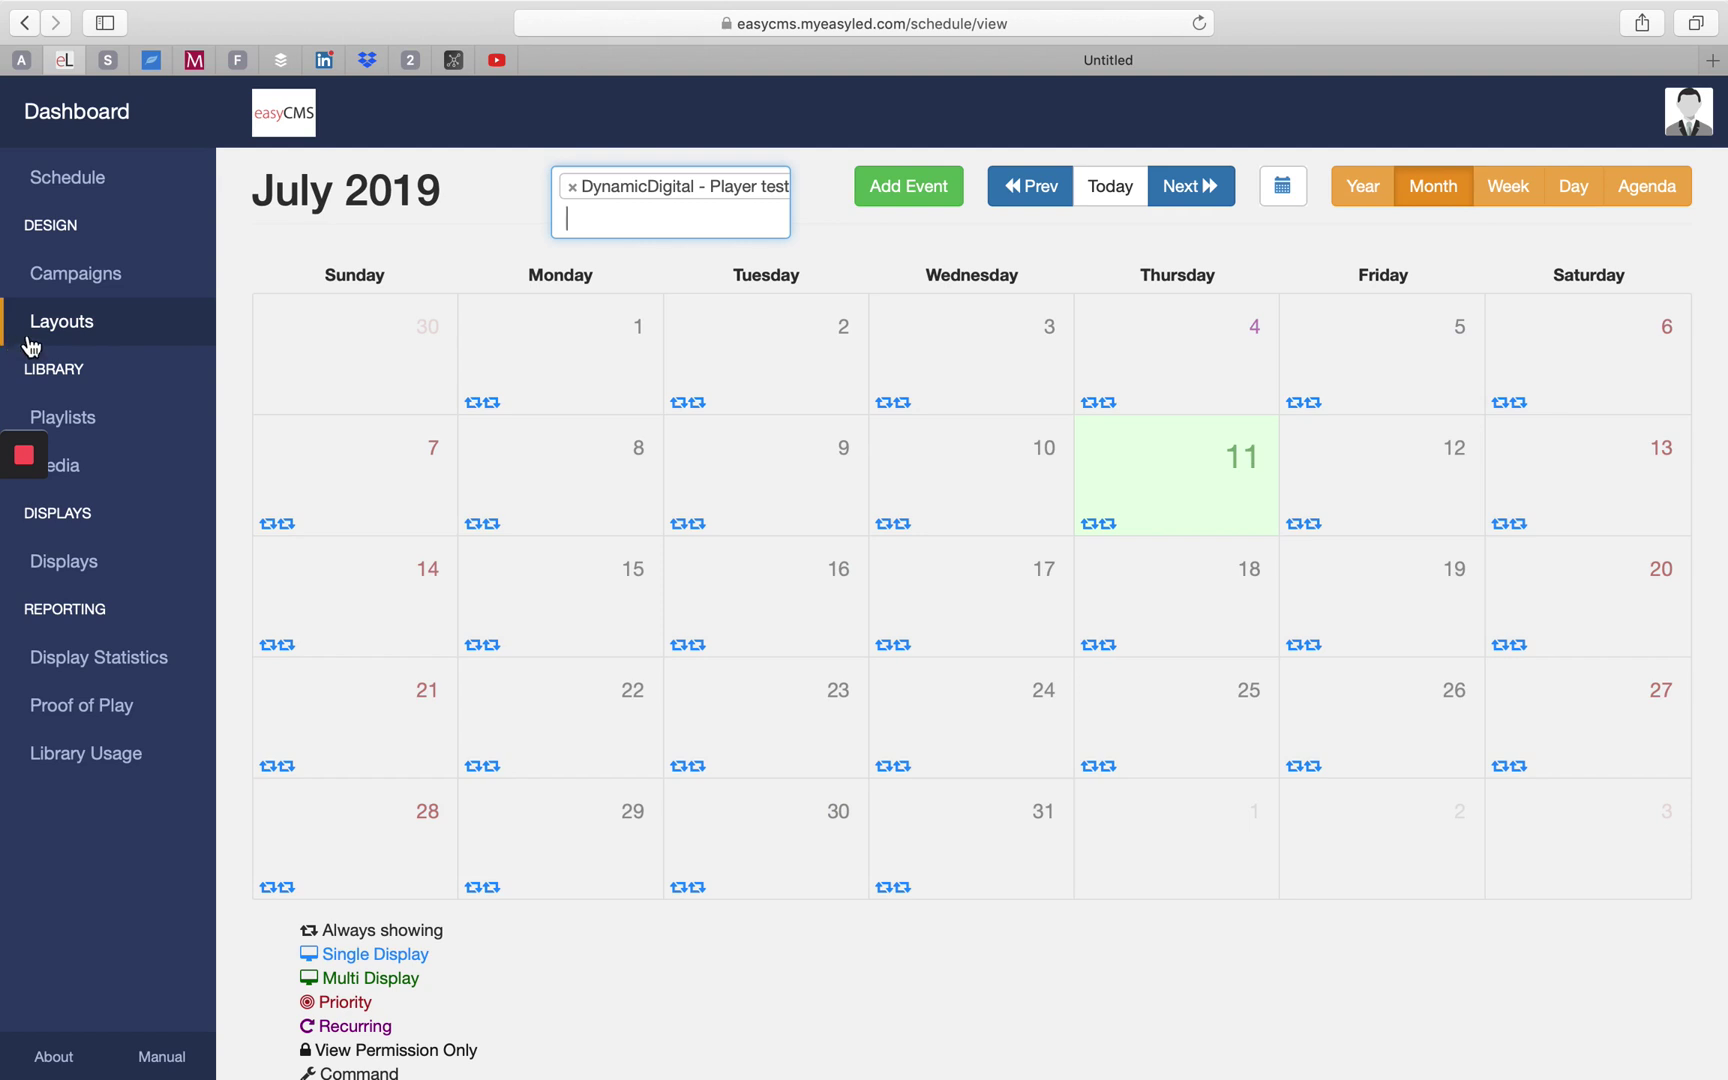
click(36, 338)
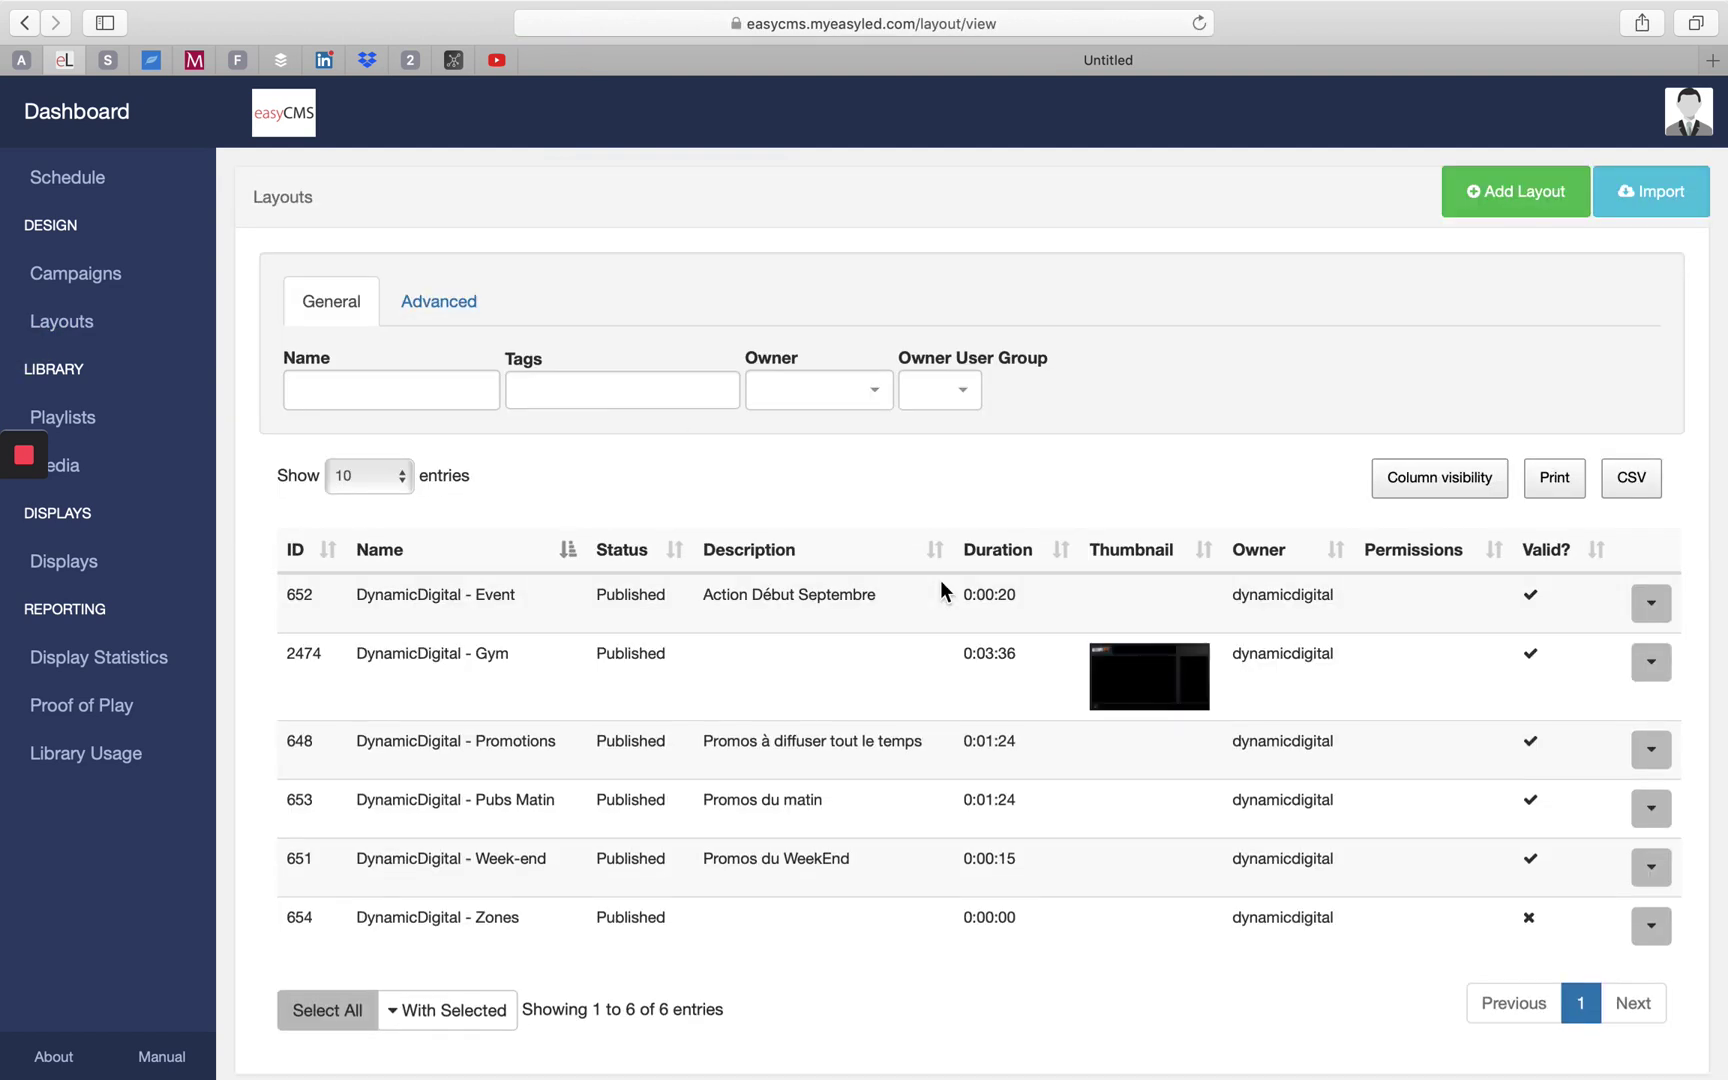